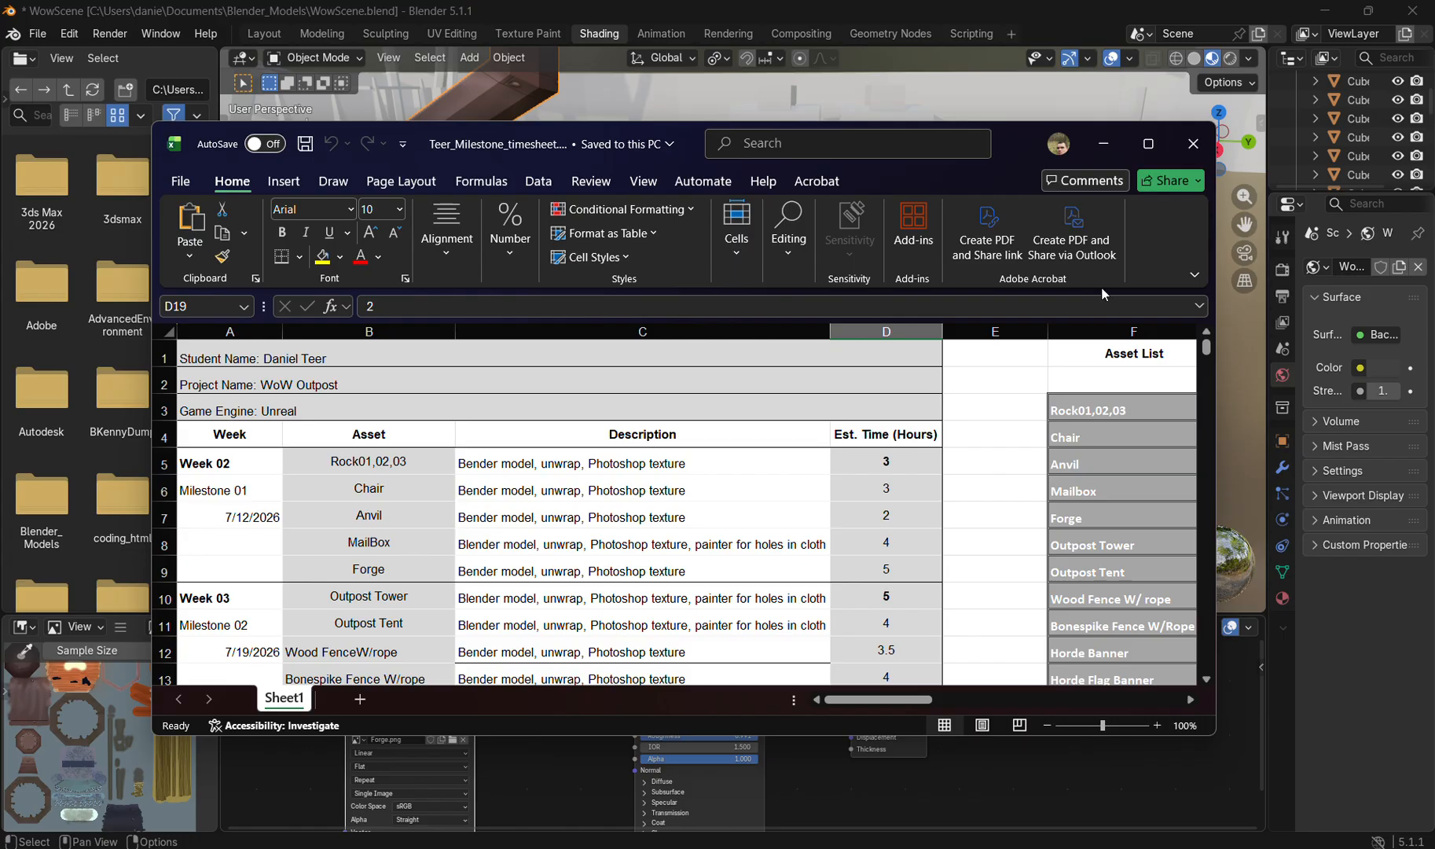
Step: Minimize the timesheet and examine the forge, wooden chair and surrounding props in the Blender scene
{"action": "left_click", "coordinate": [1112, 145]}
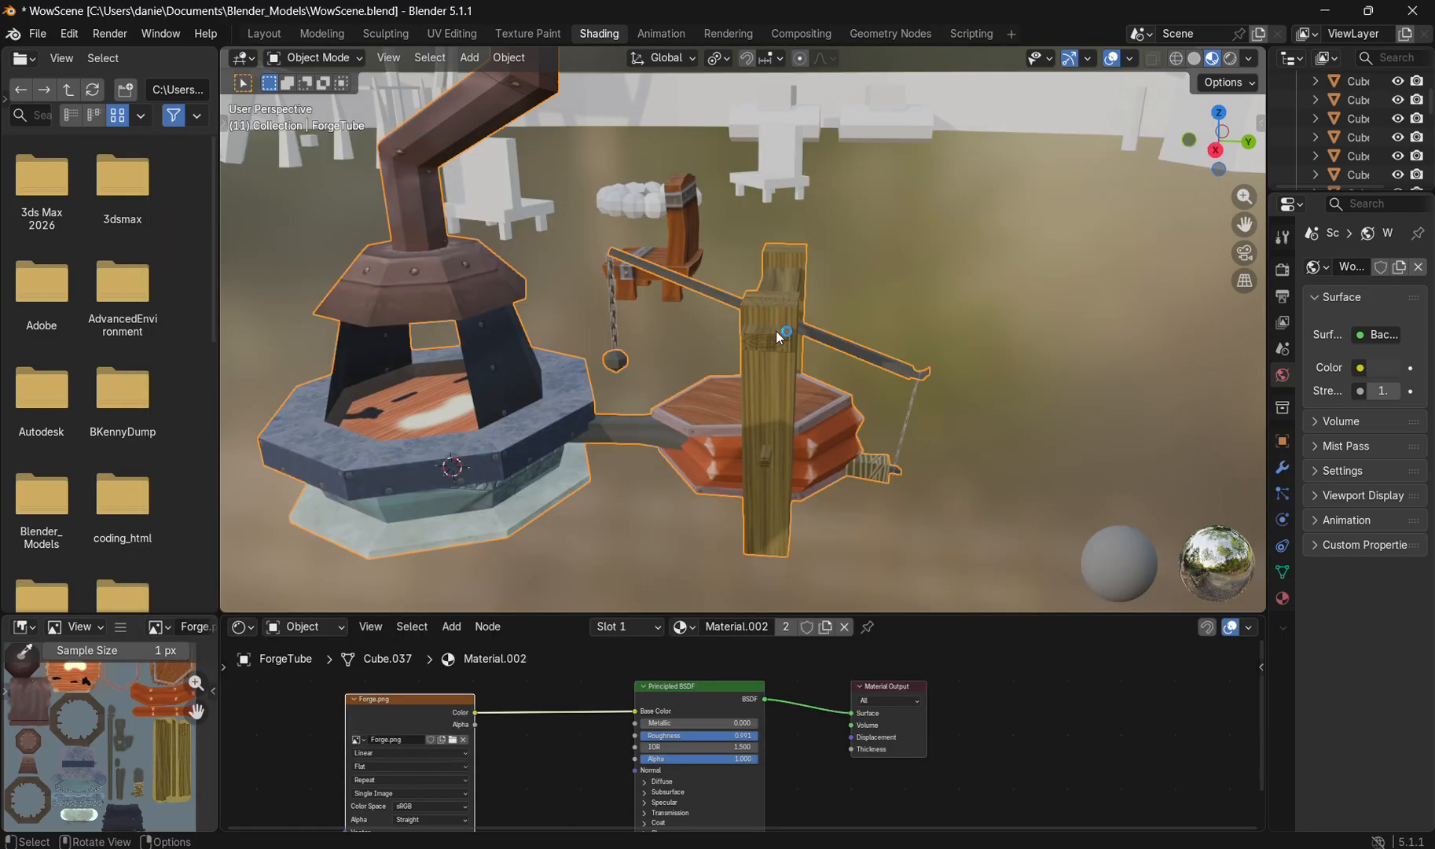
{"action": "left_click_drag", "start_coordinate": [776, 331], "coordinate": [793, 410]}
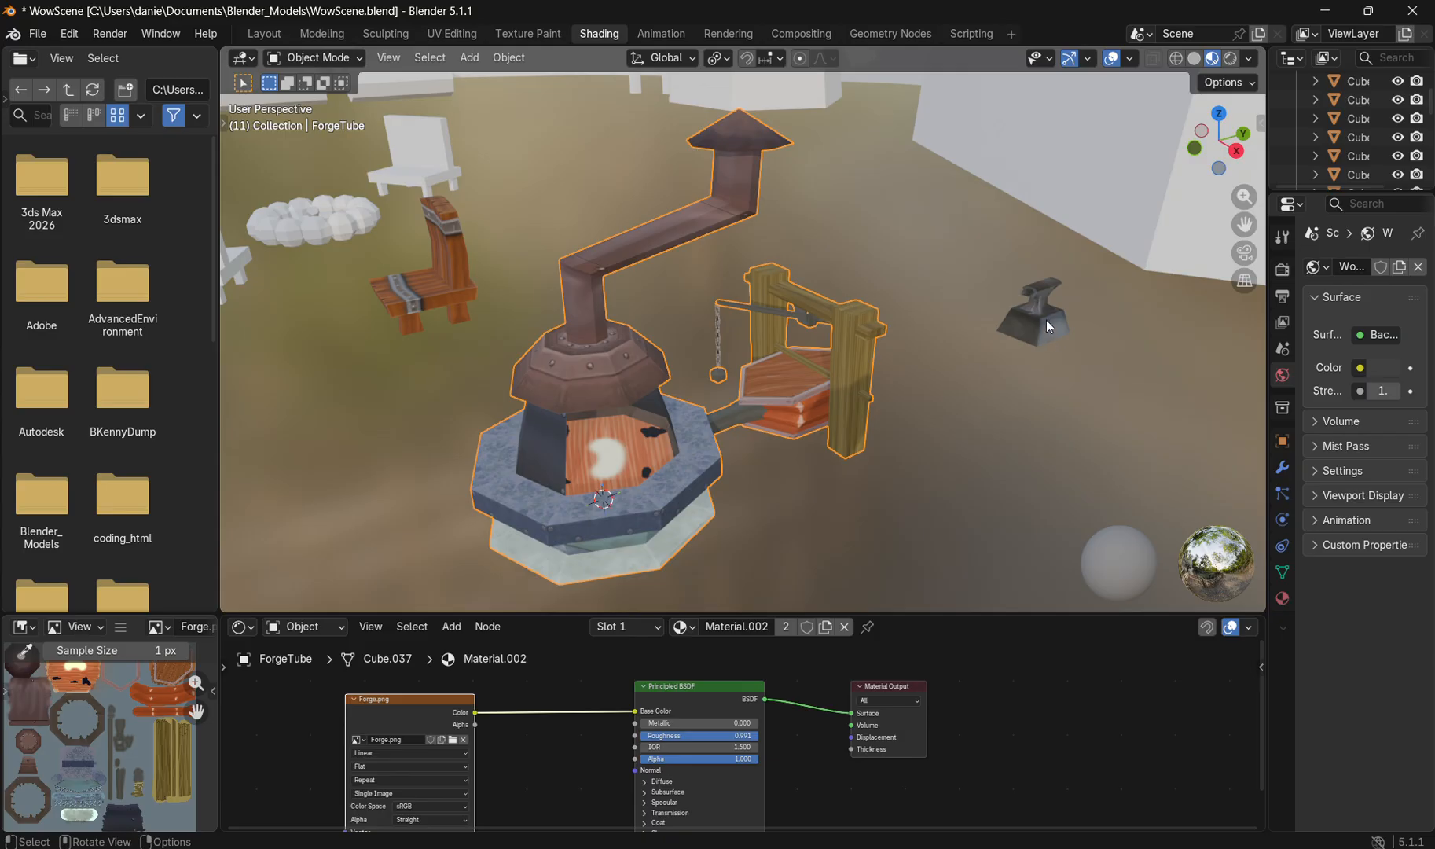
{"action": "left_click", "coordinate": [437, 289]}
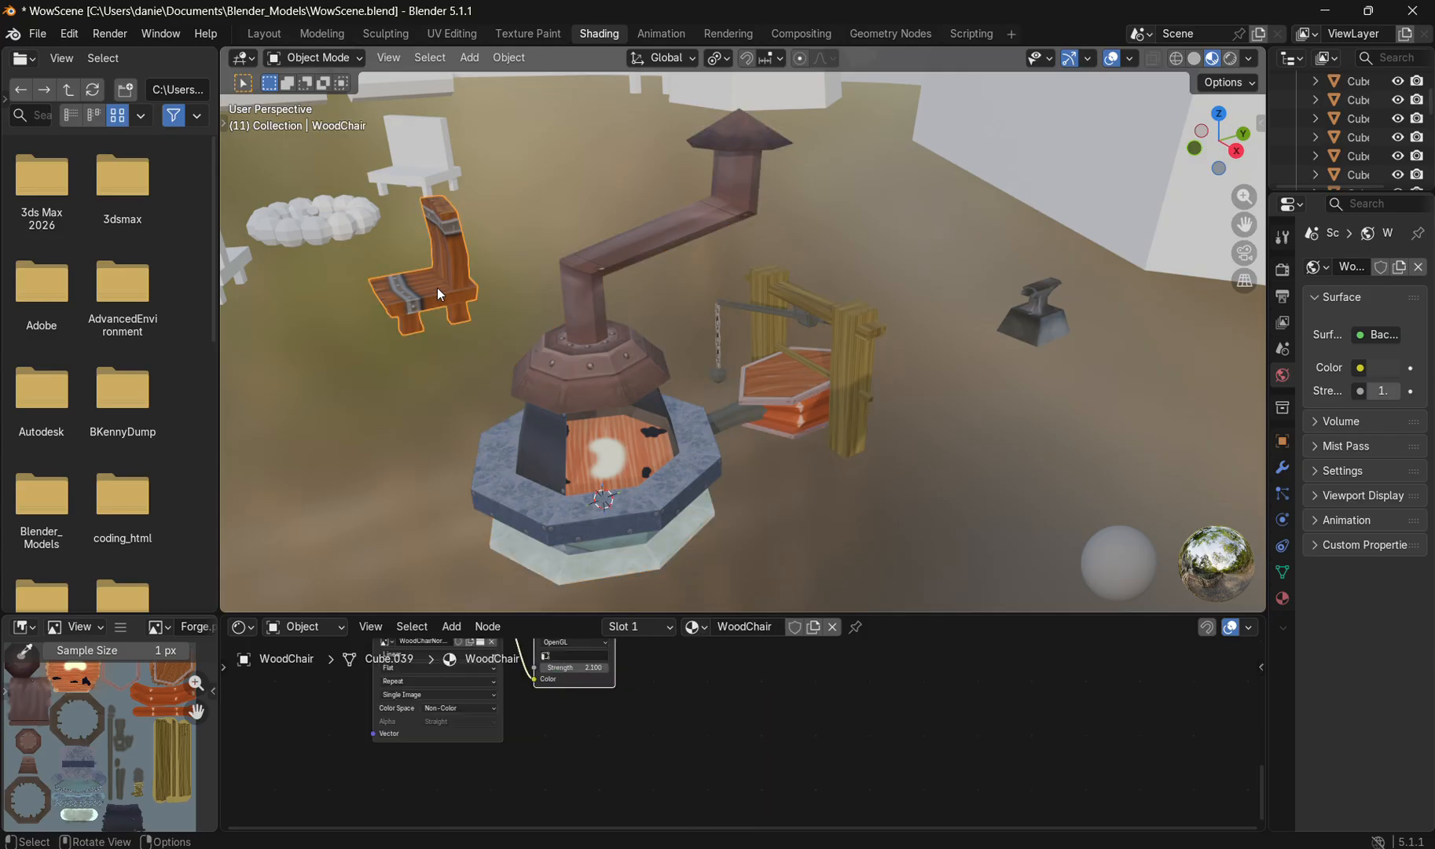
{"action": "left_click_drag", "start_coordinate": [587, 396], "coordinate": [810, 368]}
{"action": "scroll", "coordinate": [880, 366], "scroll_direction": "down", "scroll_amount": 2}
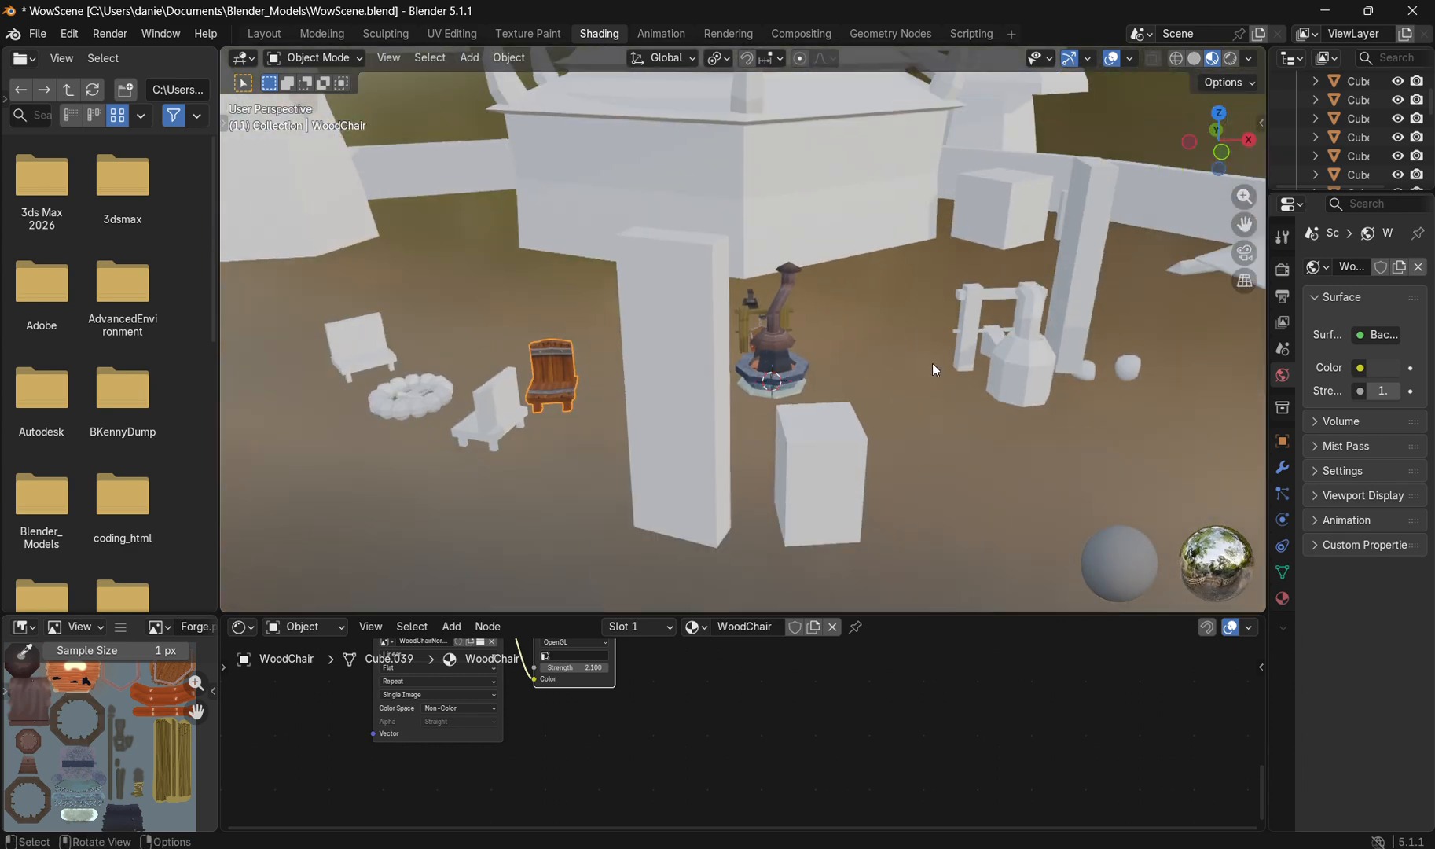
{"action": "left_click_drag", "start_coordinate": [933, 366], "coordinate": [838, 384]}
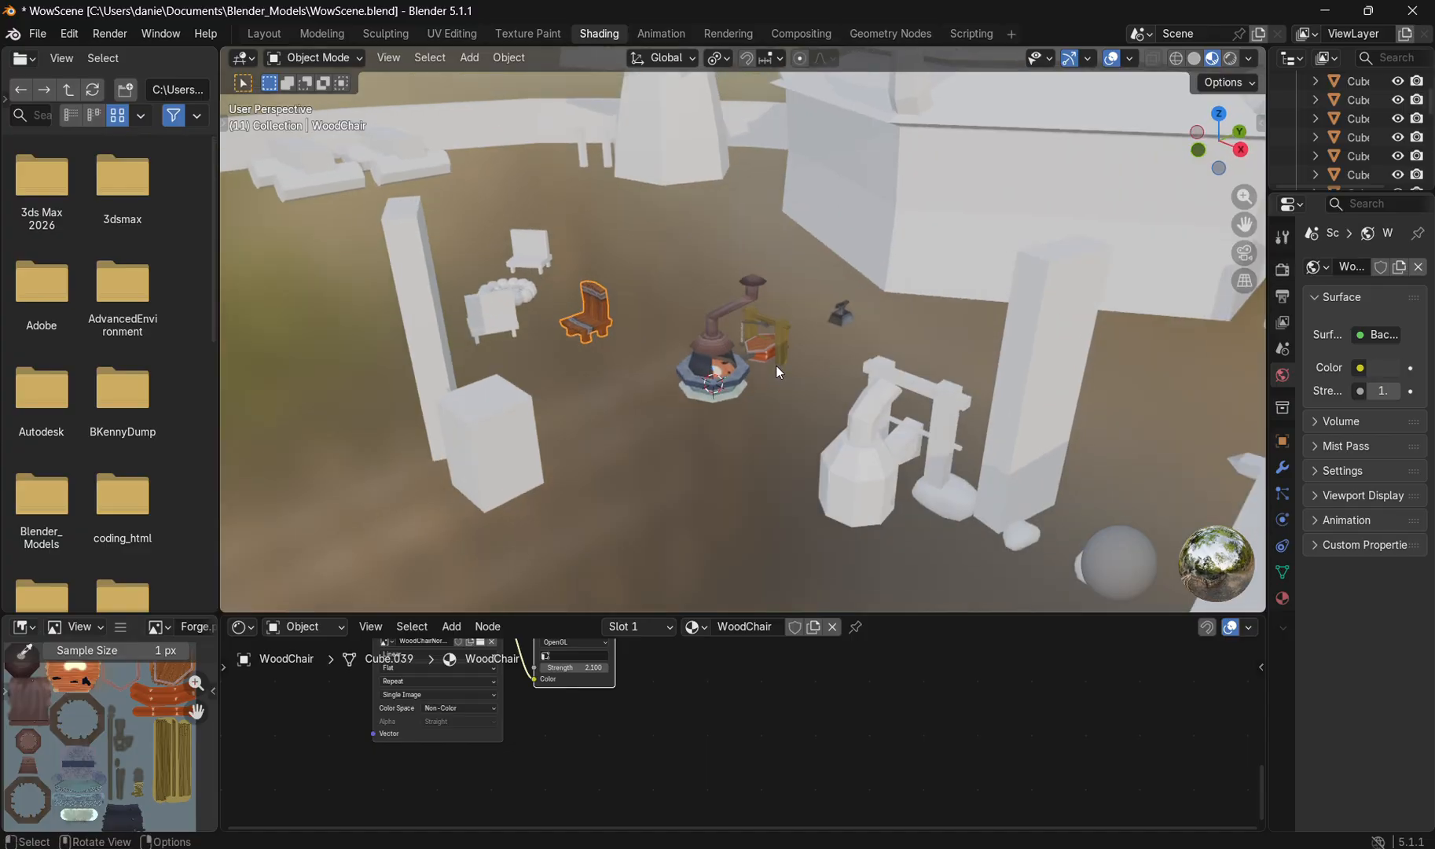
{"action": "scroll", "coordinate": [775, 366], "scroll_direction": "up", "scroll_amount": 3}
{"action": "scroll", "coordinate": [759, 413], "scroll_direction": "up", "scroll_amount": 3}
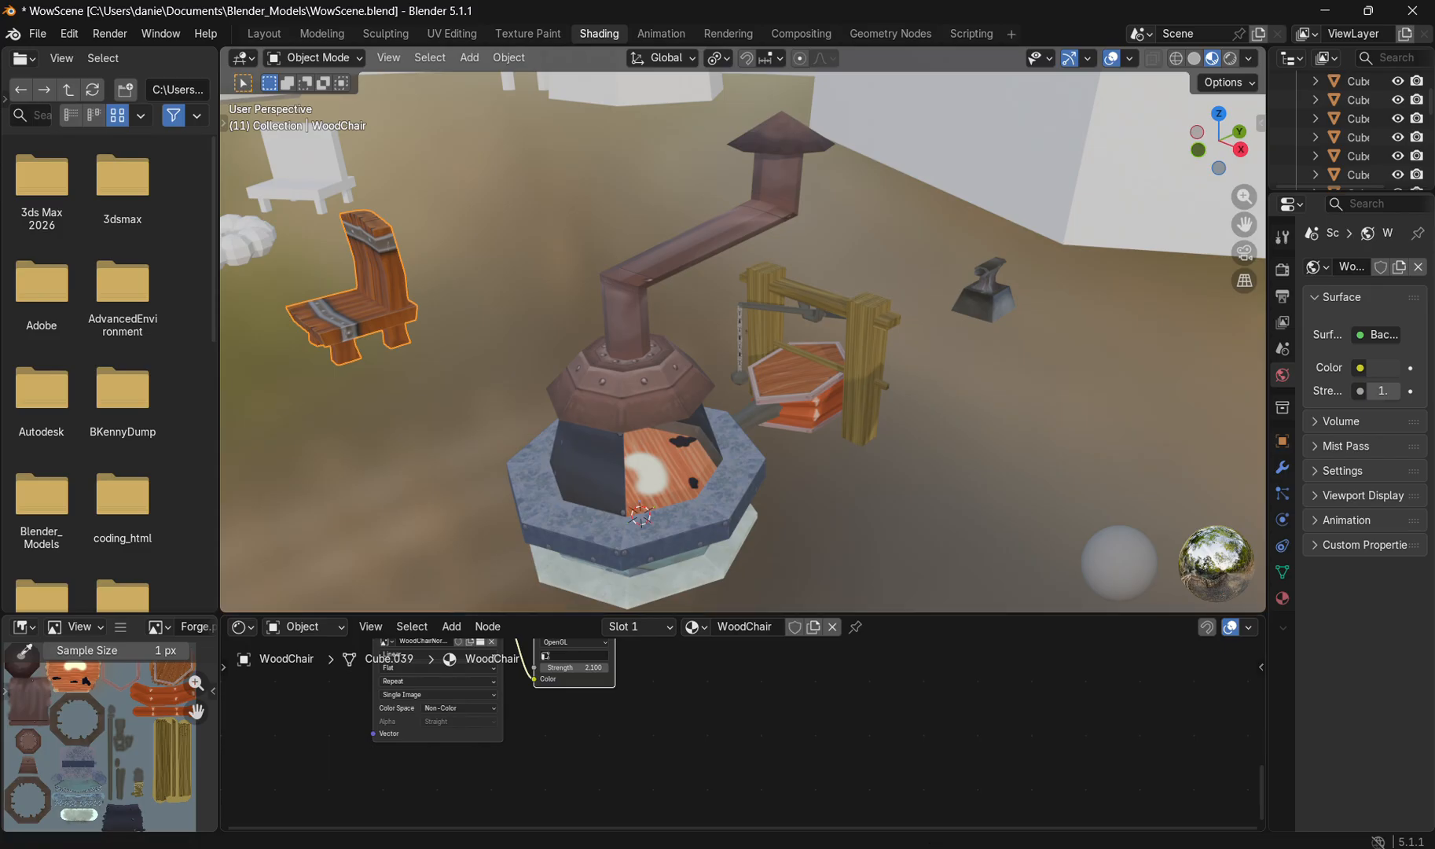
Step: Switch to Photoshop and review the Forge.psd texture together with its layer list
{"action": "mouse_move", "coordinate": [946, 848]}
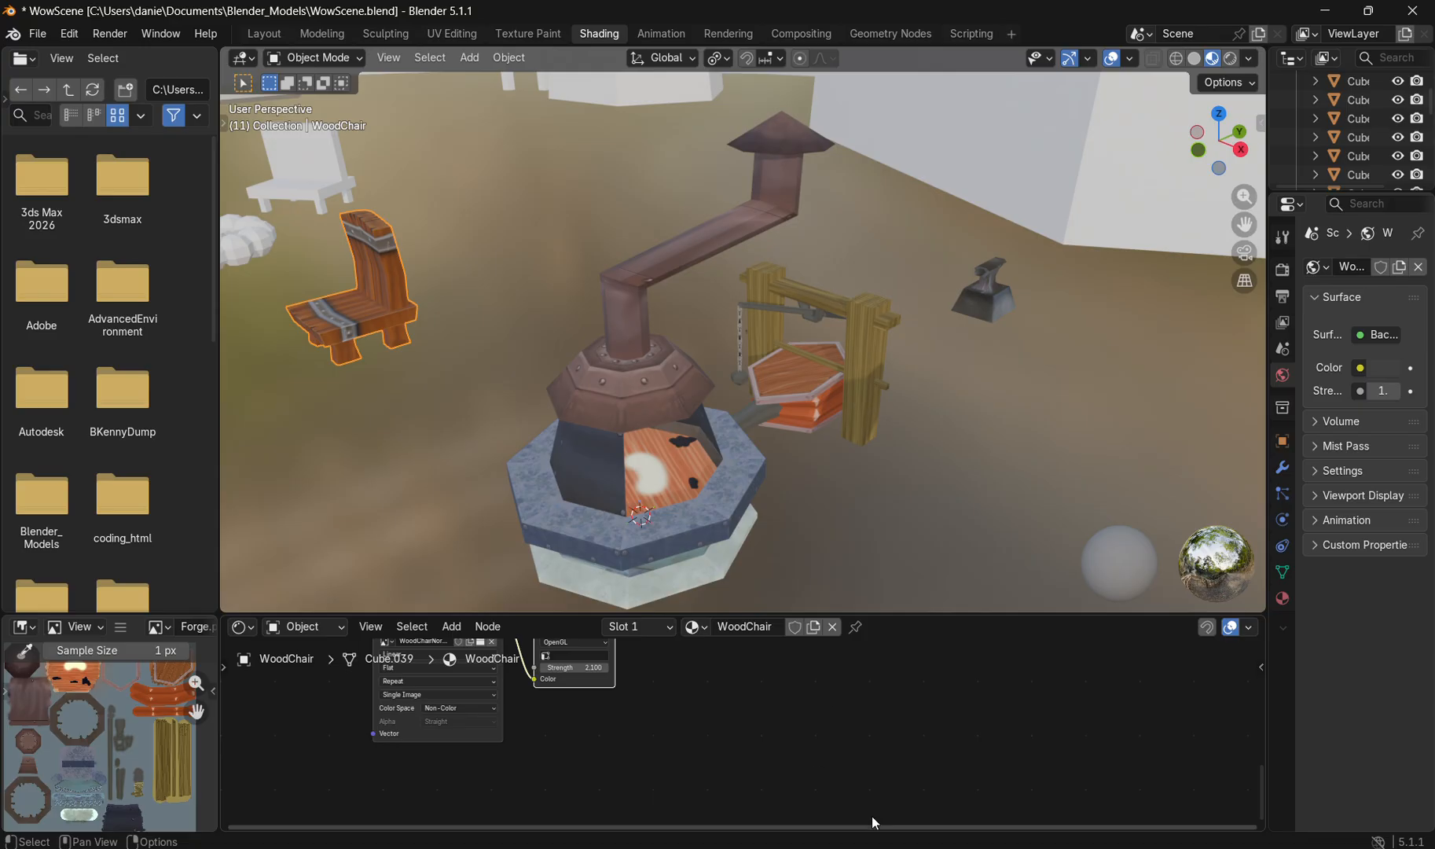
{"action": "left_click", "coordinate": [945, 782]}
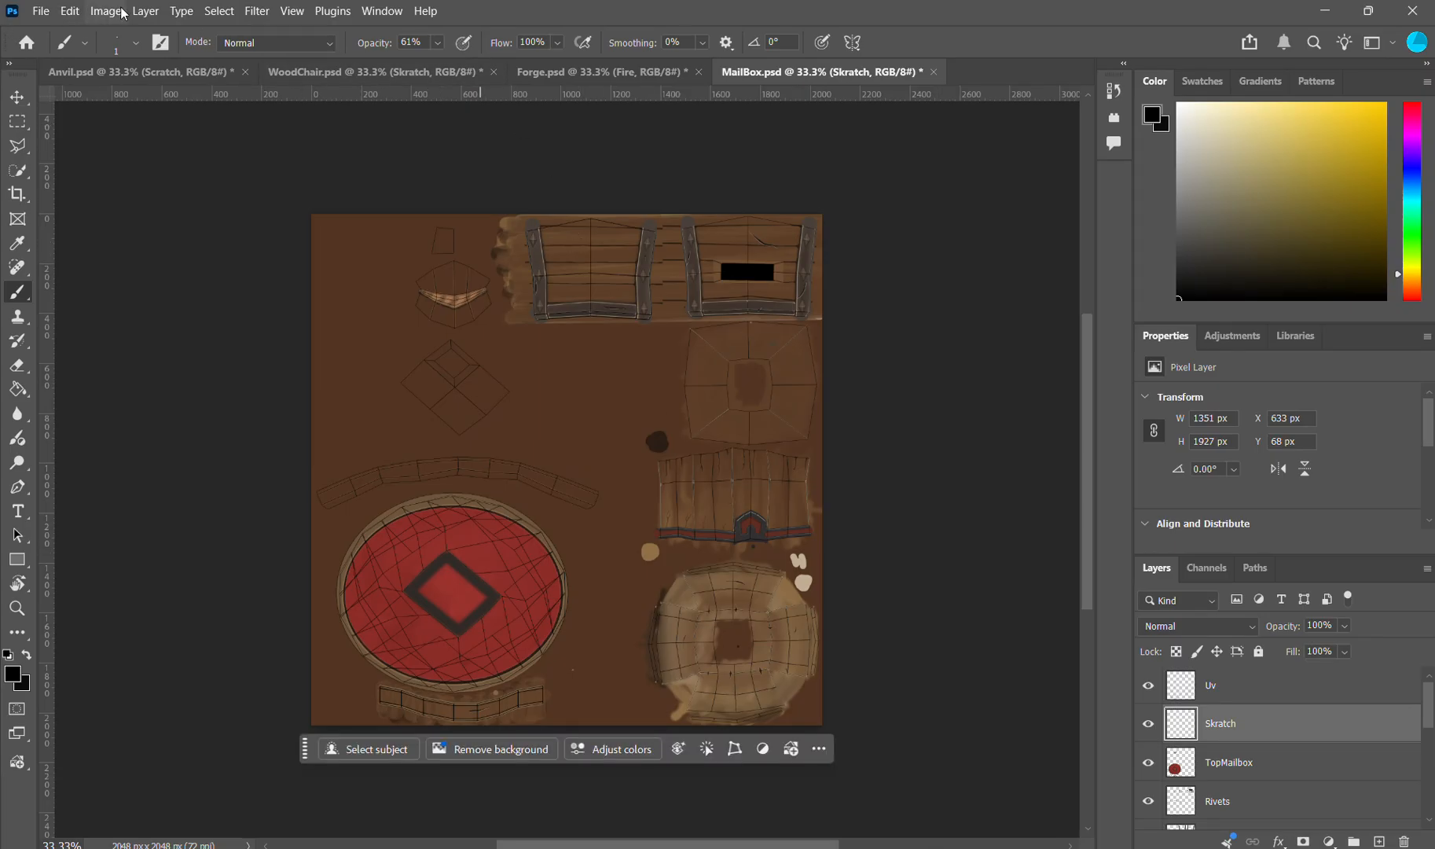
{"action": "left_click", "coordinate": [563, 79]}
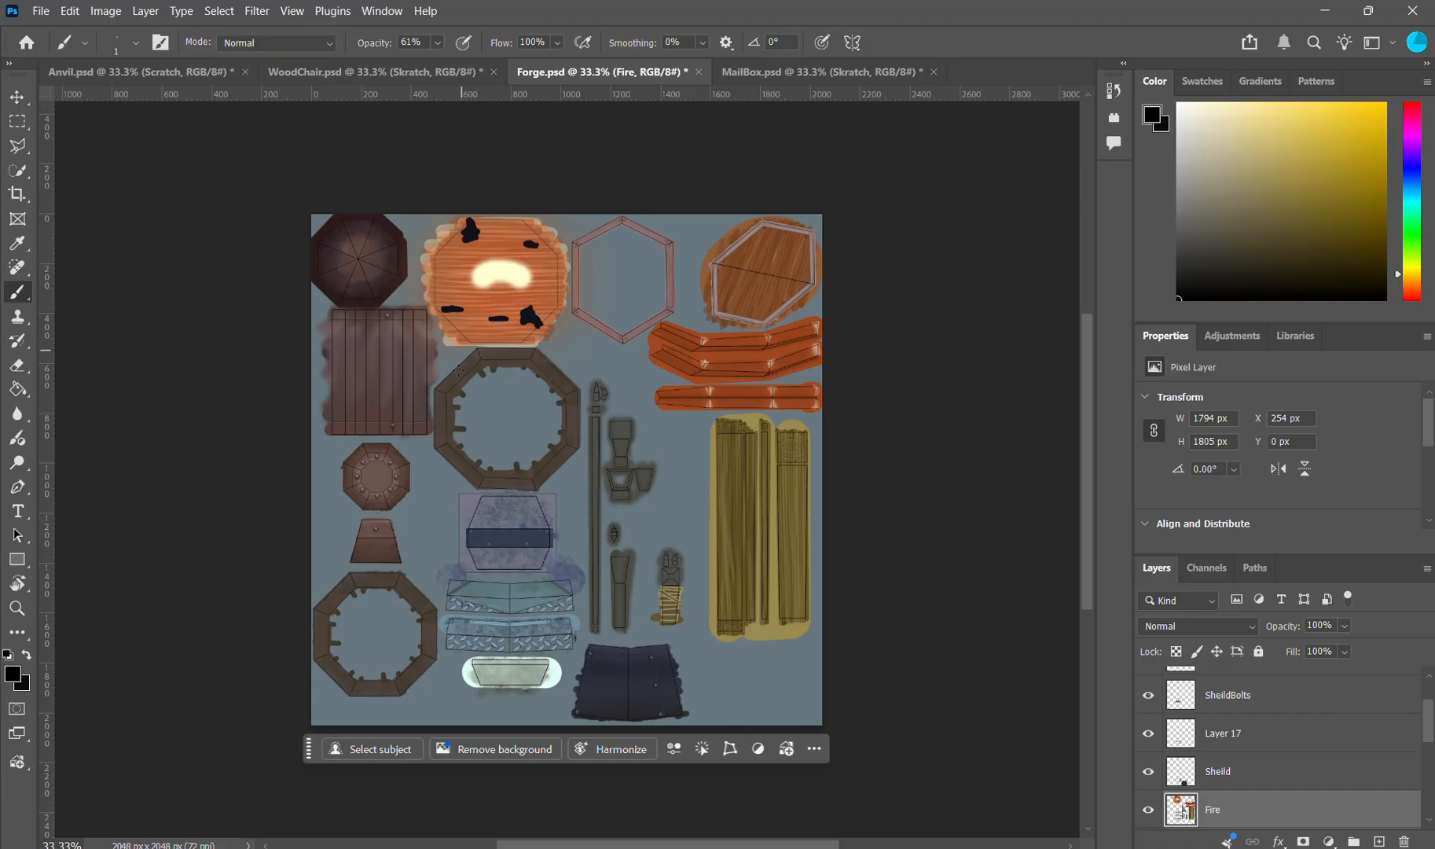
{"action": "scroll", "coordinate": [1265, 720], "scroll_direction": "up", "scroll_amount": 2}
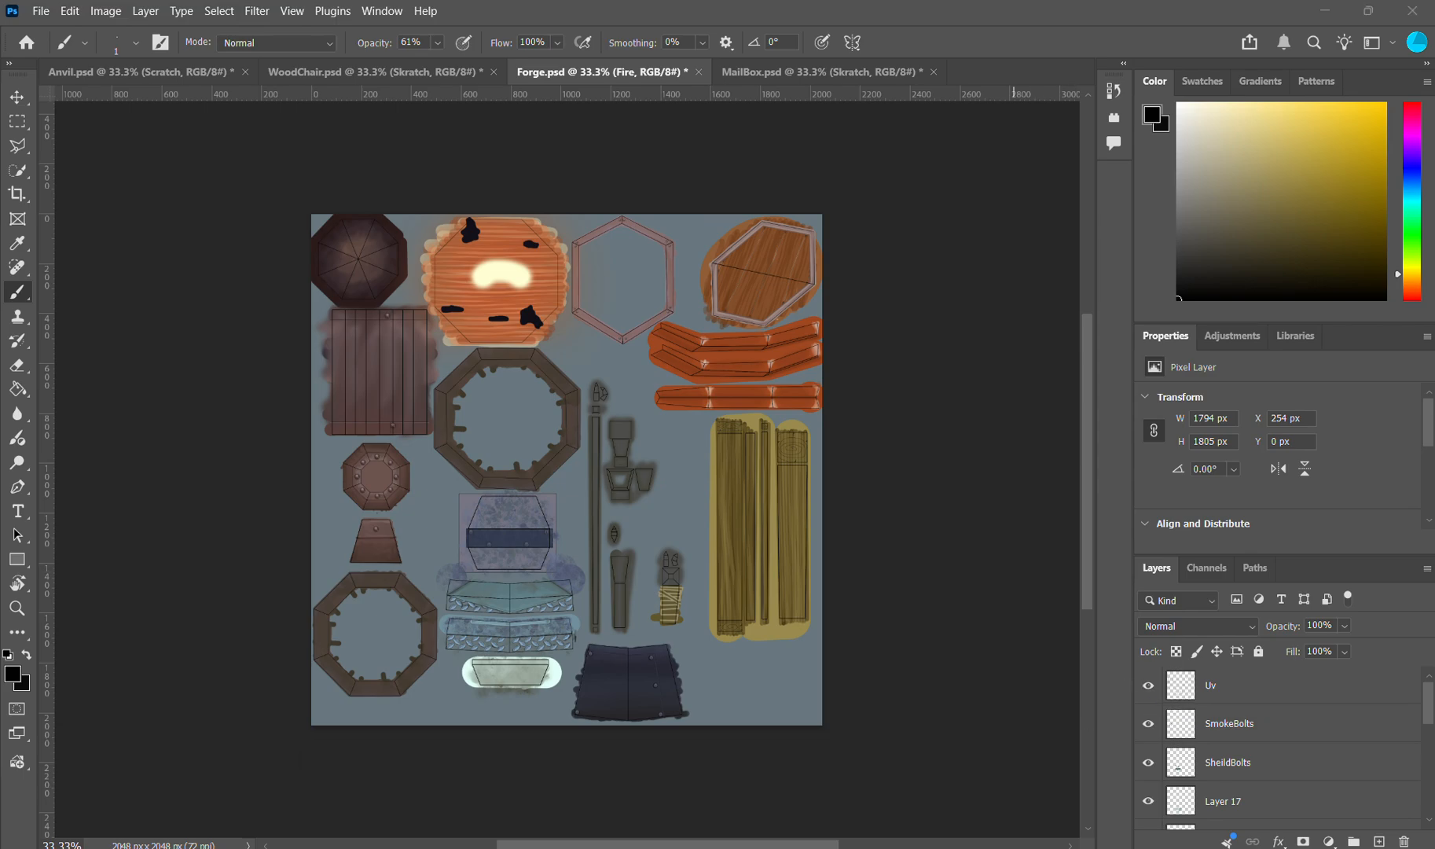
Step: Switch to Blender, put the ForgeTube model in Edit Mode and inspect its seams up close
{"action": "key", "text": "alt+Tab"}
{"action": "key", "text": "Tab"}
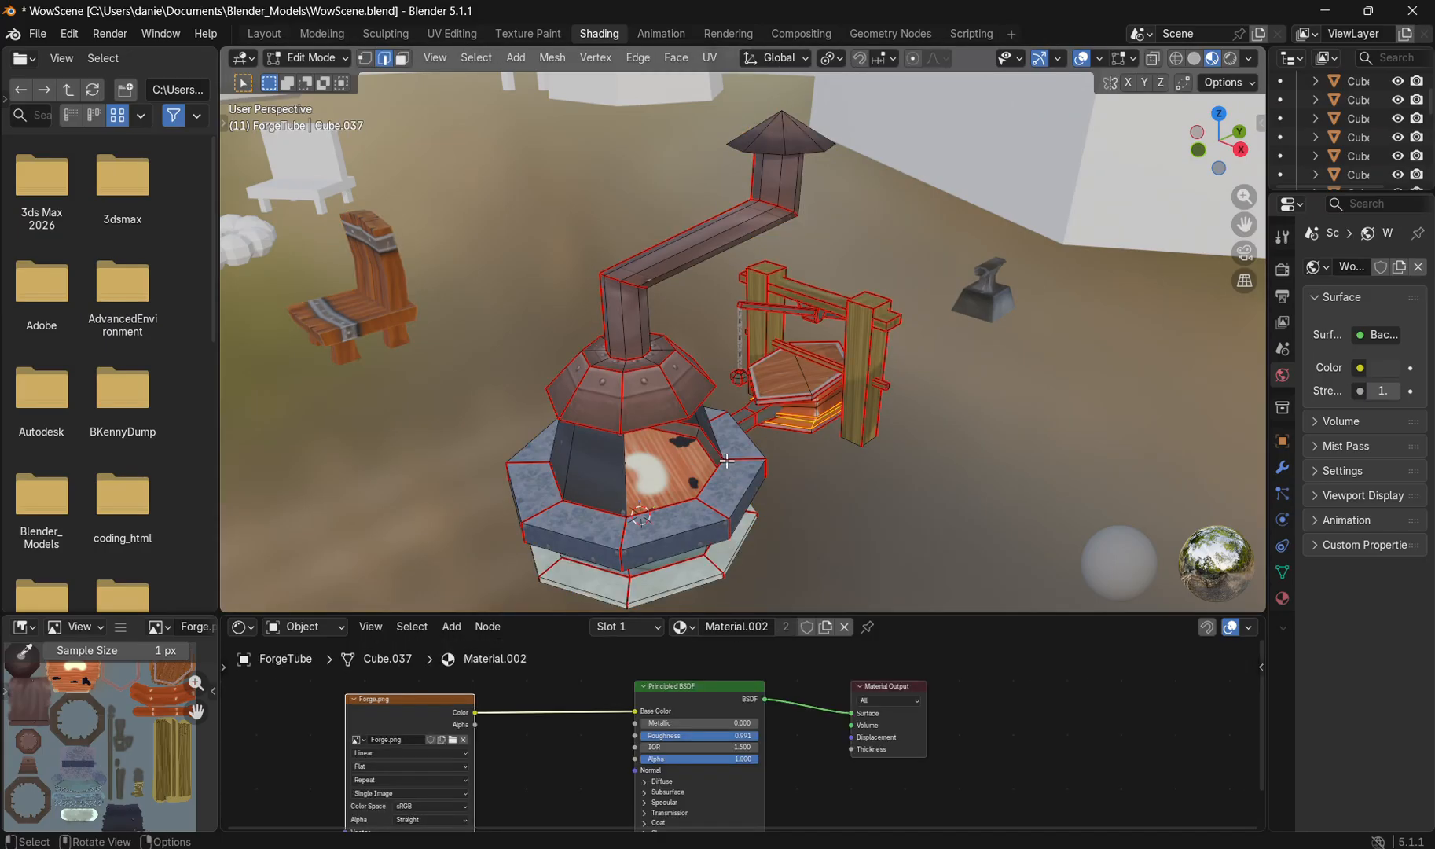
{"action": "left_click_drag", "start_coordinate": [842, 457], "coordinate": [736, 431]}
{"action": "scroll", "coordinate": [807, 436], "scroll_direction": "up", "scroll_amount": 3}
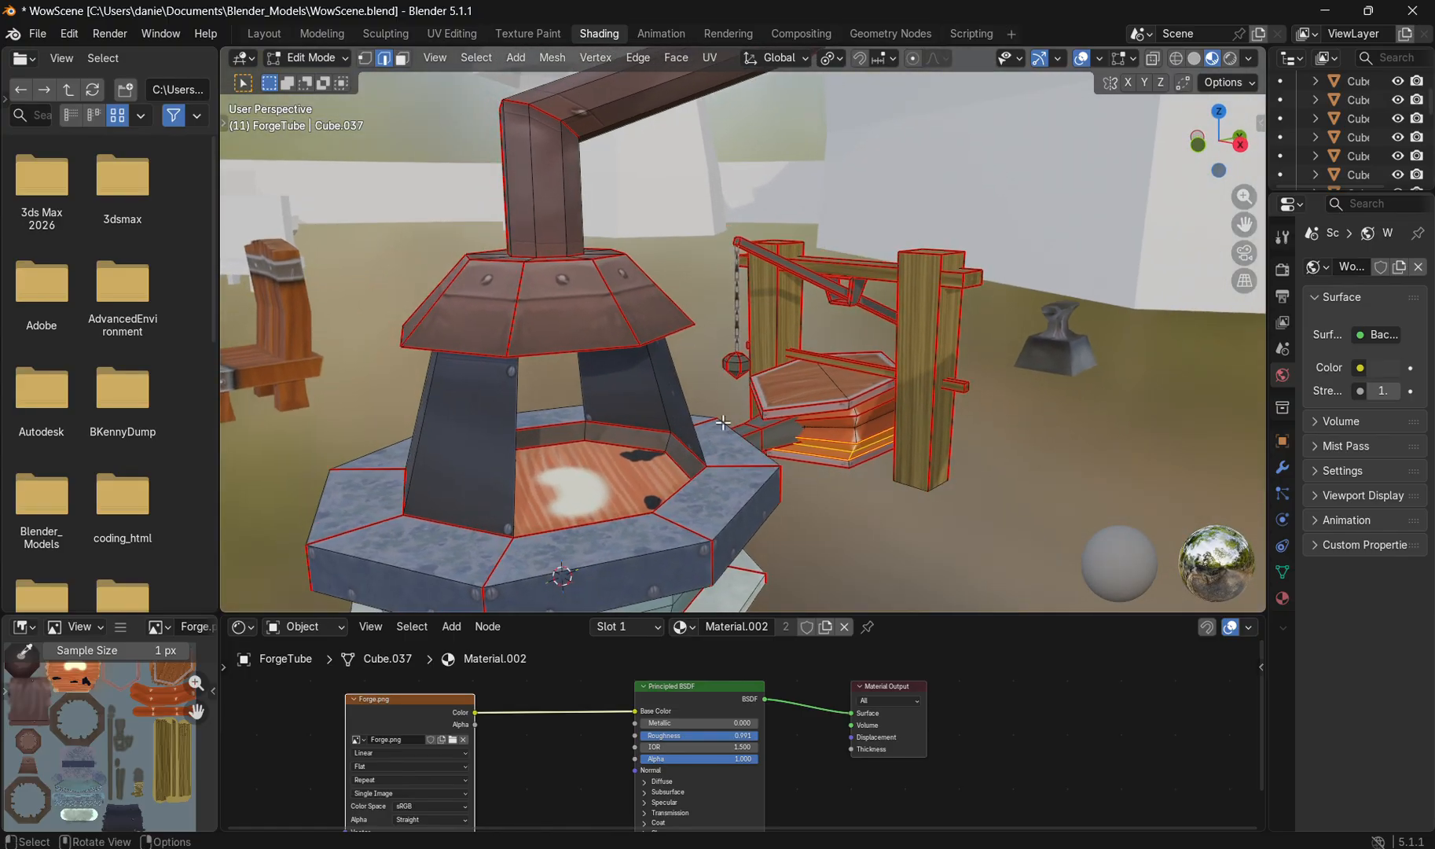
{"action": "scroll", "coordinate": [651, 340], "scroll_direction": "down", "scroll_amount": 2}
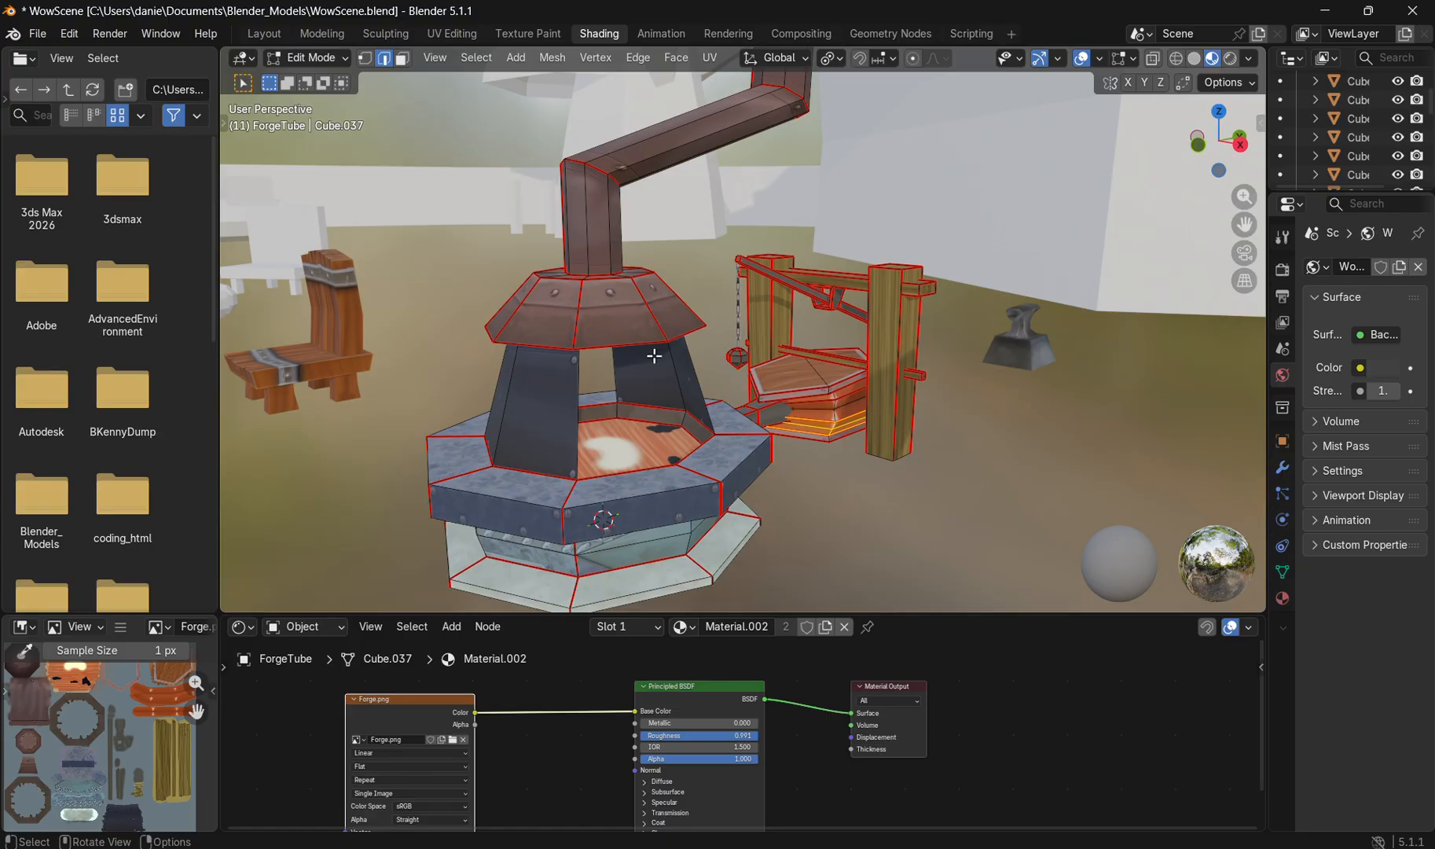
Step: Examine the forge picture on the WowReference board and compare it with the forge model, then minimize the board
{"action": "left_click", "coordinate": [743, 847]}
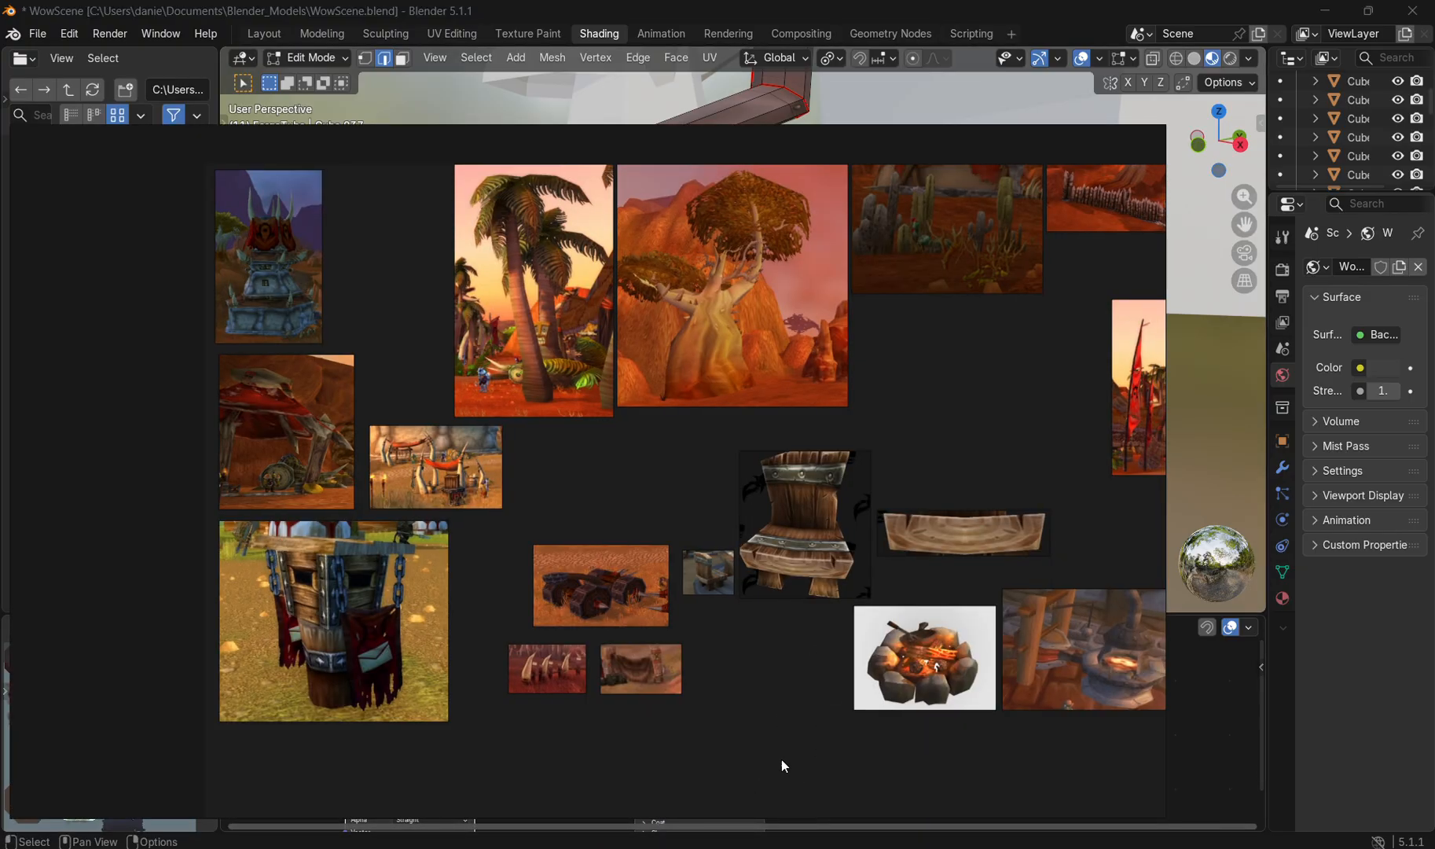
{"action": "left_click_drag", "start_coordinate": [782, 761], "coordinate": [301, 649]}
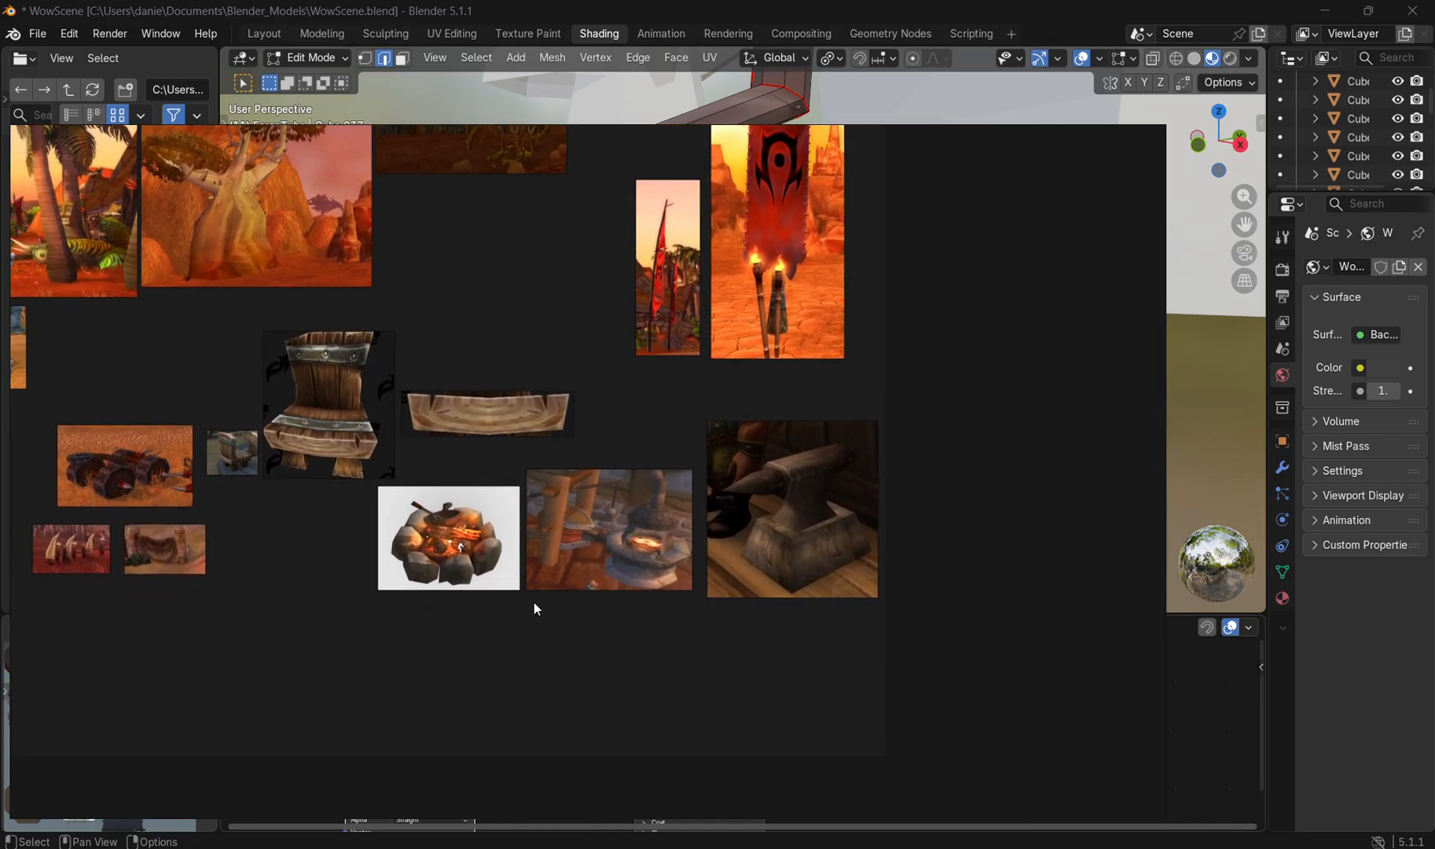
{"action": "scroll", "coordinate": [613, 580], "scroll_direction": "up", "scroll_amount": 3}
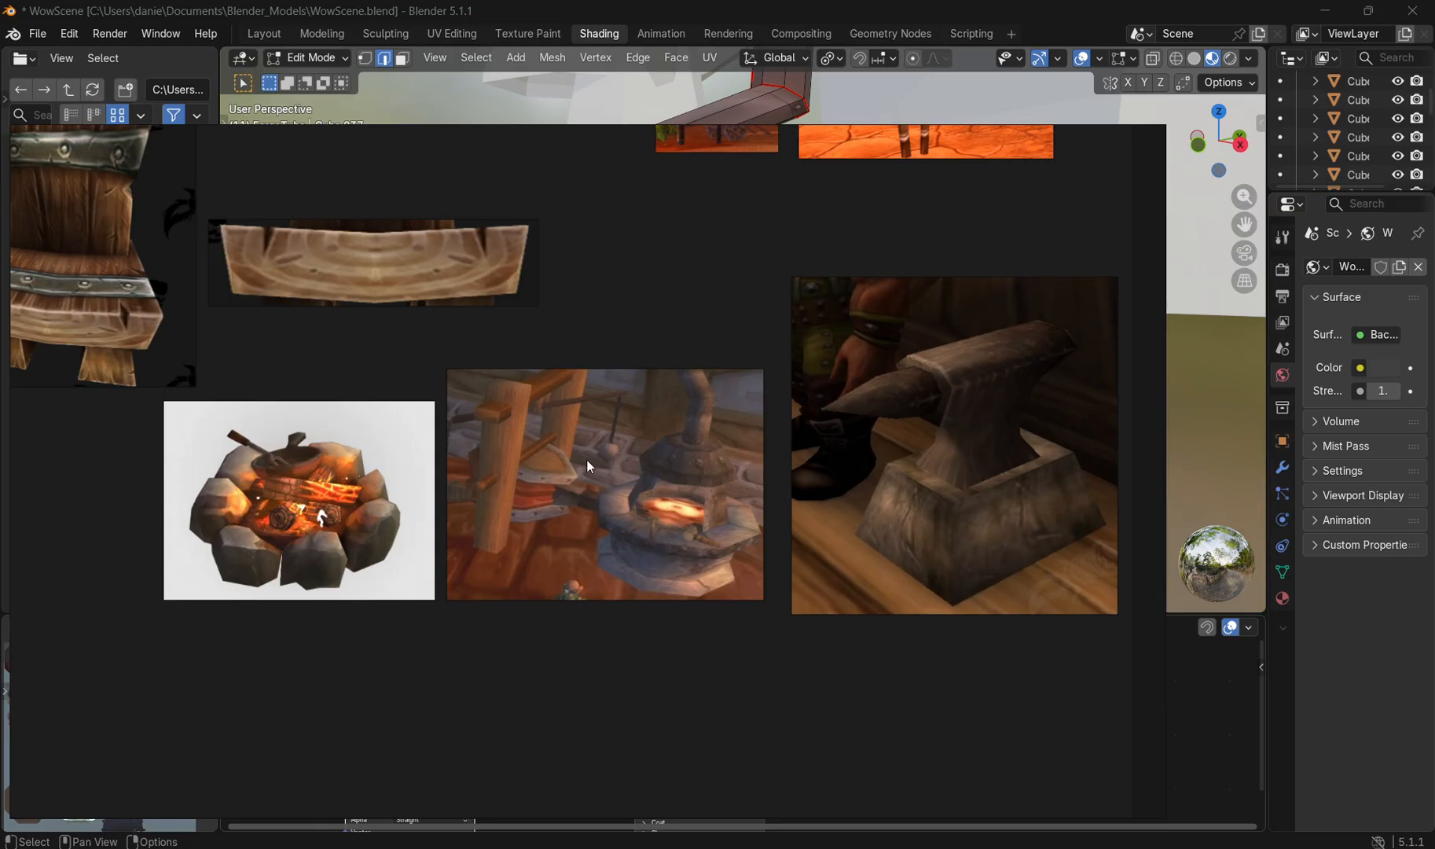
{"action": "left_click", "coordinate": [1099, 146]}
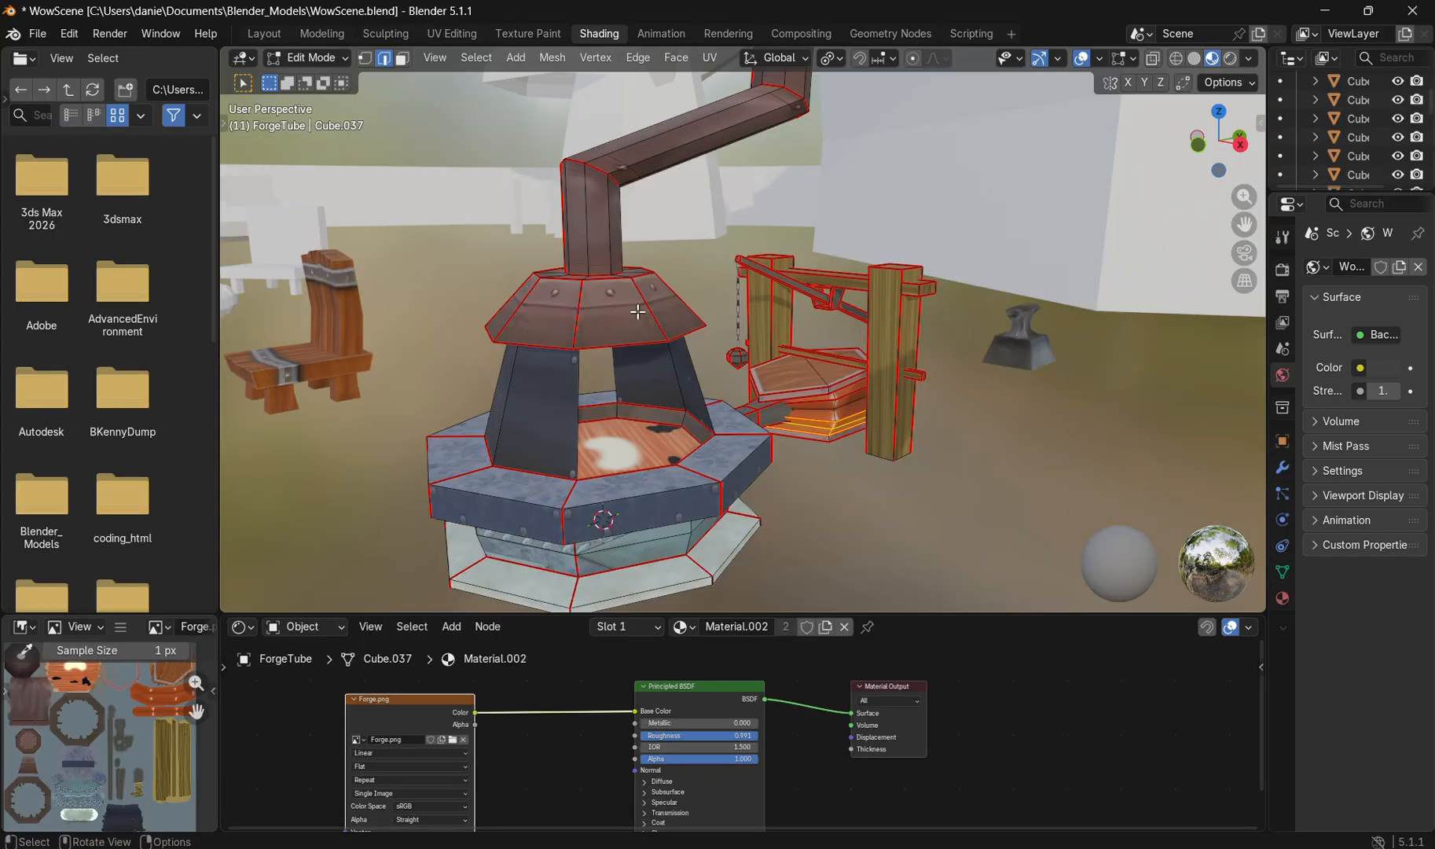
{"action": "left_click_drag", "start_coordinate": [782, 445], "coordinate": [736, 428]}
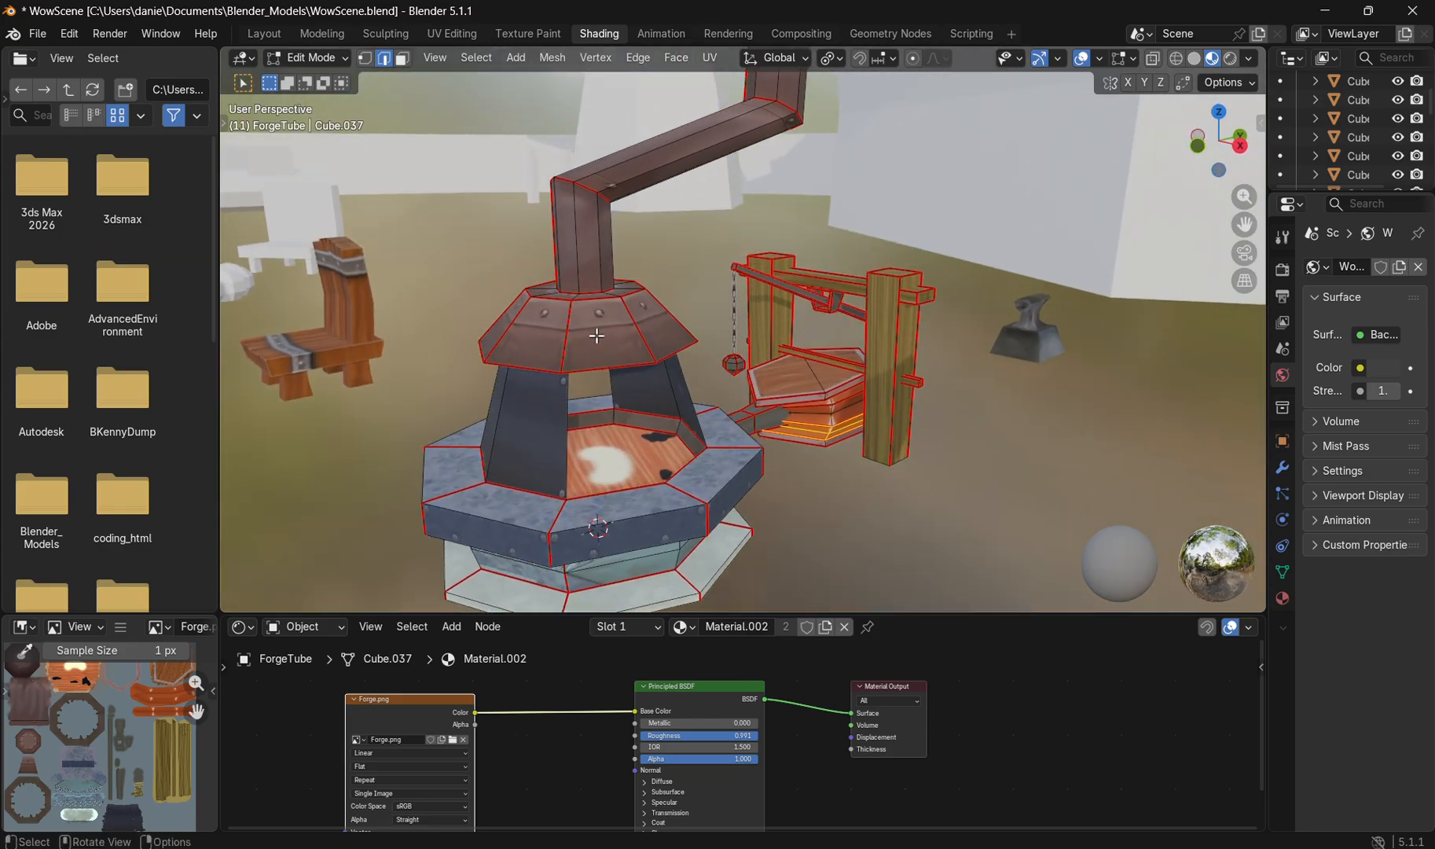
{"action": "left_click", "coordinate": [935, 848]}
{"action": "scroll", "coordinate": [650, 465], "scroll_direction": "up", "scroll_amount": 3}
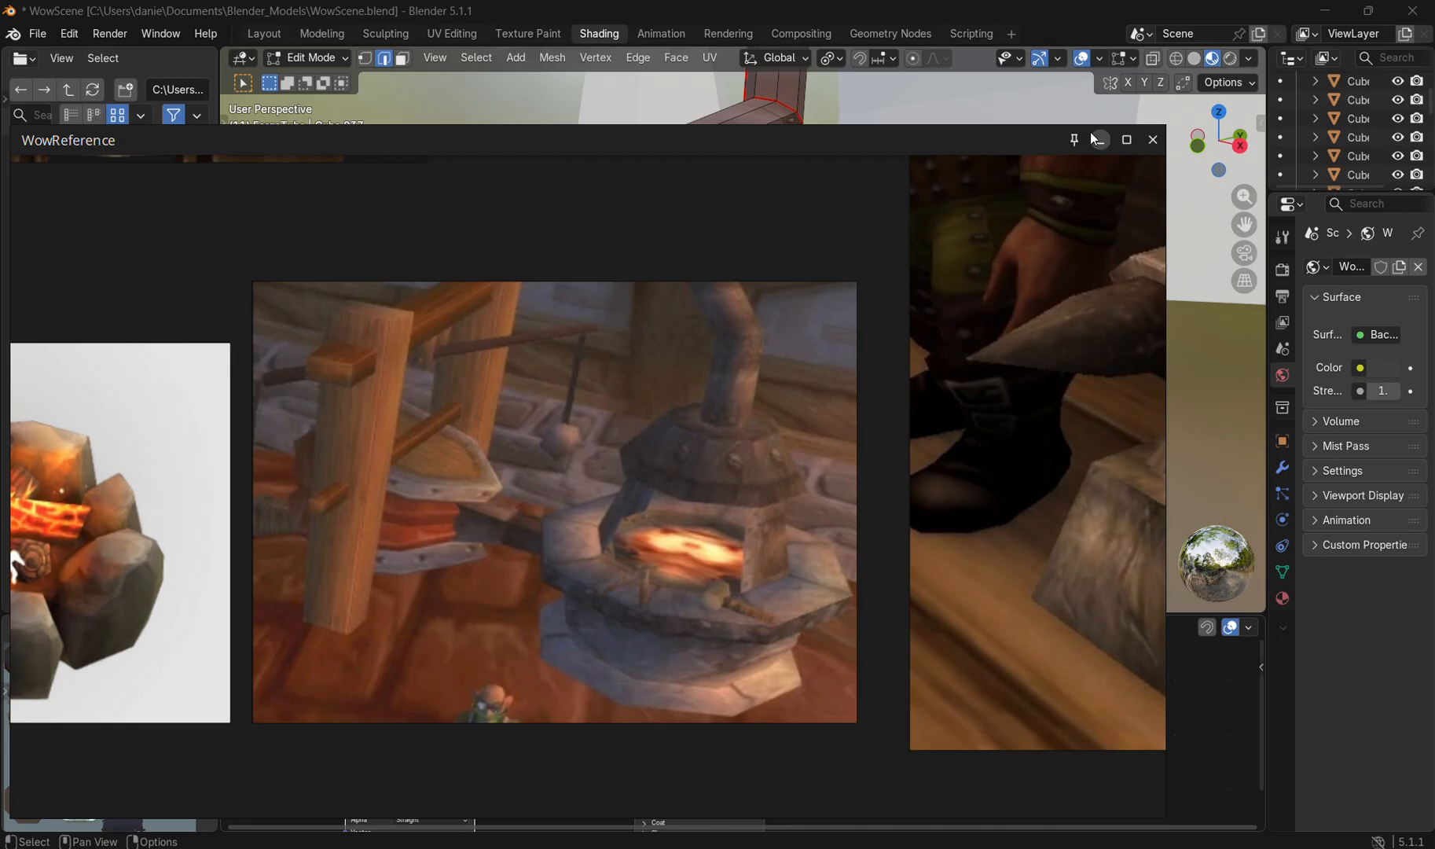
{"action": "left_click", "coordinate": [1096, 138]}
Step: Switch to the UV Editing workspace and display Forge.png behind the forge model's UV layout
{"action": "left_click", "coordinate": [446, 37]}
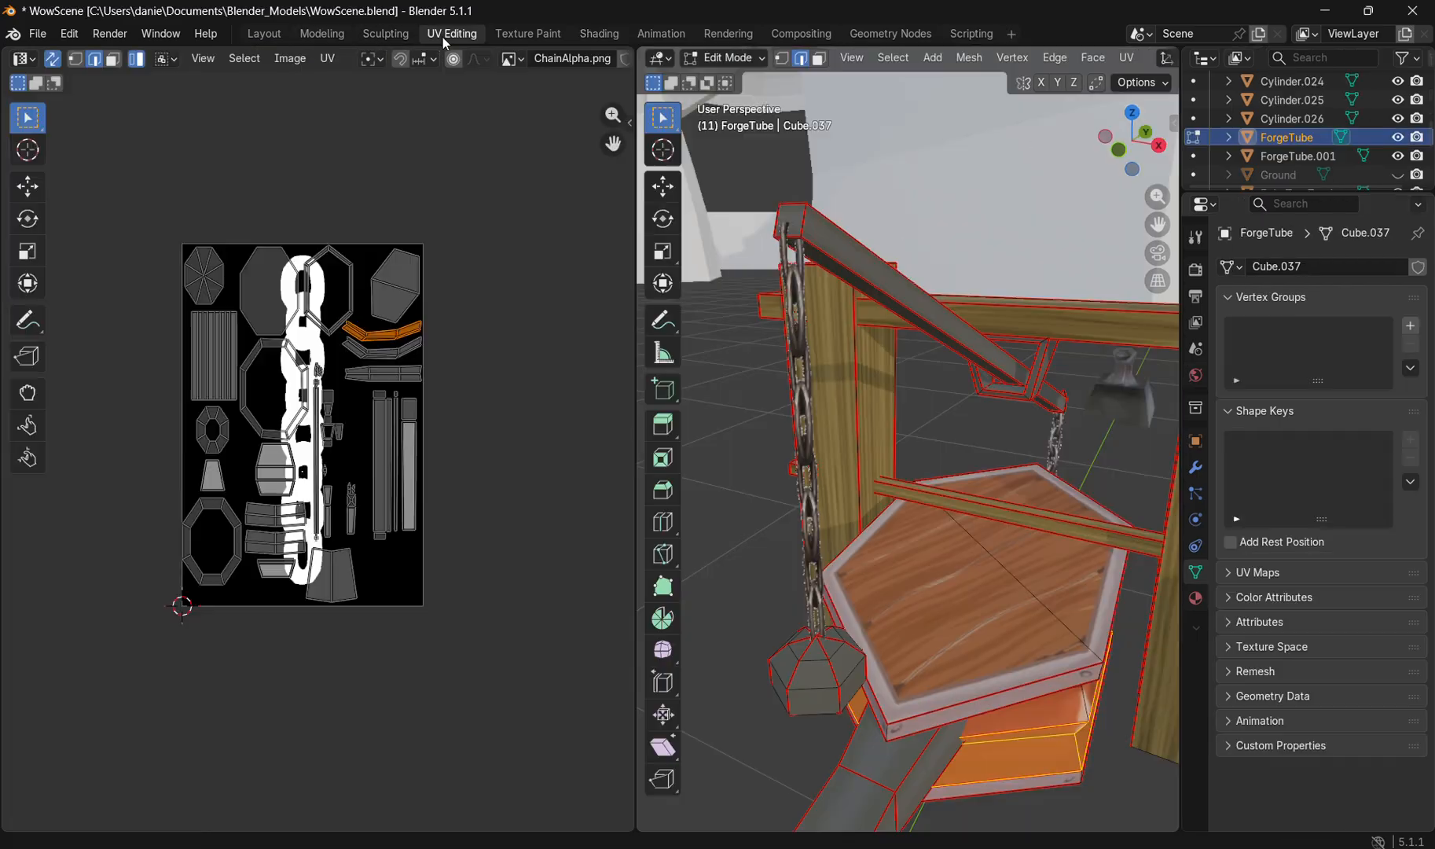
{"action": "left_click", "coordinate": [926, 566]}
{"action": "scroll", "coordinate": [894, 494], "scroll_direction": "down", "scroll_amount": 4}
{"action": "scroll", "coordinate": [893, 494], "scroll_direction": "down", "scroll_amount": 5}
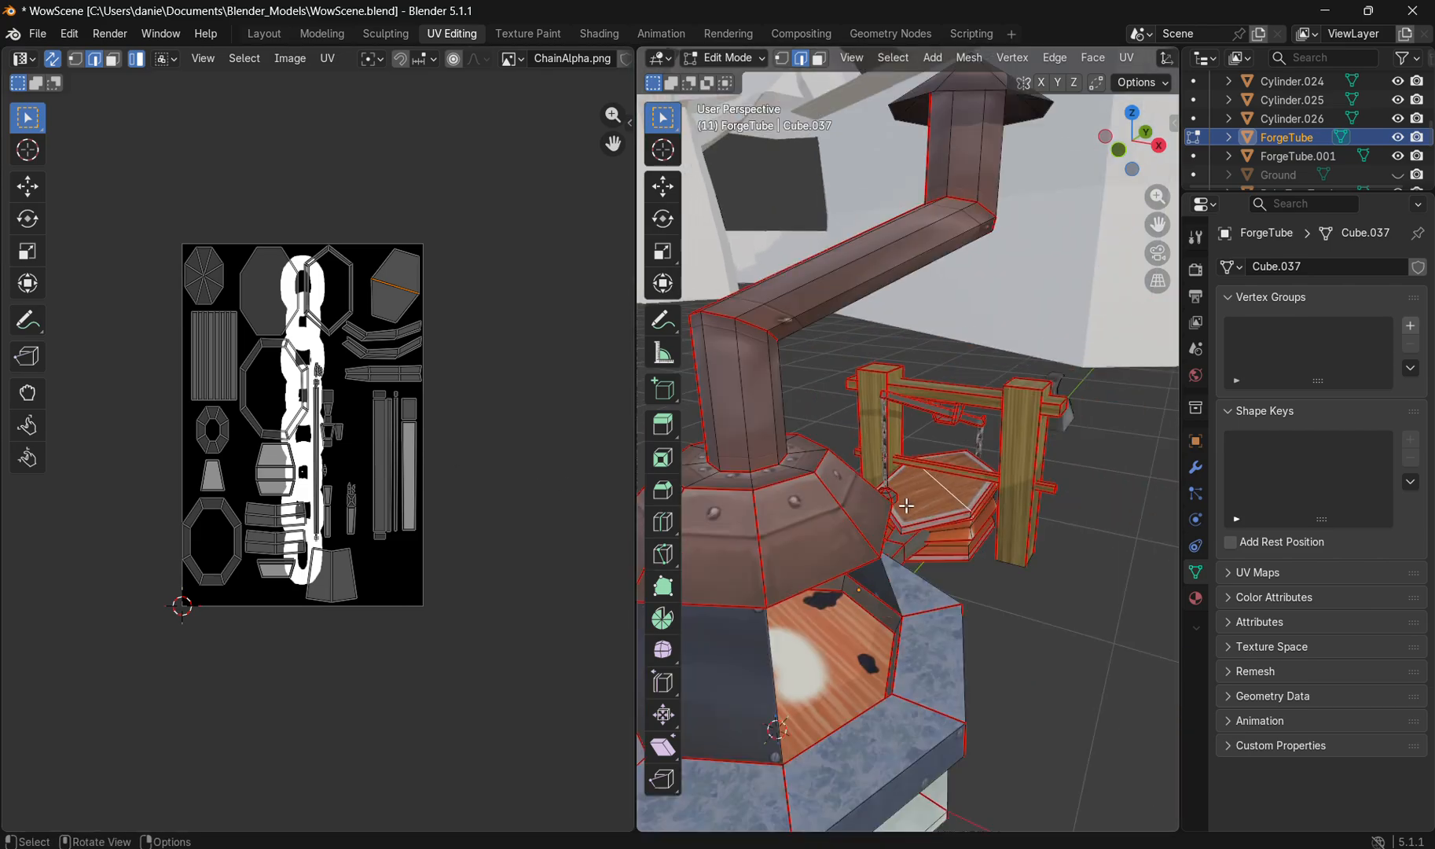
{"action": "left_click", "coordinate": [511, 62]}
{"action": "left_click", "coordinate": [554, 181]}
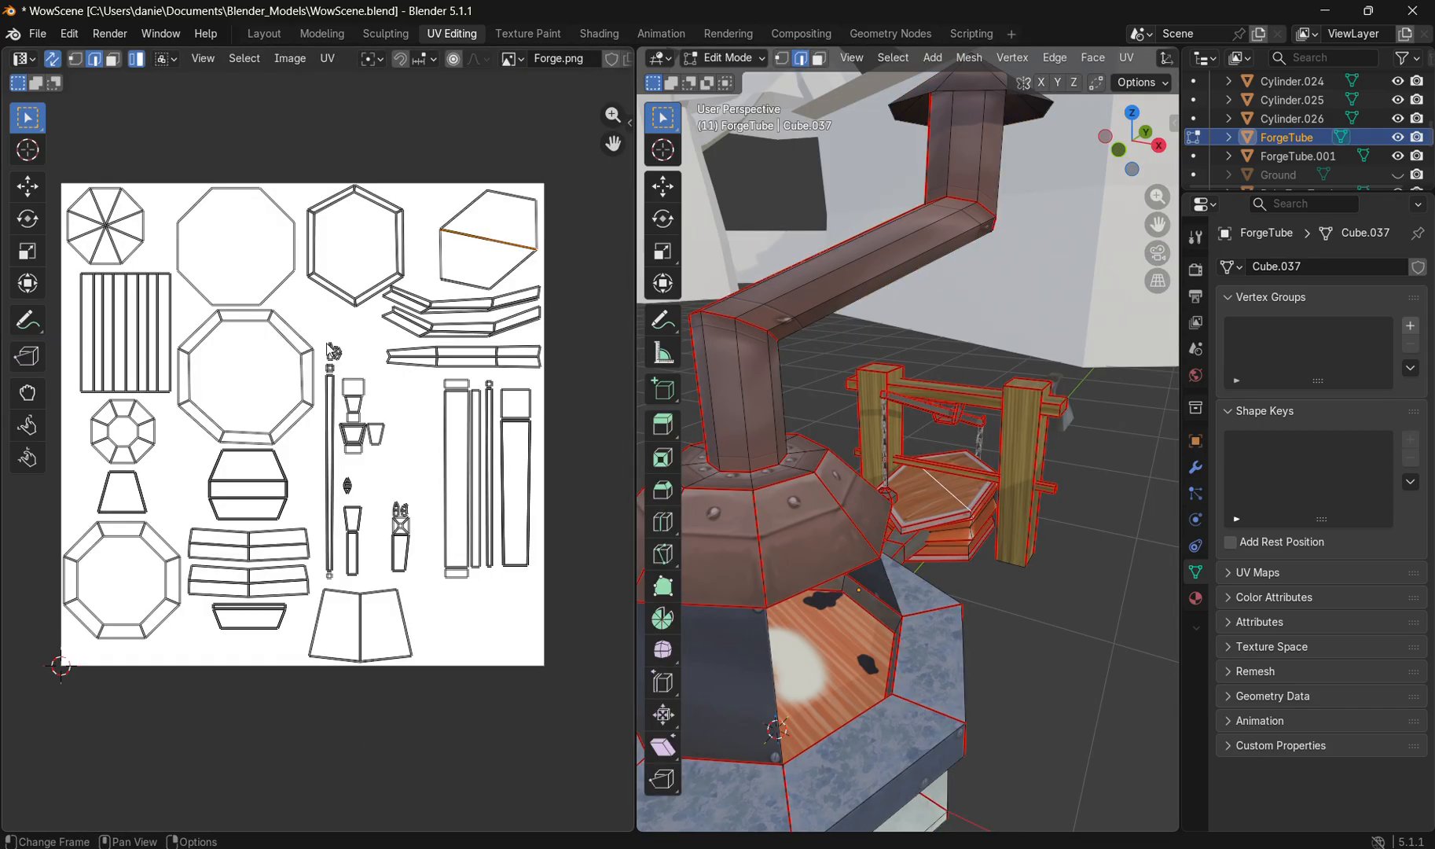
Step: Select the UV islands of the octagonal rim, the side shields and the bottom base in turn to locate them on the forge
{"action": "left_click", "coordinate": [286, 467]}
{"action": "scroll", "coordinate": [875, 627], "scroll_direction": "down", "scroll_amount": 3}
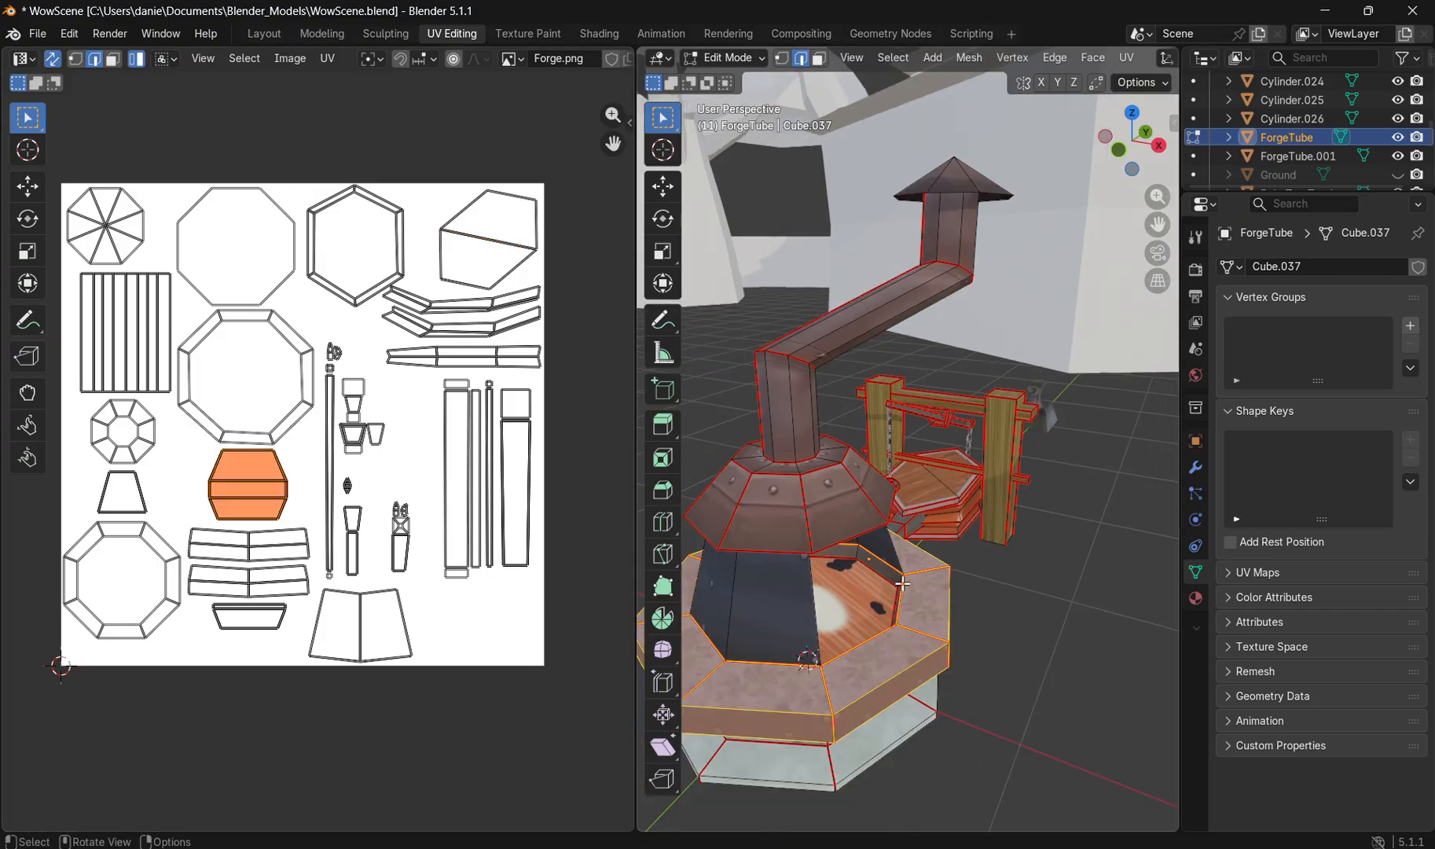
{"action": "left_click_drag", "start_coordinate": [875, 627], "coordinate": [912, 582]}
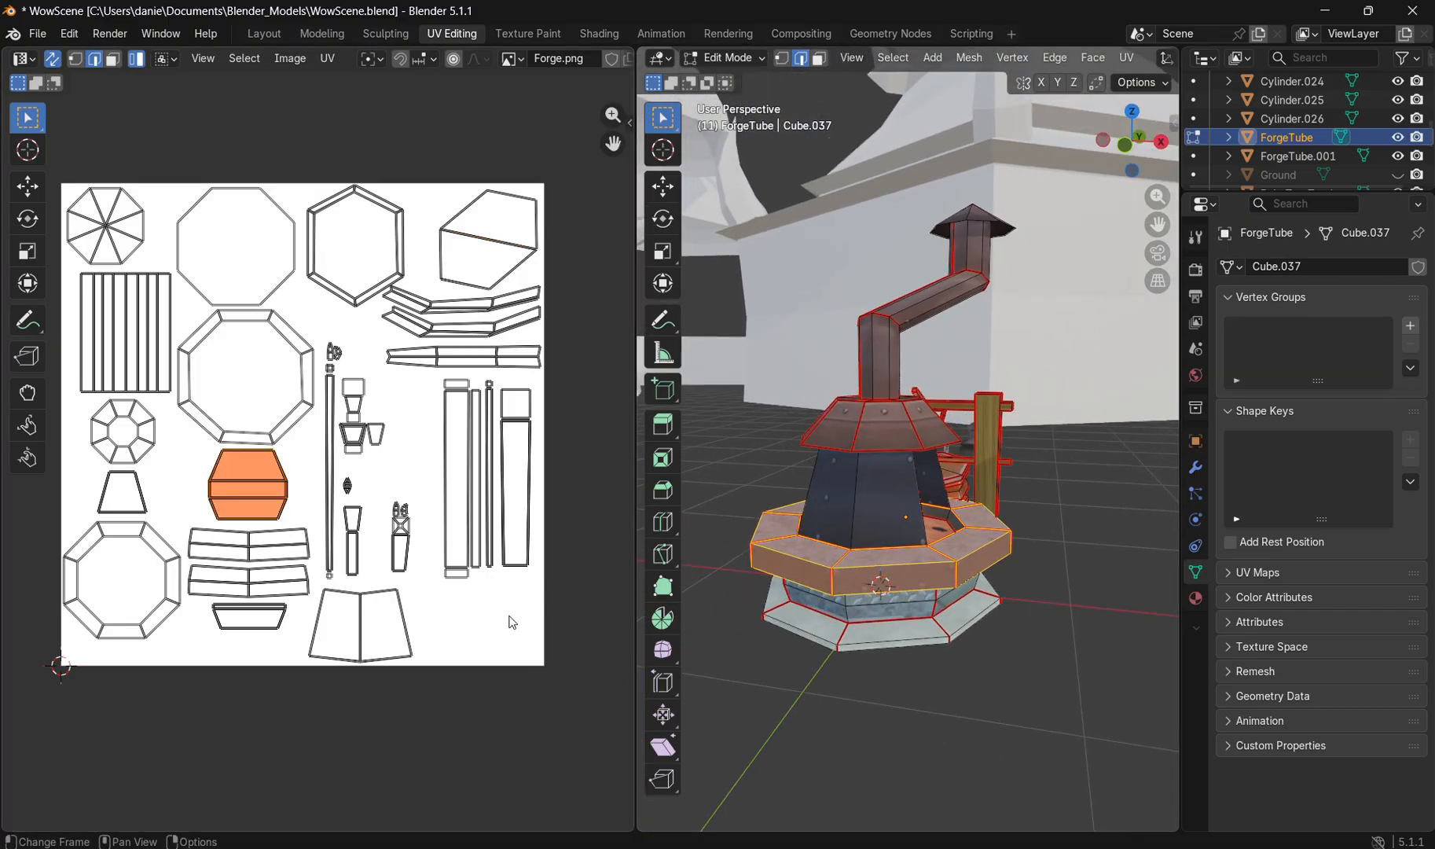
{"action": "left_click", "coordinate": [397, 627]}
{"action": "mouse_move", "coordinate": [1018, 545]}
{"action": "left_mouse_down"}
{"action": "mouse_move", "coordinate": [849, 554]}
{"action": "mouse_move", "coordinate": [848, 523]}
{"action": "mouse_move", "coordinate": [1003, 560]}
{"action": "left_mouse_up"}
{"action": "scroll", "coordinate": [929, 513], "scroll_direction": "up", "scroll_amount": 3}
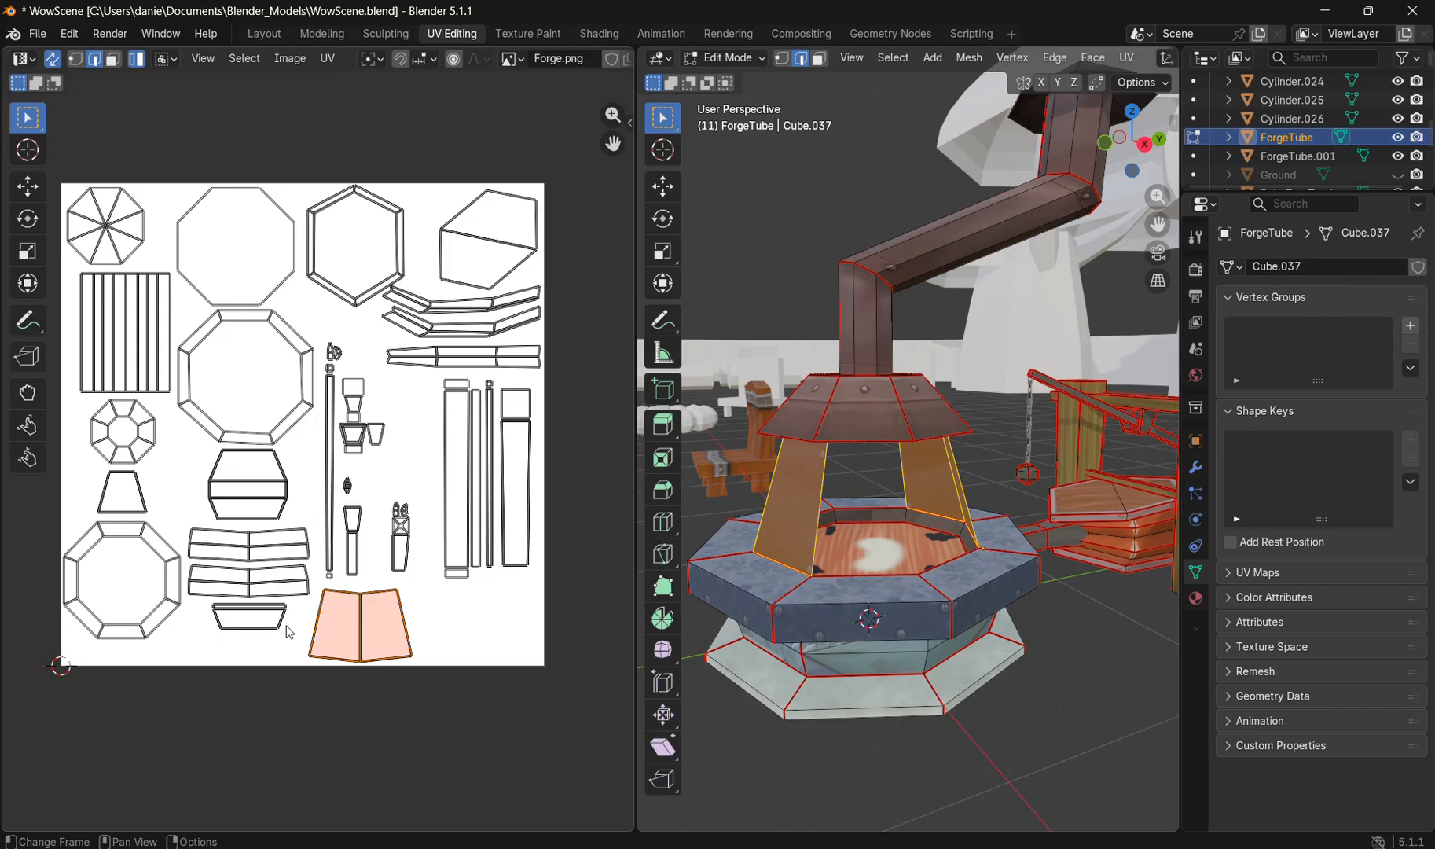
{"action": "left_click_drag", "start_coordinate": [283, 611], "coordinate": [220, 607]}
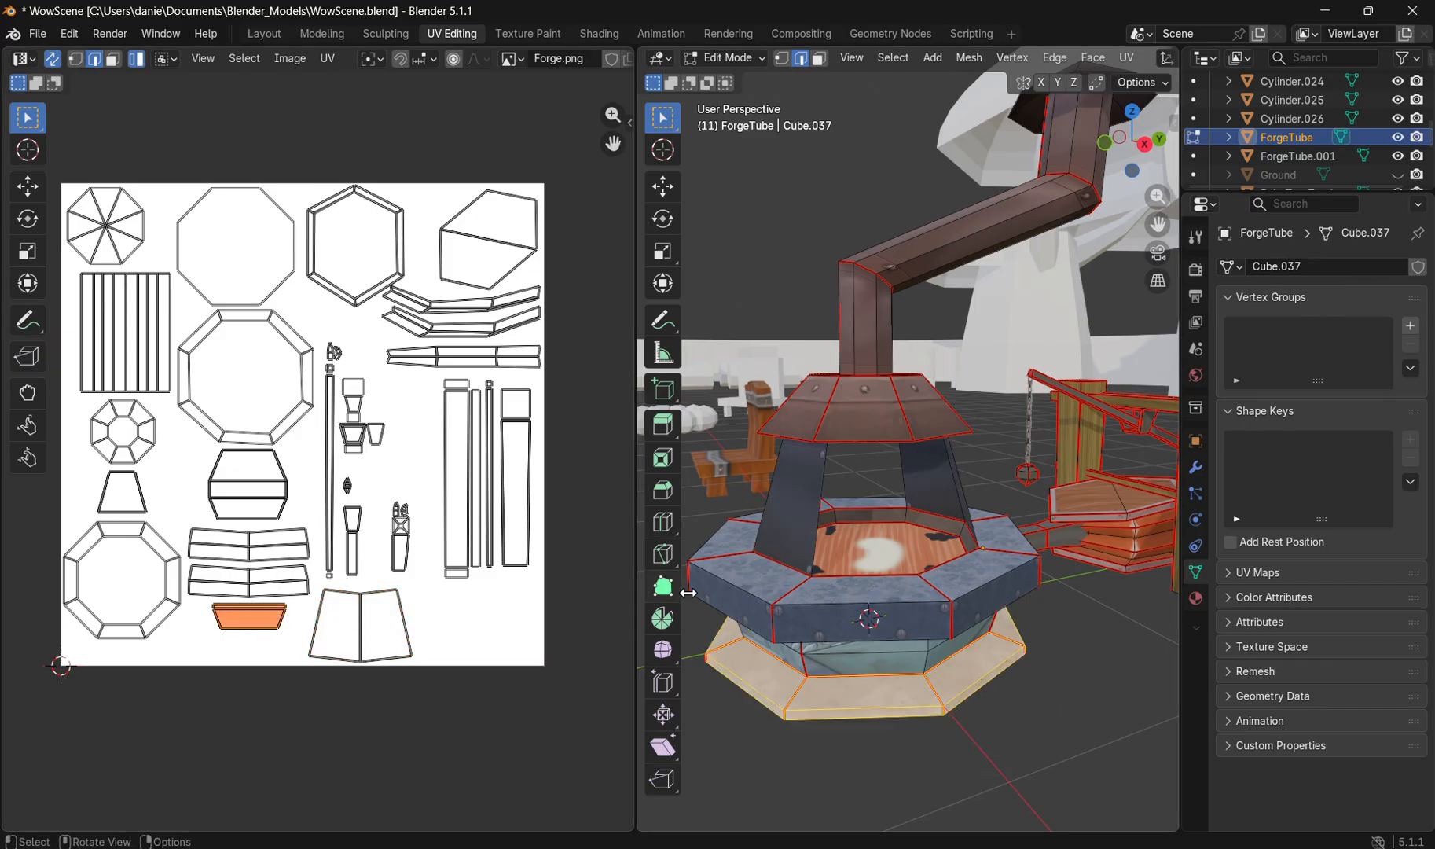
{"action": "left_click_drag", "start_coordinate": [840, 687], "coordinate": [885, 638]}
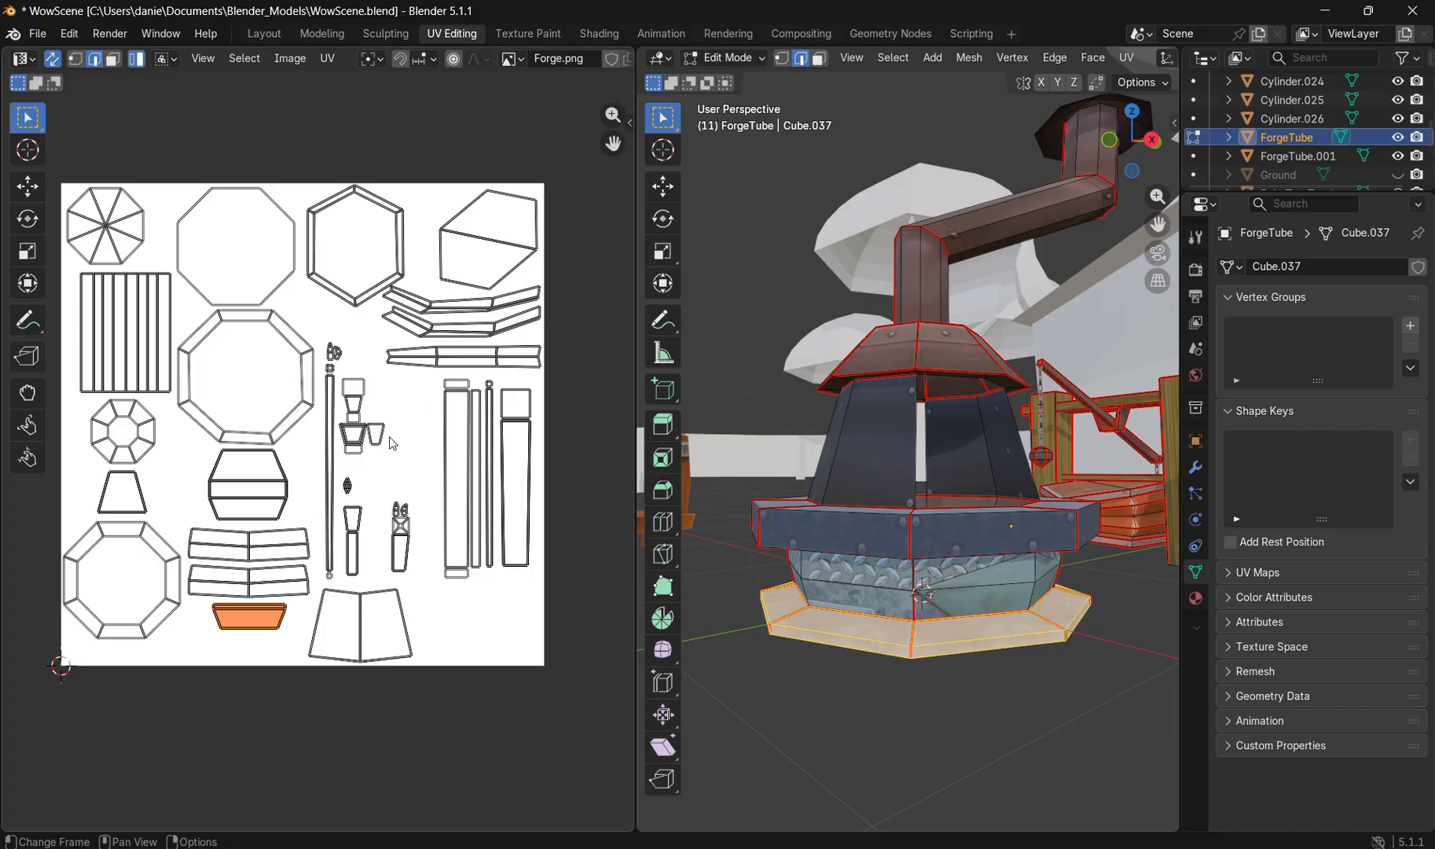
{"action": "left_click_drag", "start_coordinate": [935, 477], "coordinate": [985, 536]}
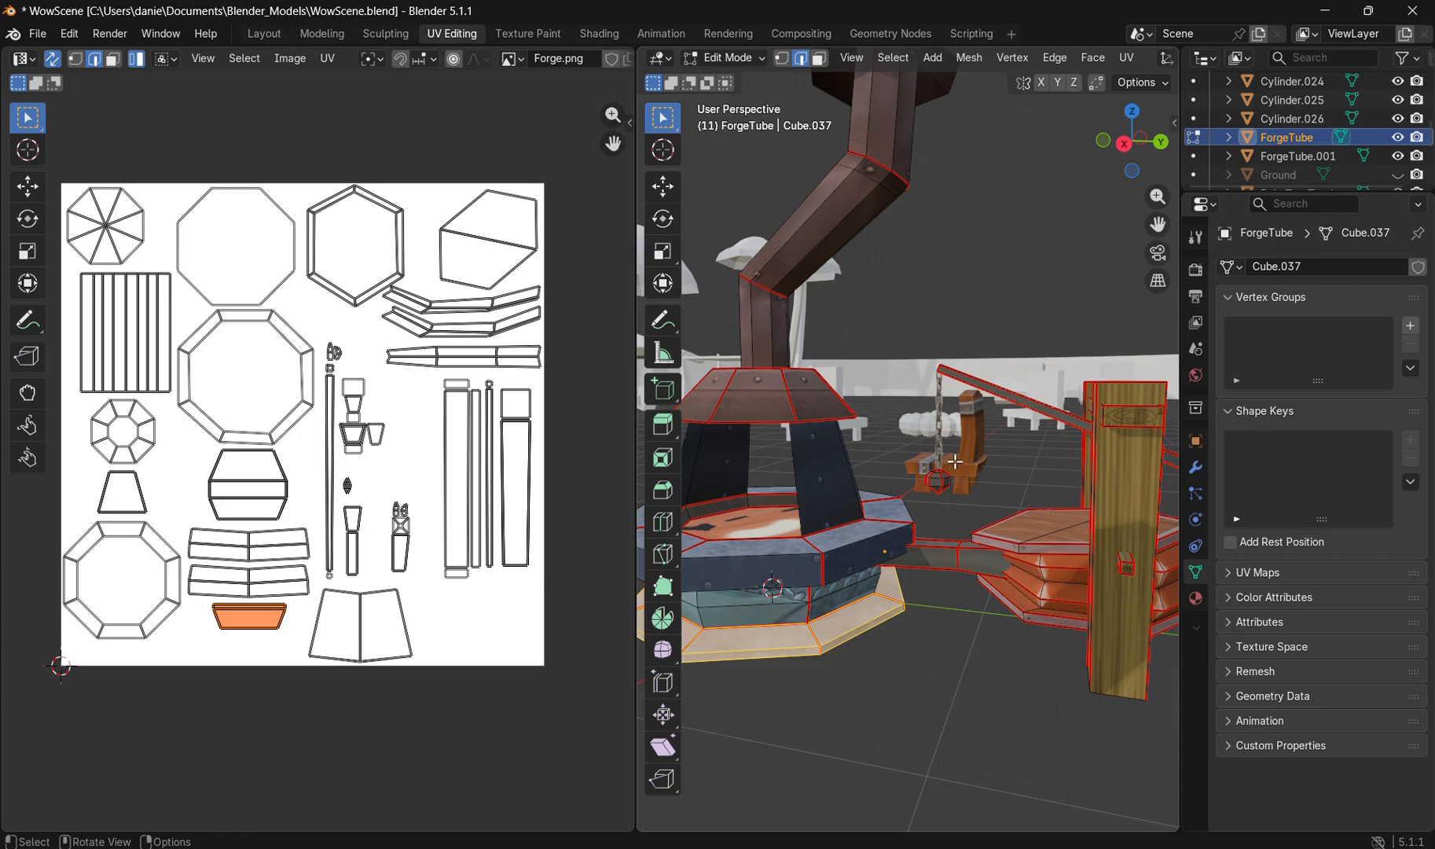
{"action": "mouse_move", "coordinate": [939, 505]}
{"action": "left_mouse_down"}
{"action": "mouse_move", "coordinate": [971, 519]}
{"action": "mouse_move", "coordinate": [939, 506]}
{"action": "left_mouse_up"}
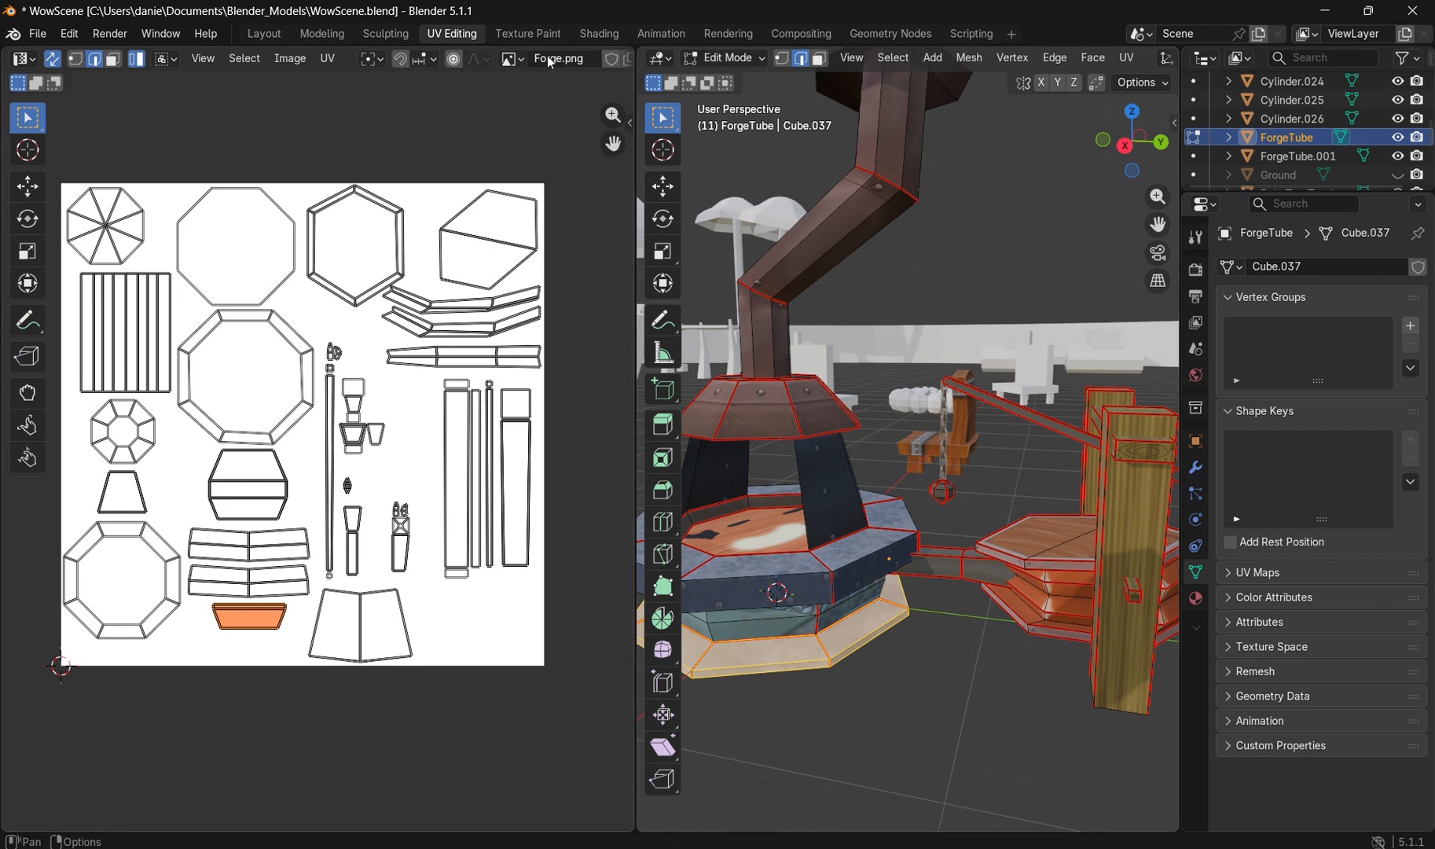
Step: Return to the Shading workspace, enlarge the lower editors slightly and reload the Forge.png texture from disk
{"action": "left_click", "coordinate": [584, 29]}
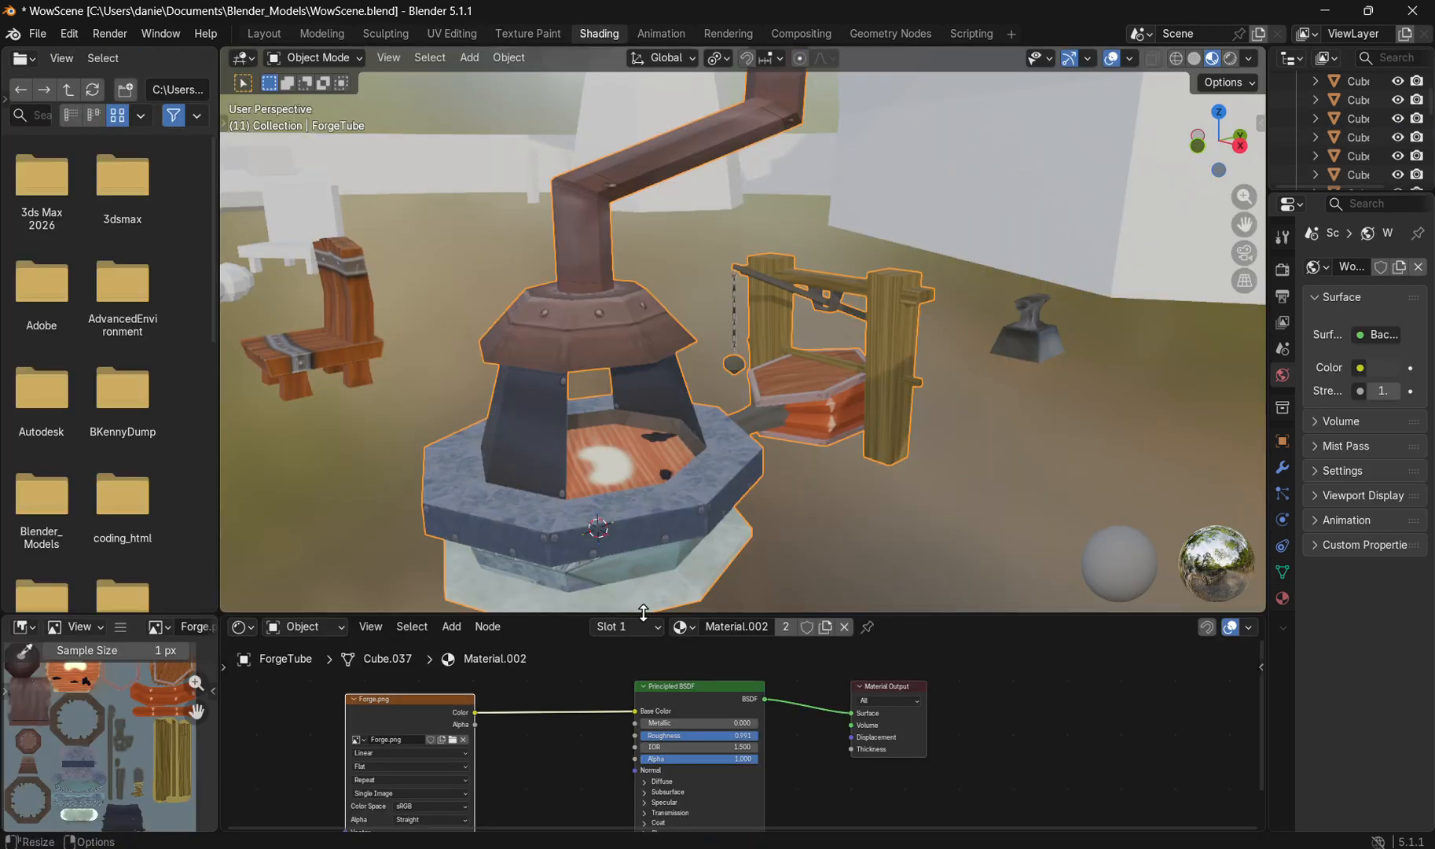
{"action": "left_click_drag", "start_coordinate": [643, 612], "coordinate": [643, 600]}
{"action": "left_click", "coordinate": [126, 618]}
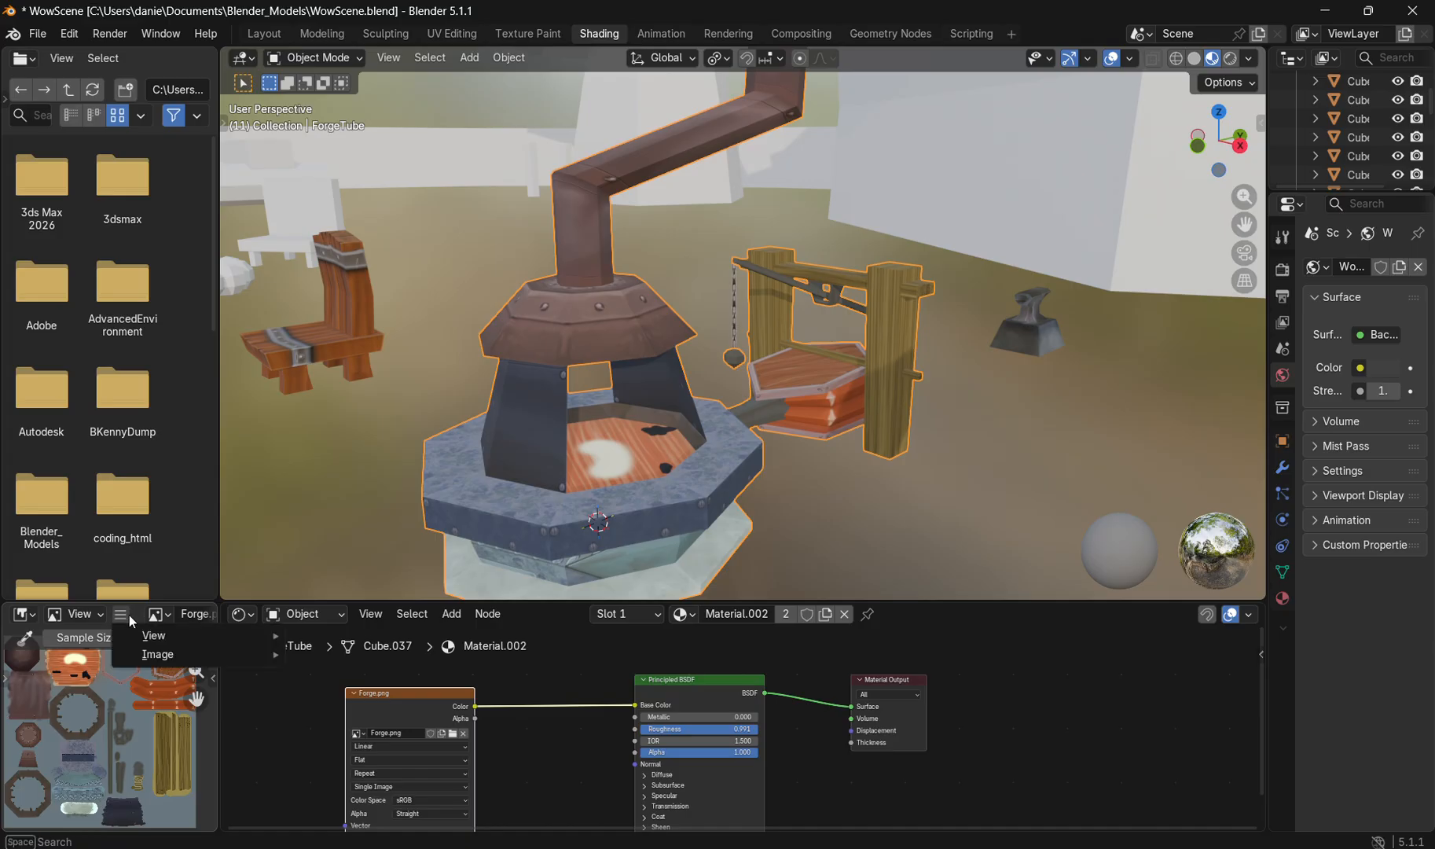
{"action": "mouse_move", "coordinate": [163, 660]}
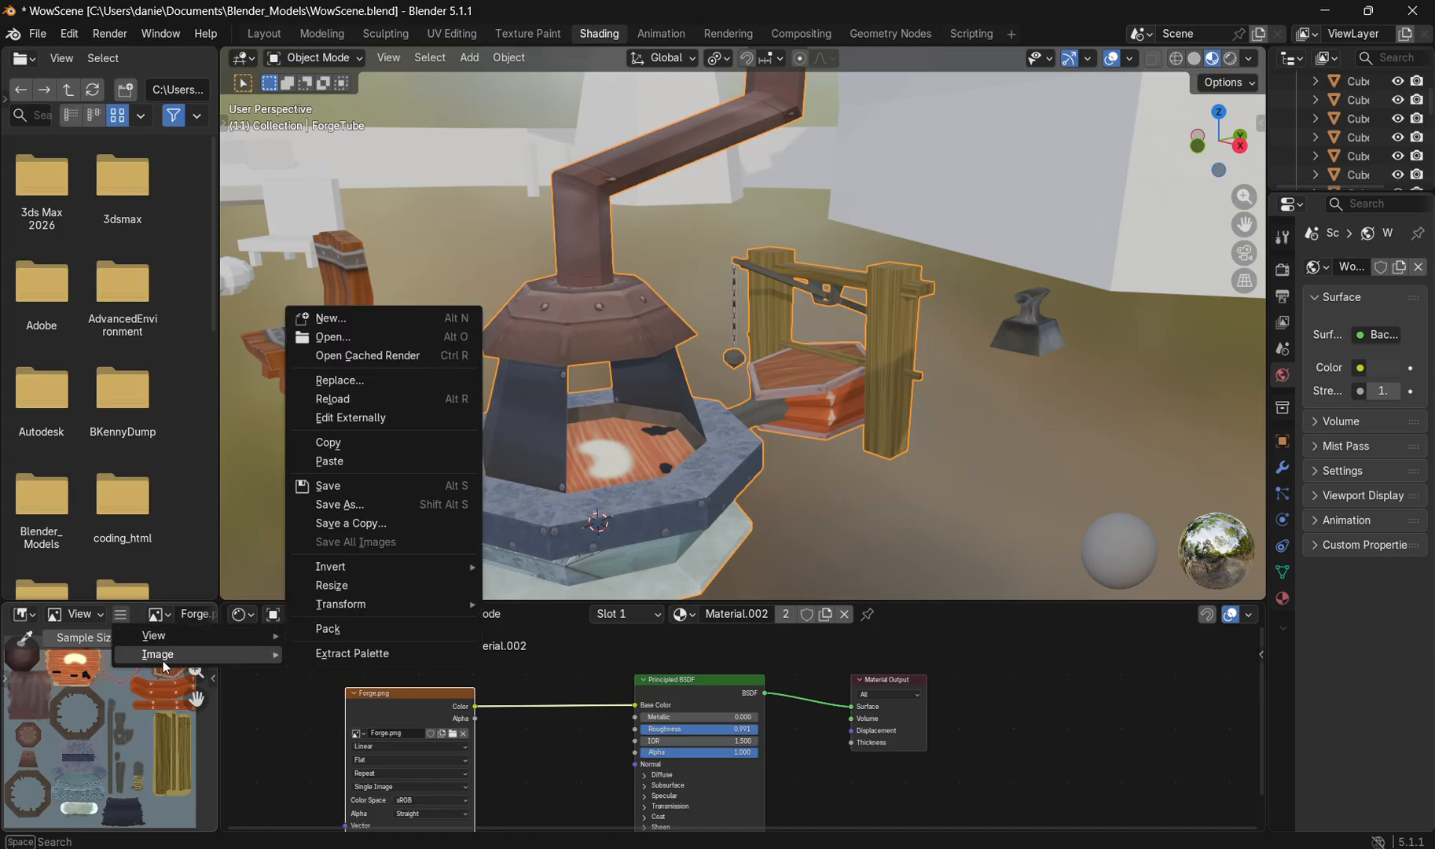
{"action": "left_click", "coordinate": [357, 399]}
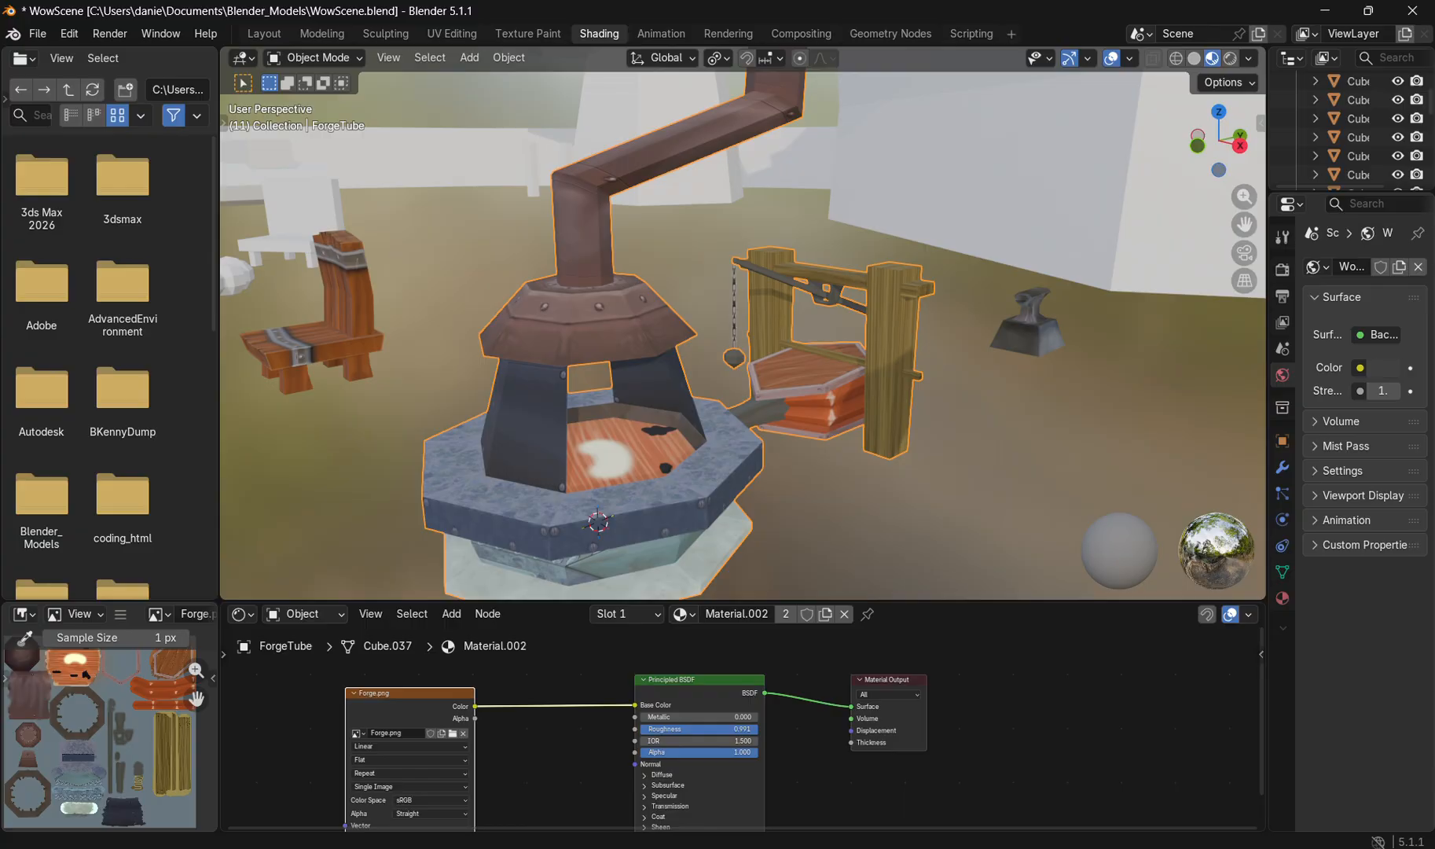
Step: Switch to Photoshop and look over the painted parts of the Forge.psd texture
{"action": "mouse_move", "coordinate": [946, 847]}
{"action": "left_click", "coordinate": [946, 782]}
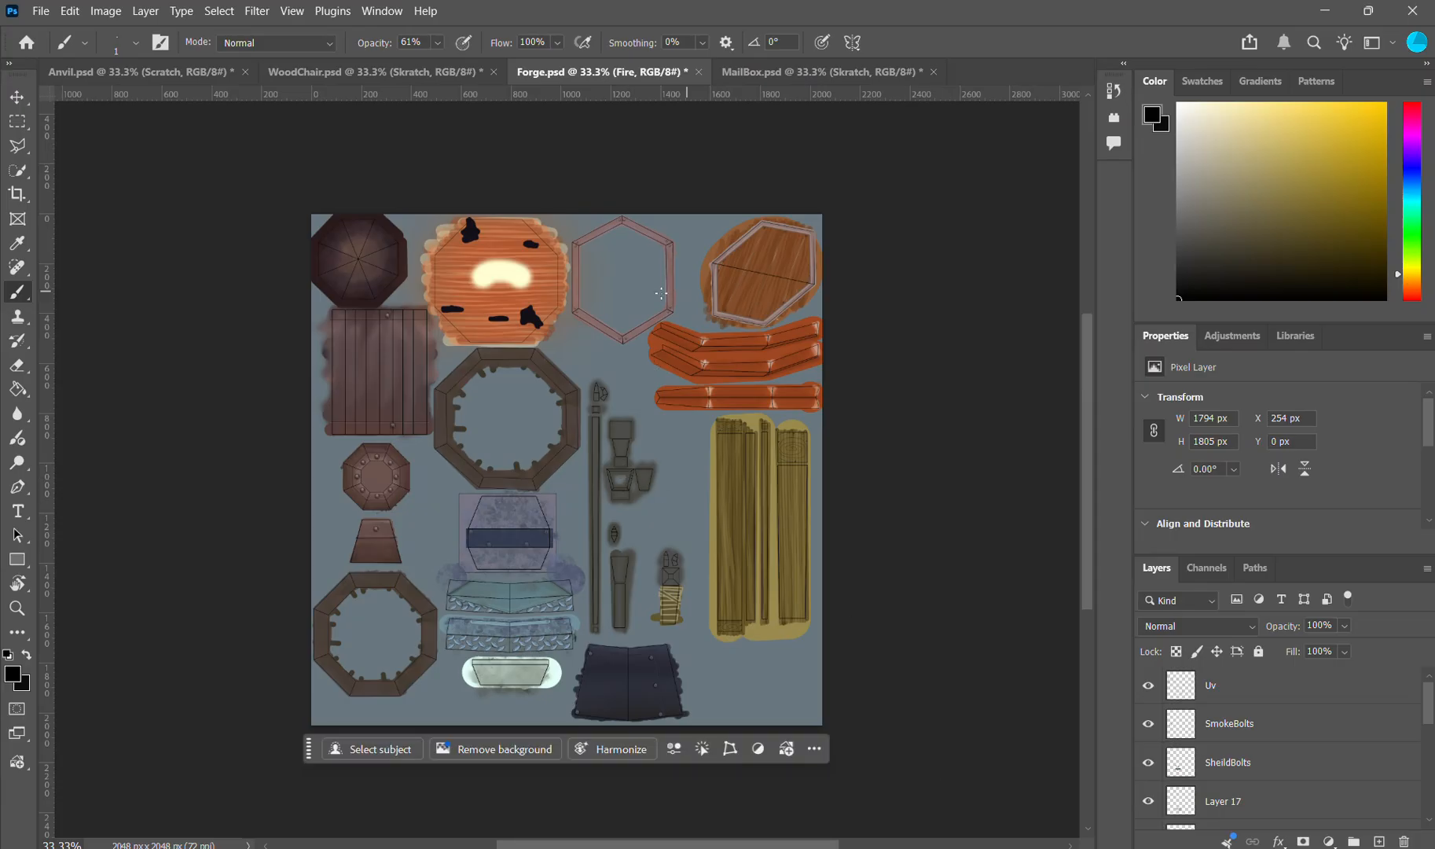
{"action": "scroll", "coordinate": [621, 500], "scroll_direction": "up", "scroll_amount": 1}
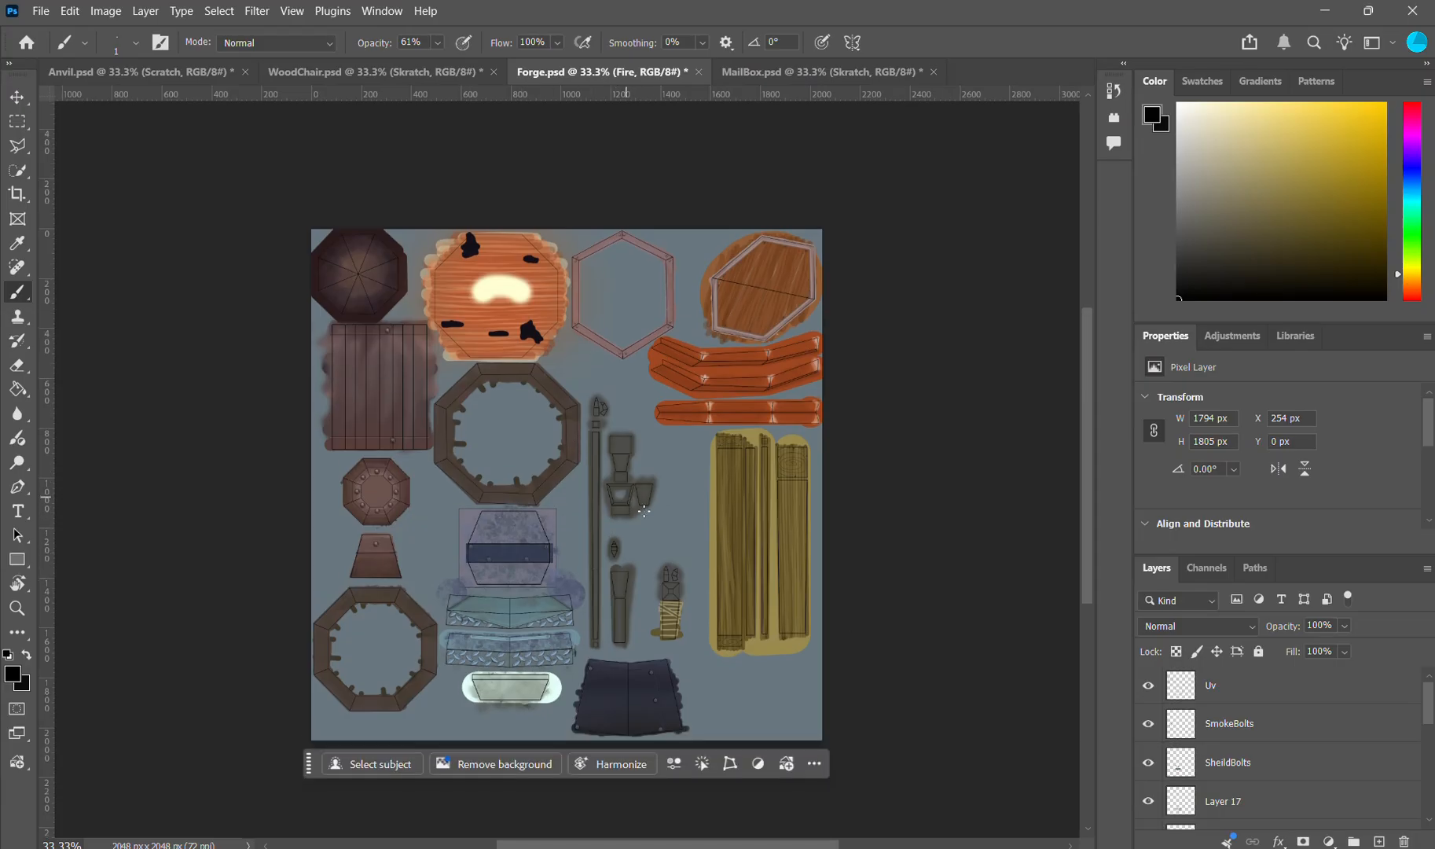
Step: Hide the Uv layer and examine the painted metal, fire and rim parts of the forge texture
{"action": "left_click", "coordinate": [1149, 687]}
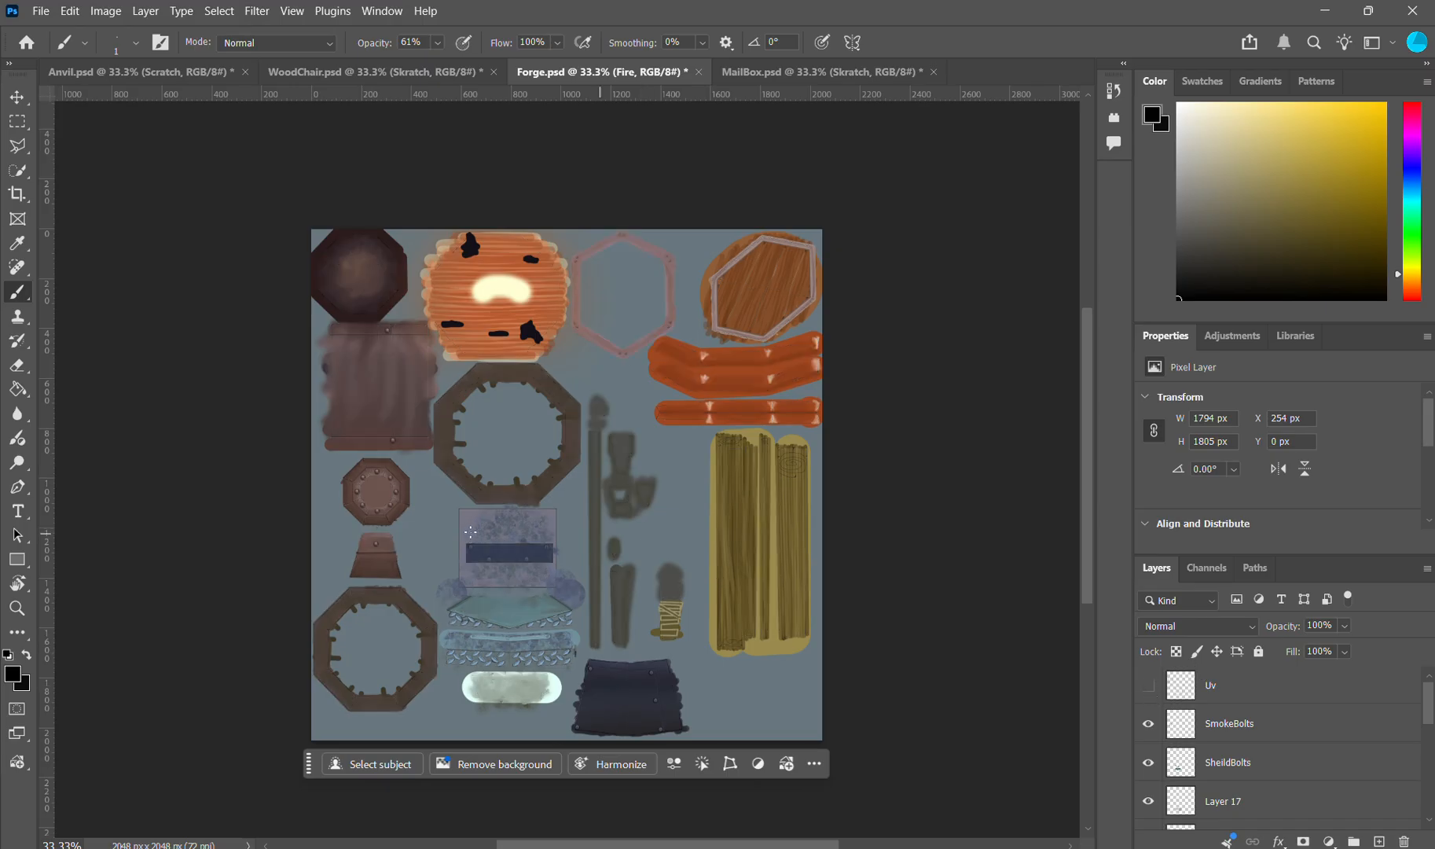
{"action": "scroll", "coordinate": [550, 510], "scroll_direction": "up", "scroll_amount": 5}
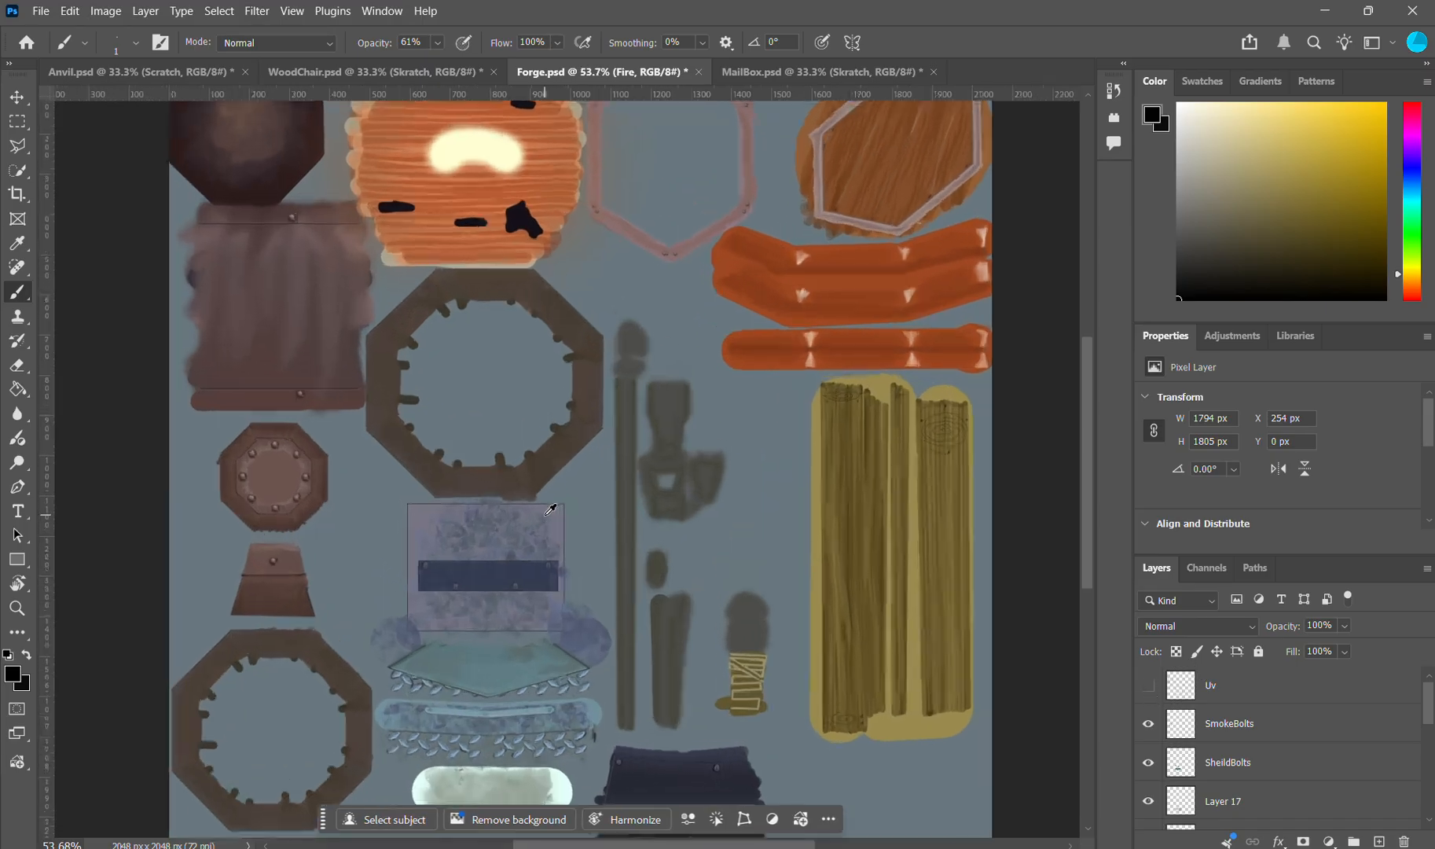
{"action": "scroll", "coordinate": [577, 528], "scroll_direction": "up", "scroll_amount": 1}
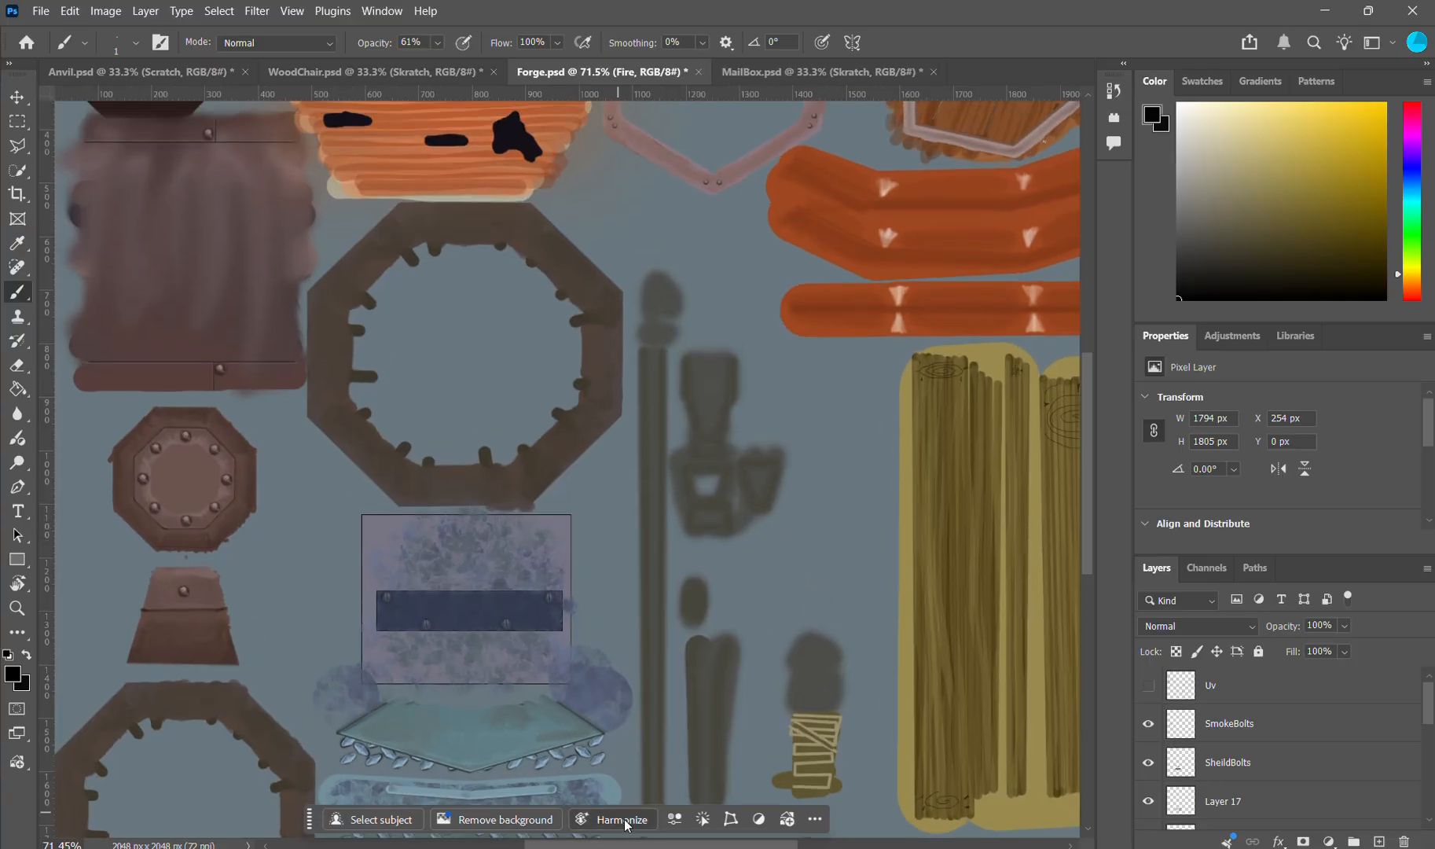
{"action": "scroll", "coordinate": [651, 533], "scroll_direction": "up", "scroll_amount": 8}
{"action": "scroll", "coordinate": [652, 533], "scroll_direction": "up", "scroll_amount": 3}
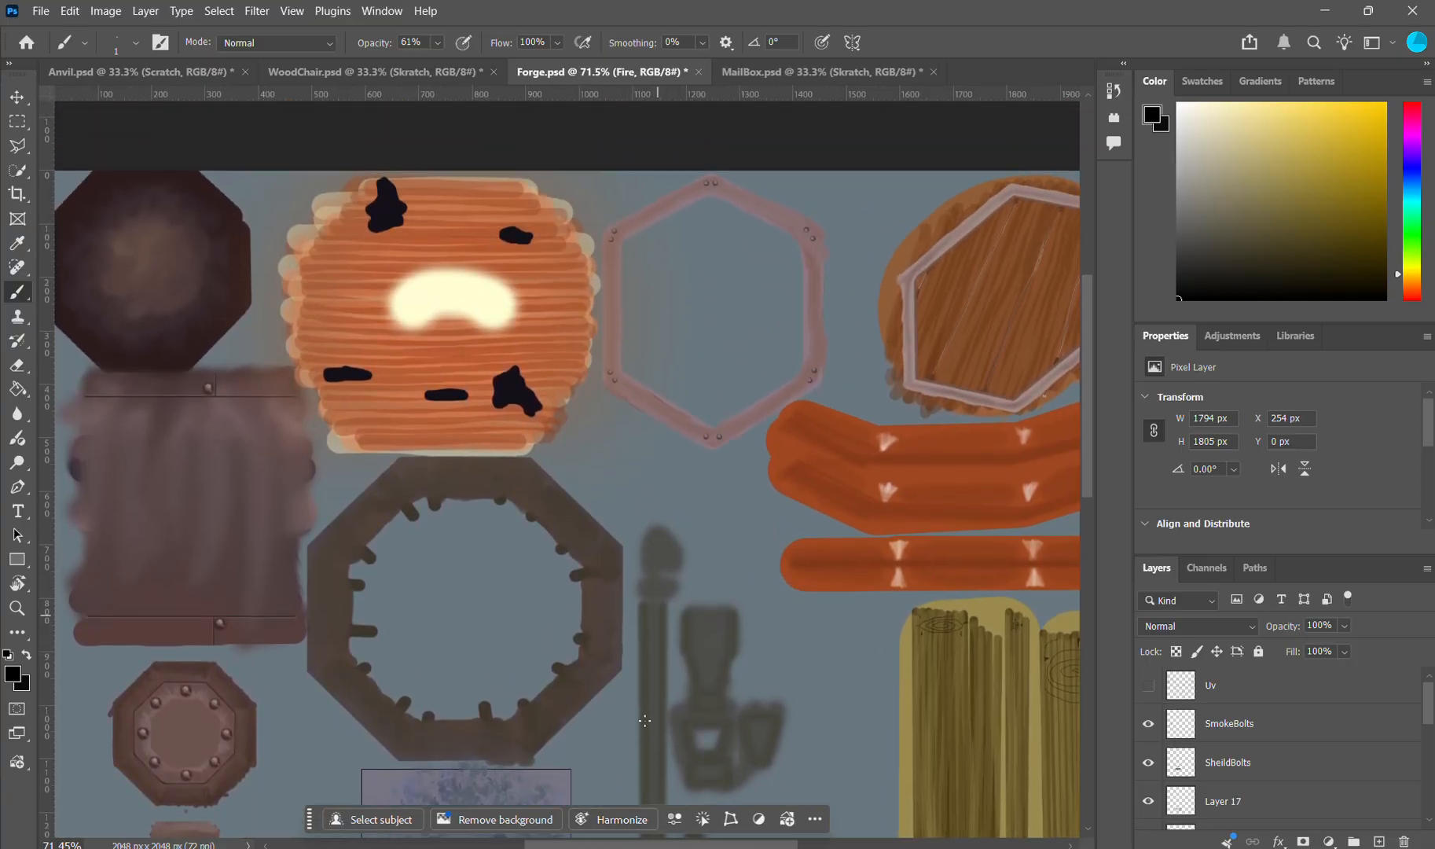
{"action": "left_click_drag", "start_coordinate": [666, 846], "coordinate": [608, 832]}
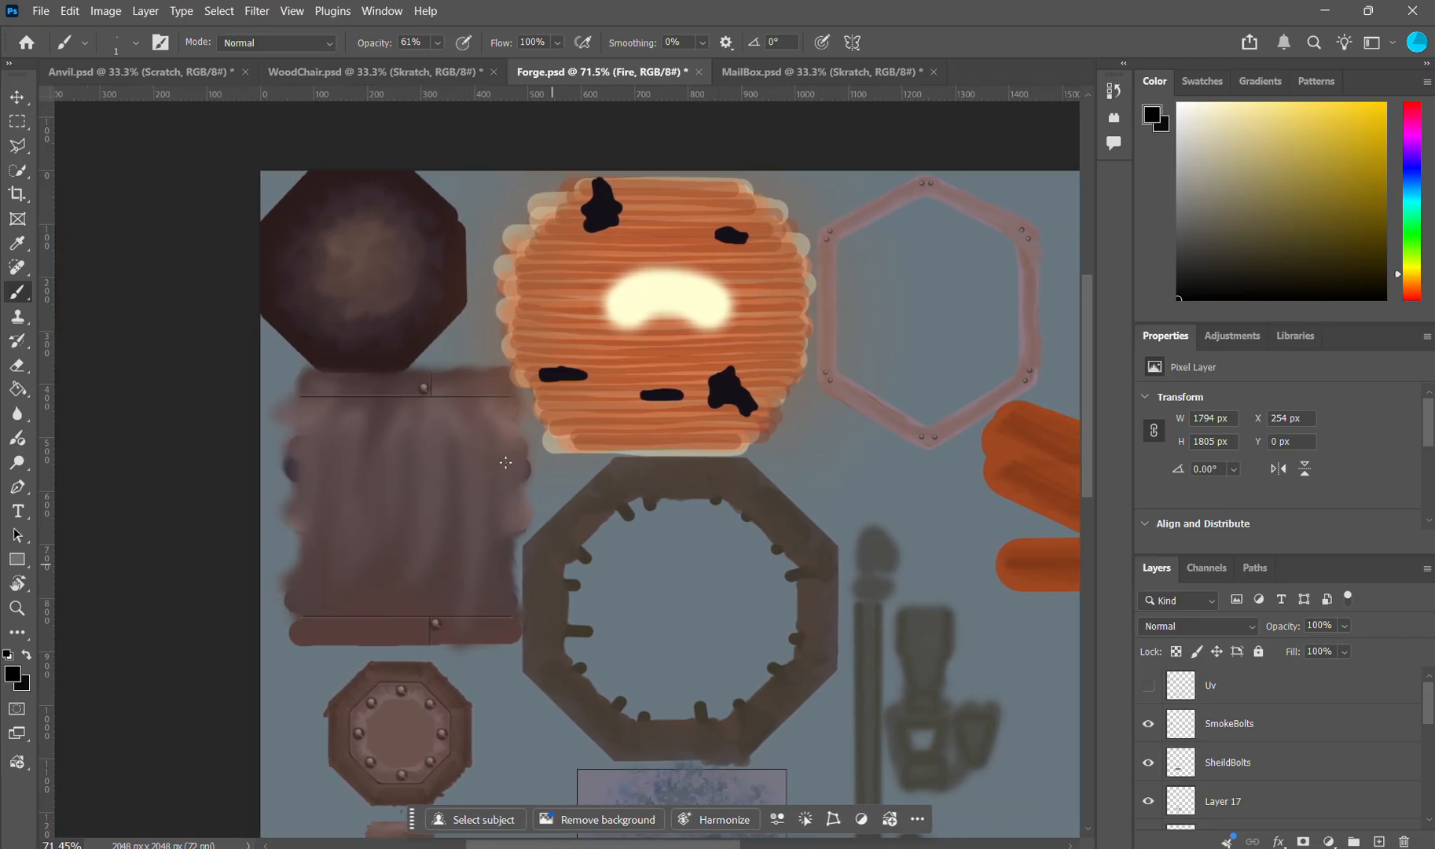
{"action": "scroll", "coordinate": [367, 269], "scroll_direction": "up", "scroll_amount": 3}
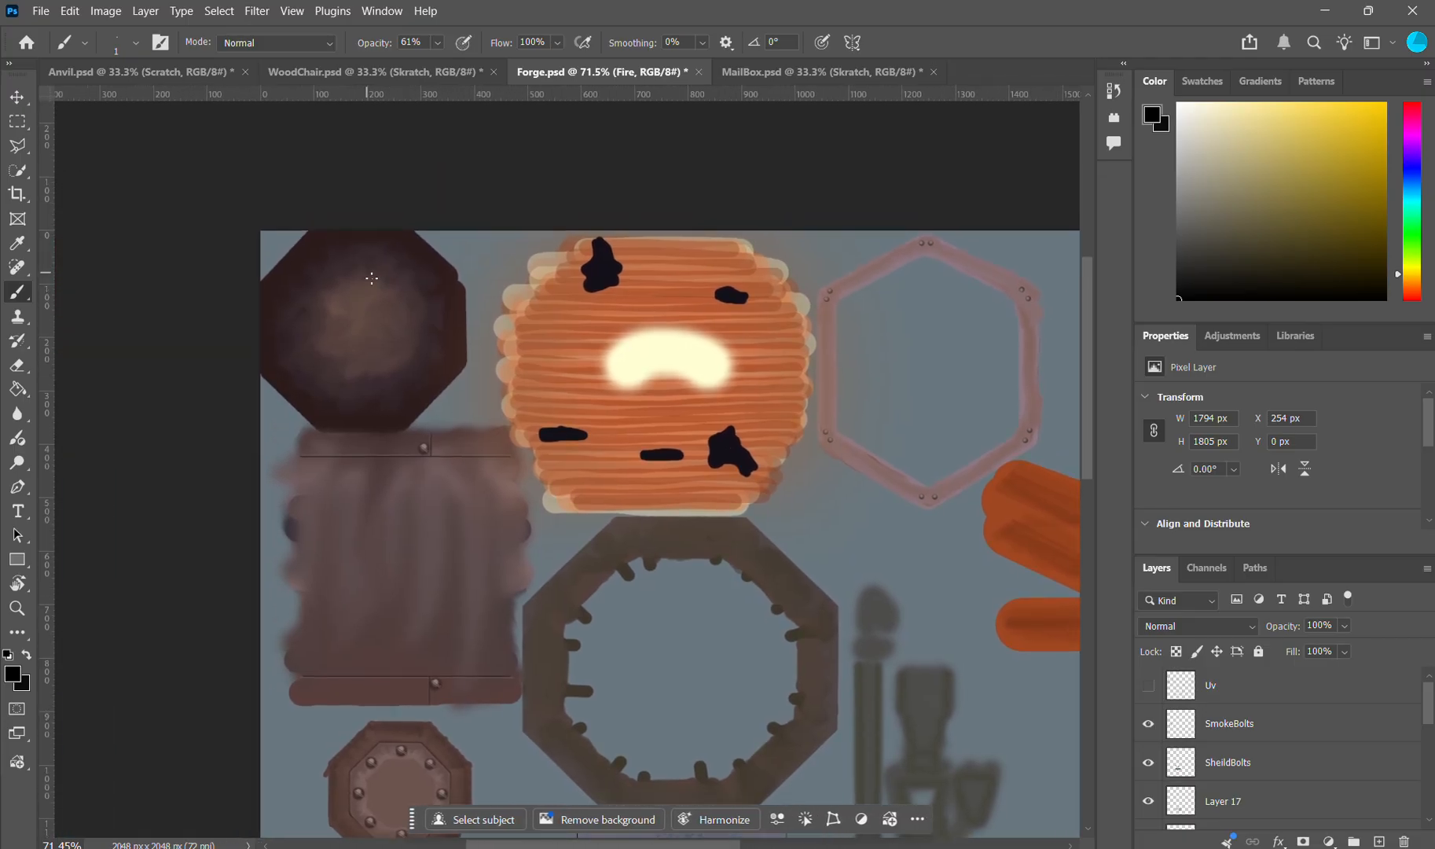
Step: Switch to the Mixer Brush tool, try a black stroke at the centre of the dark octagon and undo it
{"action": "right_click", "coordinate": [27, 297]}
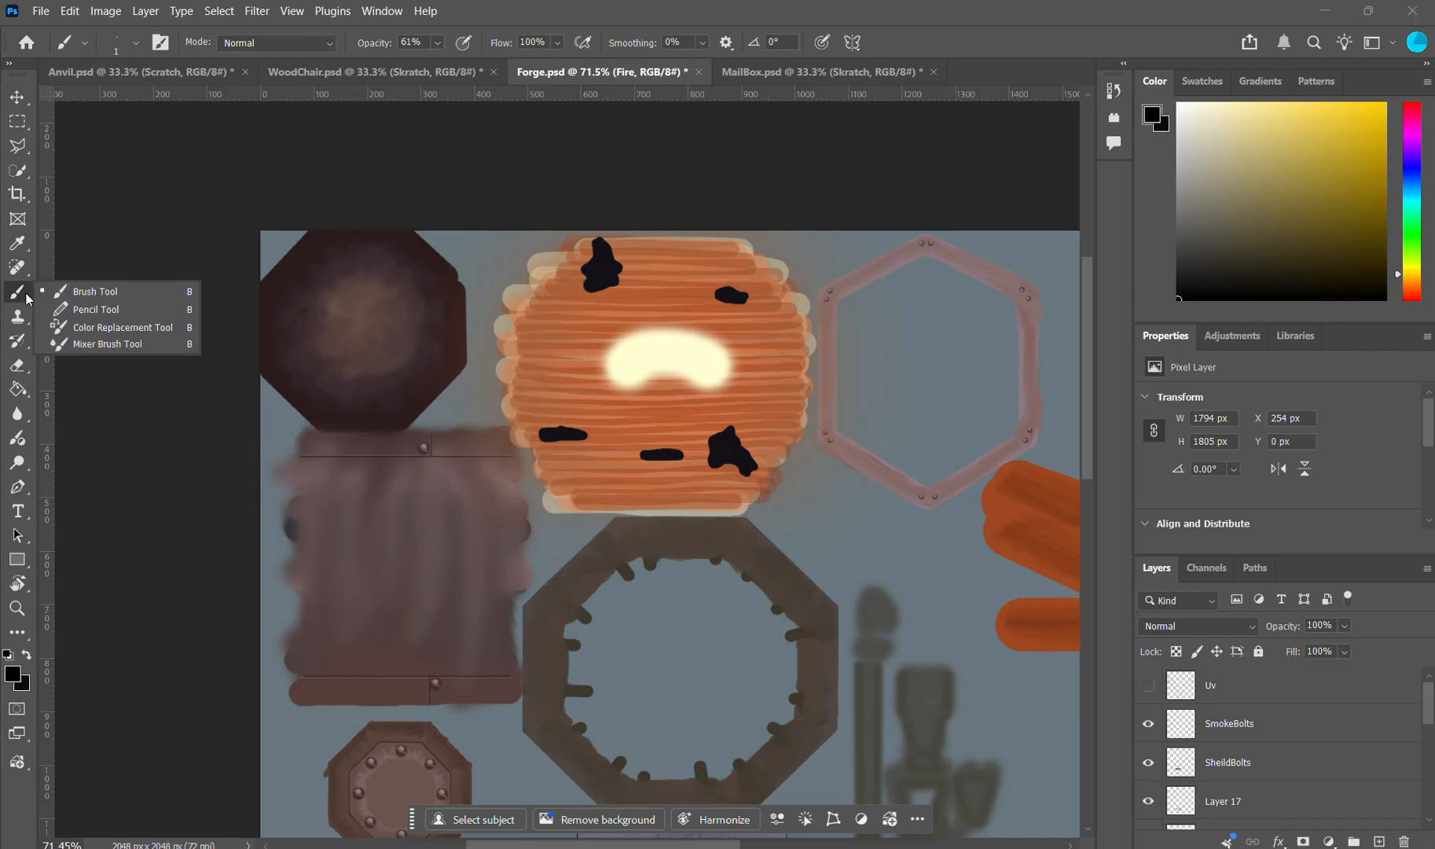
{"action": "left_click", "coordinate": [88, 344]}
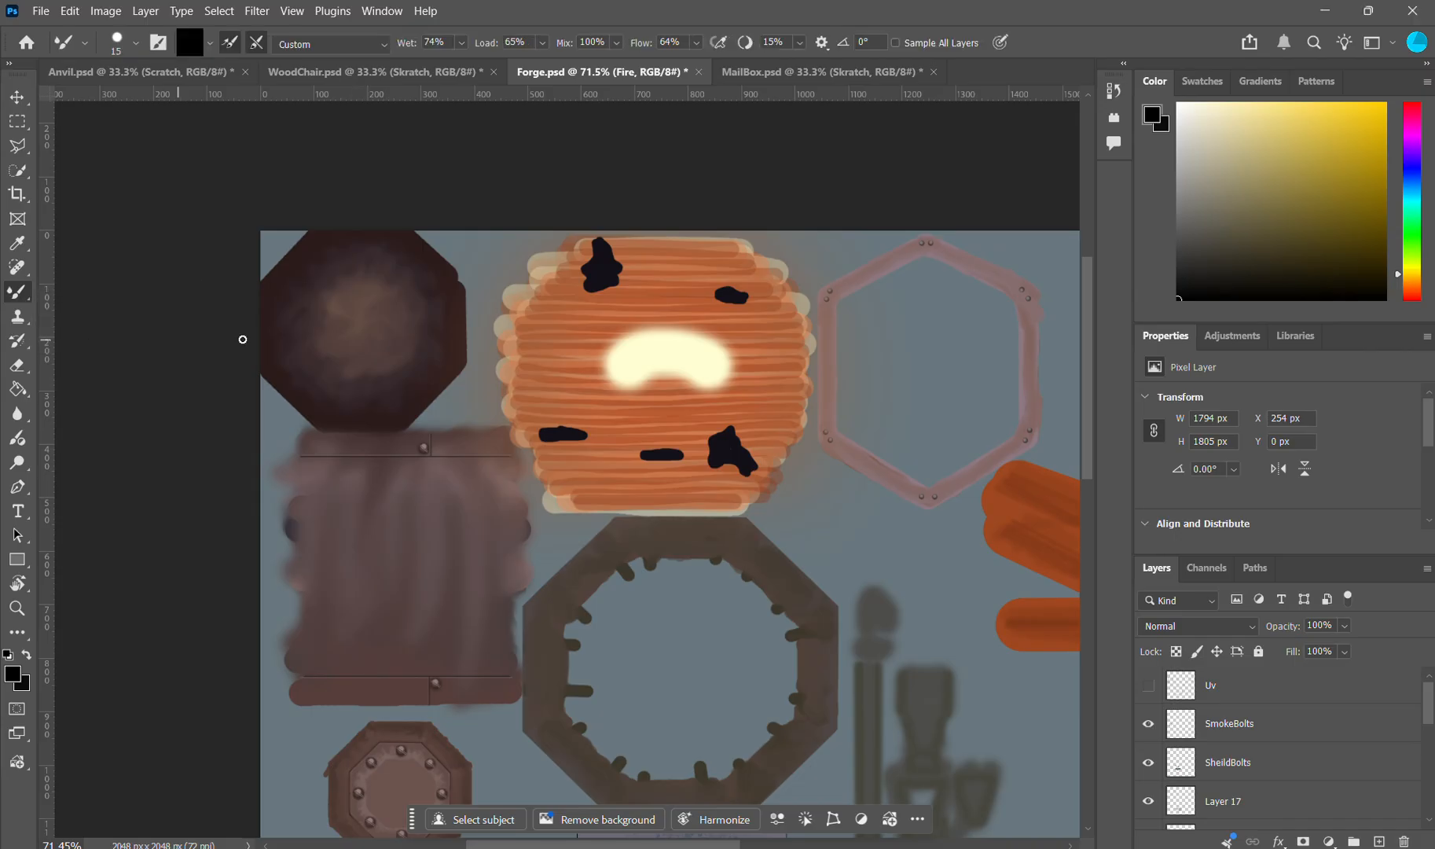
{"action": "mouse_move", "coordinate": [345, 324]}
{"action": "left_mouse_down"}
{"action": "mouse_move", "coordinate": [402, 309]}
{"action": "mouse_move", "coordinate": [356, 294]}
{"action": "mouse_move", "coordinate": [336, 364]}
{"action": "mouse_move", "coordinate": [375, 334]}
{"action": "left_mouse_up"}
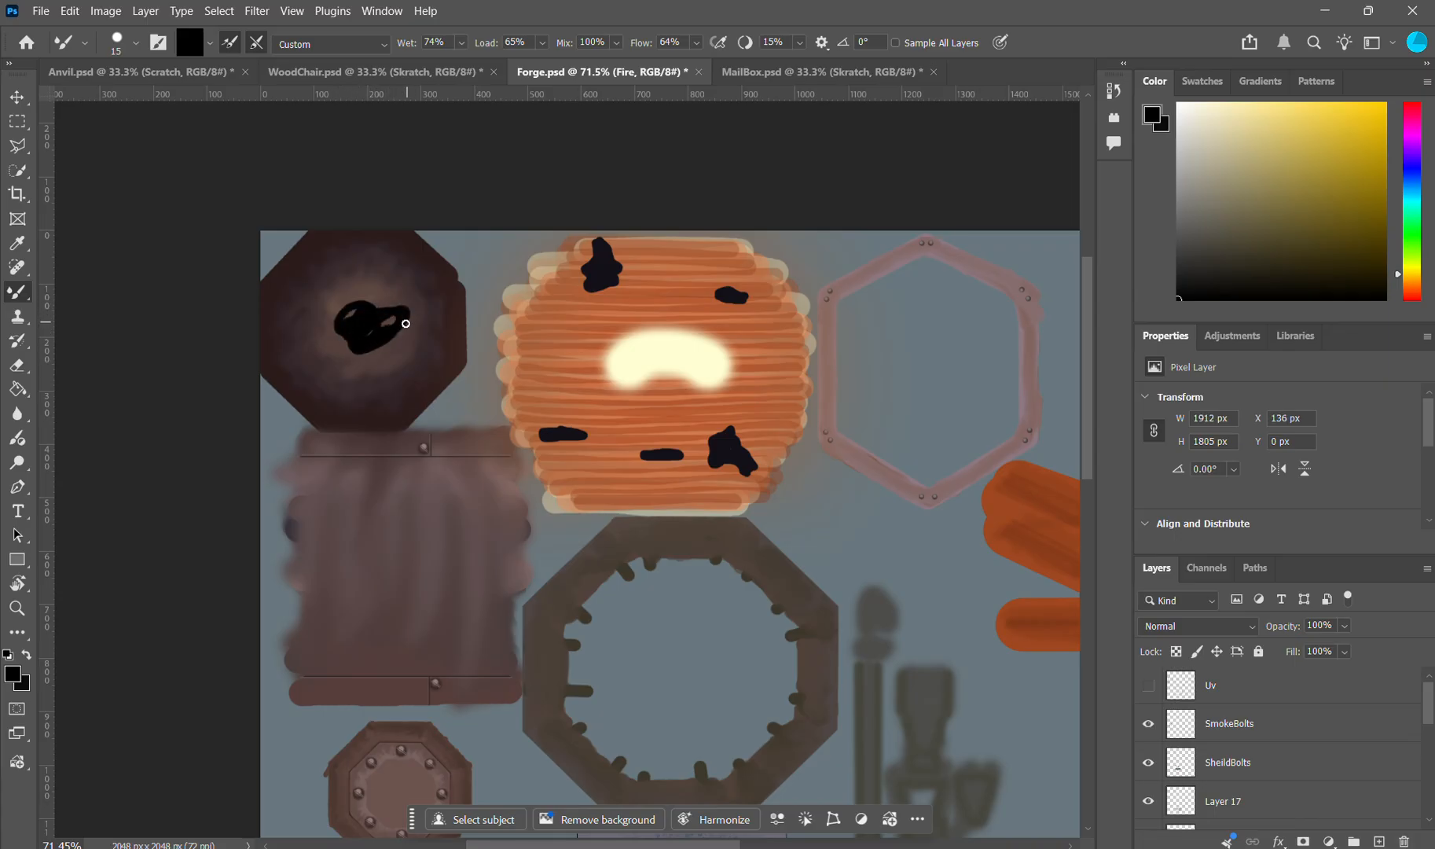
{"action": "key", "text": "ctrl+z"}
{"action": "key", "text": "ctrl+z"}
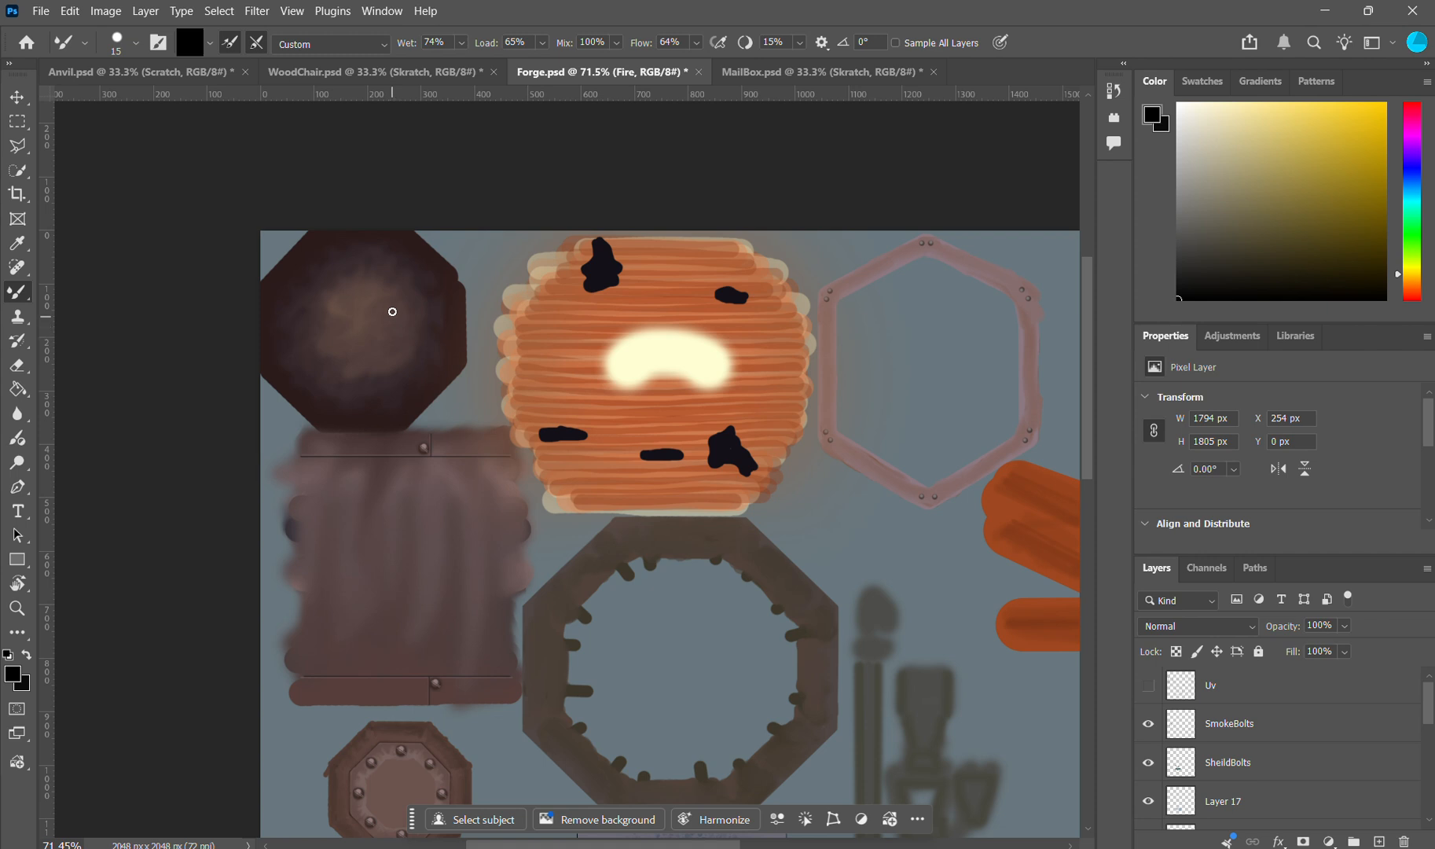
Step: Sample the brown of the dark octagon, try Mixer Brush strokes from it towards the fire and undo them
{"action": "key", "text": "i"}
{"action": "left_click", "coordinate": [363, 327]}
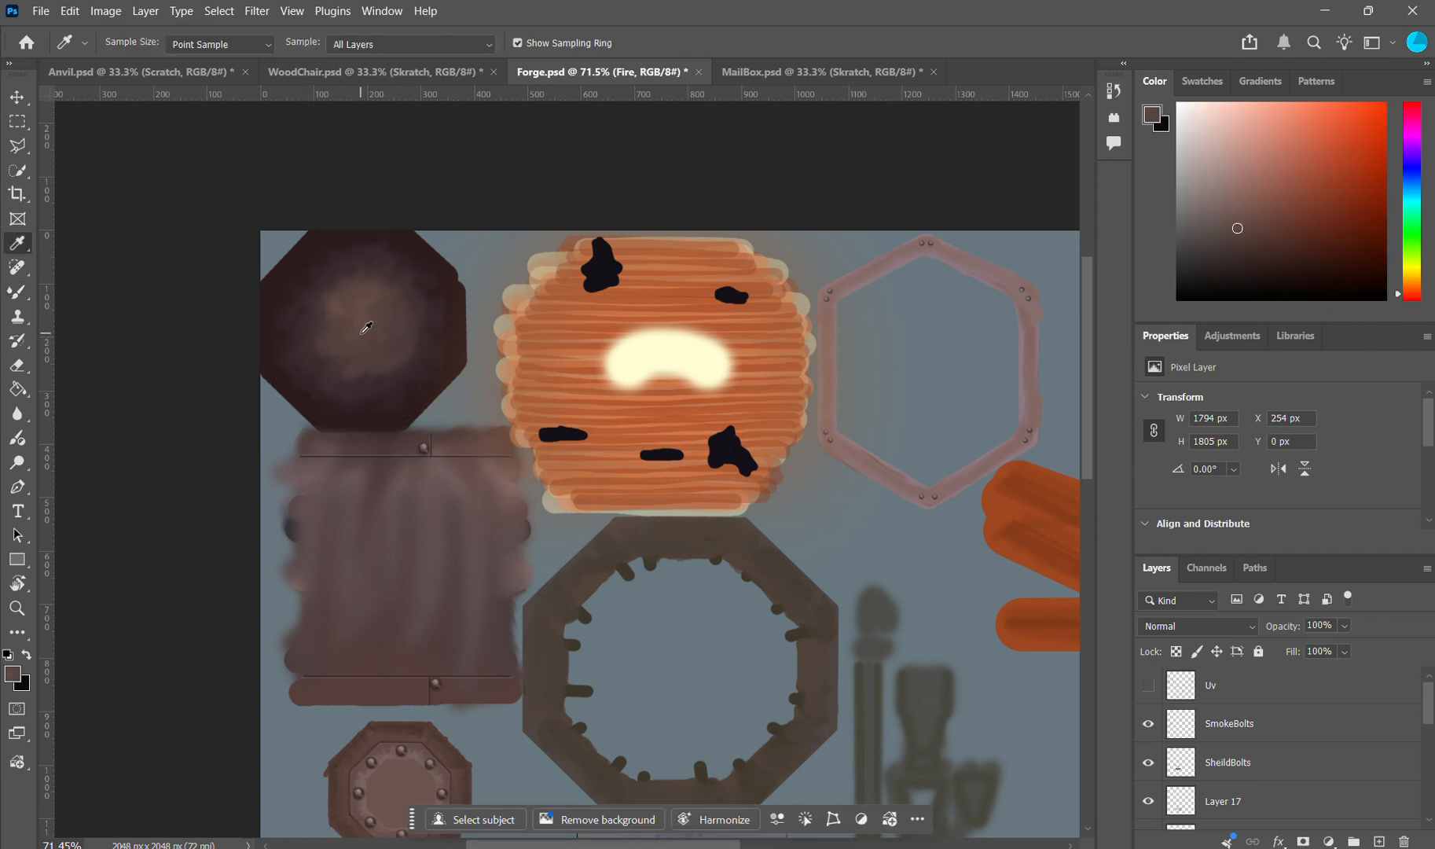
{"action": "left_click", "coordinate": [24, 299]}
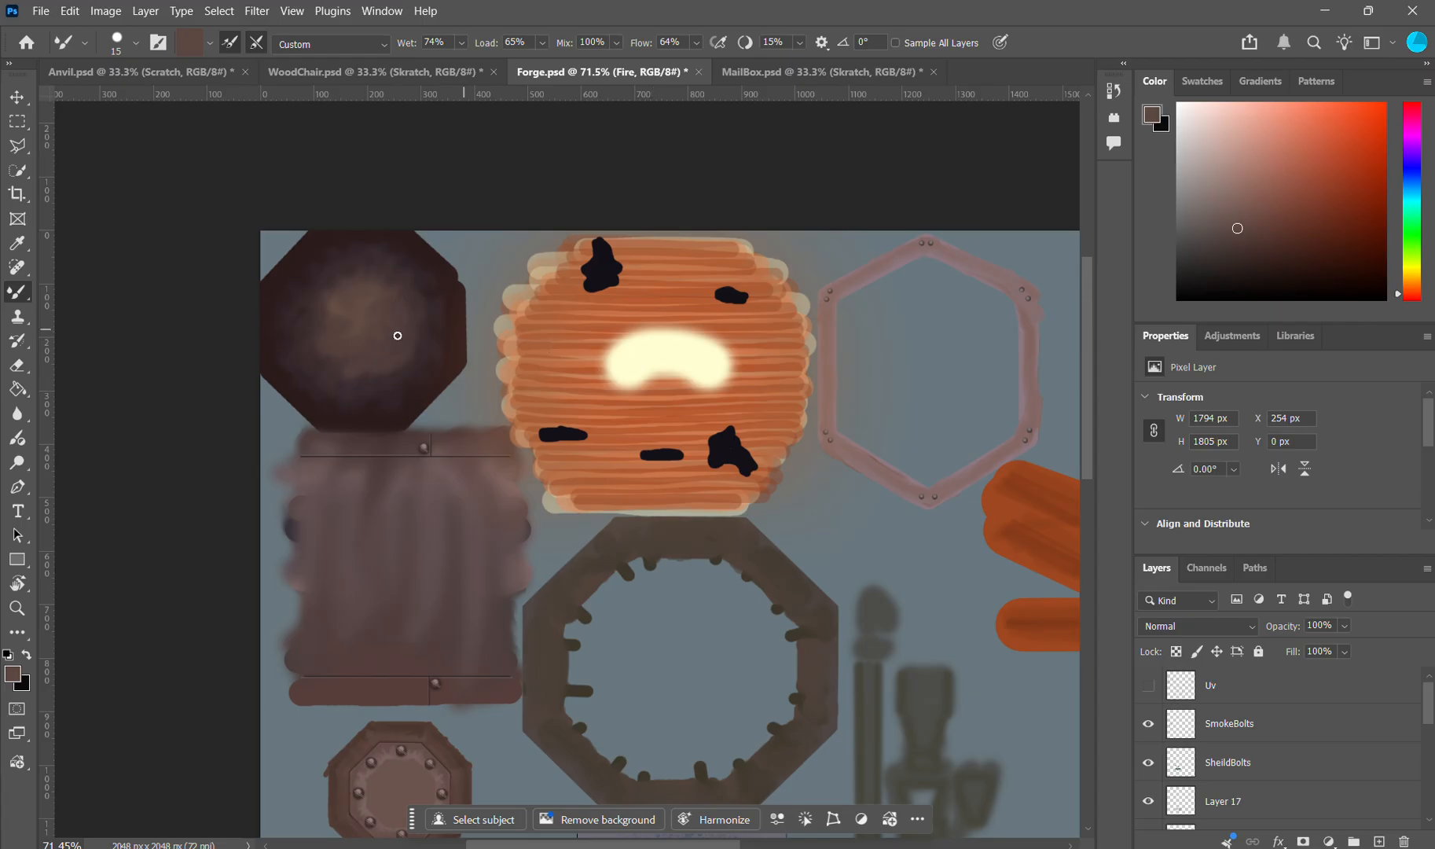
{"action": "left_click_drag", "start_coordinate": [378, 317], "coordinate": [340, 354]}
{"action": "mouse_move", "coordinate": [453, 387]}
{"action": "left_mouse_down"}
{"action": "mouse_move", "coordinate": [431, 371]}
{"action": "mouse_move", "coordinate": [495, 352]}
{"action": "mouse_move", "coordinate": [547, 375]}
{"action": "left_mouse_up"}
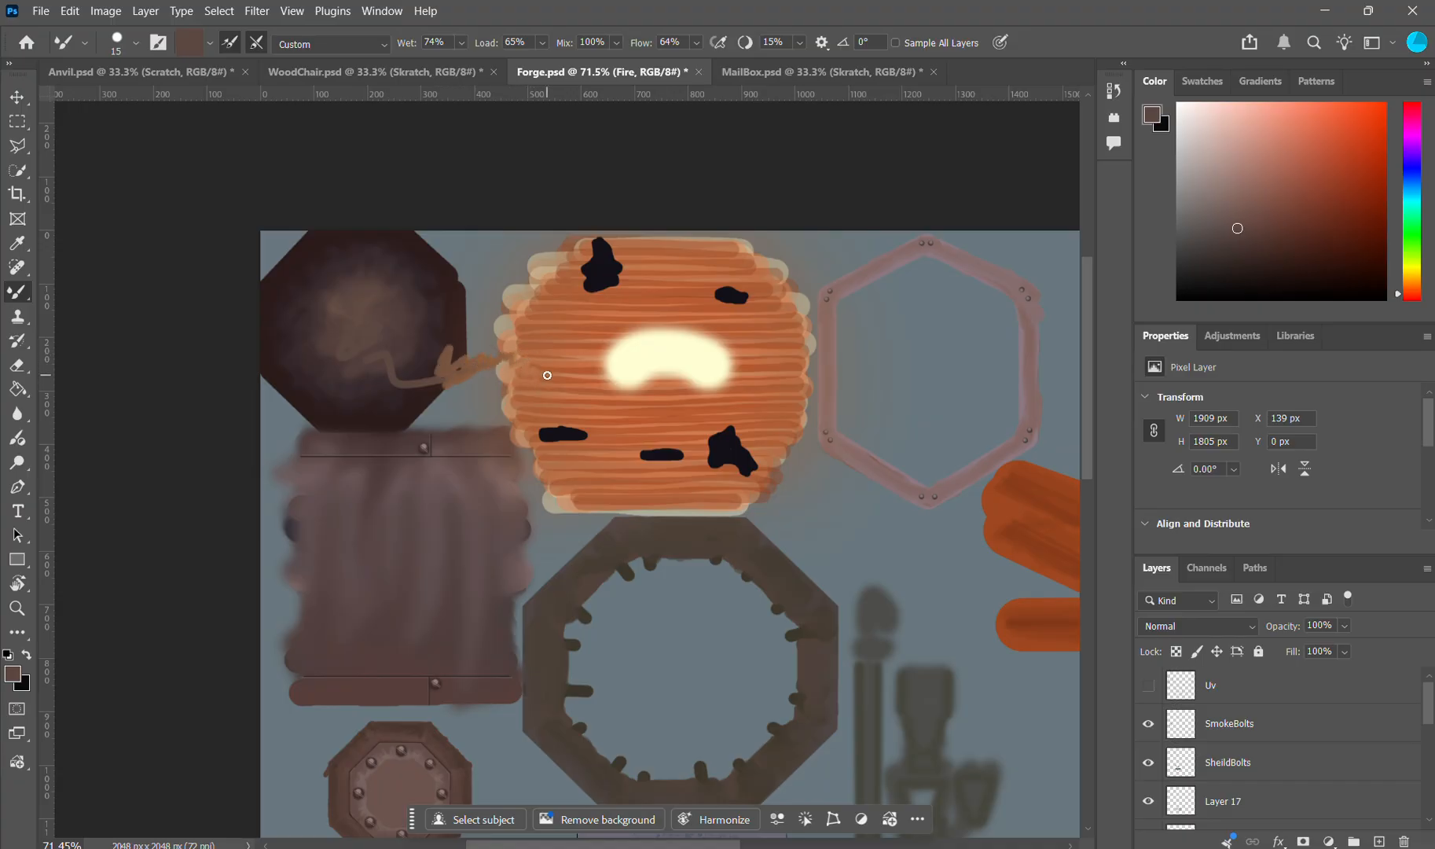
{"action": "key", "text": "ctrl+z"}
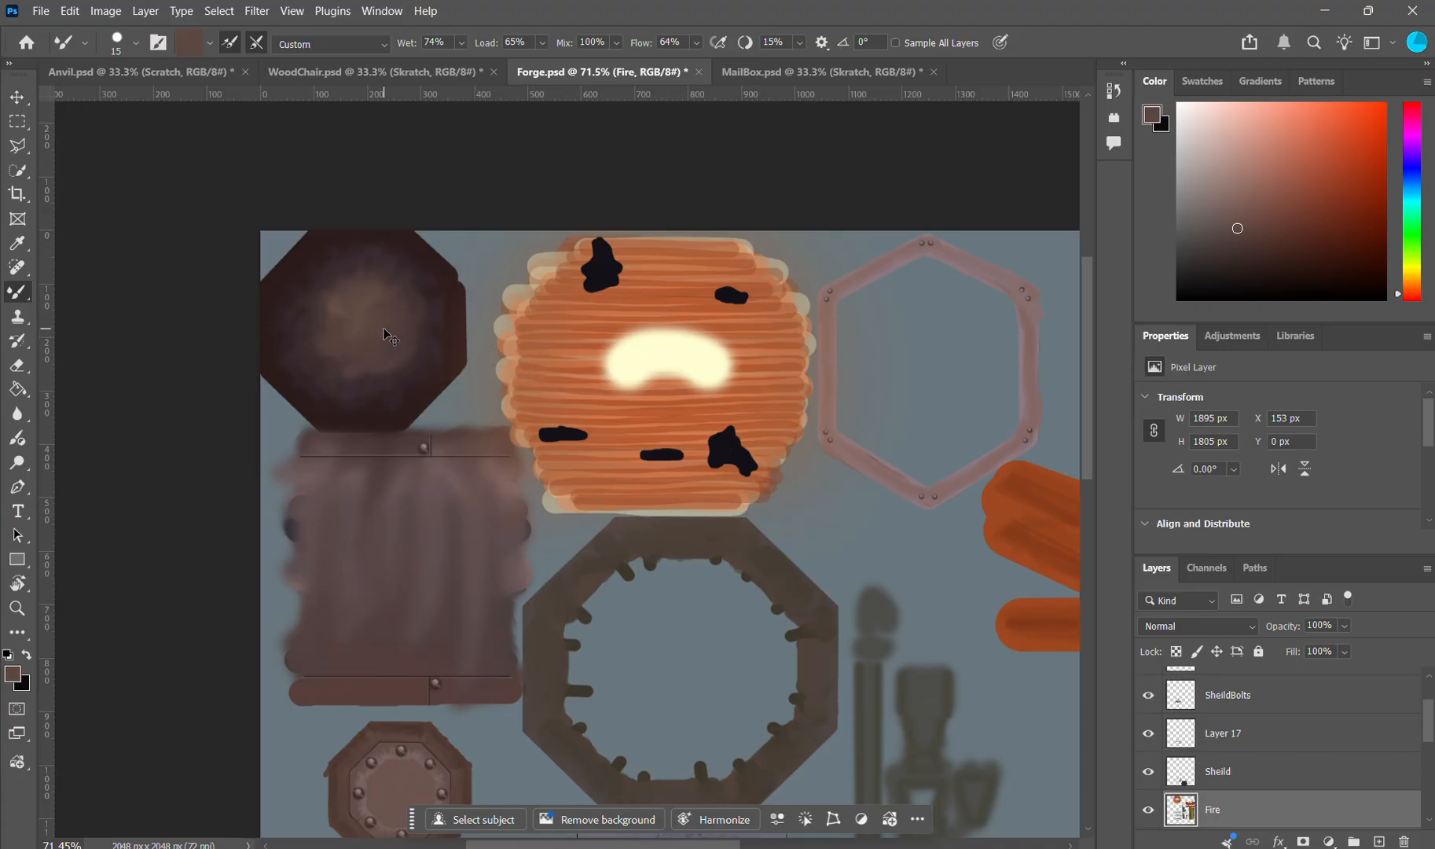
Step: Set the Mixer Brush size to 10 px for the bolt on the upper band of the smokestack panel
{"action": "scroll", "coordinate": [445, 449], "scroll_direction": "down", "scroll_amount": 1}
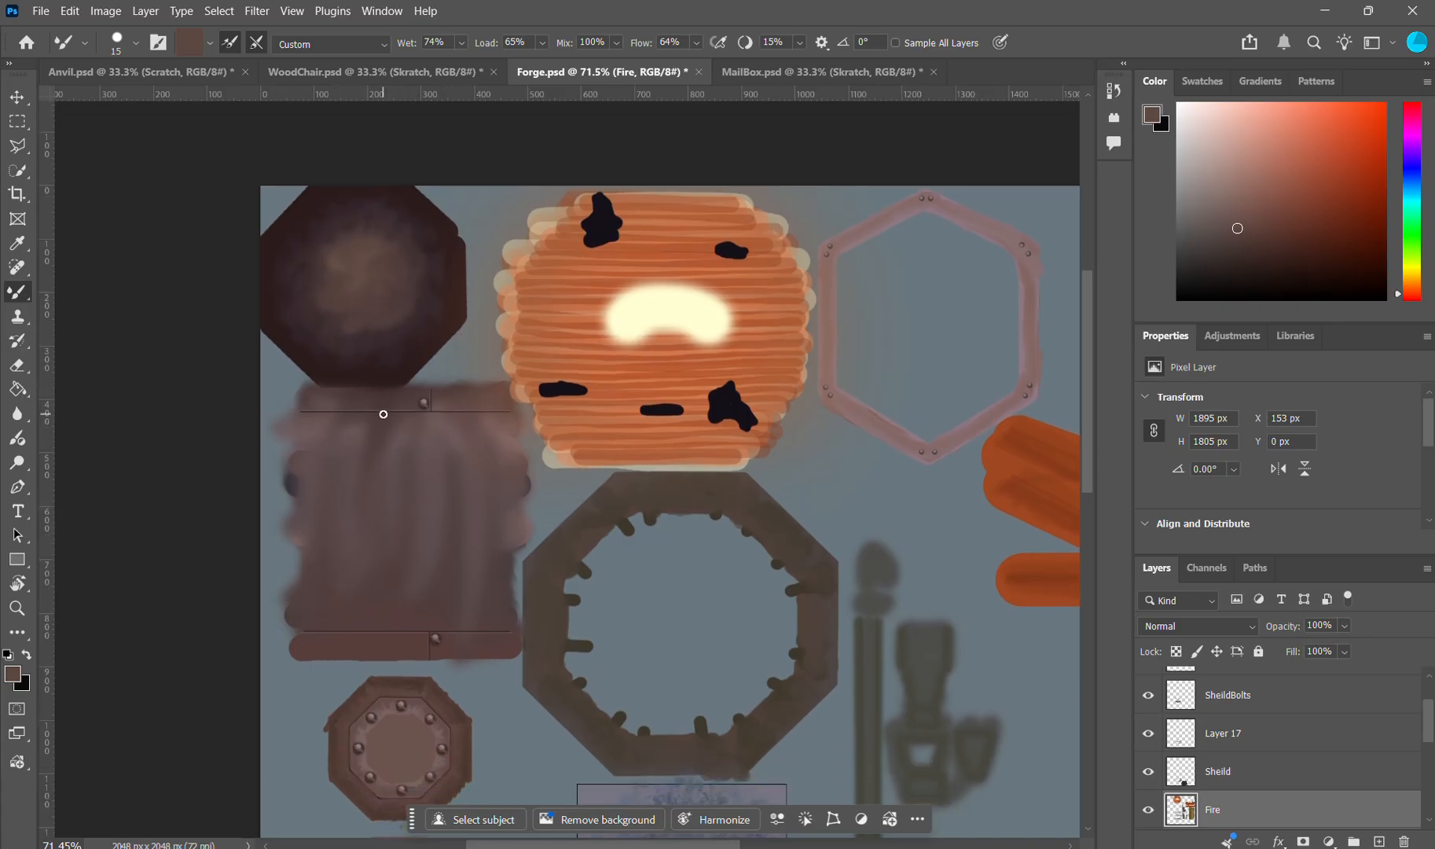
{"action": "scroll", "coordinate": [399, 516], "scroll_direction": "down", "scroll_amount": 1}
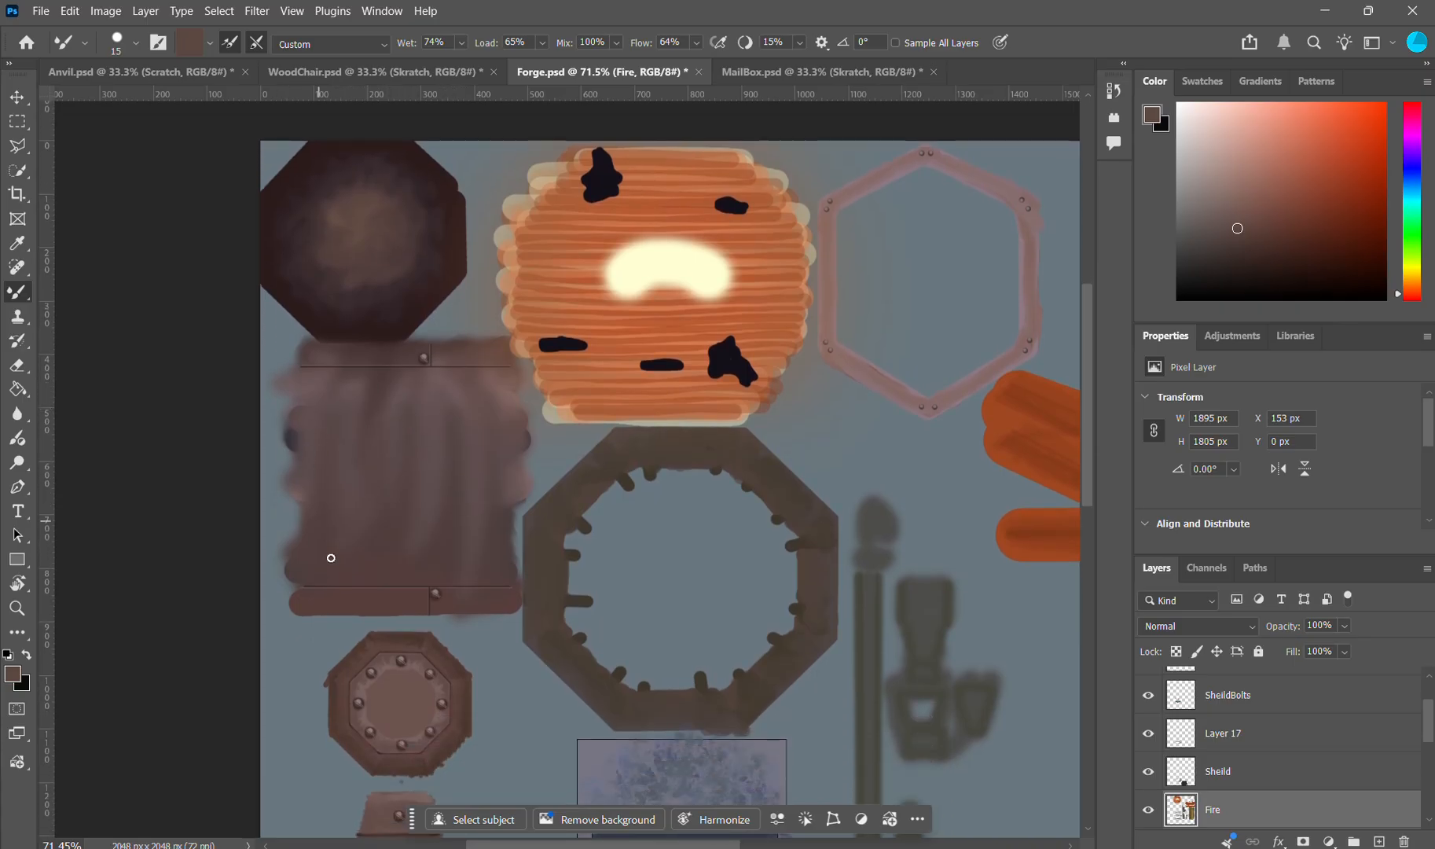
{"action": "scroll", "coordinate": [430, 403], "scroll_direction": "up", "scroll_amount": 1}
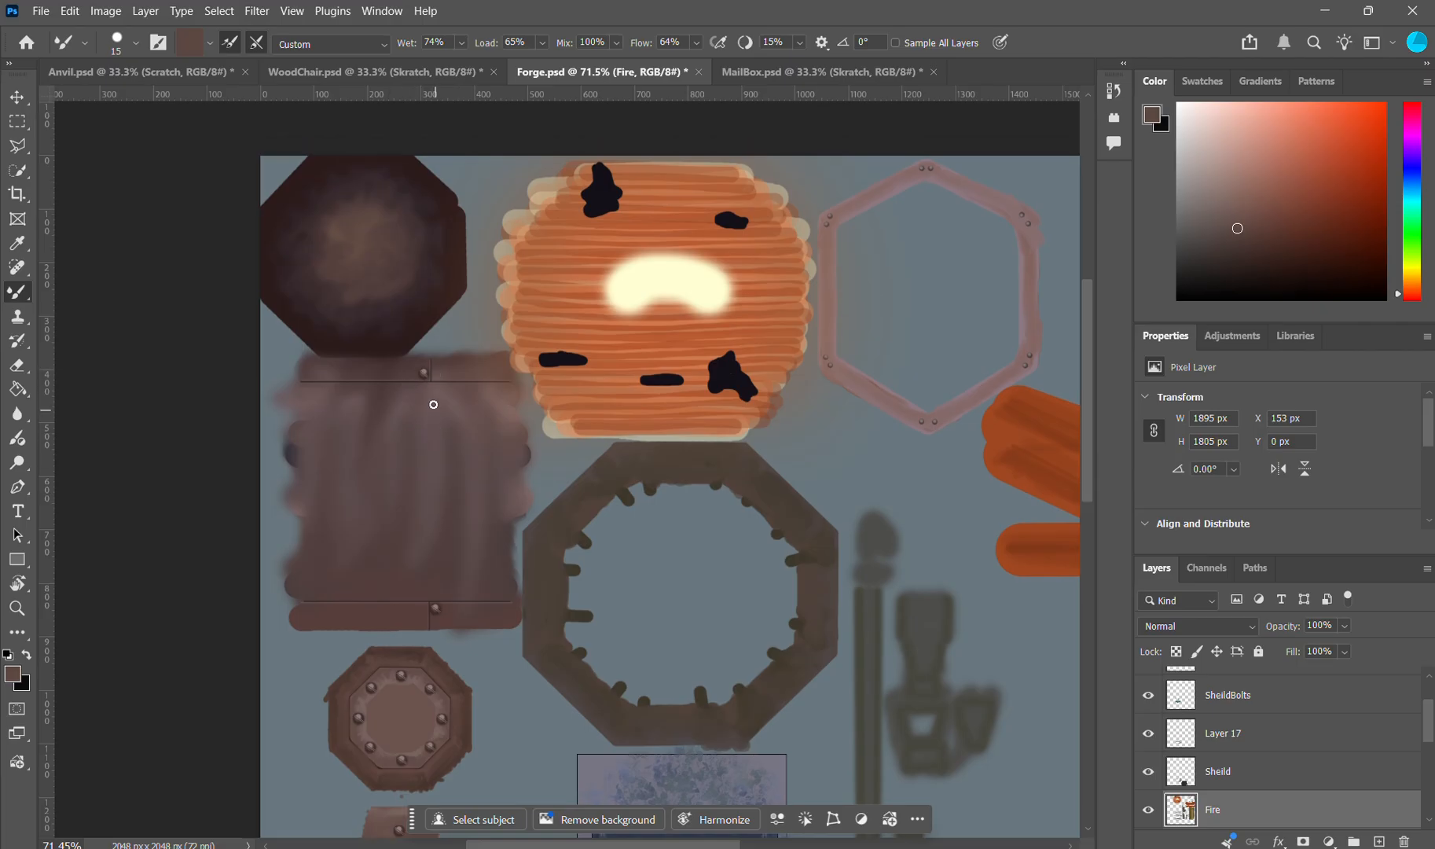
{"action": "scroll", "coordinate": [431, 405], "scroll_direction": "up", "scroll_amount": 2}
{"action": "scroll", "coordinate": [432, 405], "scroll_direction": "up", "scroll_amount": 5}
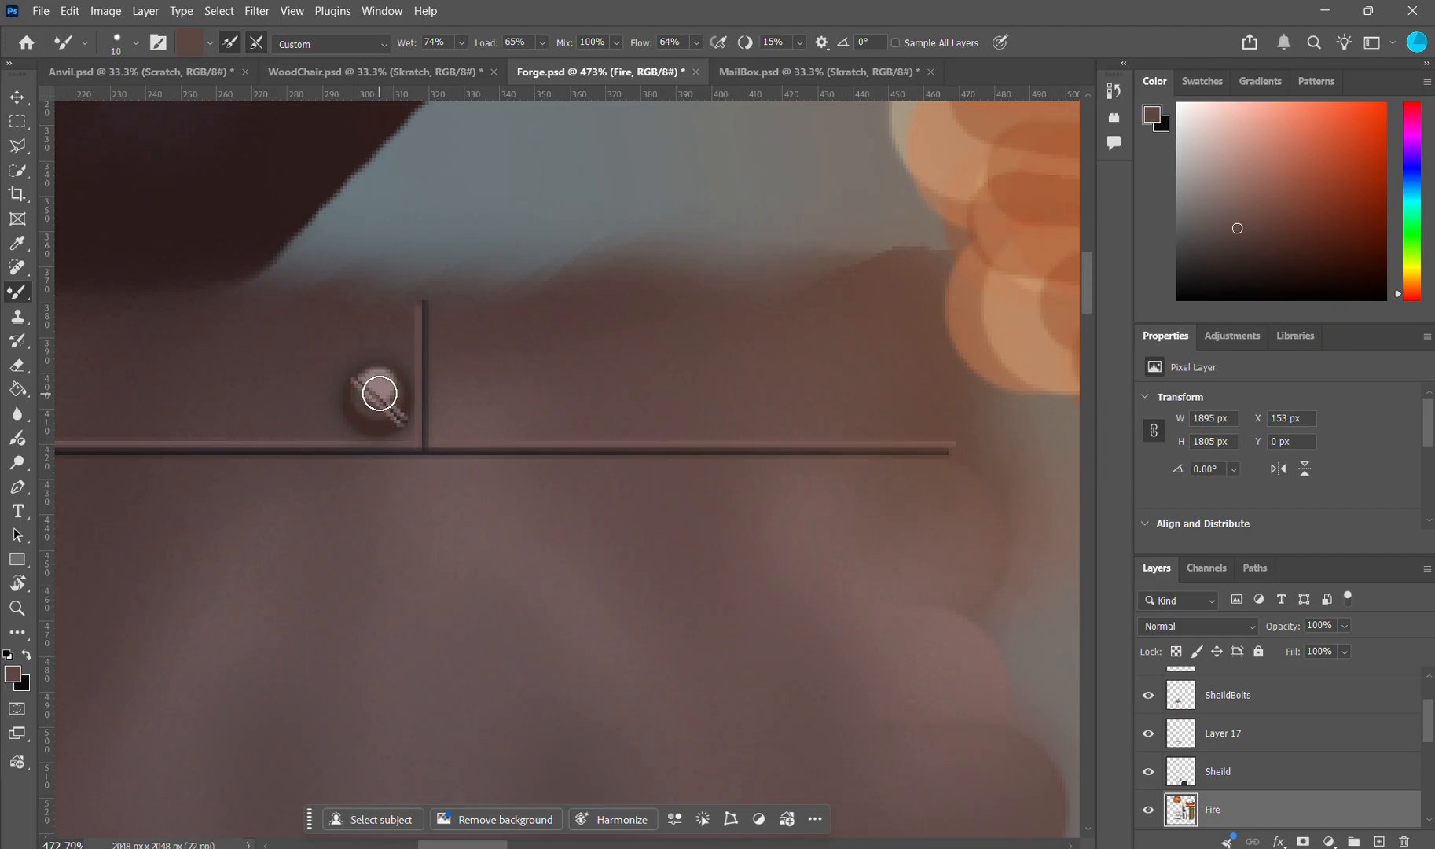
{"action": "key", "text": "bracketright"}
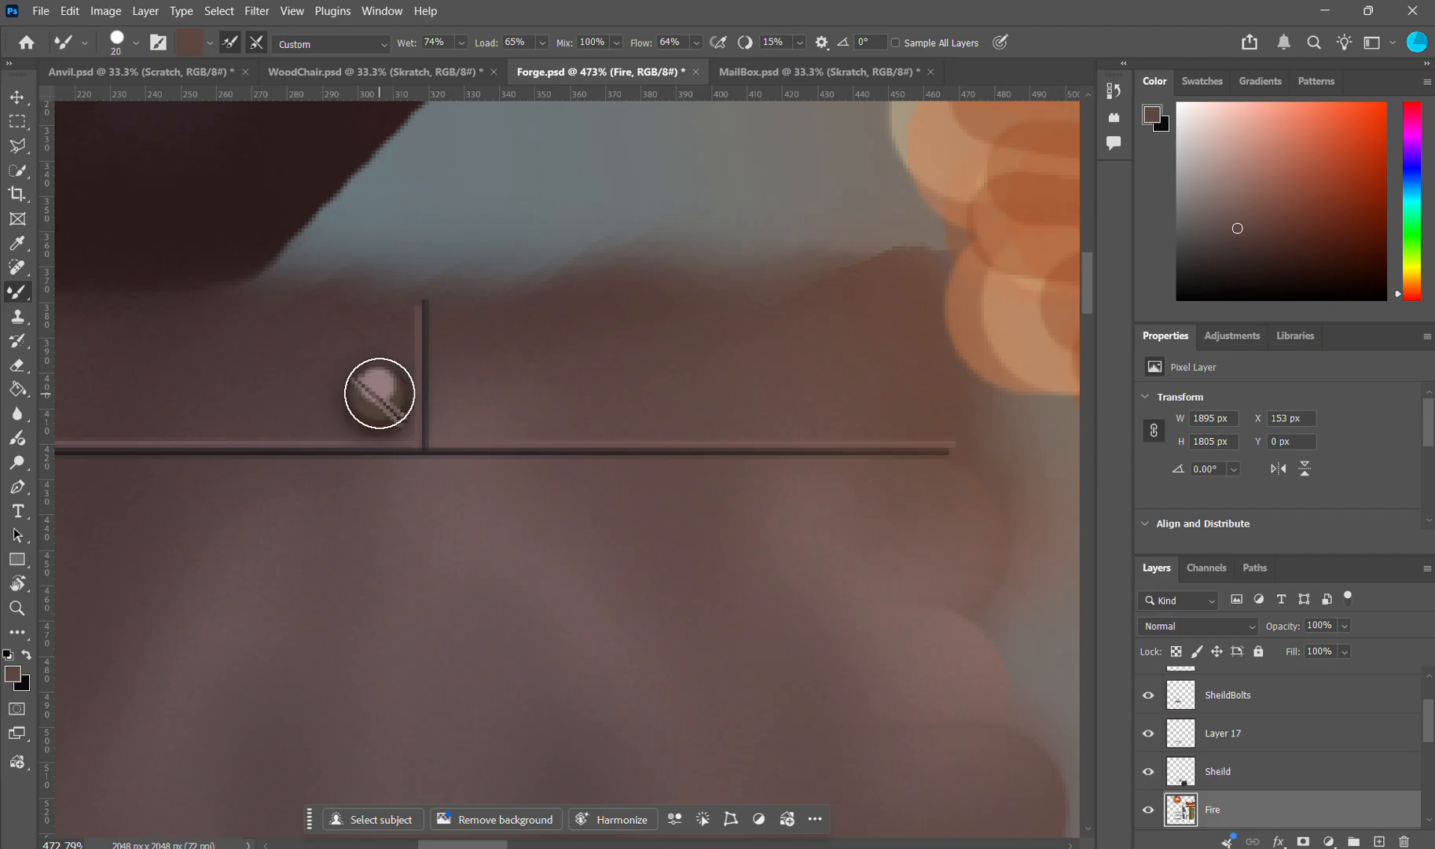
{"action": "key", "text": "bracketleft"}
{"action": "key", "text": "bracketleft"}
Step: Choose the Soft Round brush preset for the Mixer Brush, keeping its size at 10 px
{"action": "left_click", "coordinate": [126, 41]}
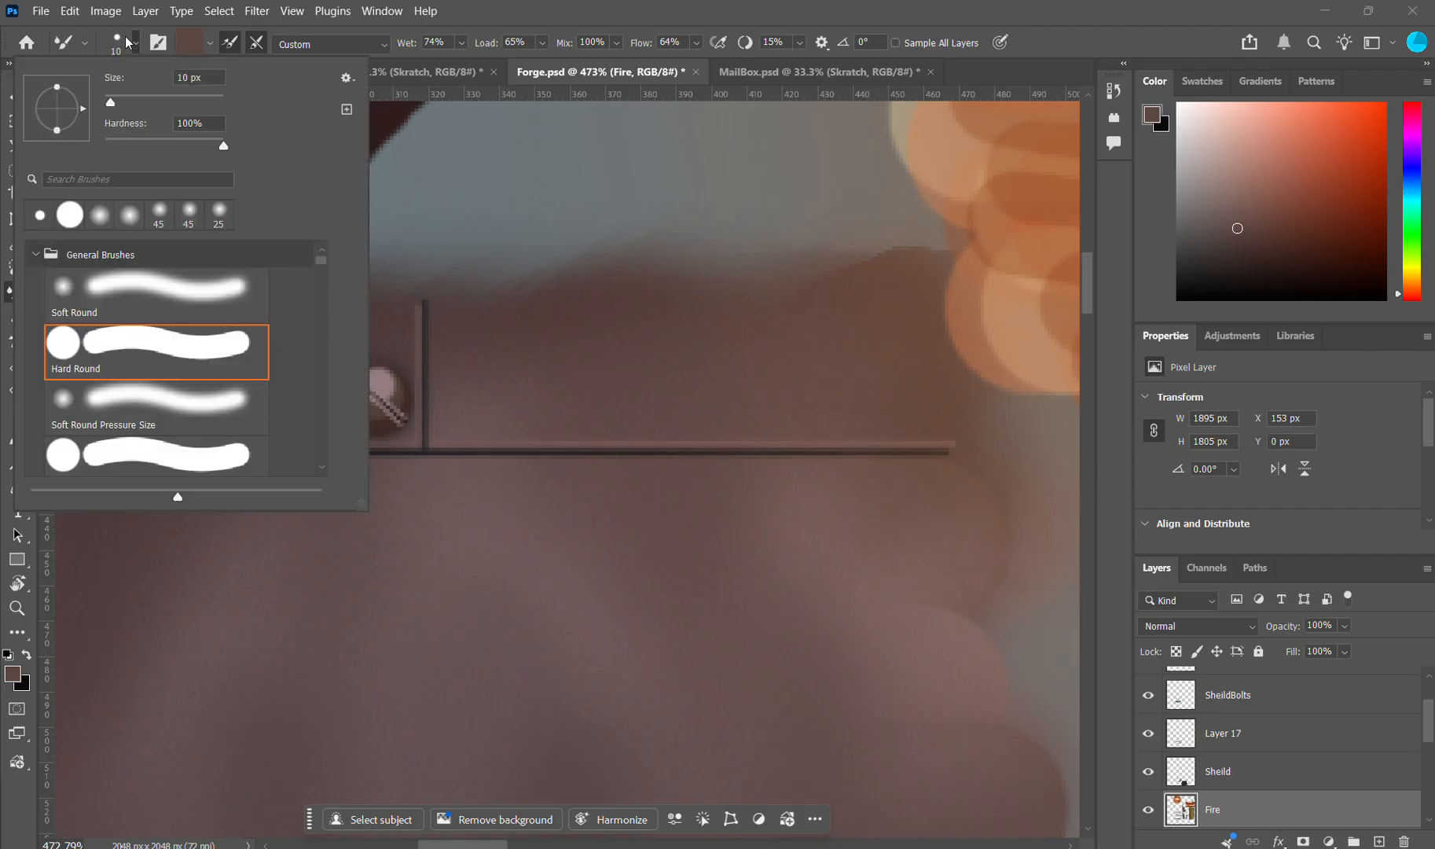
{"action": "left_click", "coordinate": [470, 379]}
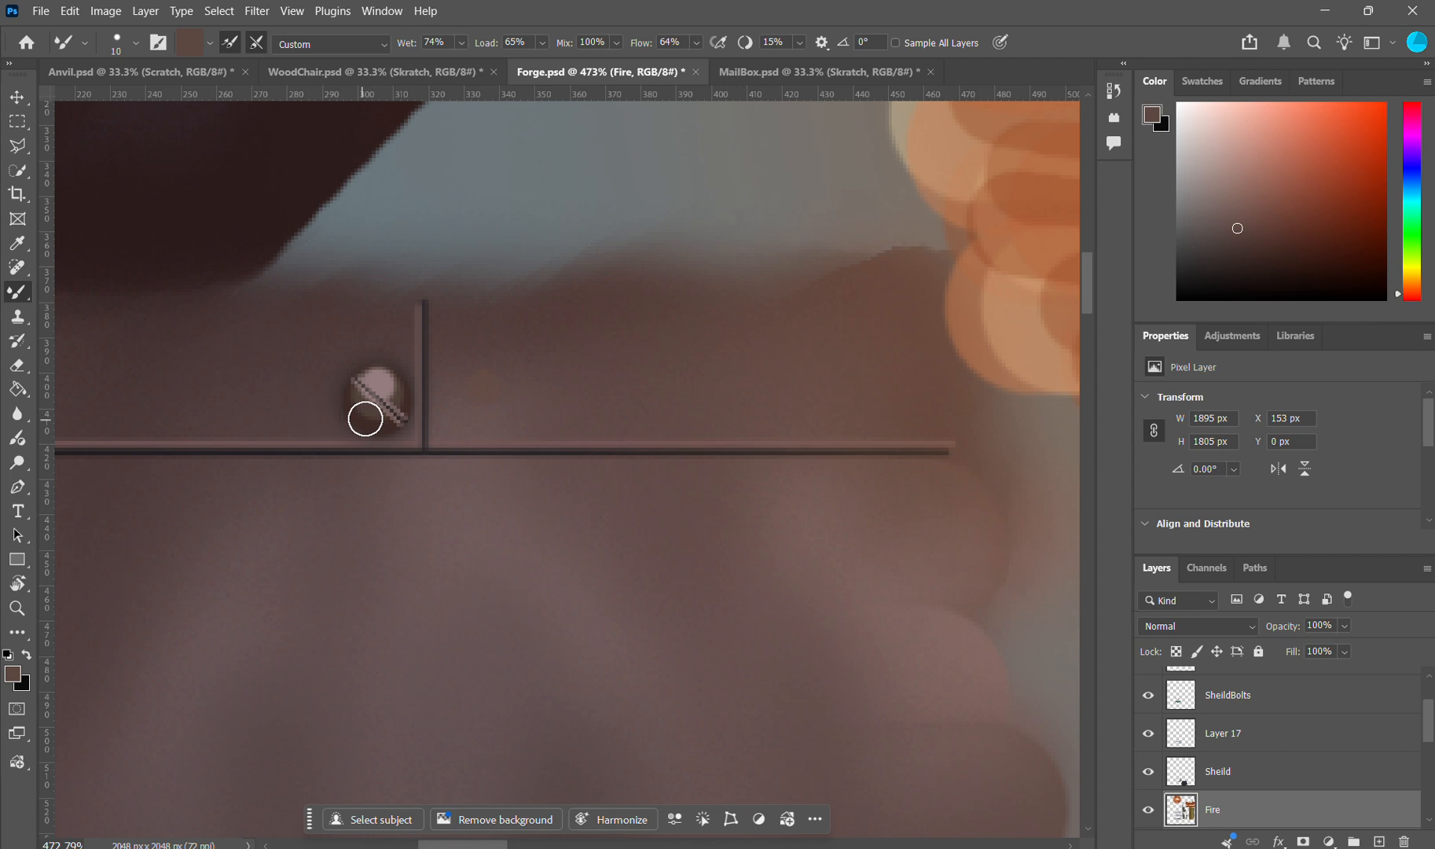
{"action": "left_click", "coordinate": [117, 43]}
{"action": "left_click", "coordinate": [148, 300]}
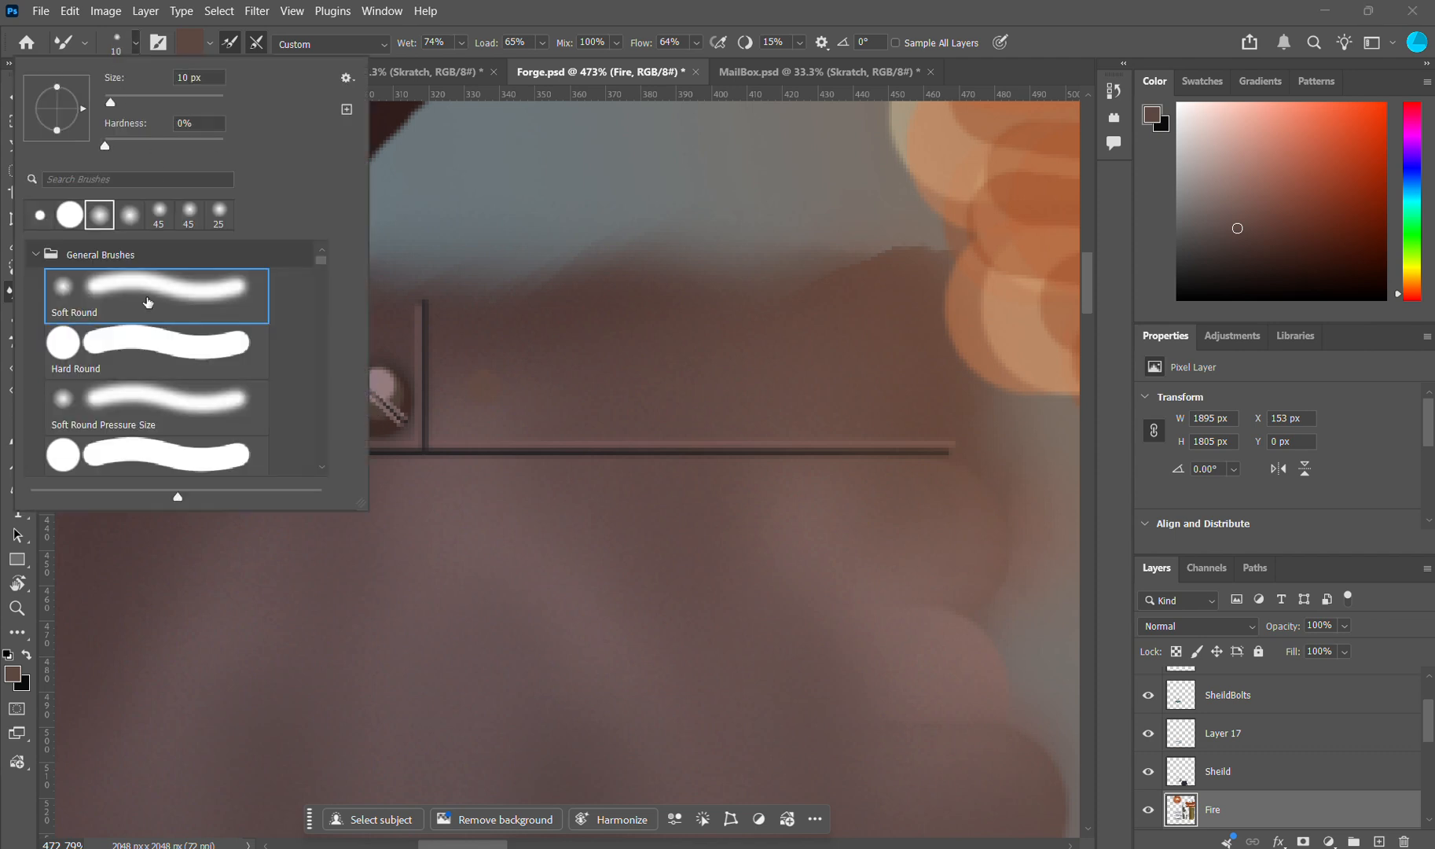
{"action": "left_click", "coordinate": [511, 375]}
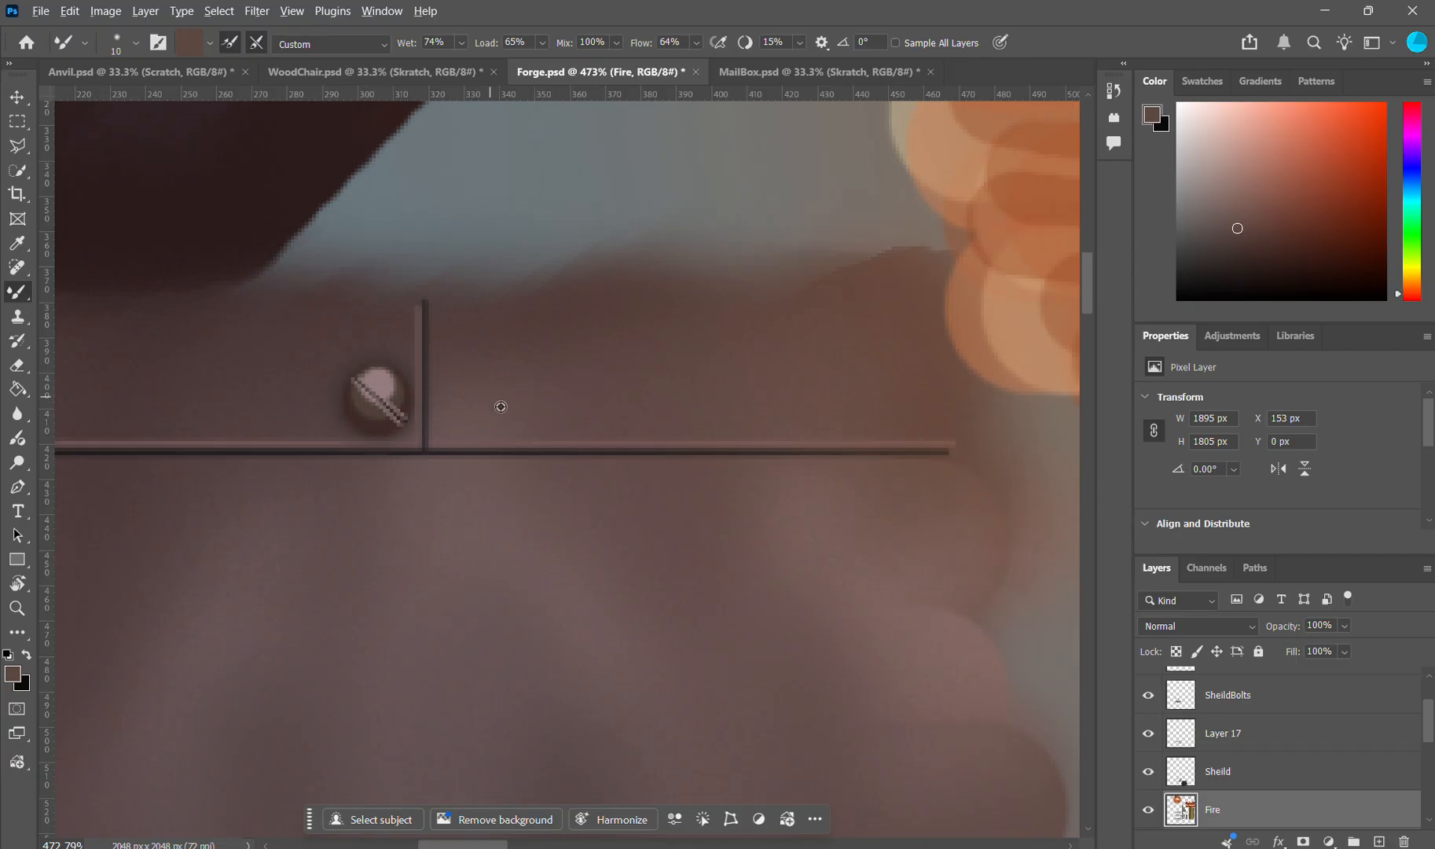
Step: Hide and show the TSmokeStack layer to identify which texture parts it paints
{"action": "scroll", "coordinate": [519, 407], "scroll_direction": "down", "scroll_amount": 8}
{"action": "scroll", "coordinate": [554, 403], "scroll_direction": "down", "scroll_amount": 3}
{"action": "scroll", "coordinate": [642, 487], "scroll_direction": "down", "scroll_amount": 5}
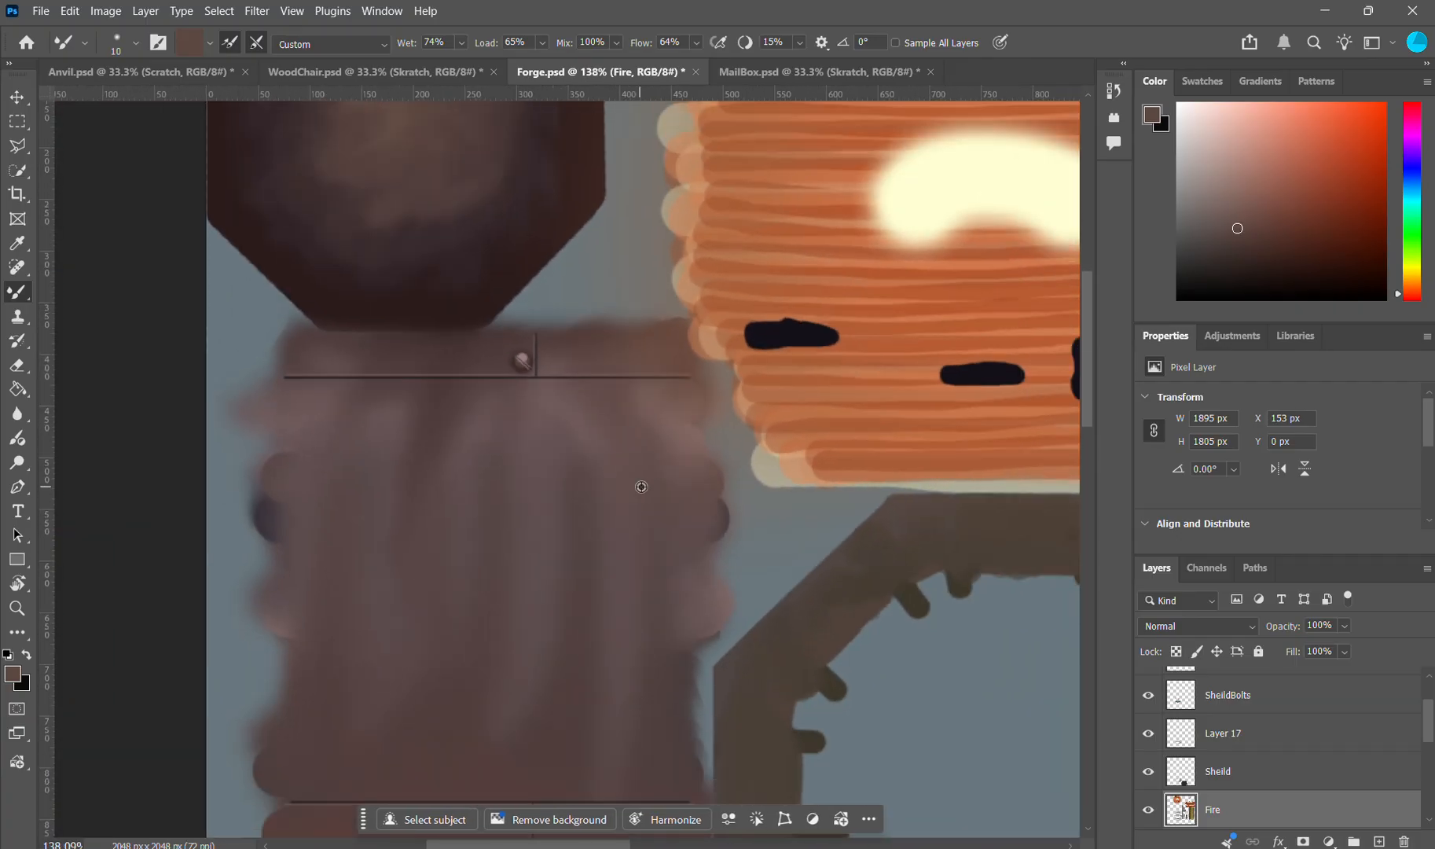
{"action": "scroll", "coordinate": [1169, 814], "scroll_direction": "down", "scroll_amount": 4}
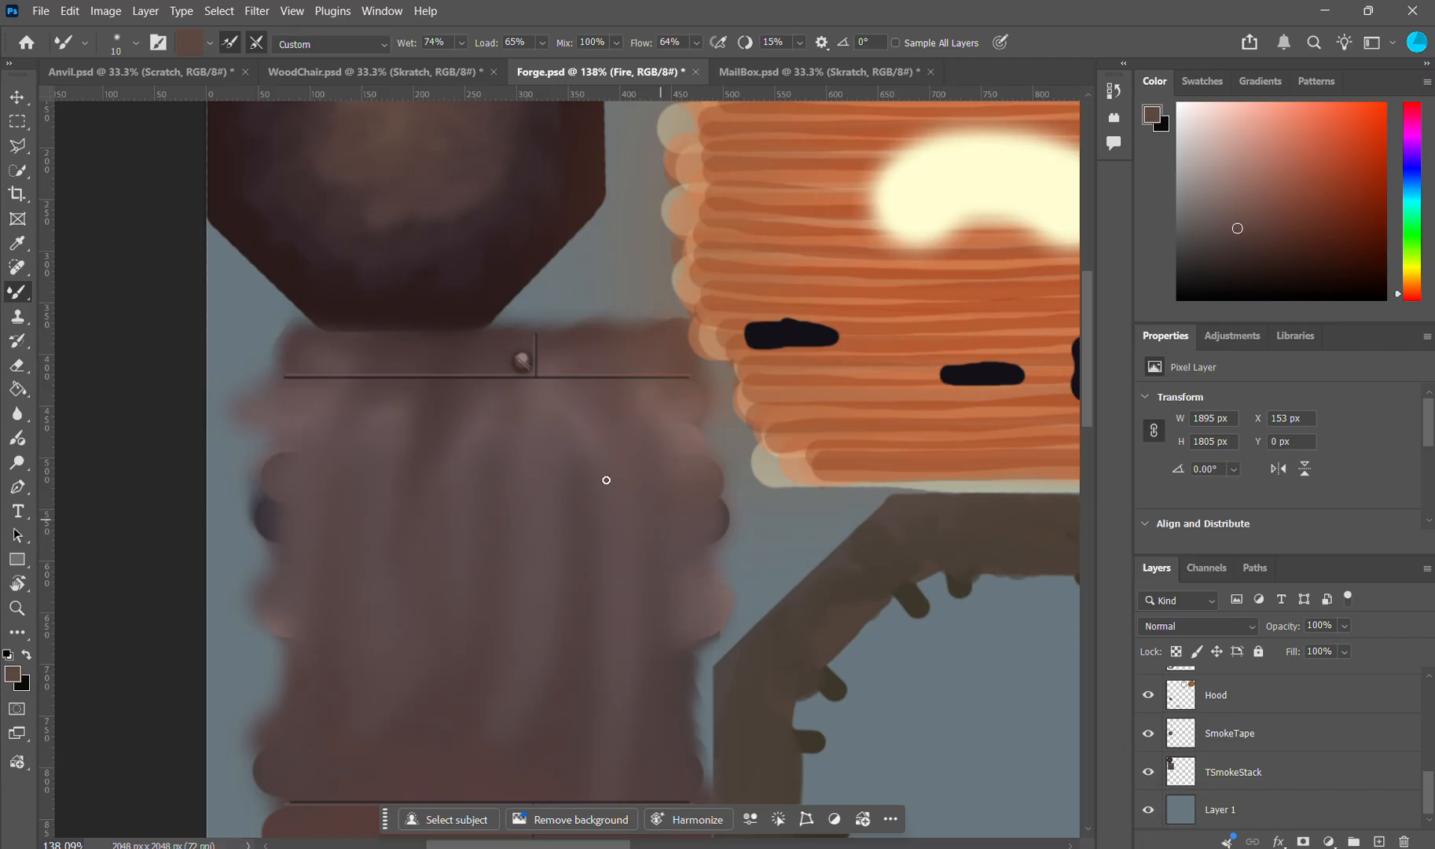
{"action": "scroll", "coordinate": [625, 442], "scroll_direction": "down", "scroll_amount": 2}
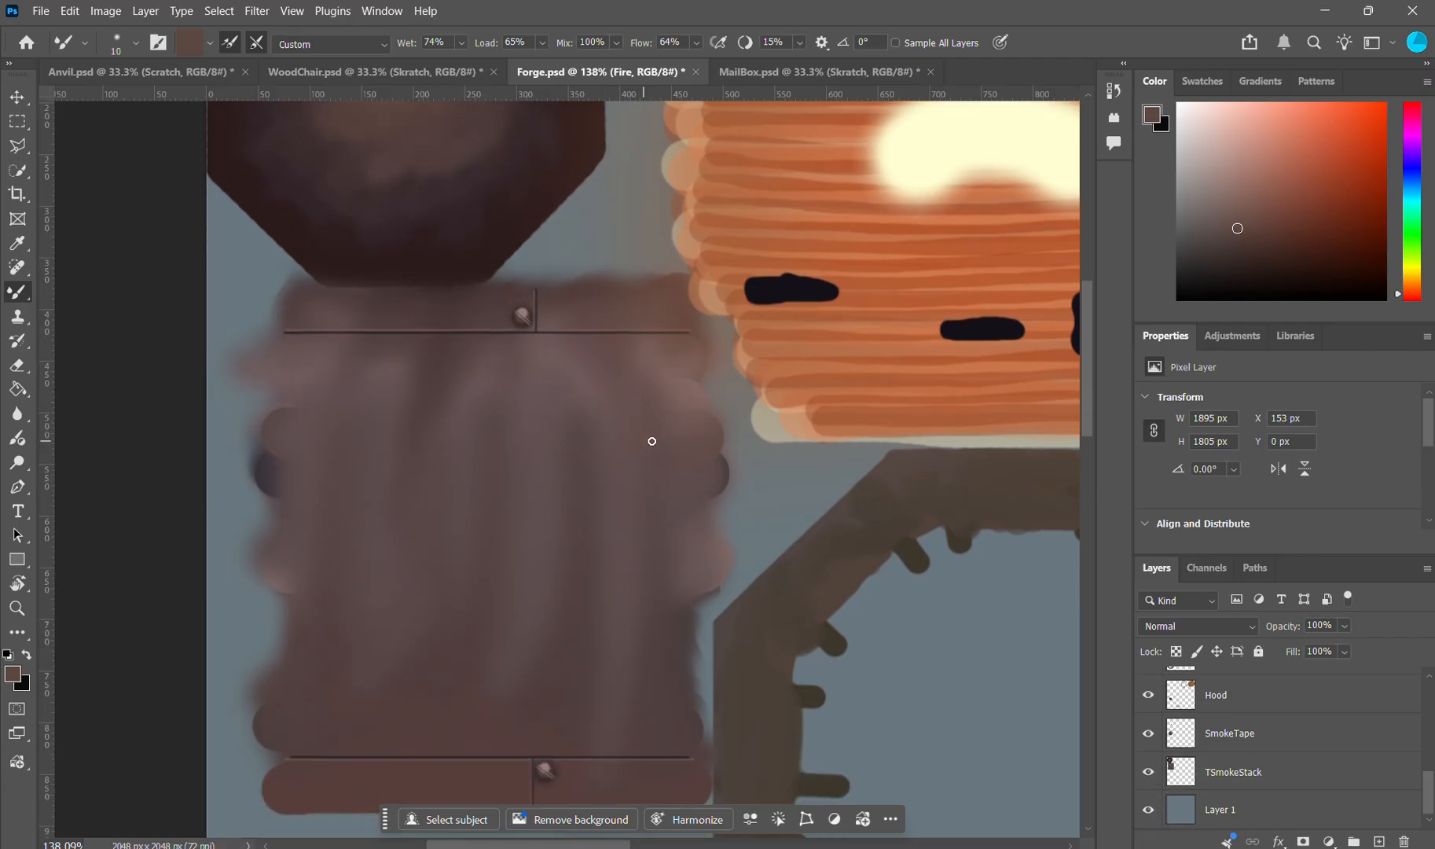
{"action": "scroll", "coordinate": [652, 441], "scroll_direction": "down", "scroll_amount": 3}
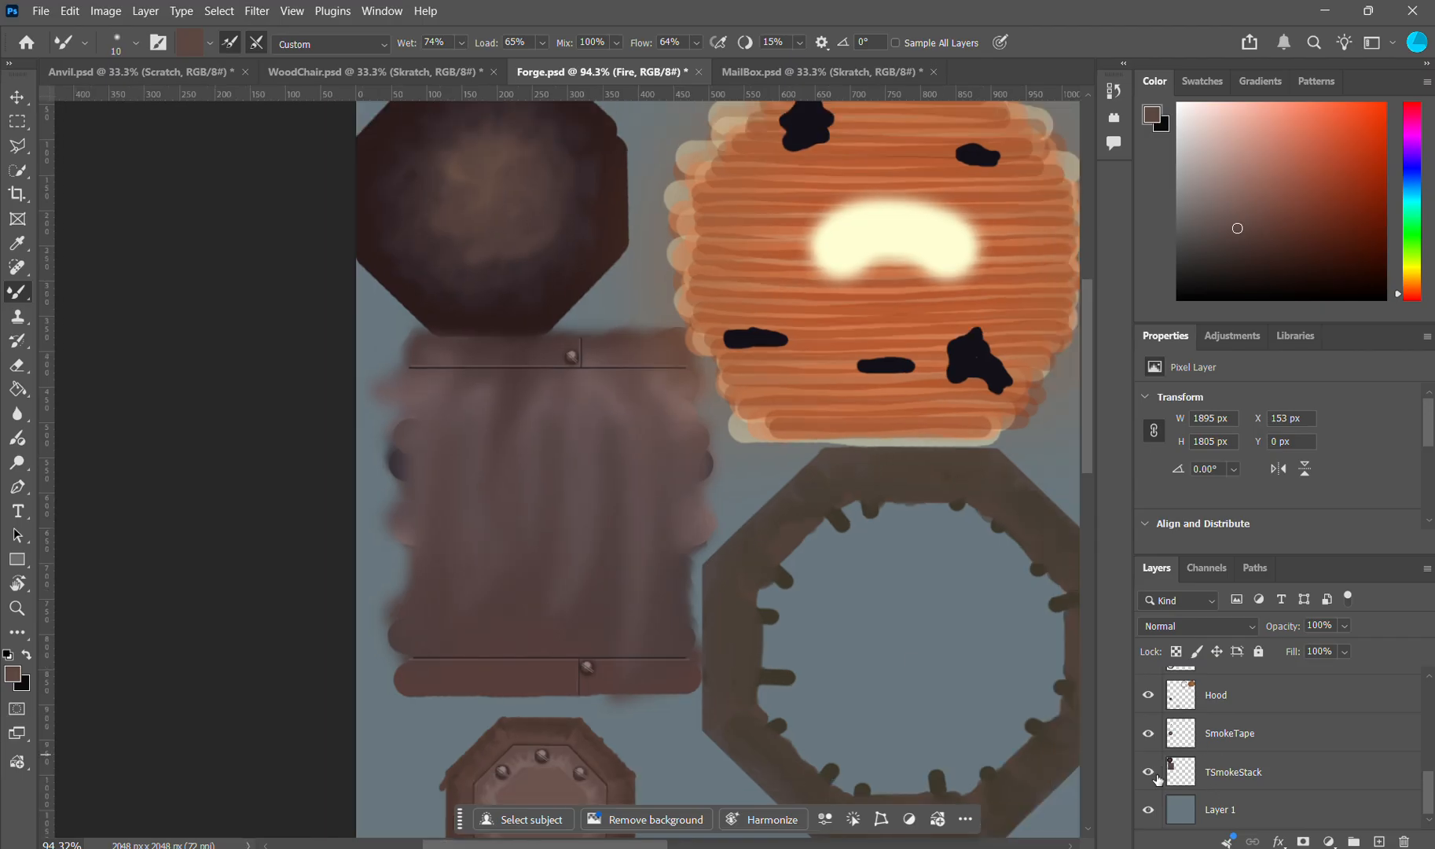
{"action": "scroll", "coordinate": [826, 576], "scroll_direction": "down", "scroll_amount": 4}
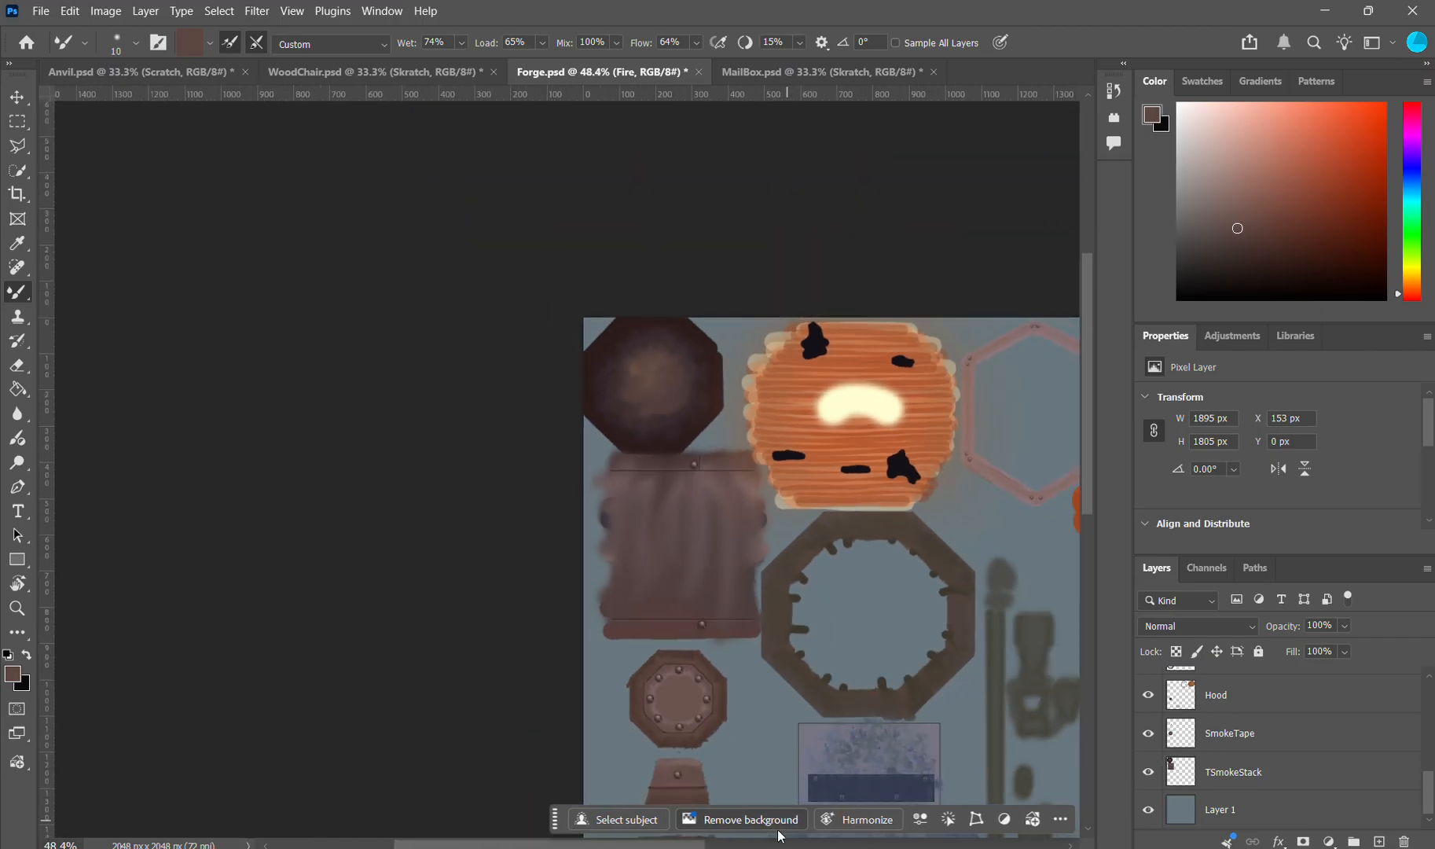
{"action": "scroll", "coordinate": [826, 605], "scroll_direction": "right", "scroll_amount": 1}
{"action": "scroll", "coordinate": [891, 618], "scroll_direction": "down", "scroll_amount": 9}
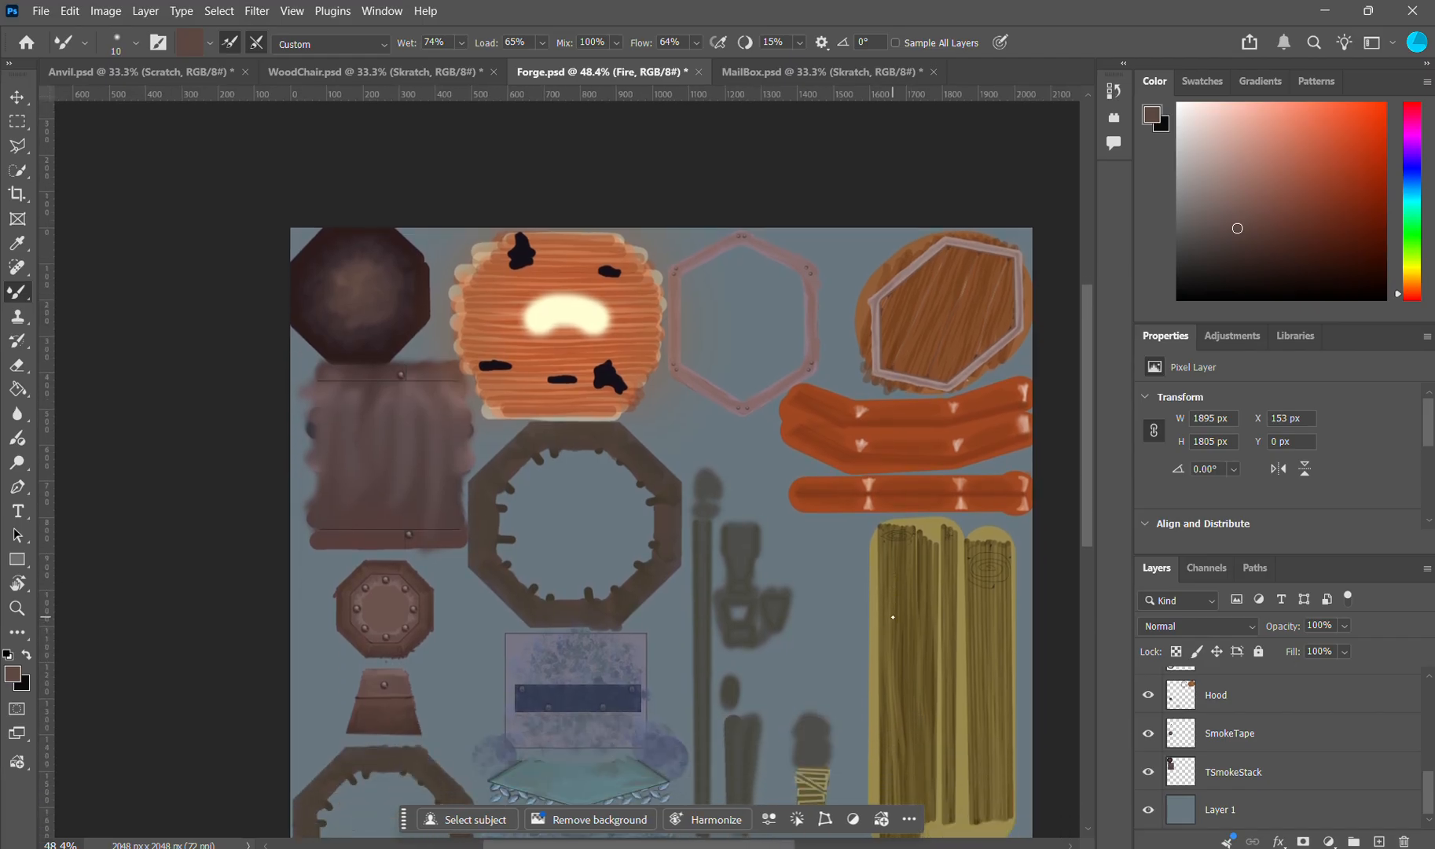
{"action": "left_click", "coordinate": [1149, 774]}
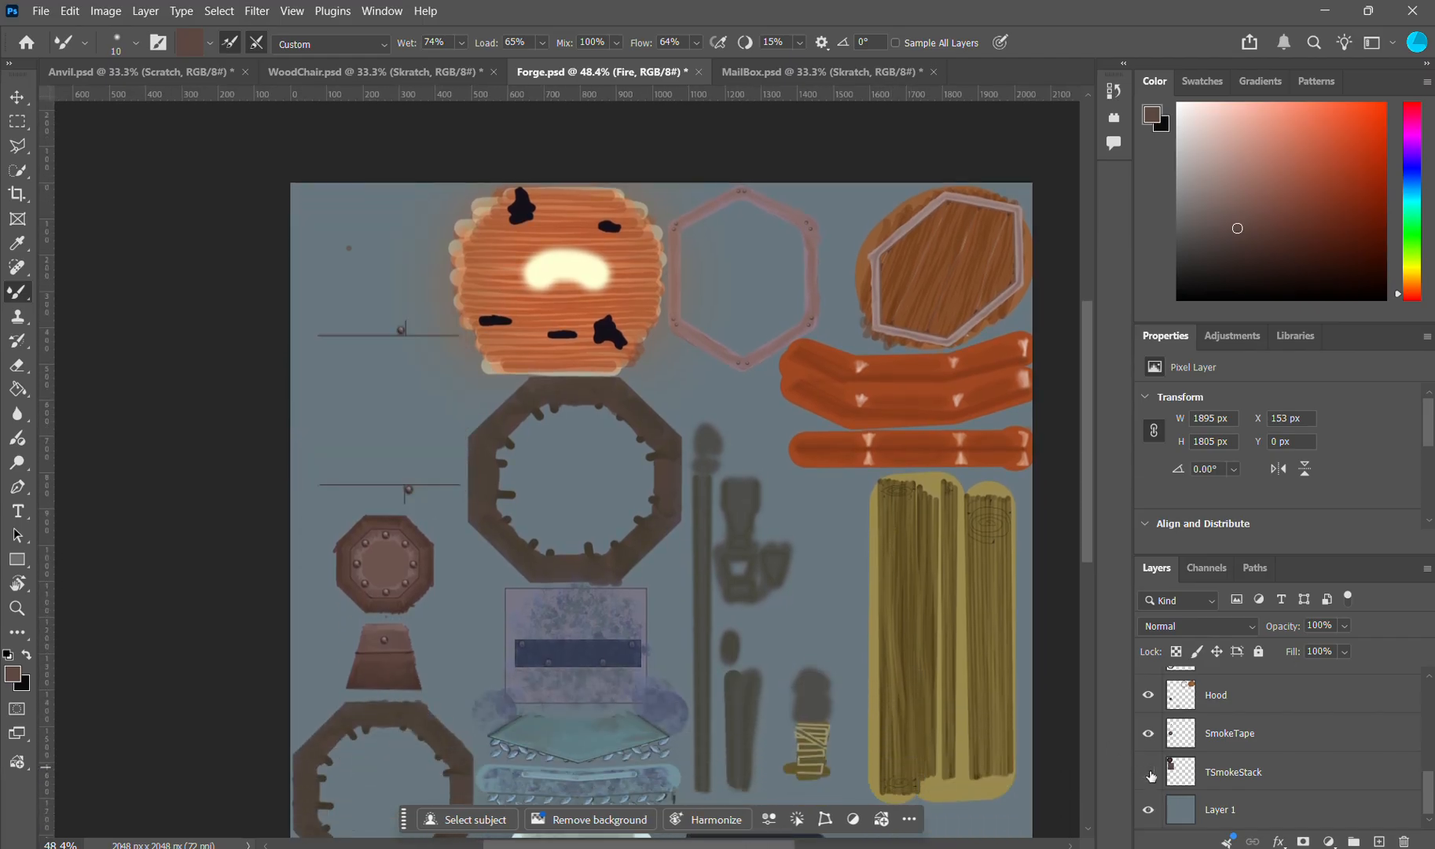
{"action": "left_click", "coordinate": [1149, 773]}
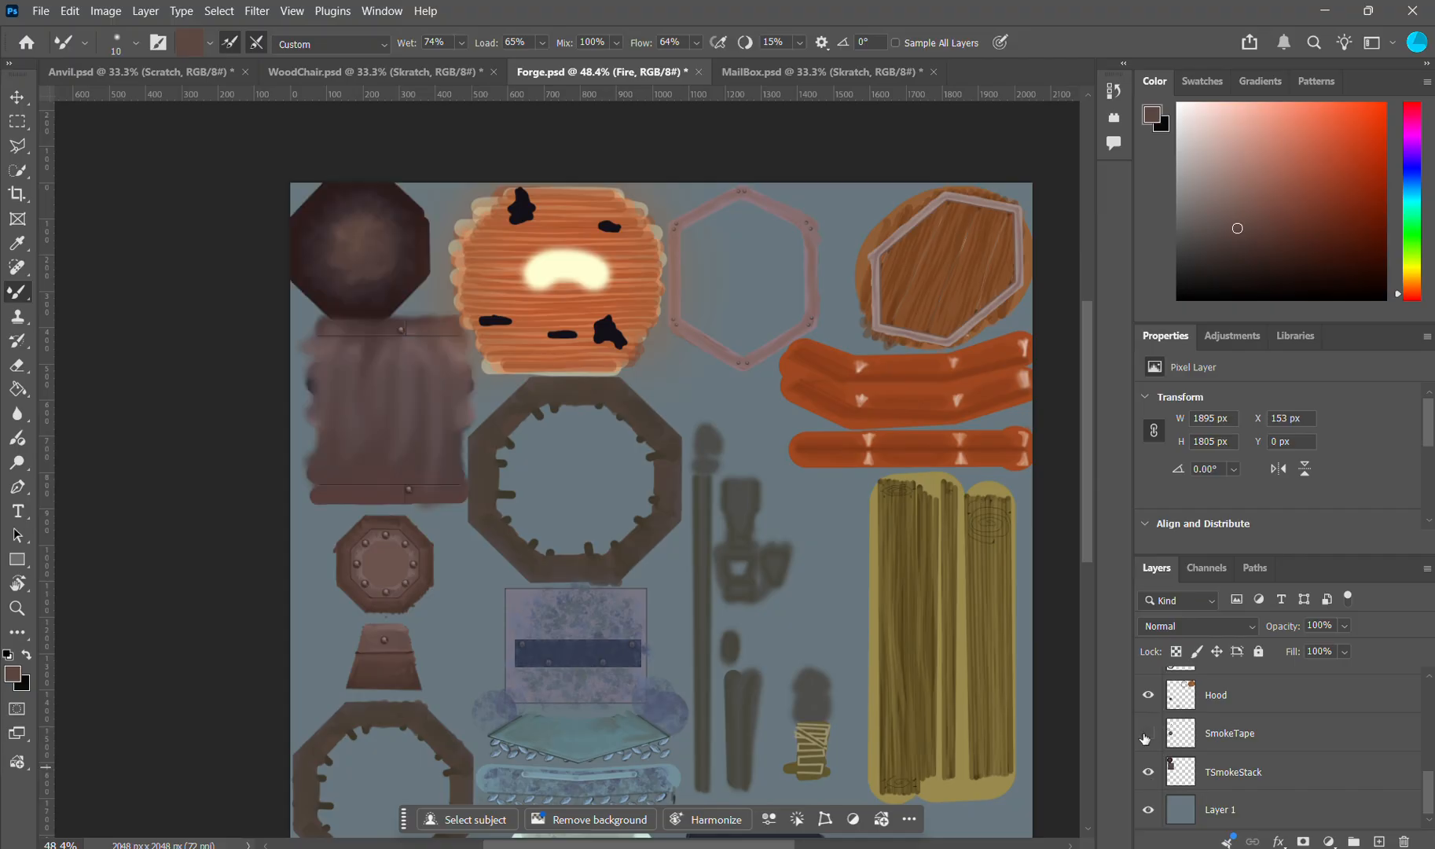
Step: Toggle the SmokeTape and Hood layers off and on to identify their parts, and look over the whole forge texture
{"action": "left_click", "coordinate": [1149, 733]}
{"action": "left_click", "coordinate": [1147, 734]}
{"action": "left_click", "coordinate": [1149, 699]}
{"action": "left_click", "coordinate": [1149, 698]}
{"action": "left_click", "coordinate": [1148, 697]}
{"action": "left_click", "coordinate": [1148, 697]}
{"action": "scroll", "coordinate": [649, 554], "scroll_direction": "down", "scroll_amount": 2}
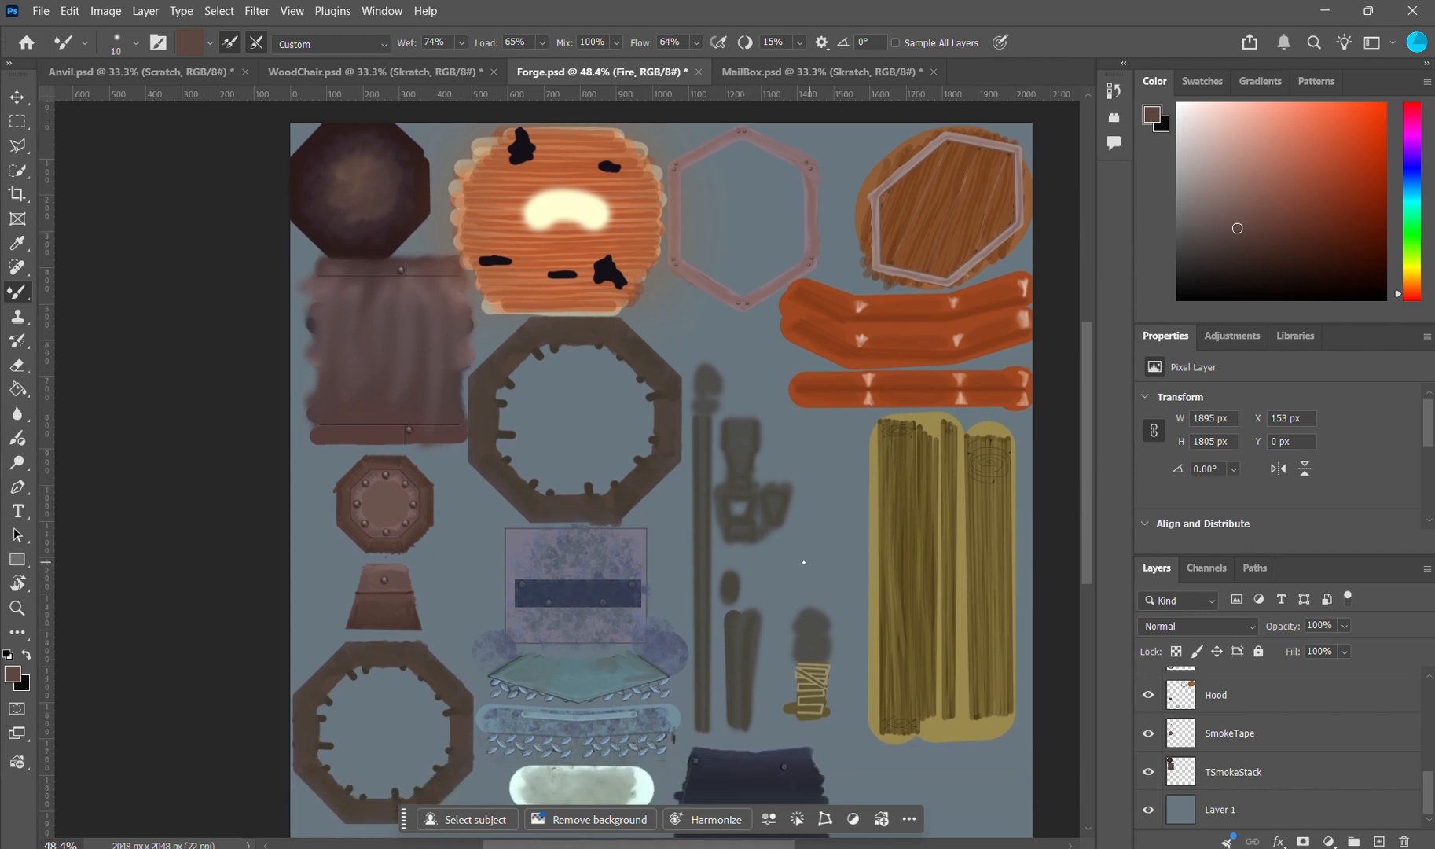
{"action": "scroll", "coordinate": [803, 559], "scroll_direction": "down", "scroll_amount": 2}
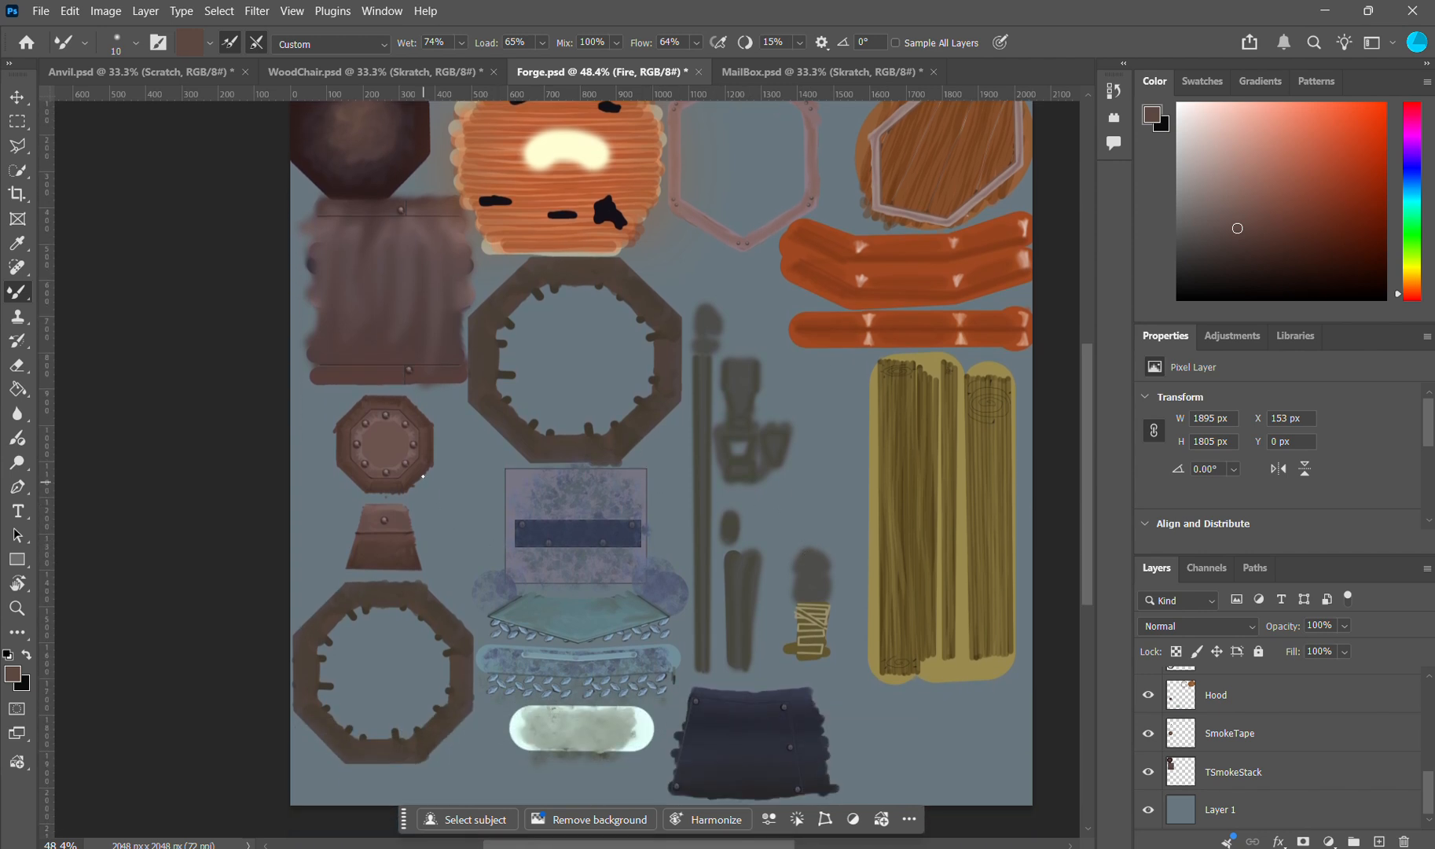
{"action": "scroll", "coordinate": [423, 476], "scroll_direction": "up", "scroll_amount": 2}
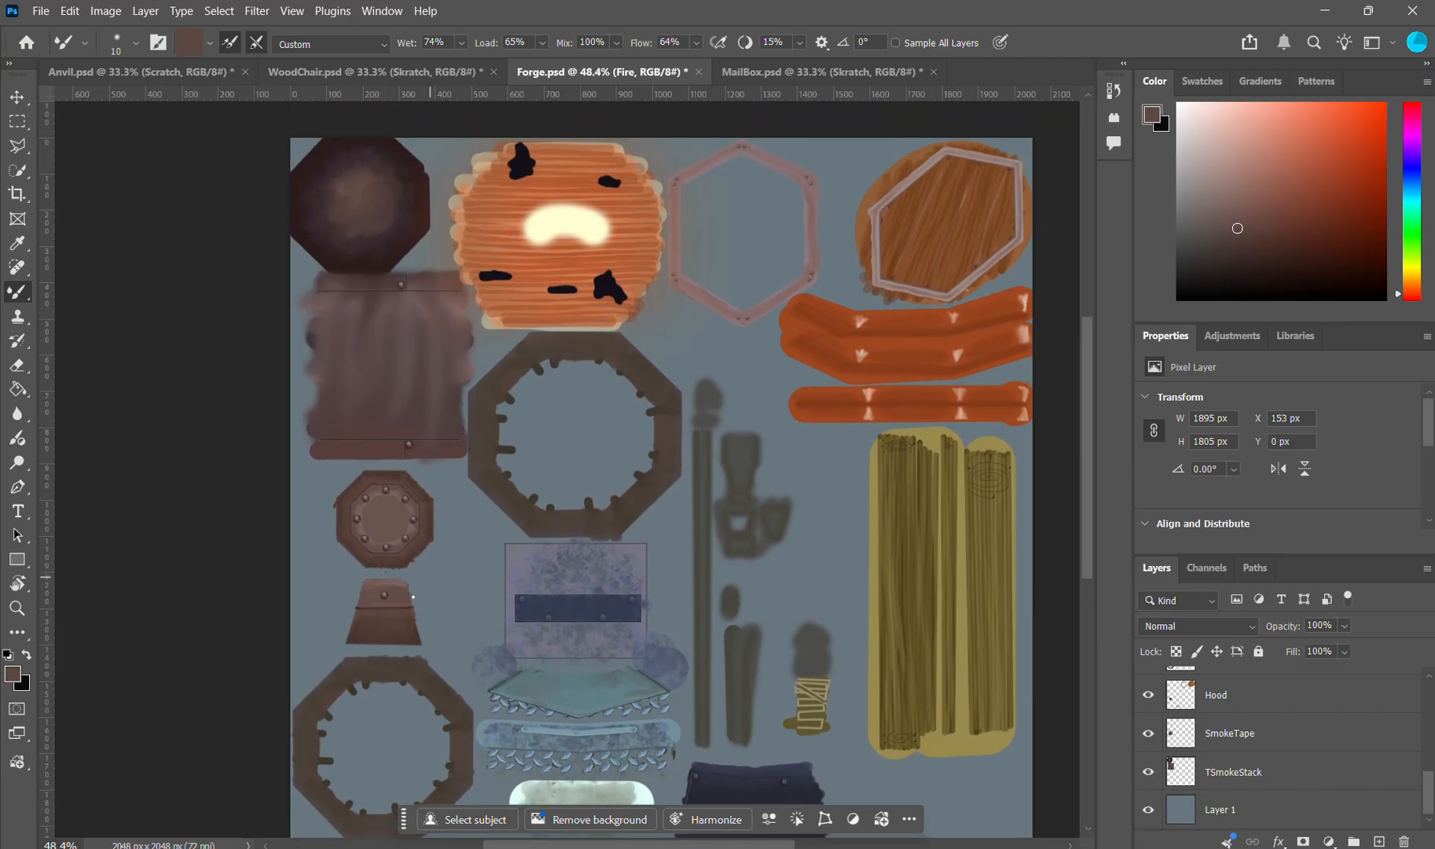
{"action": "scroll", "coordinate": [481, 658], "scroll_direction": "down", "scroll_amount": 3}
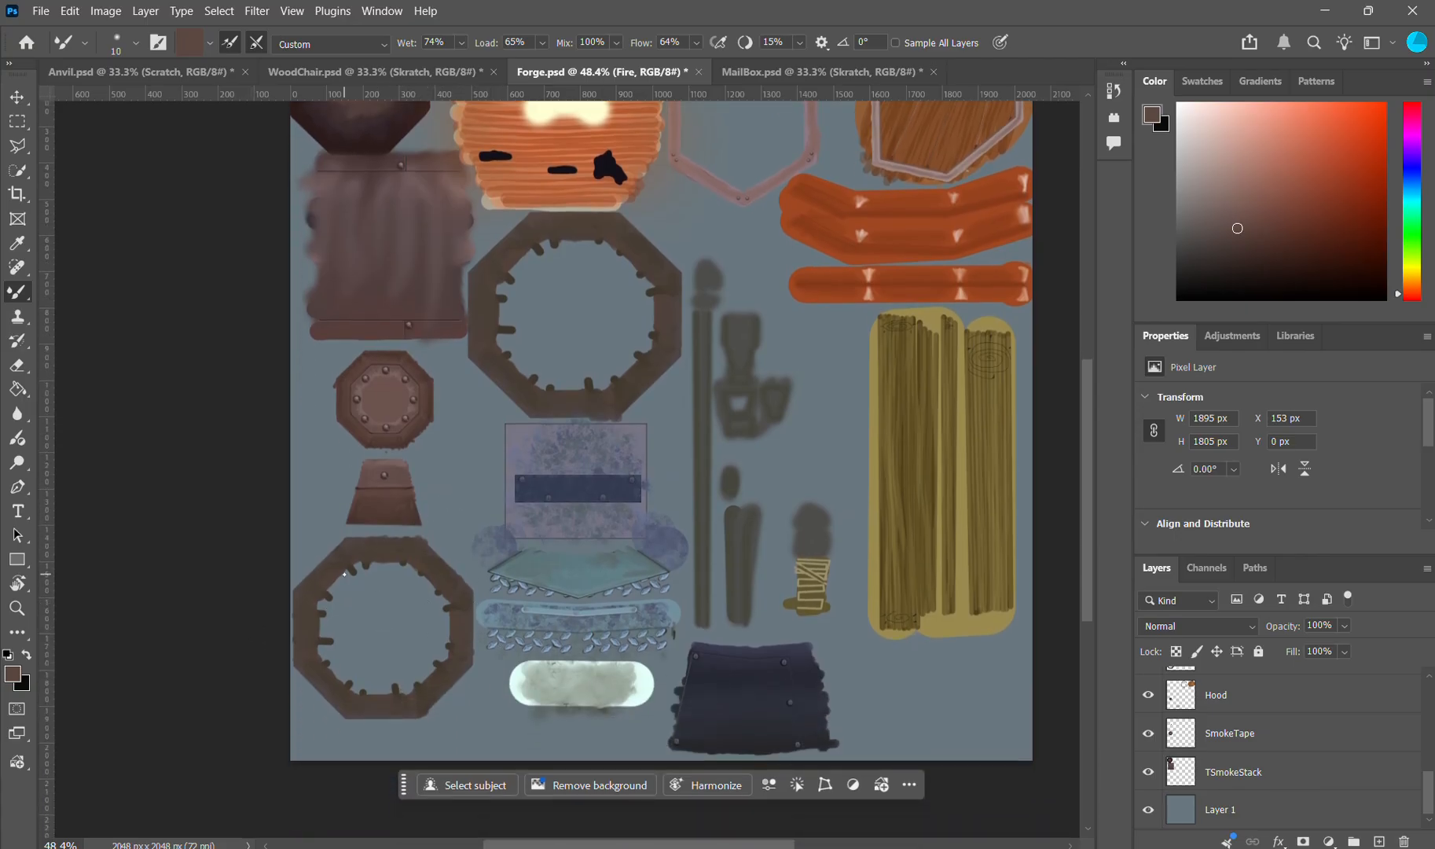
Step: Look over the lower part of the forge texture, from the octagonal rings to the wooden planks
{"action": "scroll", "coordinate": [556, 652], "scroll_direction": "down", "scroll_amount": 1}
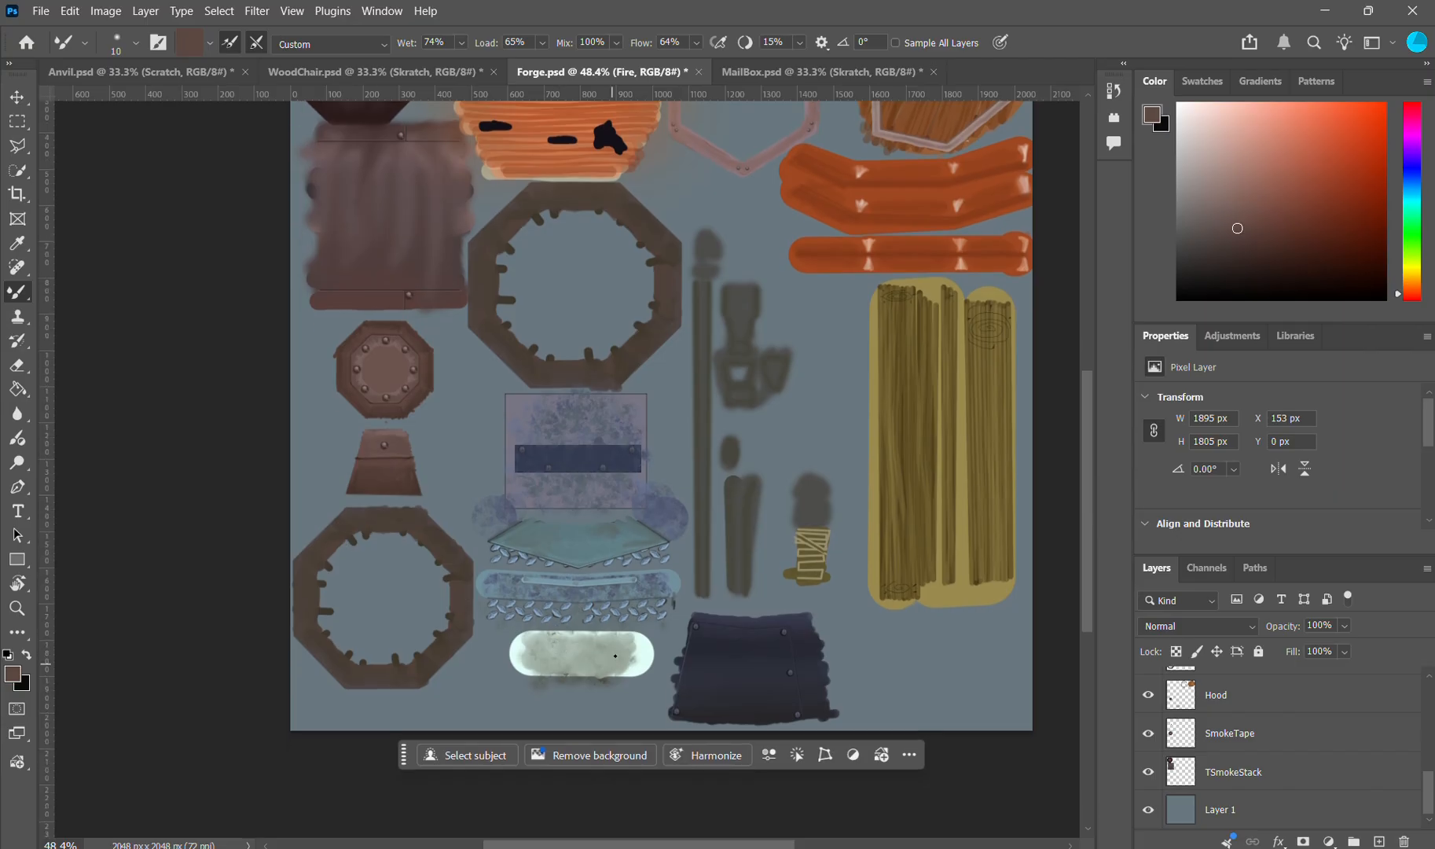
{"action": "scroll", "coordinate": [880, 610], "scroll_direction": "up", "scroll_amount": 2}
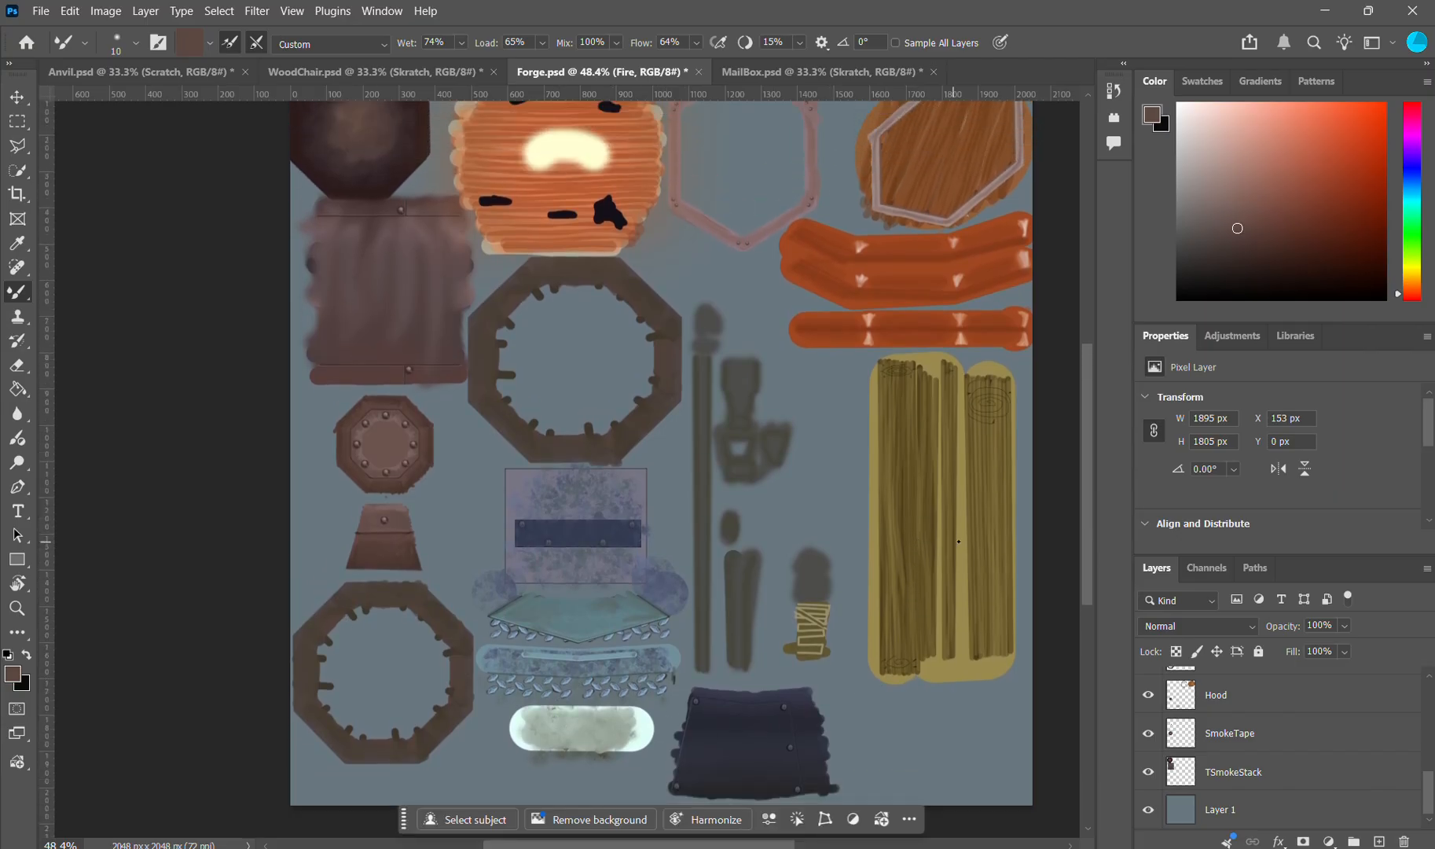
{"action": "scroll", "coordinate": [953, 560], "scroll_direction": "up", "scroll_amount": 5}
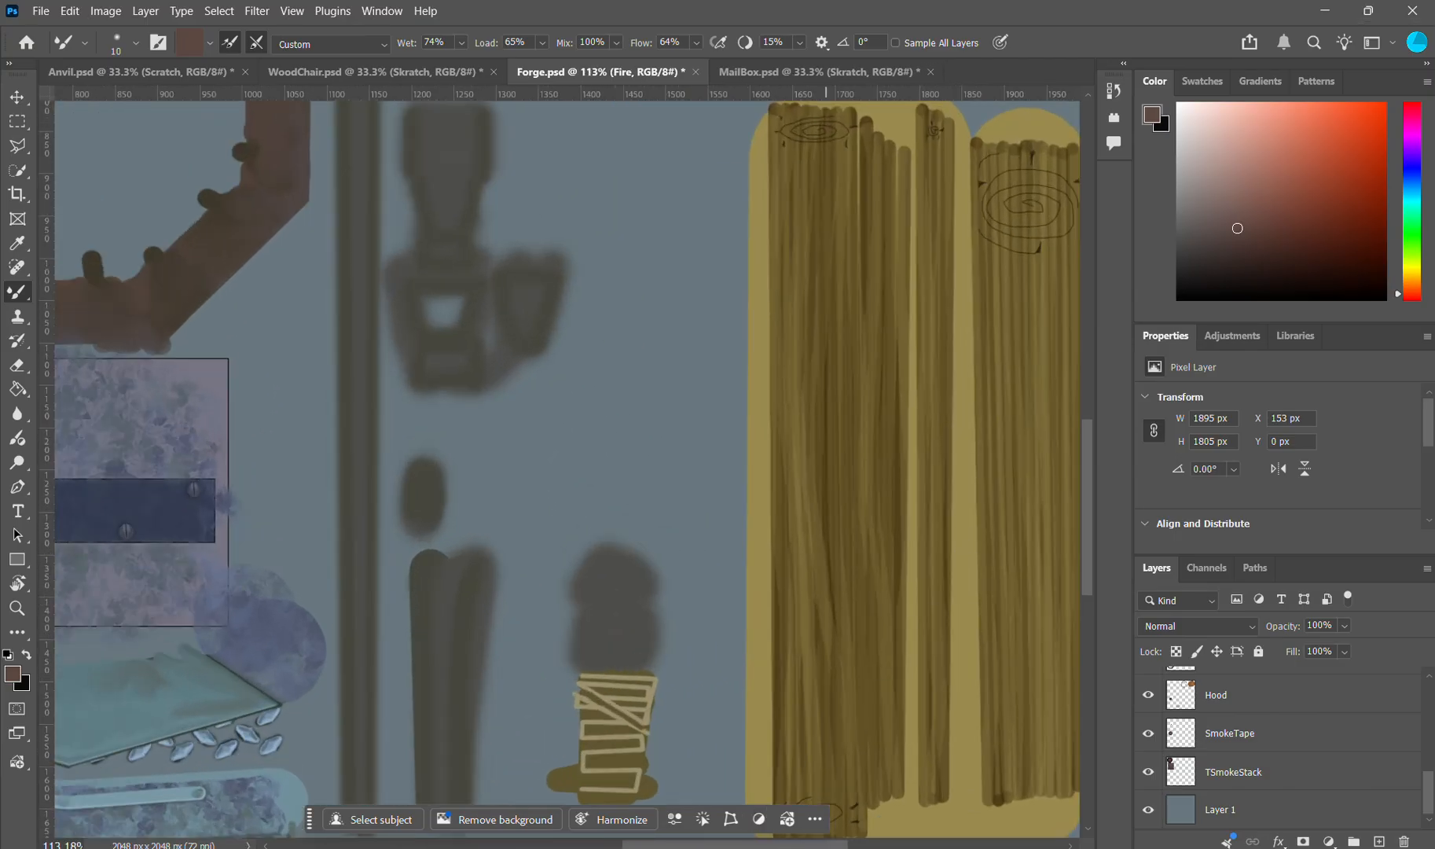
Step: Switch to Blender and inspect the forge's wooden bellows frame and beam ends from both sides
{"action": "key", "text": "alt+Tab"}
{"action": "left_click_drag", "start_coordinate": [857, 476], "coordinate": [728, 475]}
{"action": "scroll", "coordinate": [678, 433], "scroll_direction": "up", "scroll_amount": 3}
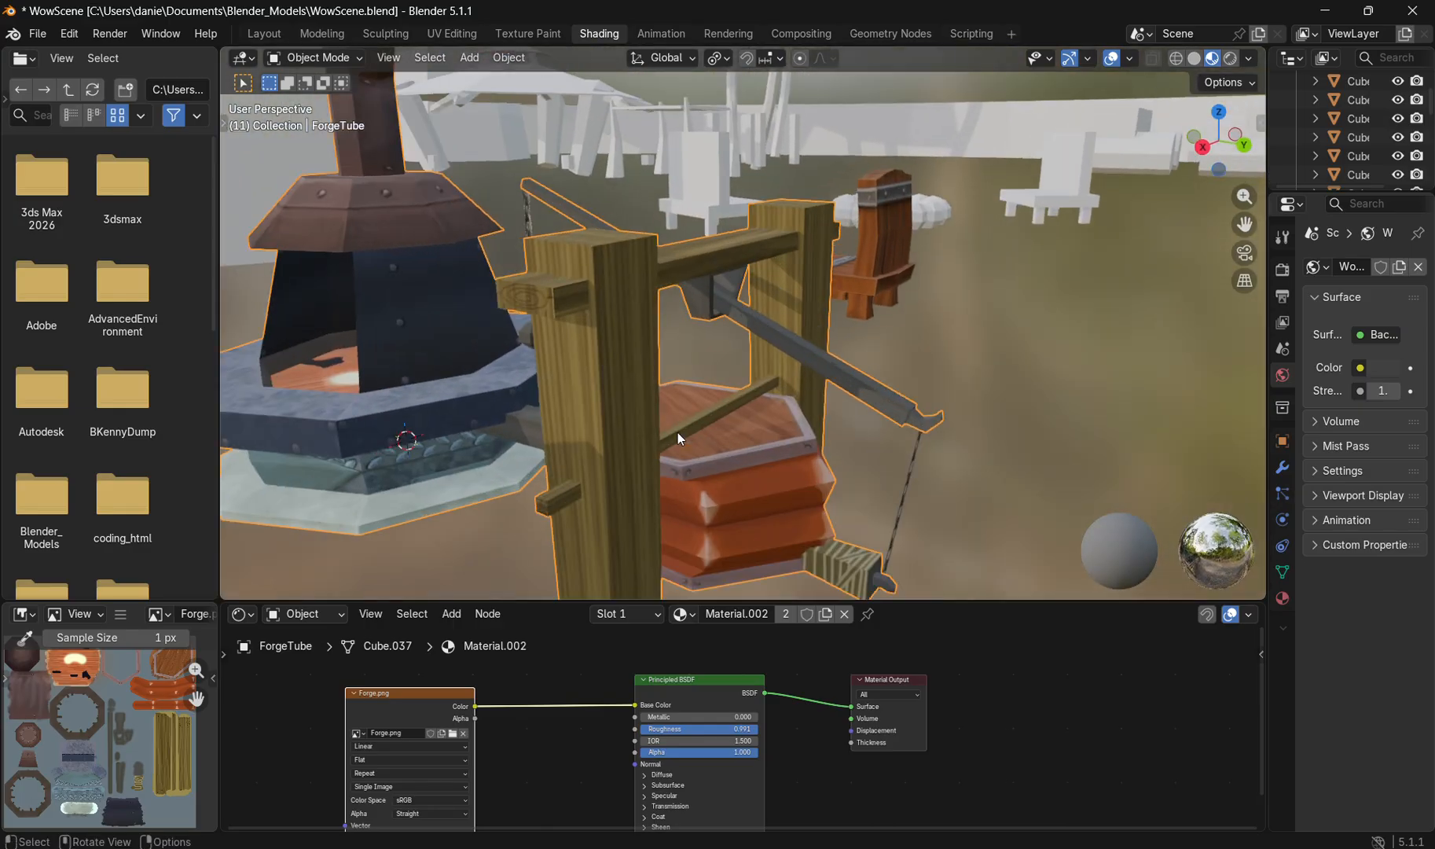
{"action": "left_click_drag", "start_coordinate": [678, 433], "coordinate": [787, 433]}
{"action": "mouse_move", "coordinate": [1026, 848]}
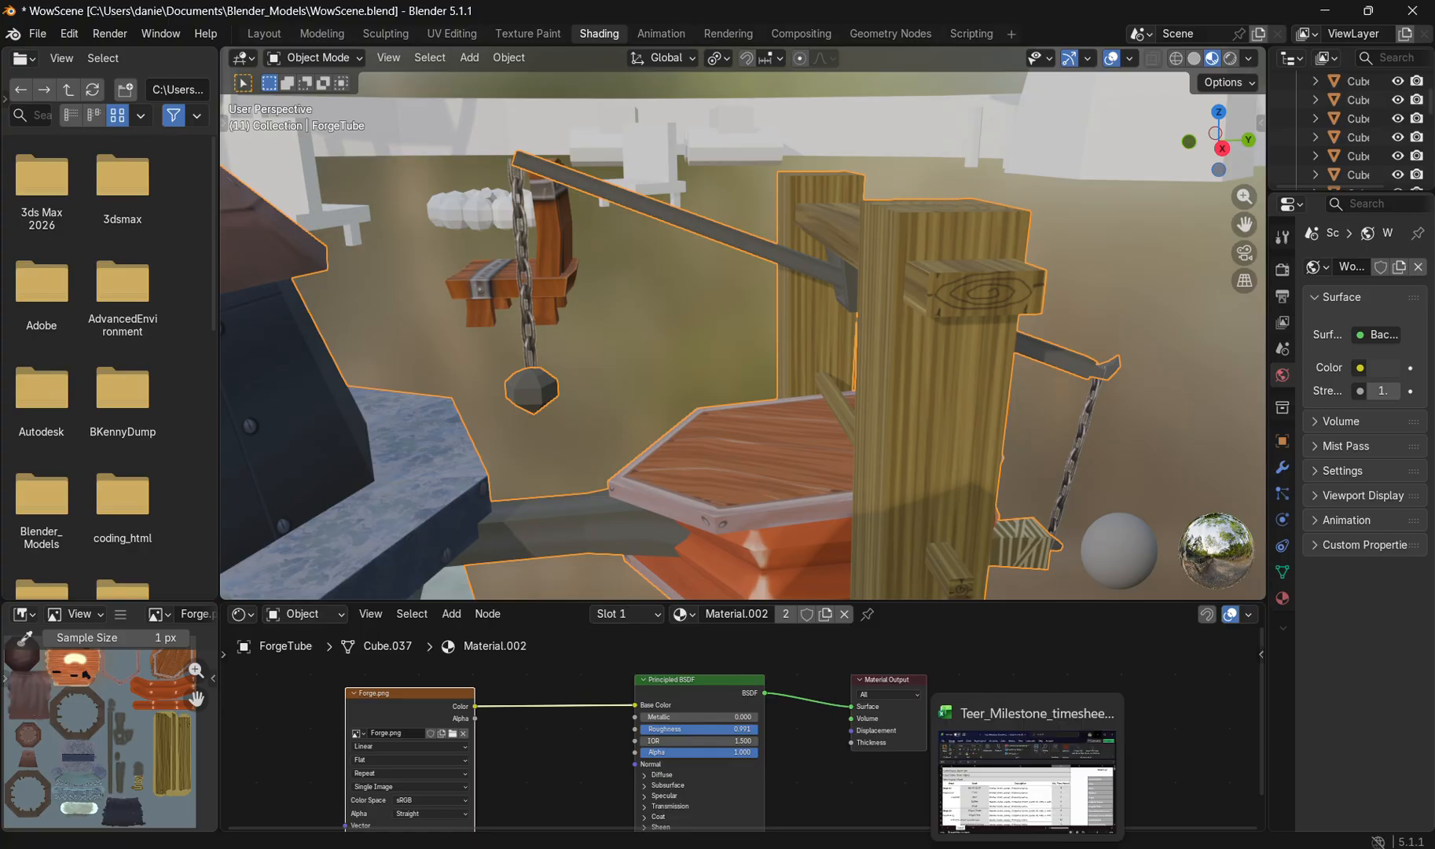
Step: Return to Photoshop and set up the regular Brush with the Hard Round preset at 9 px
{"action": "left_click", "coordinate": [959, 848]}
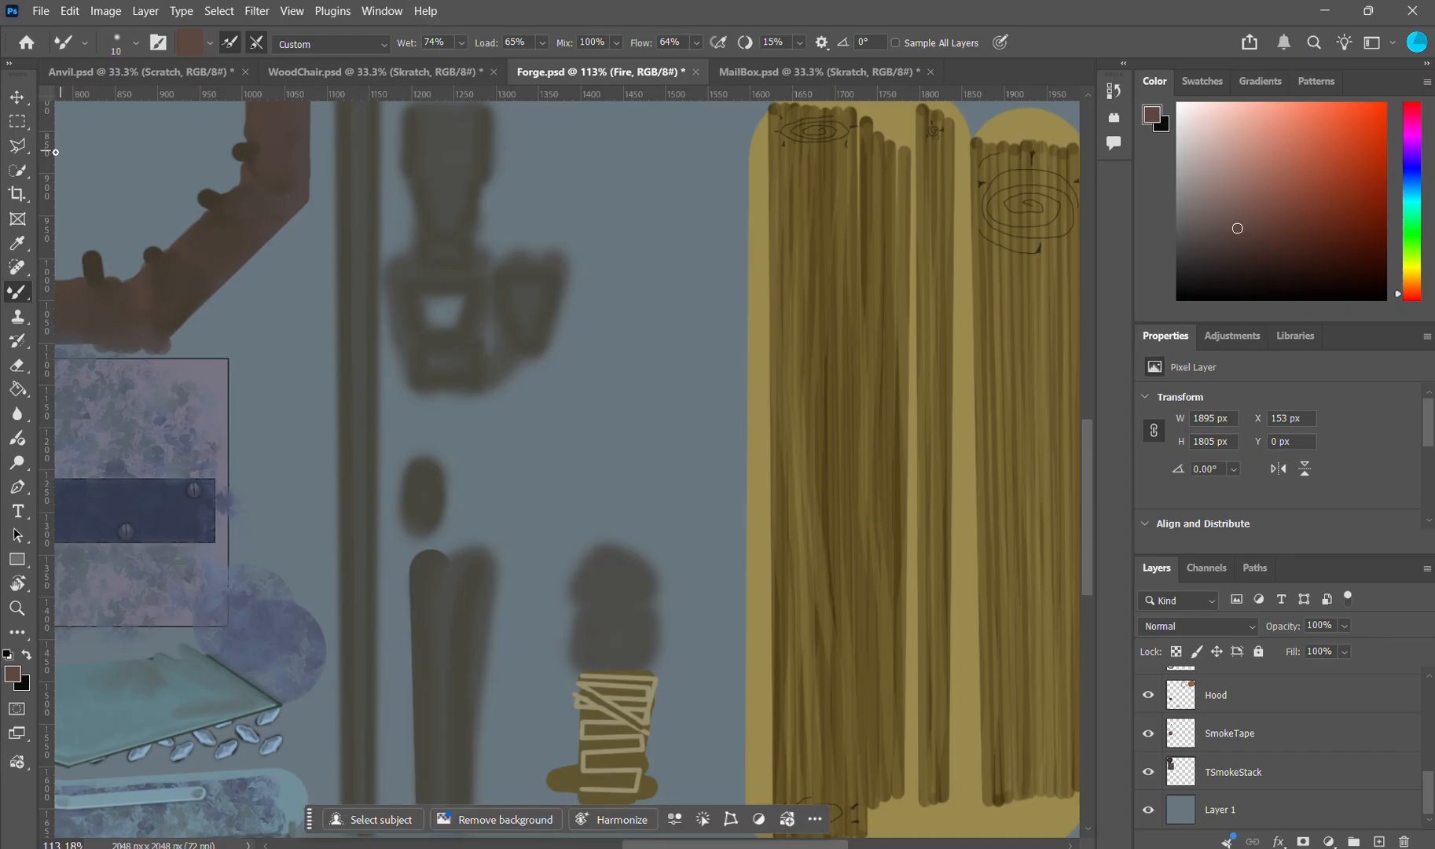
{"action": "right_click", "coordinate": [17, 299]}
{"action": "left_click", "coordinate": [87, 290]}
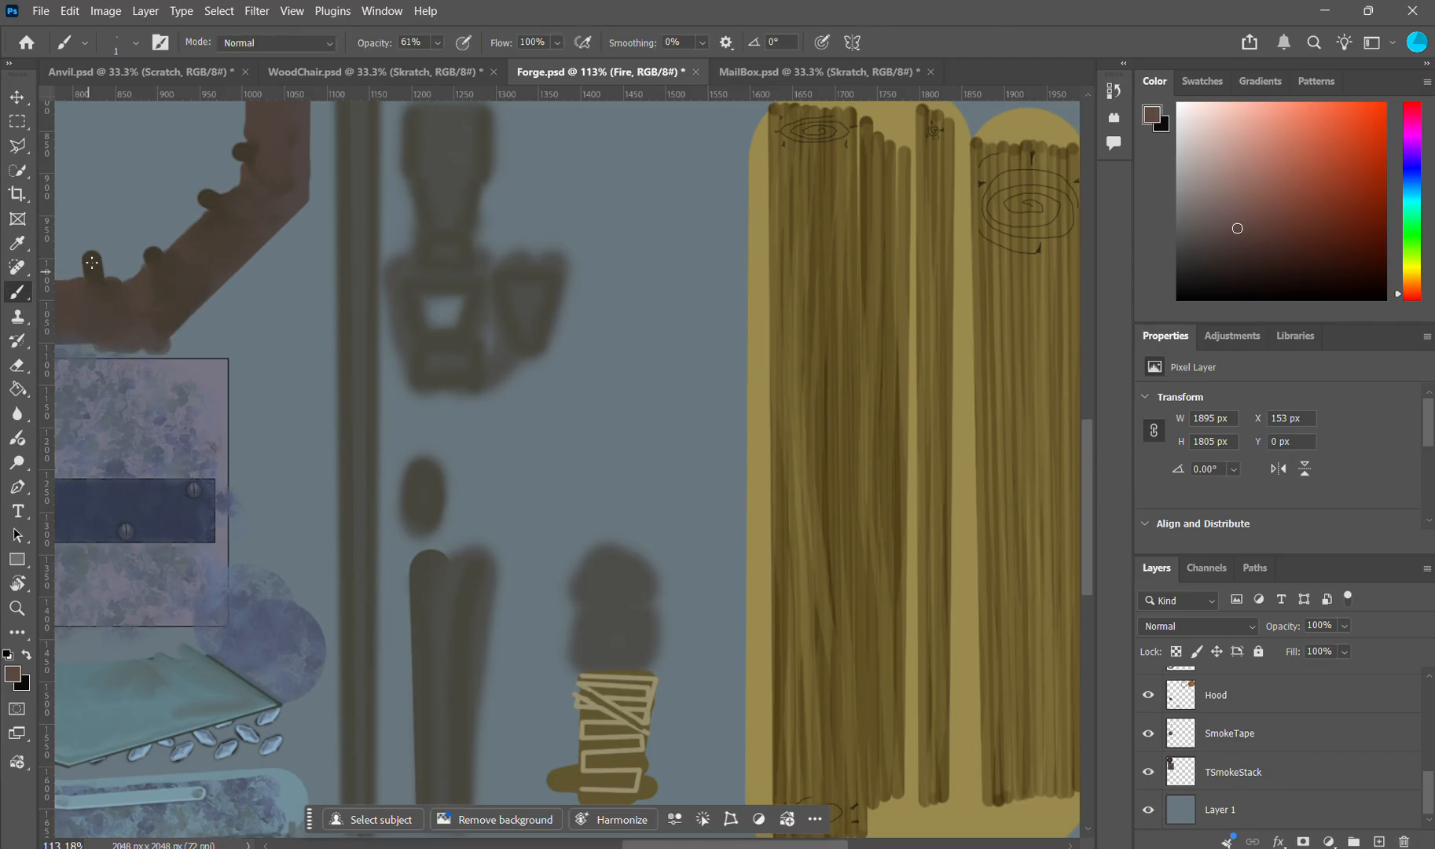
{"action": "left_click", "coordinate": [116, 45]}
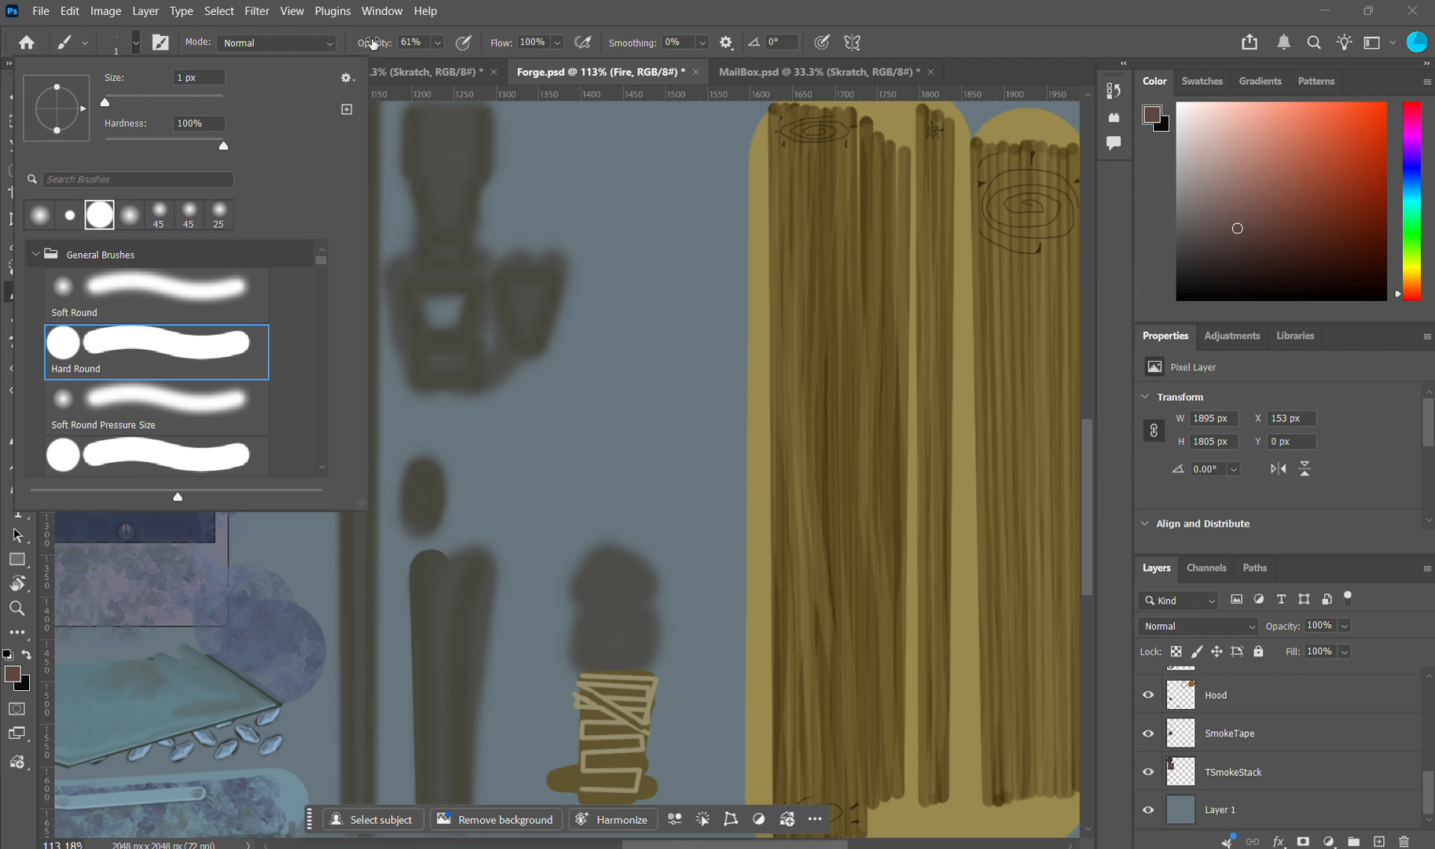
{"action": "double_click", "coordinate": [174, 351]}
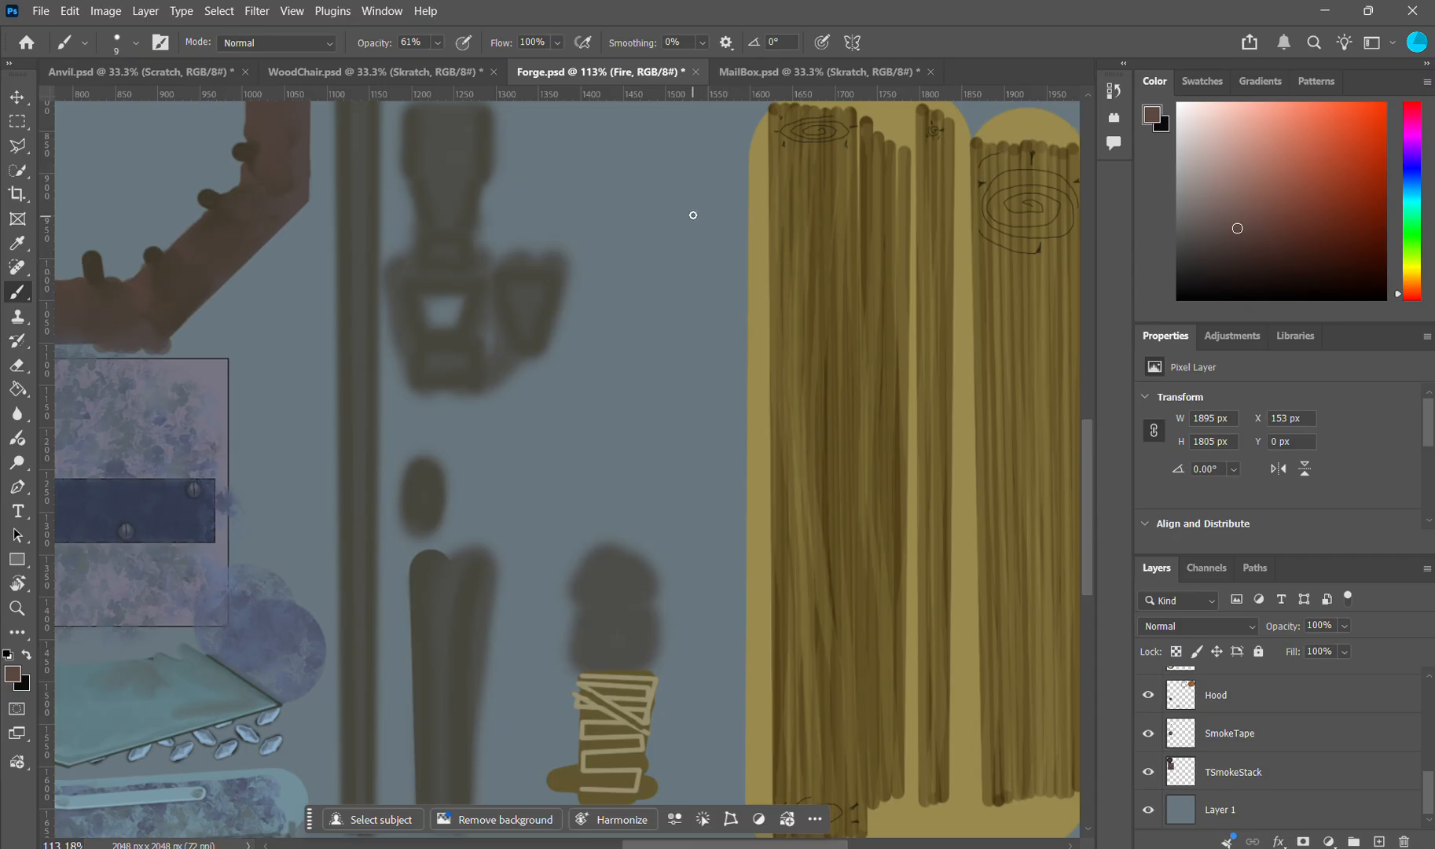
Step: Try overlapping vertical grain strokes in the empty area beside the wooden planks and undo them
{"action": "mouse_move", "coordinate": [690, 198]}
{"action": "left_mouse_down"}
{"action": "mouse_move", "coordinate": [678, 488]}
{"action": "mouse_move", "coordinate": [697, 195]}
{"action": "left_mouse_up"}
{"action": "mouse_move", "coordinate": [693, 261]}
{"action": "left_mouse_down"}
{"action": "mouse_move", "coordinate": [689, 498]}
{"action": "mouse_move", "coordinate": [697, 299]}
{"action": "left_mouse_up"}
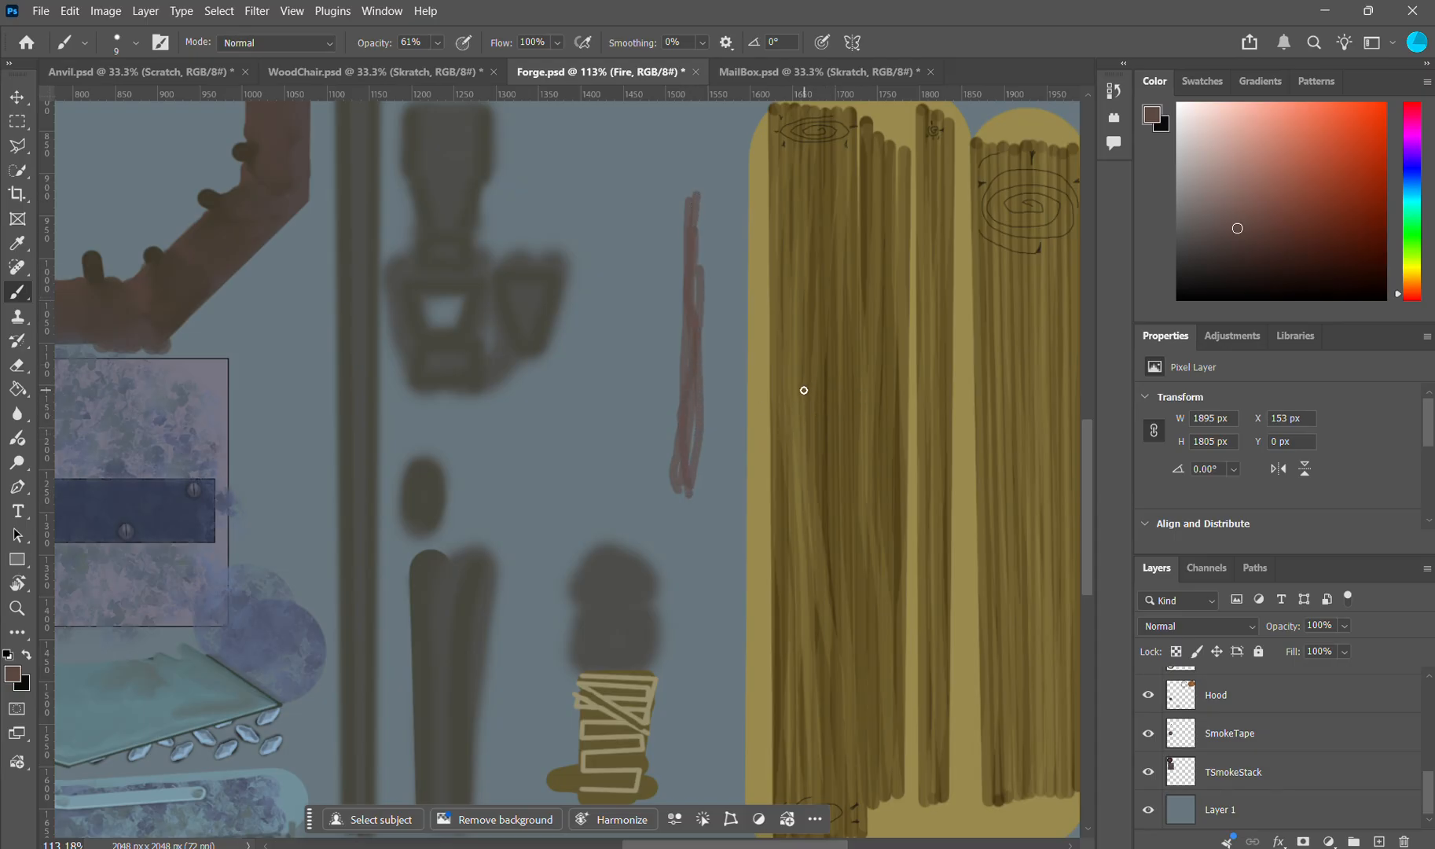
{"action": "key", "text": "ctrl+z"}
{"action": "key", "text": "ctrl+z"}
{"action": "key", "text": "ctrl+z"}
{"action": "key", "text": "ctrl+z"}
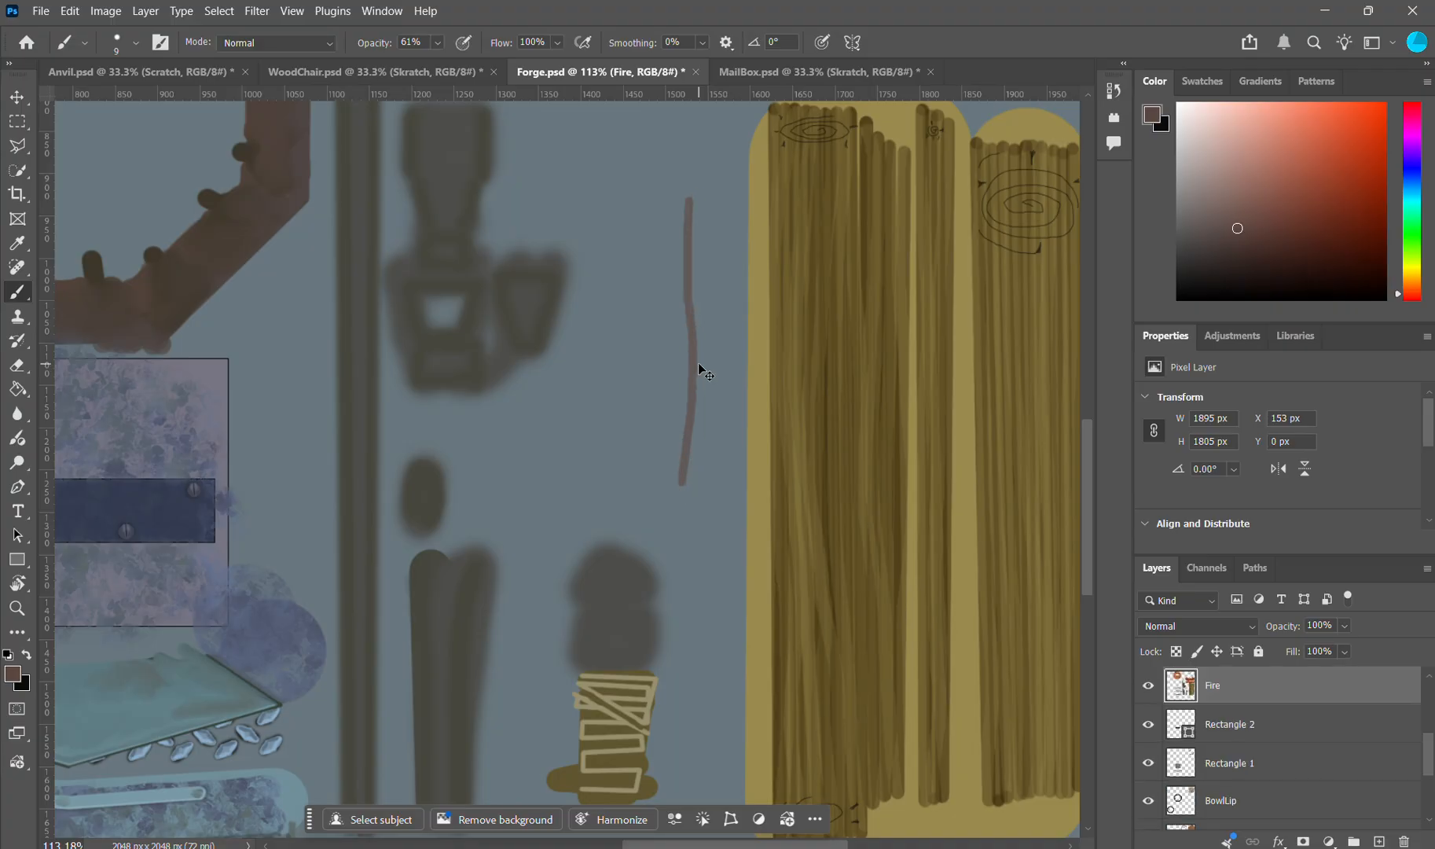
Step: Examine the wooden planks and the orange bellows pieces with their highlights in the forge texture
{"action": "scroll", "coordinate": [699, 364], "scroll_direction": "down", "scroll_amount": 3}
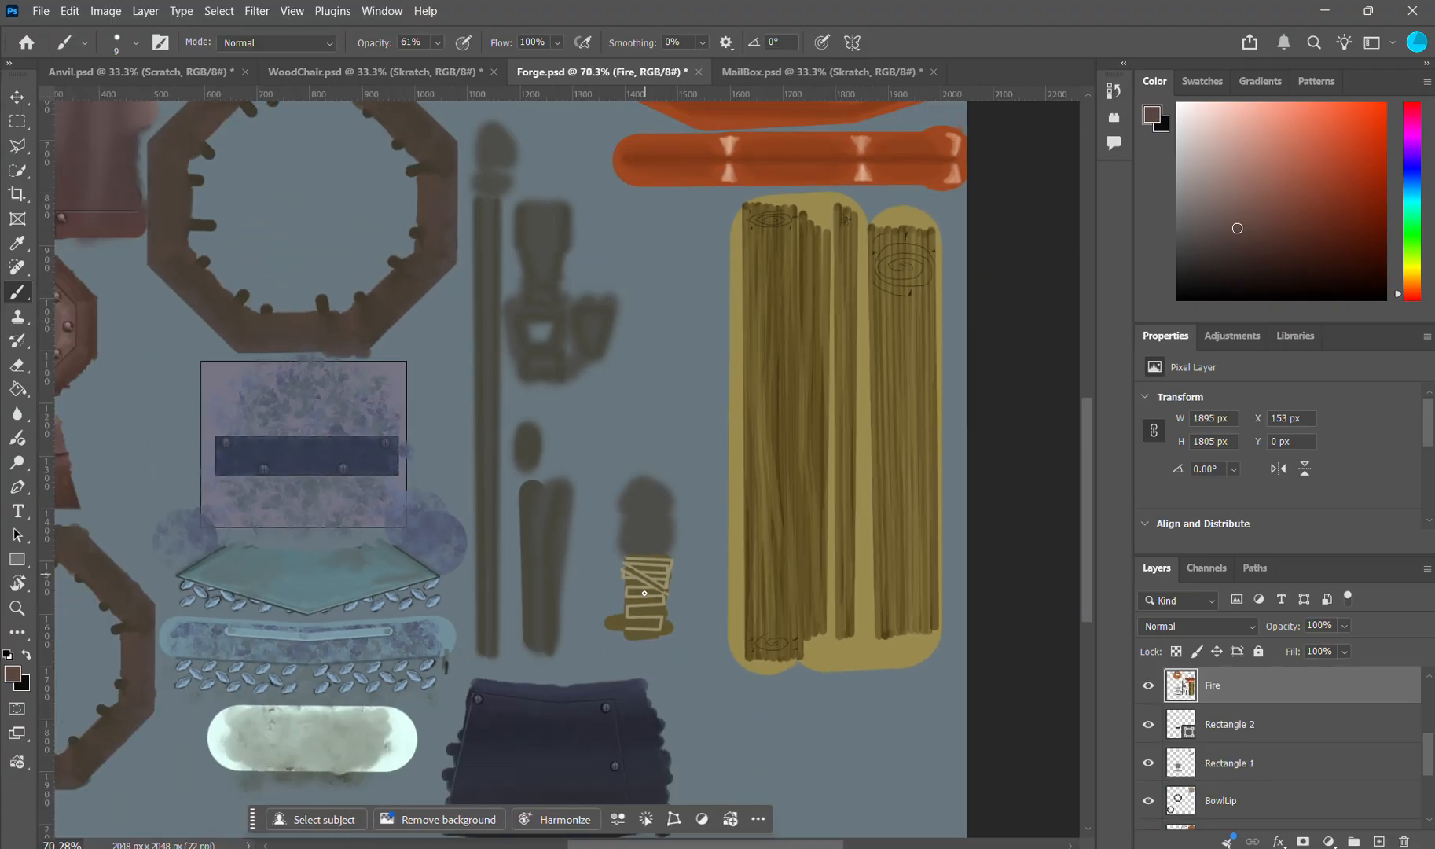
{"action": "scroll", "coordinate": [902, 388], "scroll_direction": "up", "scroll_amount": 2}
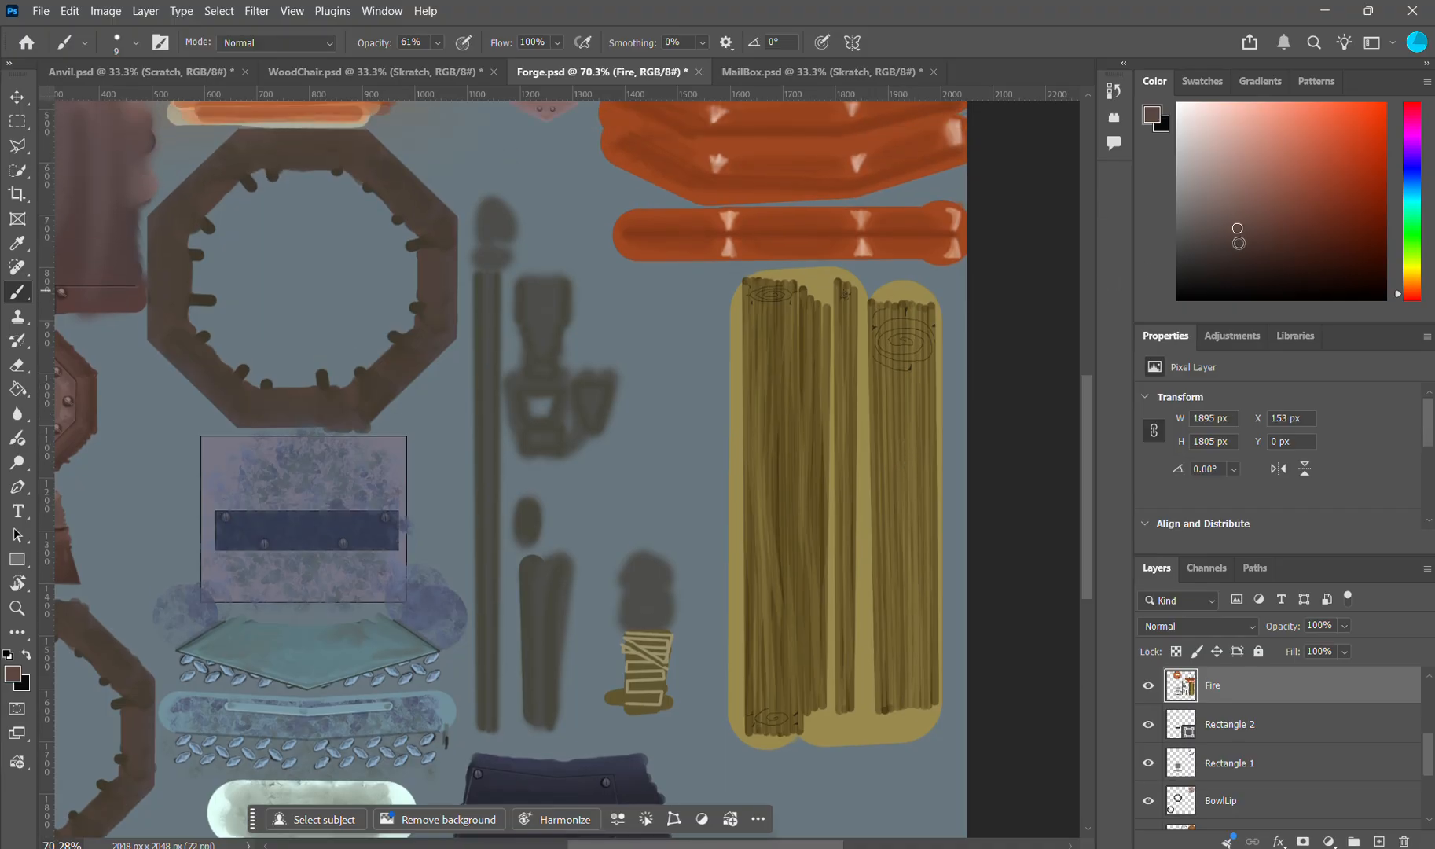
{"action": "scroll", "coordinate": [829, 421], "scroll_direction": "up", "scroll_amount": 1}
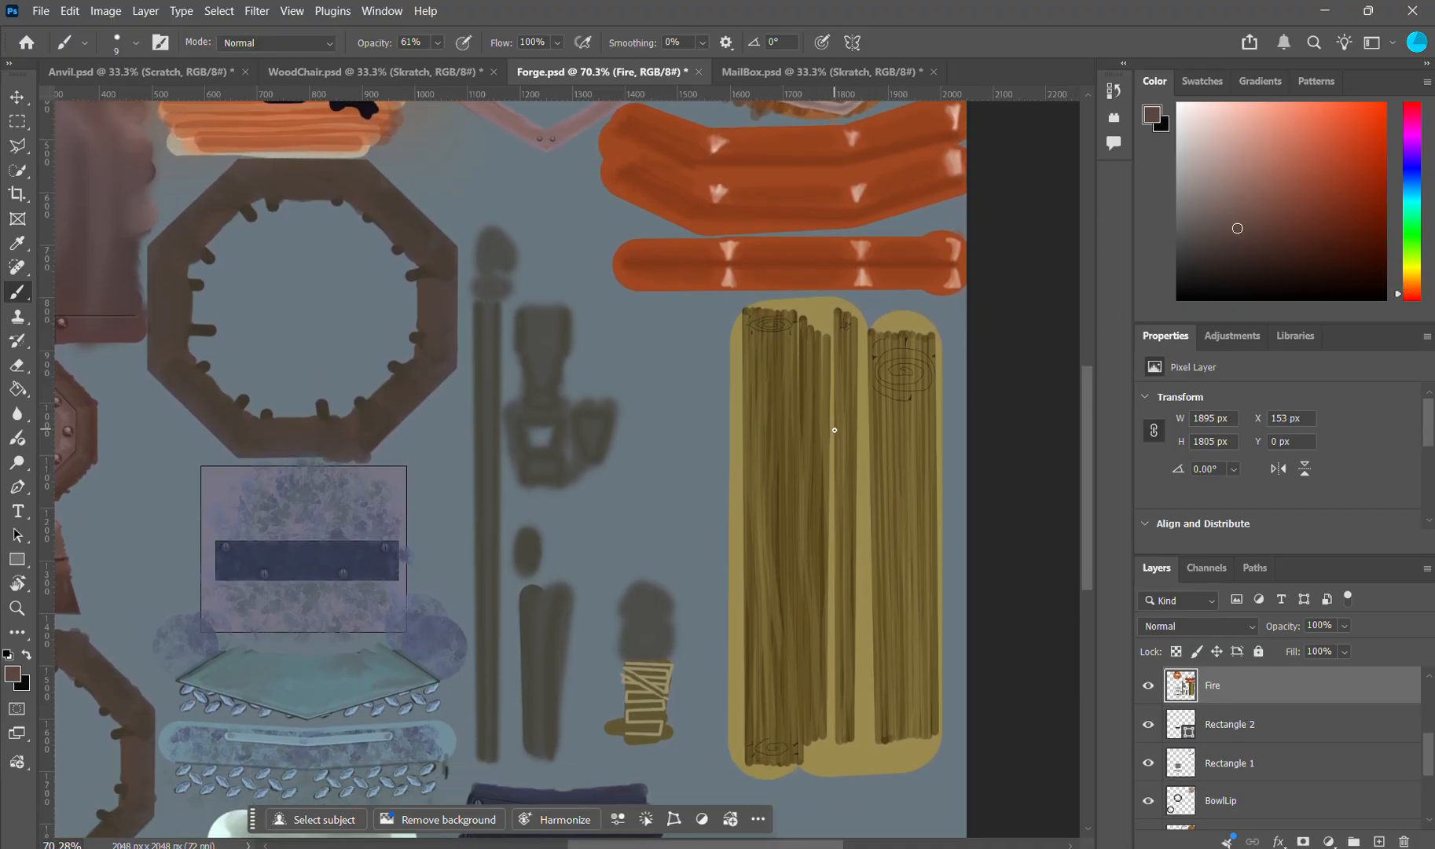
{"action": "scroll", "coordinate": [834, 430], "scroll_direction": "down", "scroll_amount": 1}
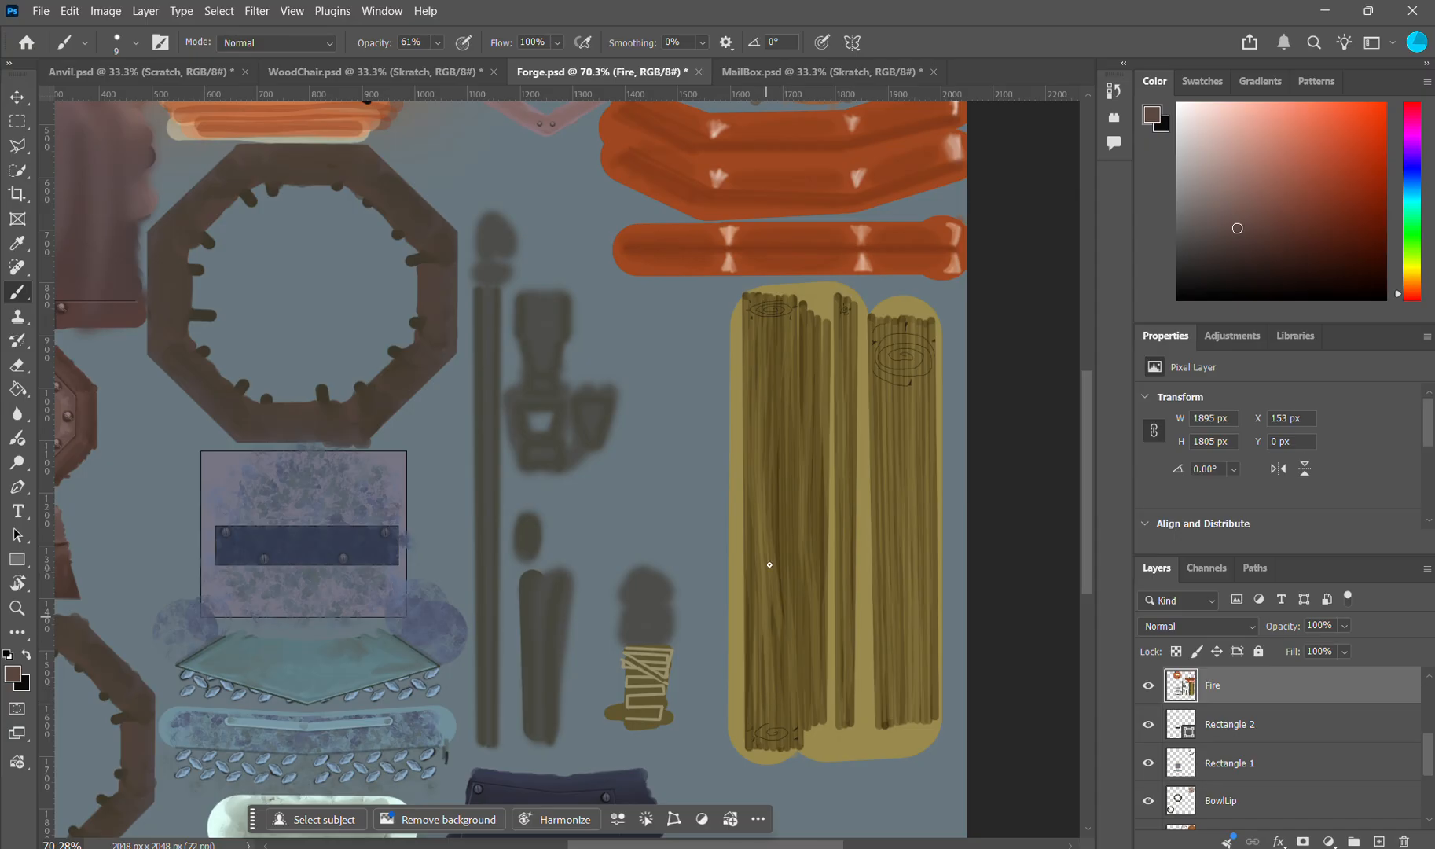
{"action": "scroll", "coordinate": [609, 417], "scroll_direction": "up", "scroll_amount": 7}
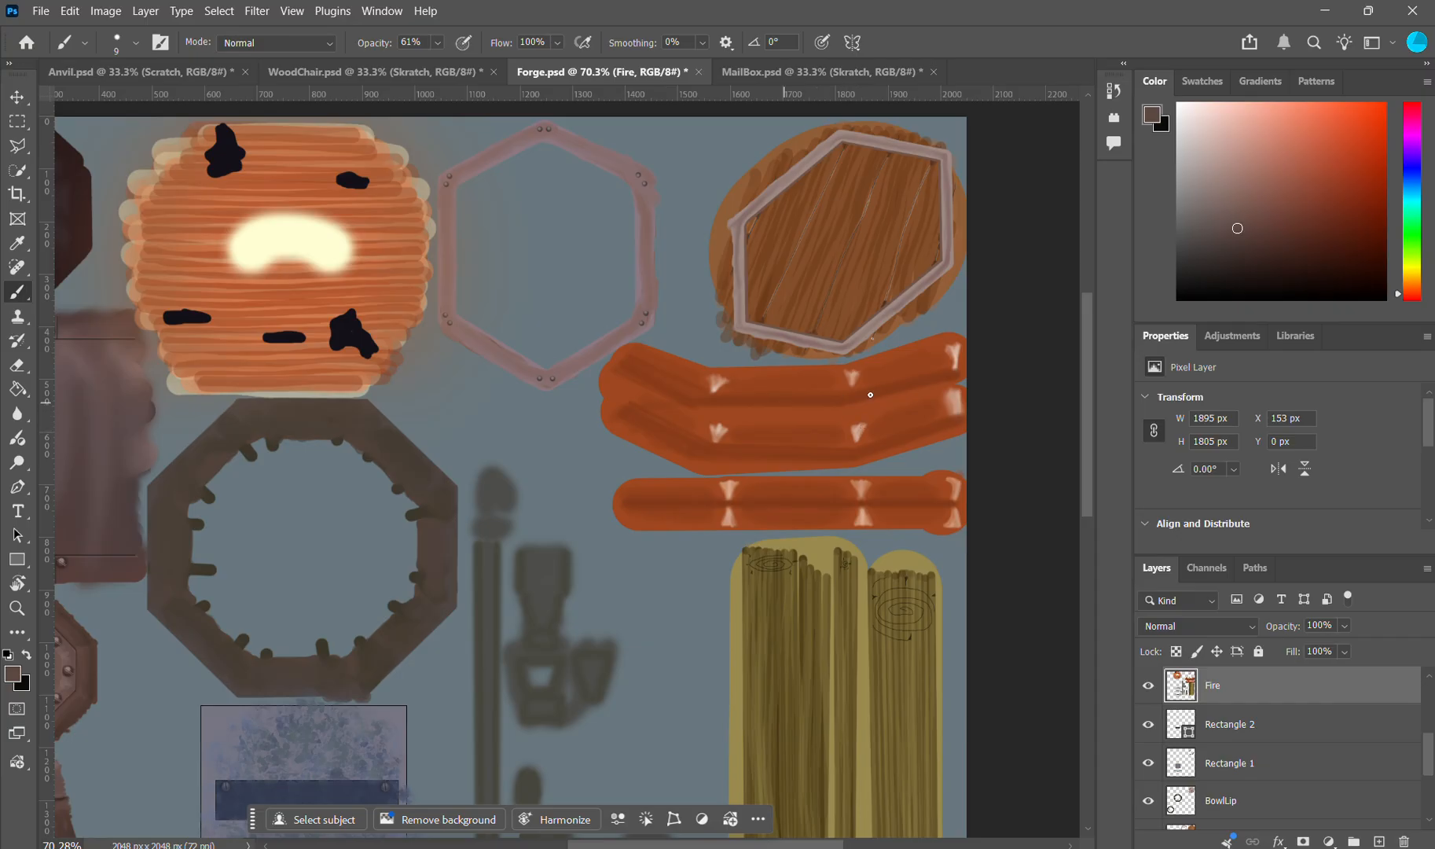
Step: Switch to Blender and view the forge's orange bellows from a low side angle
{"action": "left_click", "coordinate": [963, 847]}
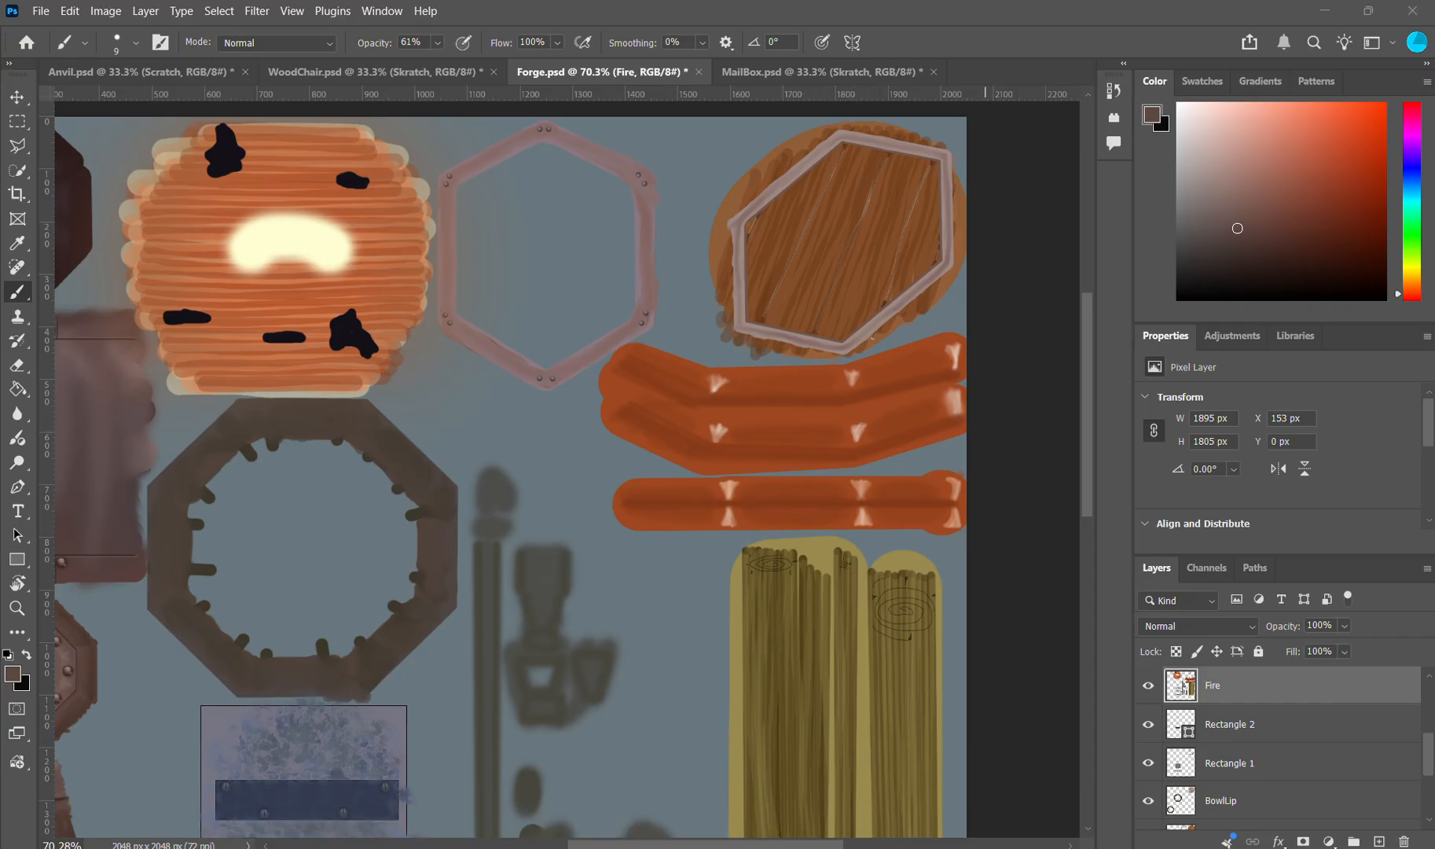
{"action": "left_click", "coordinate": [963, 848]}
{"action": "mouse_move", "coordinate": [795, 445]}
{"action": "left_mouse_down"}
{"action": "mouse_move", "coordinate": [789, 374]}
{"action": "mouse_move", "coordinate": [810, 394]}
{"action": "mouse_move", "coordinate": [757, 444]}
{"action": "left_mouse_up"}
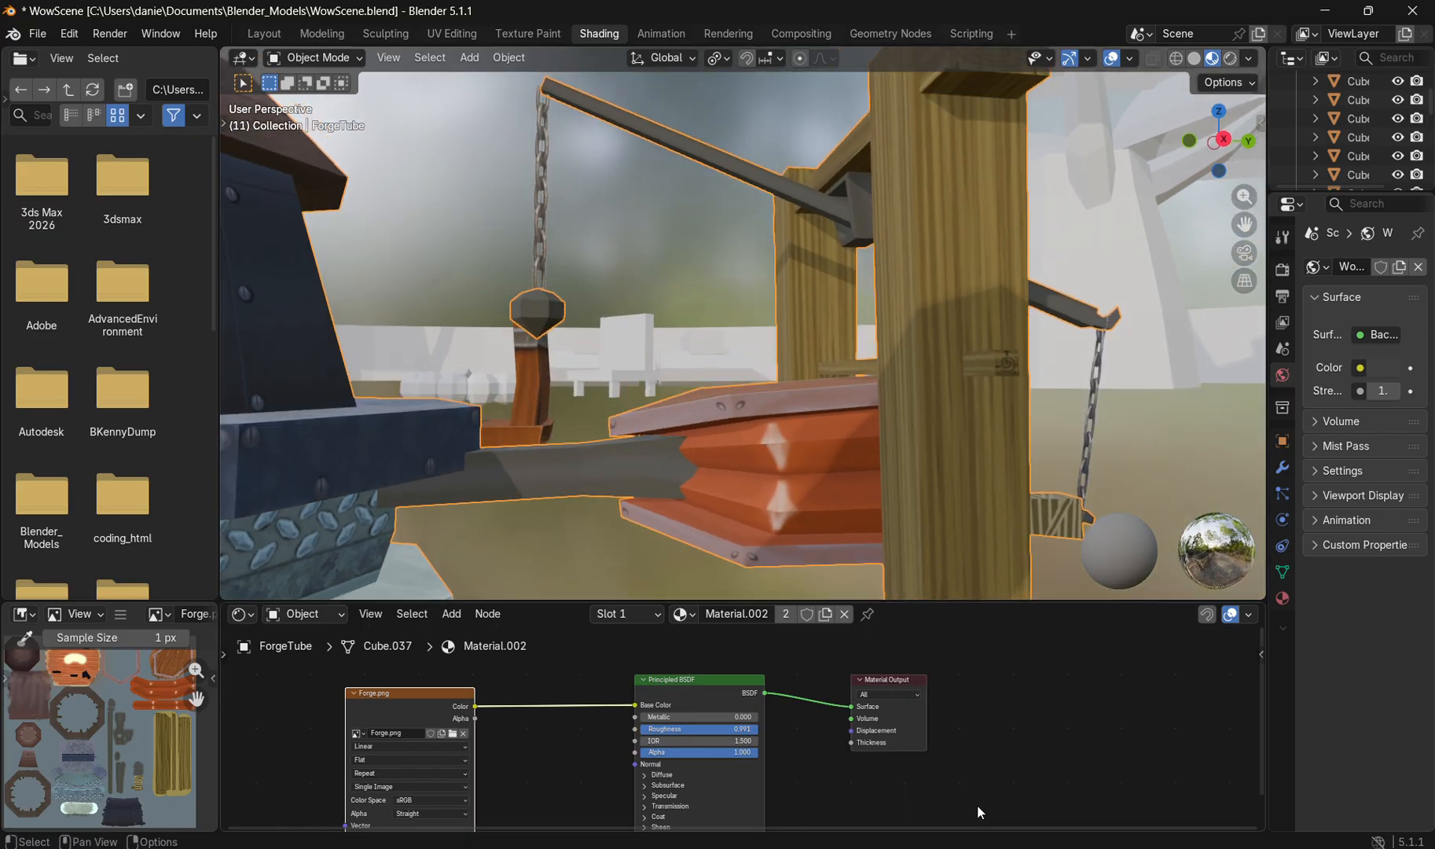
{"action": "mouse_move", "coordinate": [1027, 847]}
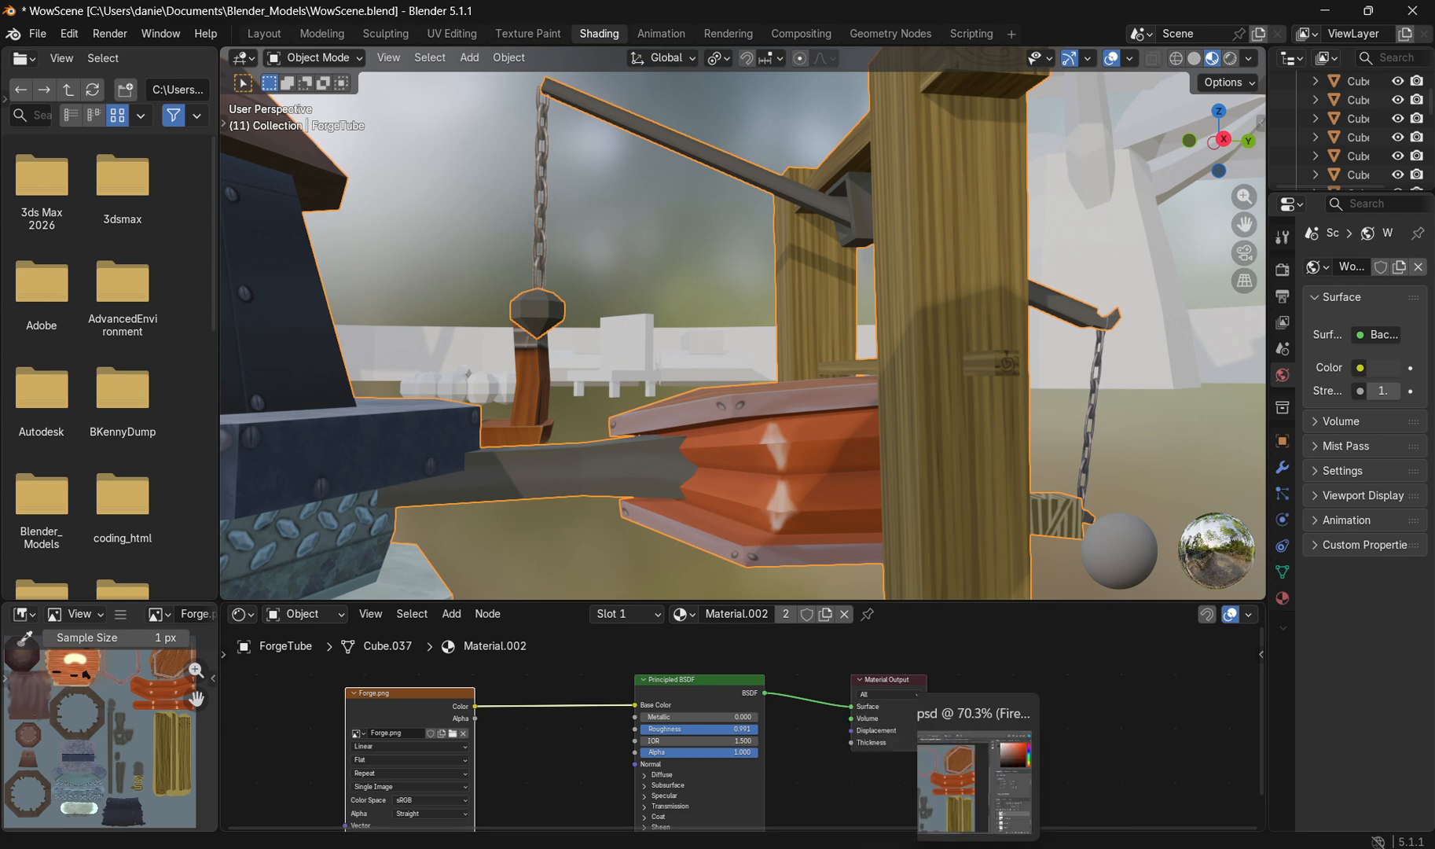
Step: Return to Photoshop and look over the whole forge texture from the bellows down to the bottom pieces
{"action": "left_click", "coordinate": [948, 848]}
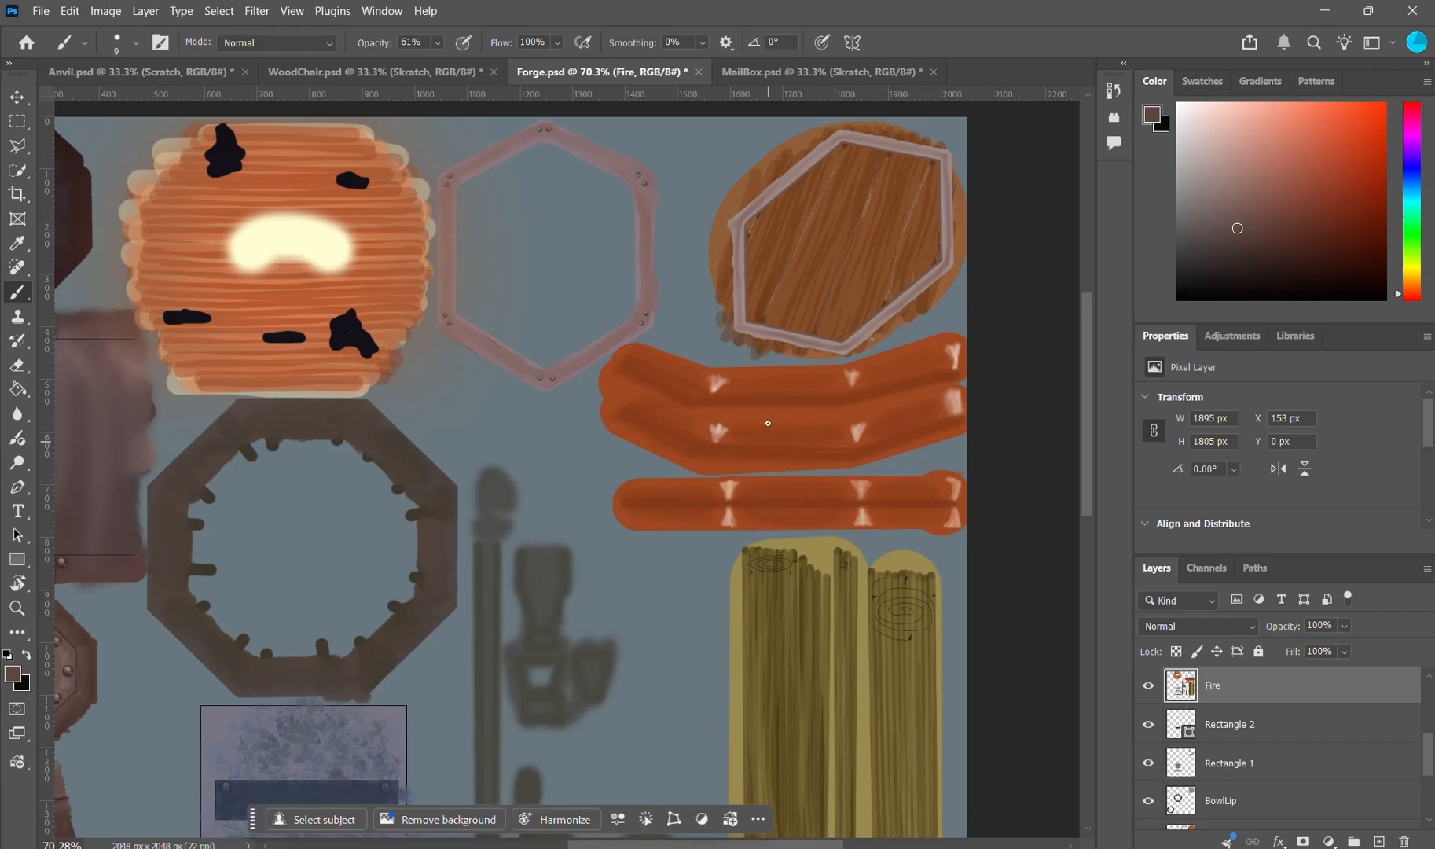
{"action": "scroll", "coordinate": [768, 423], "scroll_direction": "down", "scroll_amount": 2}
{"action": "scroll", "coordinate": [621, 322], "scroll_direction": "down", "scroll_amount": 2}
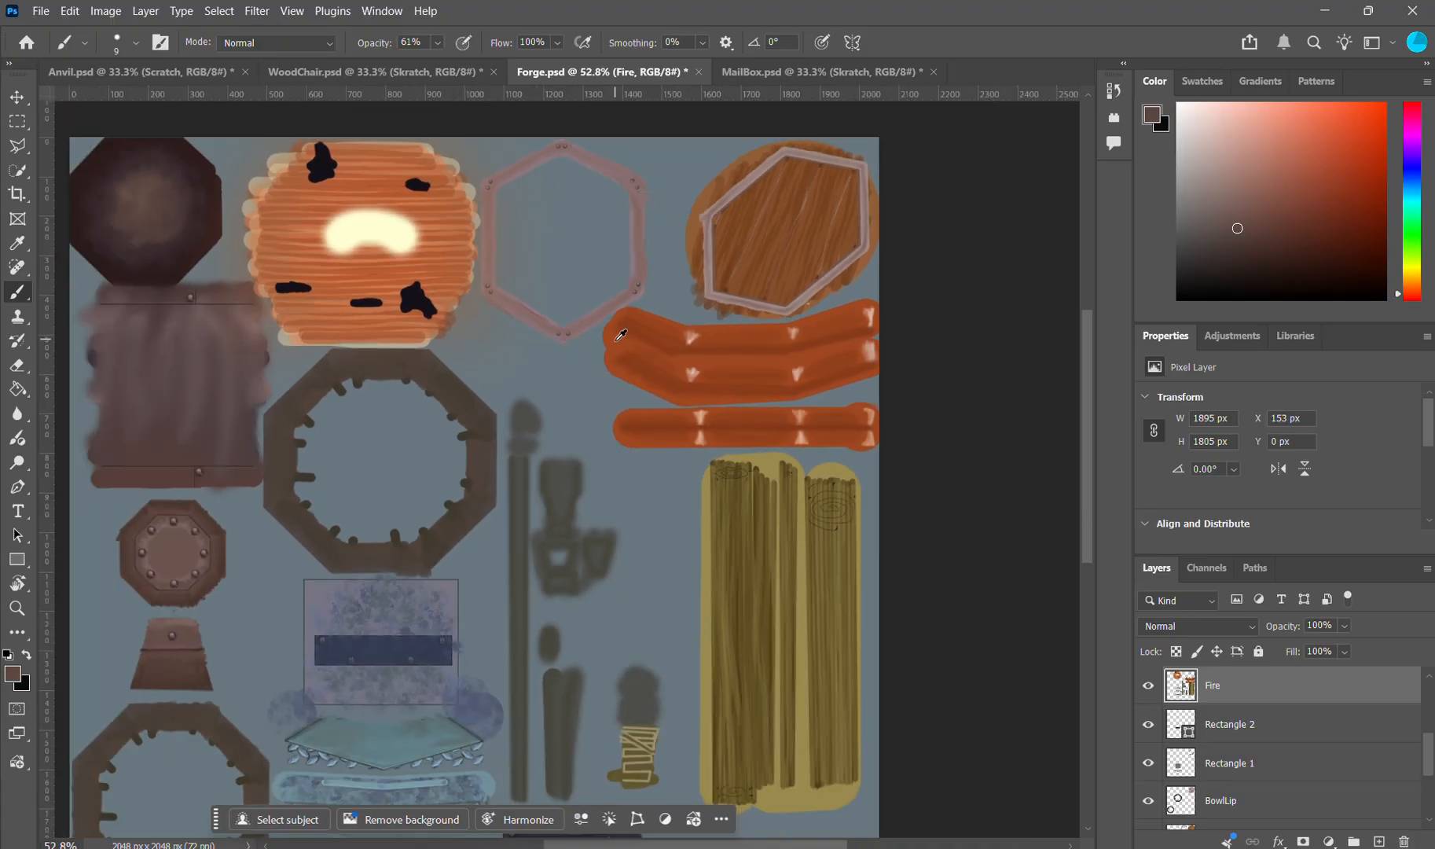
{"action": "scroll", "coordinate": [584, 393], "scroll_direction": "down", "scroll_amount": 2}
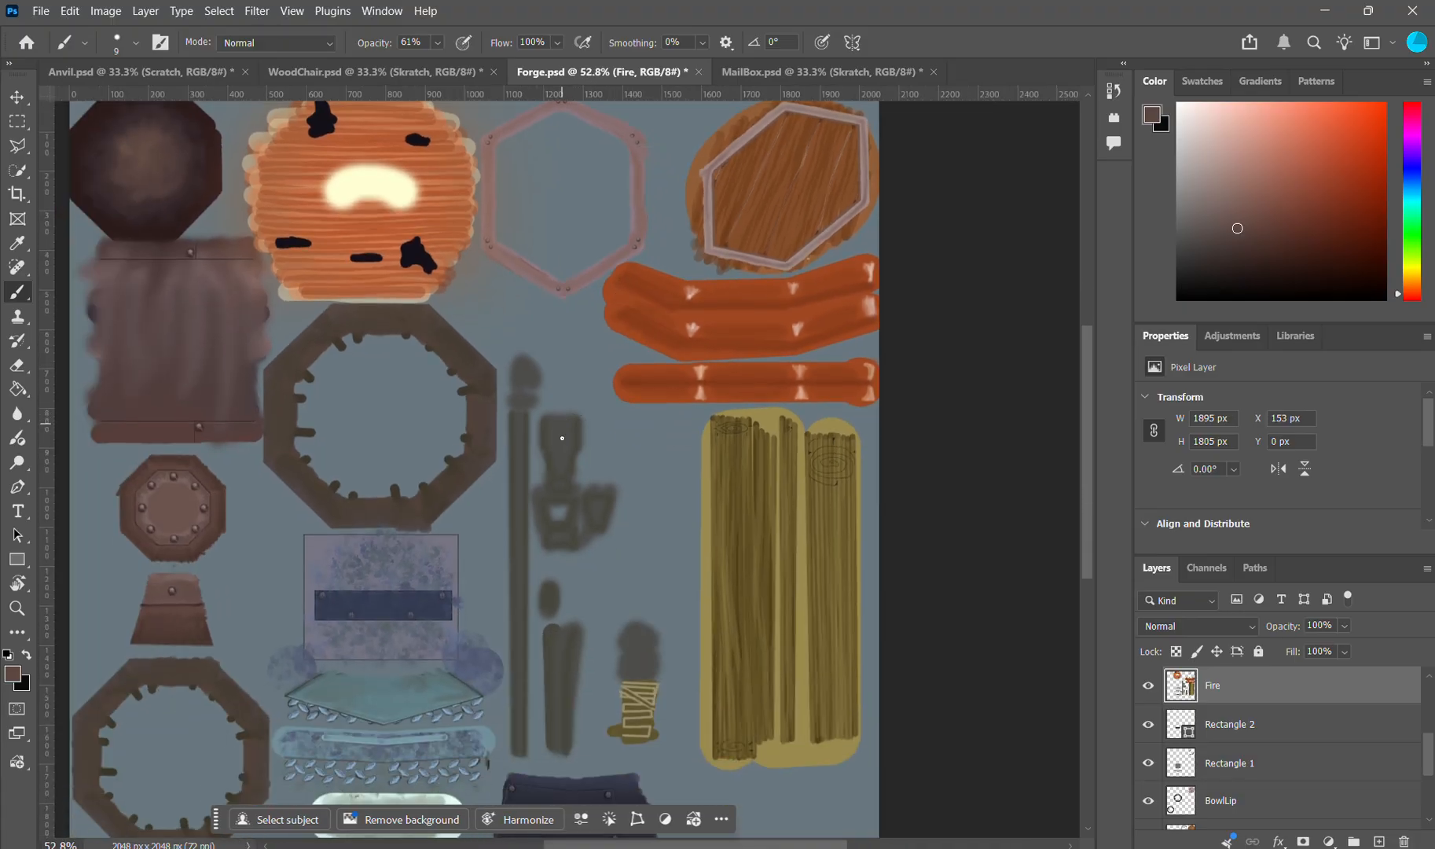
{"action": "scroll", "coordinate": [538, 518], "scroll_direction": "down", "scroll_amount": 4}
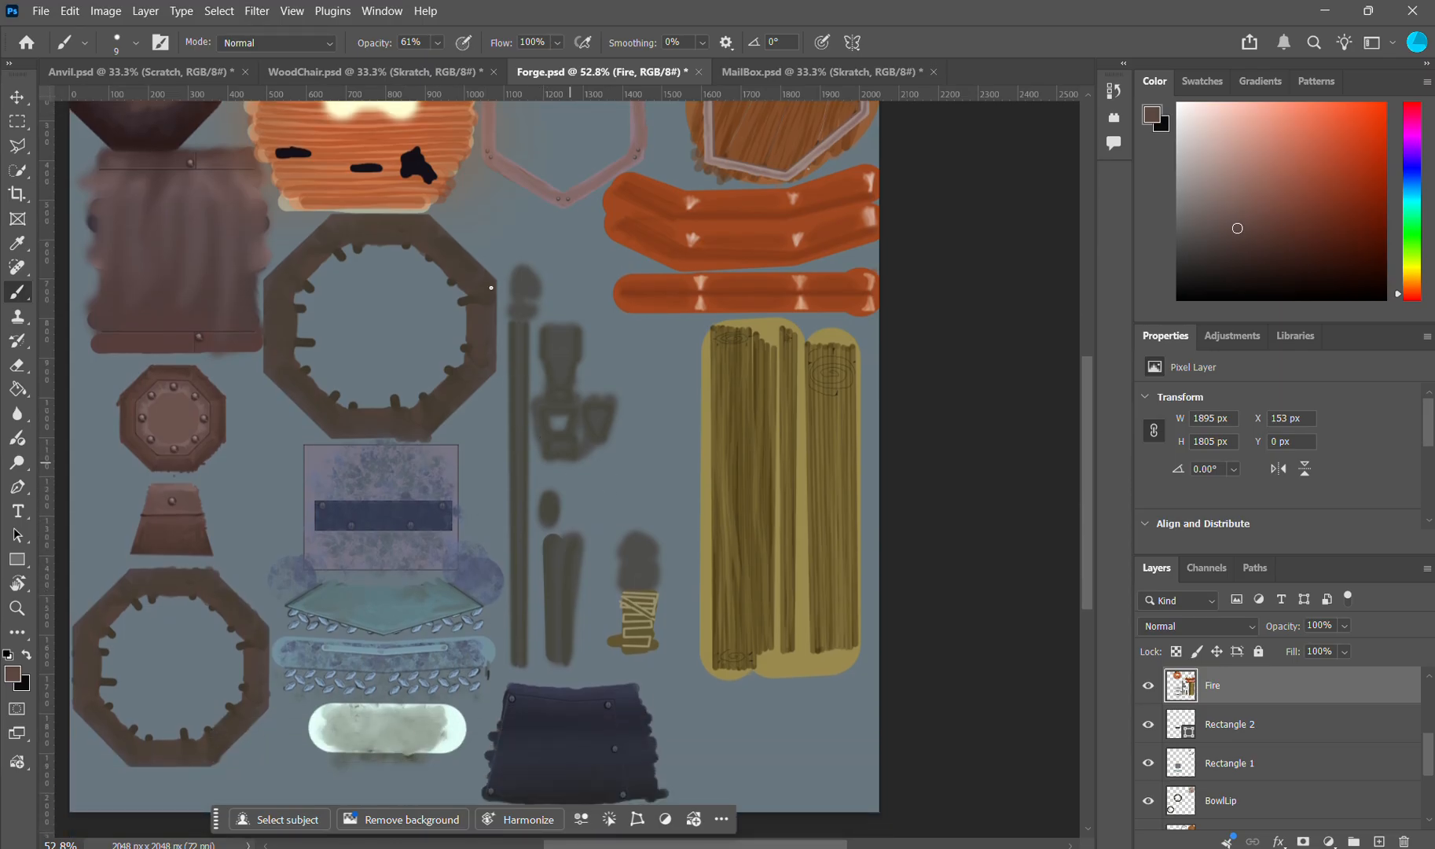
Step: Bring up the WoodChair.psd document and examine its wood planks, dark gaps and metal straps
{"action": "left_click", "coordinate": [404, 73]}
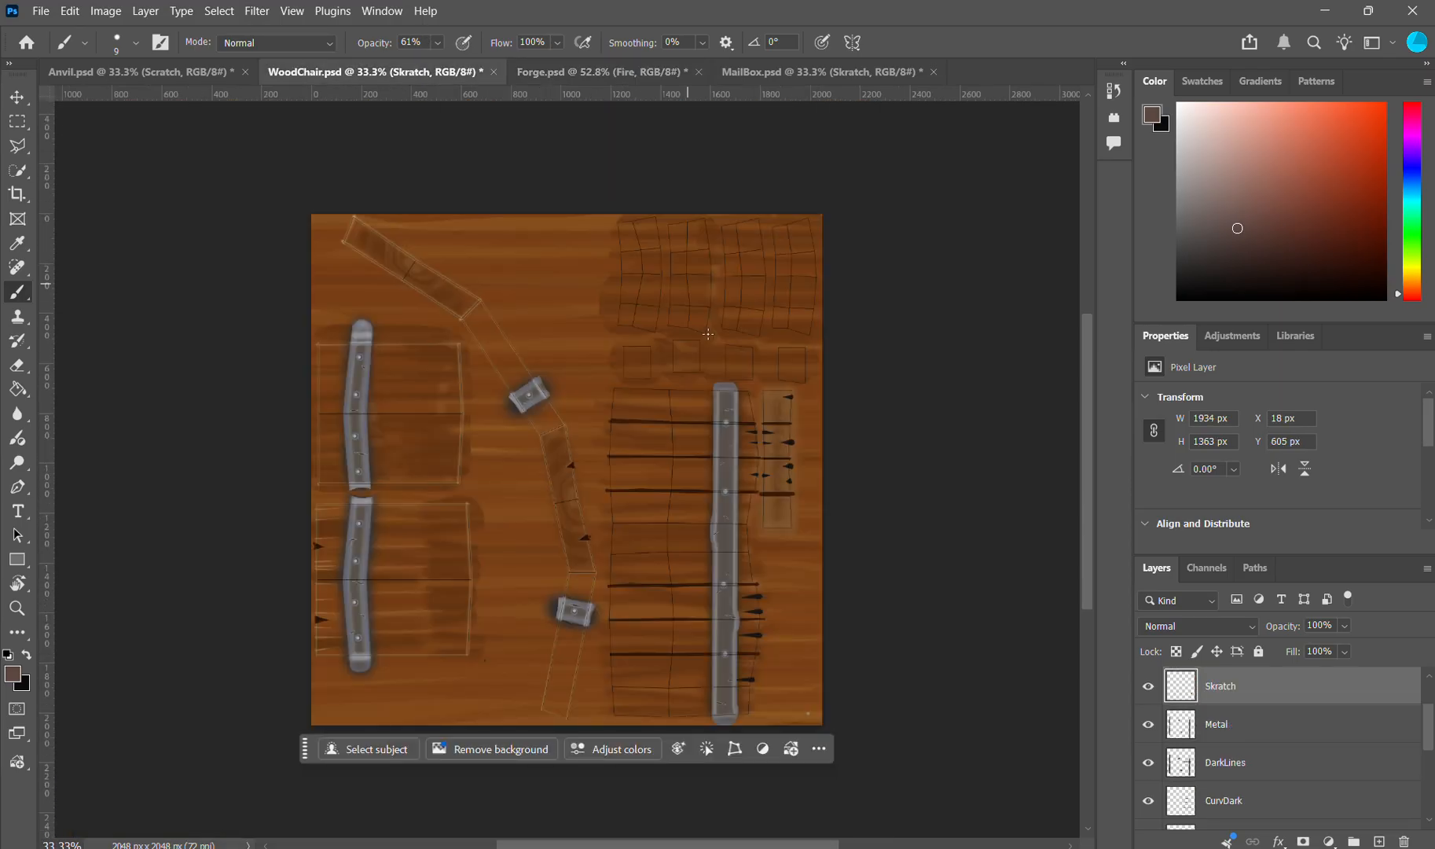
{"action": "scroll", "coordinate": [562, 322], "scroll_direction": "up", "scroll_amount": 3}
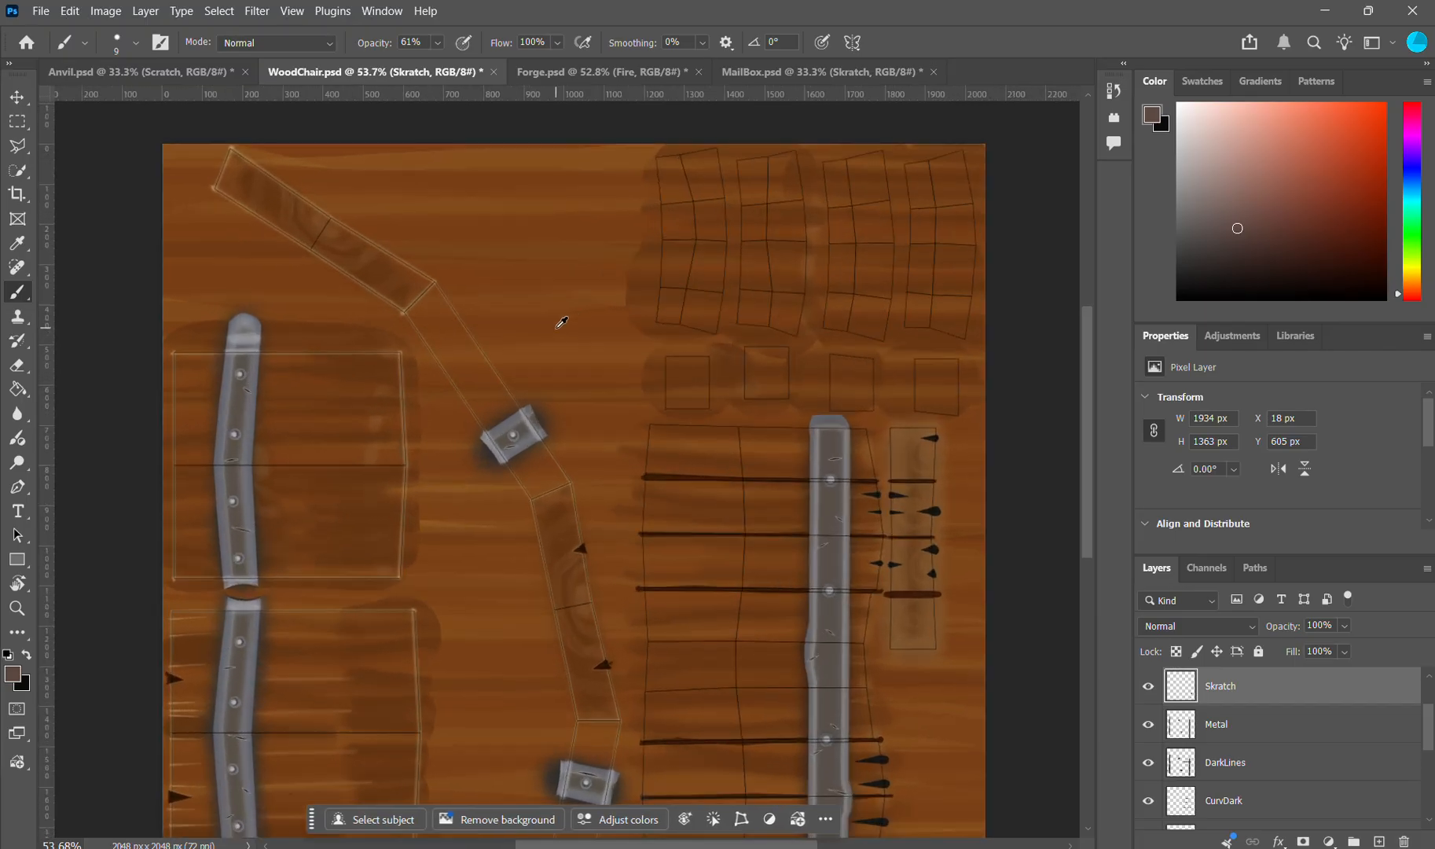
{"action": "scroll", "coordinate": [654, 277], "scroll_direction": "down", "scroll_amount": 4}
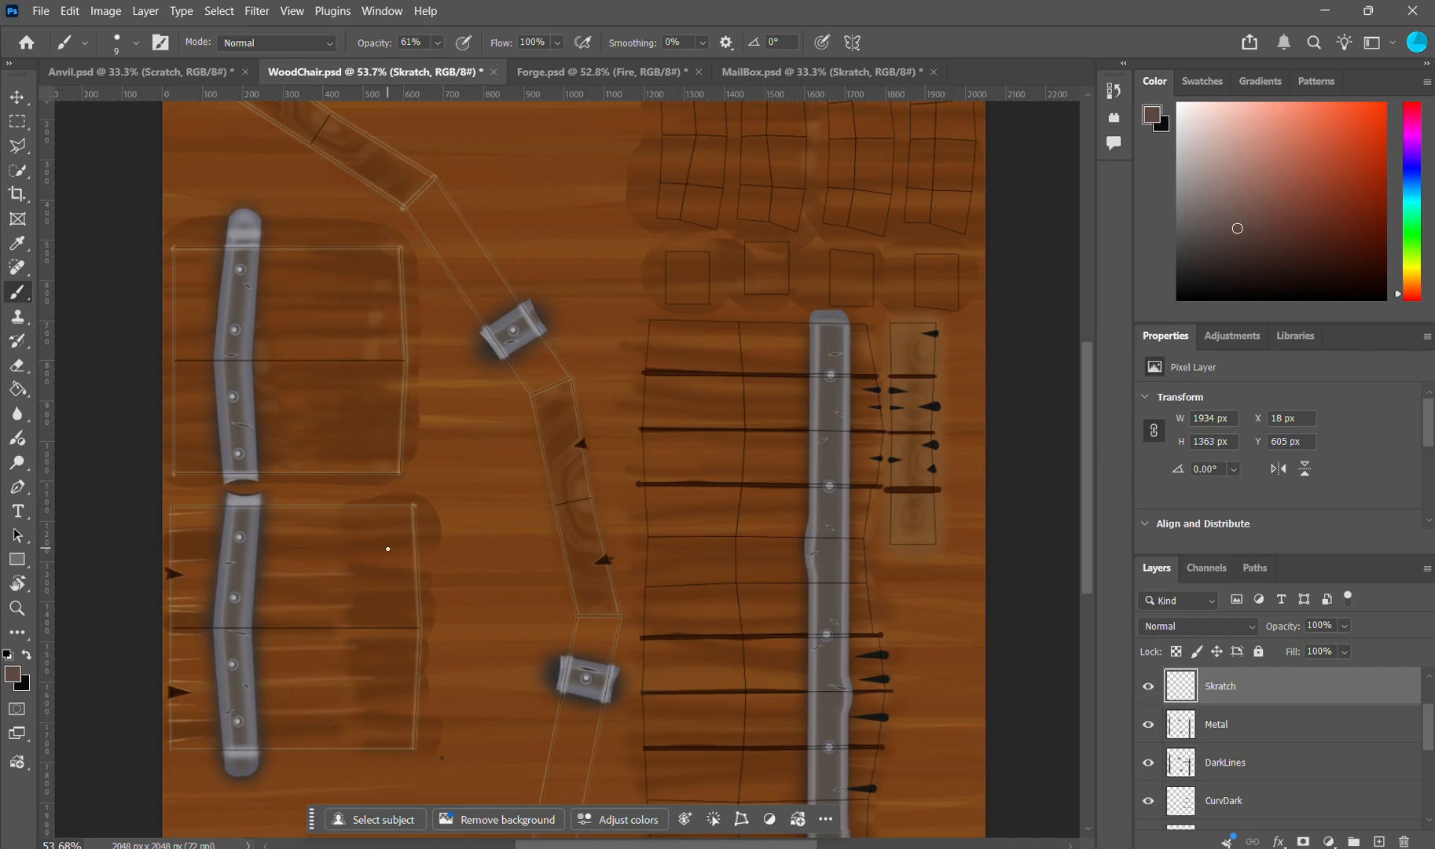
{"action": "scroll", "coordinate": [409, 507], "scroll_direction": "down", "scroll_amount": 4}
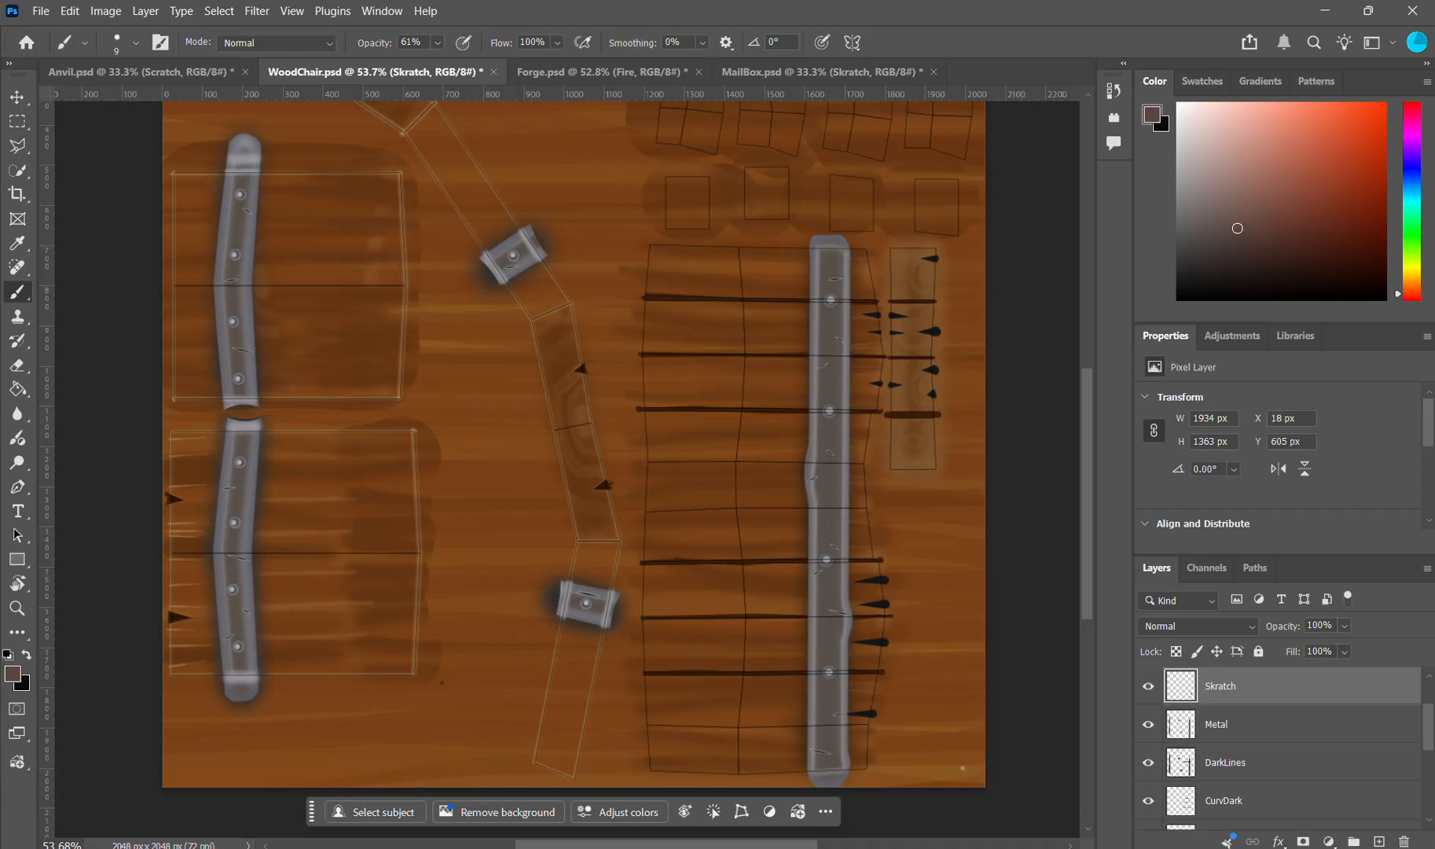
Step: Switch to Blender and inspect the textured wooden chair's backrest, seat and metal straps up close
{"action": "key", "text": "alt+Tab"}
{"action": "mouse_move", "coordinate": [726, 458]}
{"action": "left_mouse_down"}
{"action": "mouse_move", "coordinate": [664, 457]}
{"action": "mouse_move", "coordinate": [714, 453]}
{"action": "left_mouse_up"}
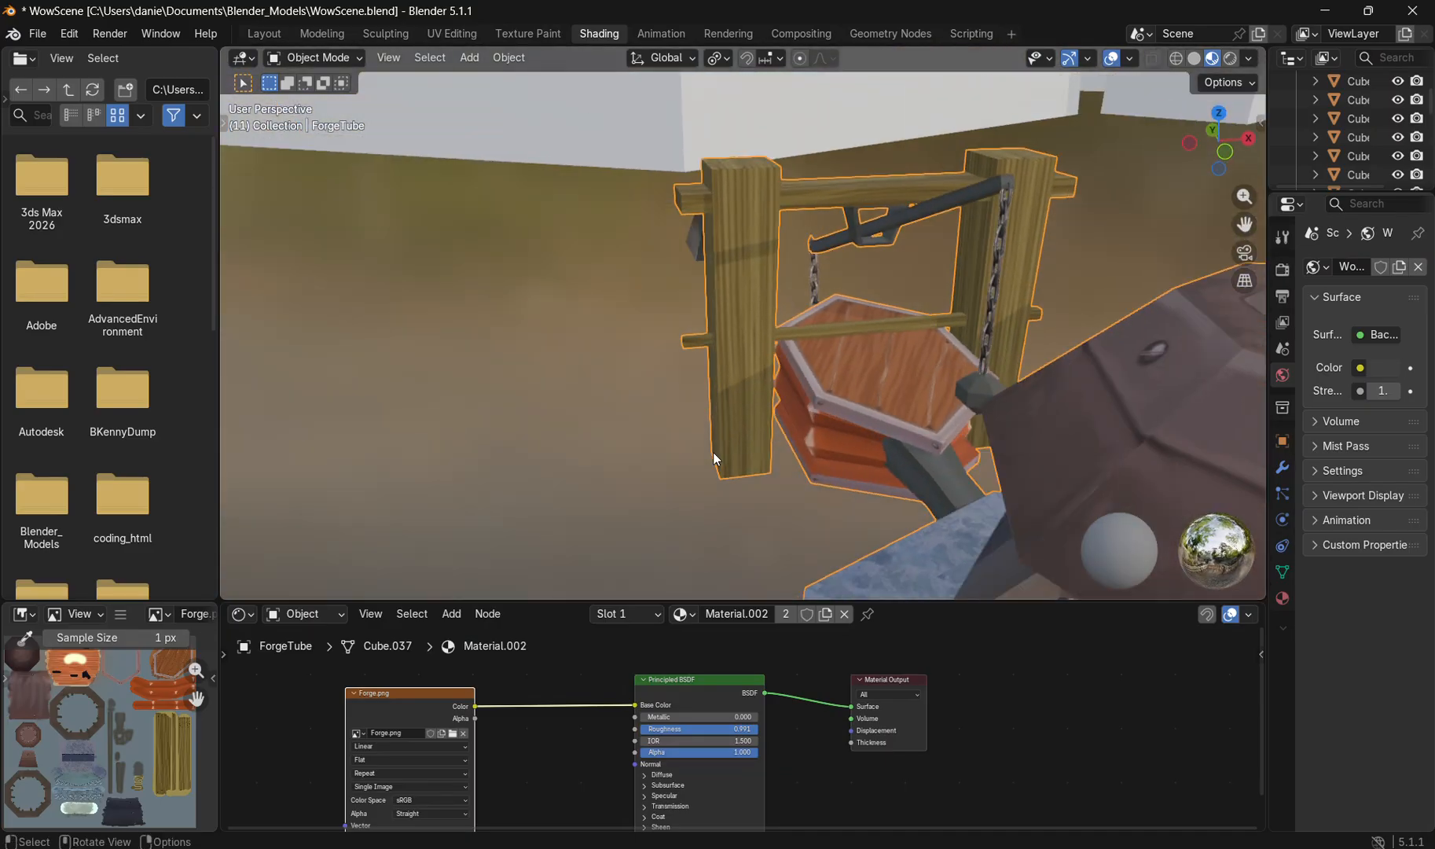
{"action": "left_click_drag", "start_coordinate": [618, 434], "coordinate": [741, 397]}
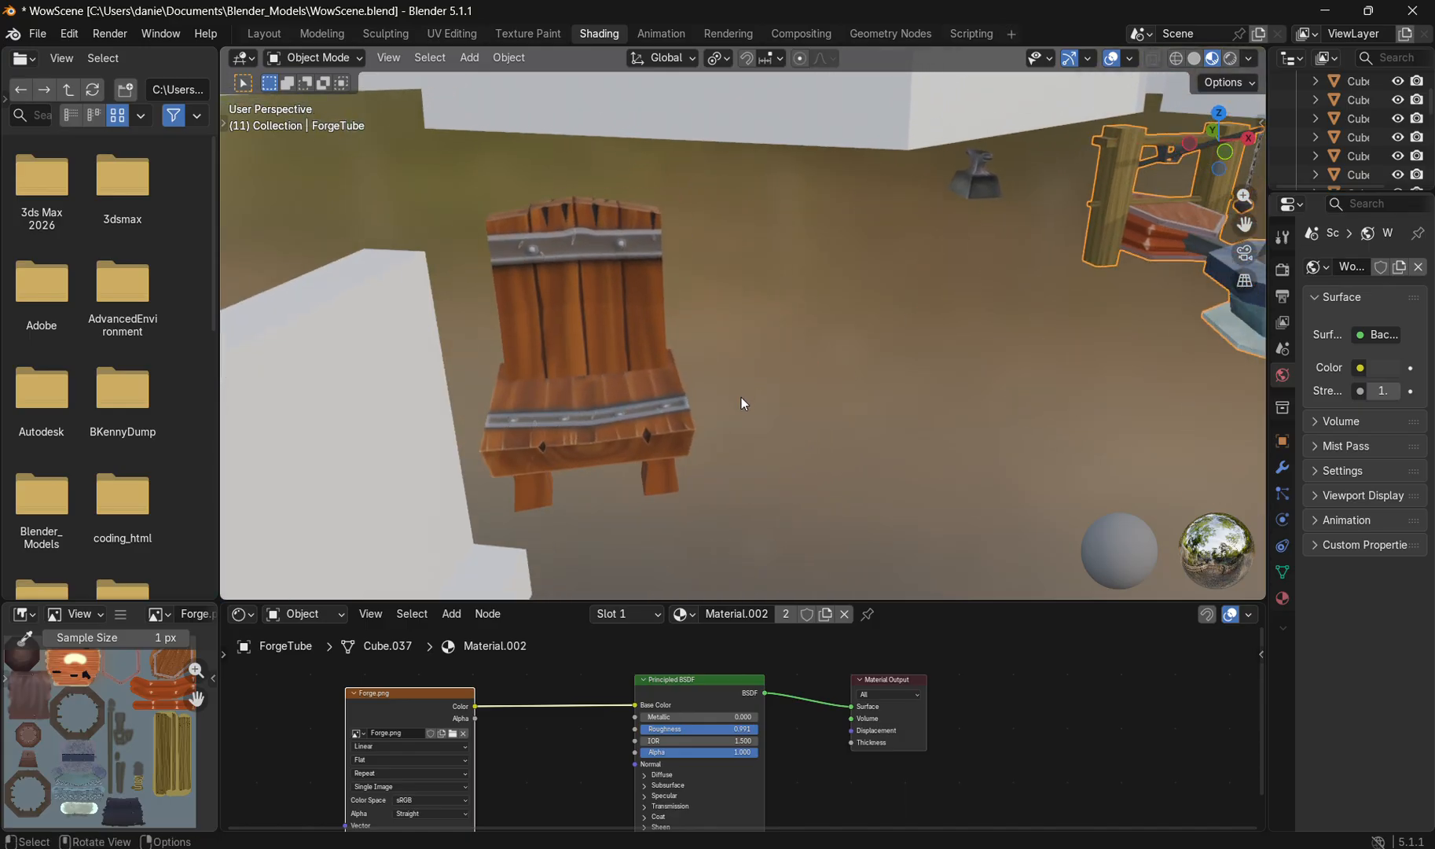
{"action": "scroll", "coordinate": [743, 402], "scroll_direction": "up", "scroll_amount": 3}
{"action": "scroll", "coordinate": [743, 404], "scroll_direction": "down", "scroll_amount": 3}
{"action": "left_click_drag", "start_coordinate": [488, 400], "coordinate": [711, 503]}
{"action": "mouse_move", "coordinate": [770, 432]}
{"action": "left_mouse_down"}
{"action": "mouse_move", "coordinate": [738, 391]}
{"action": "mouse_move", "coordinate": [790, 432]}
{"action": "mouse_move", "coordinate": [786, 450]}
{"action": "left_mouse_up"}
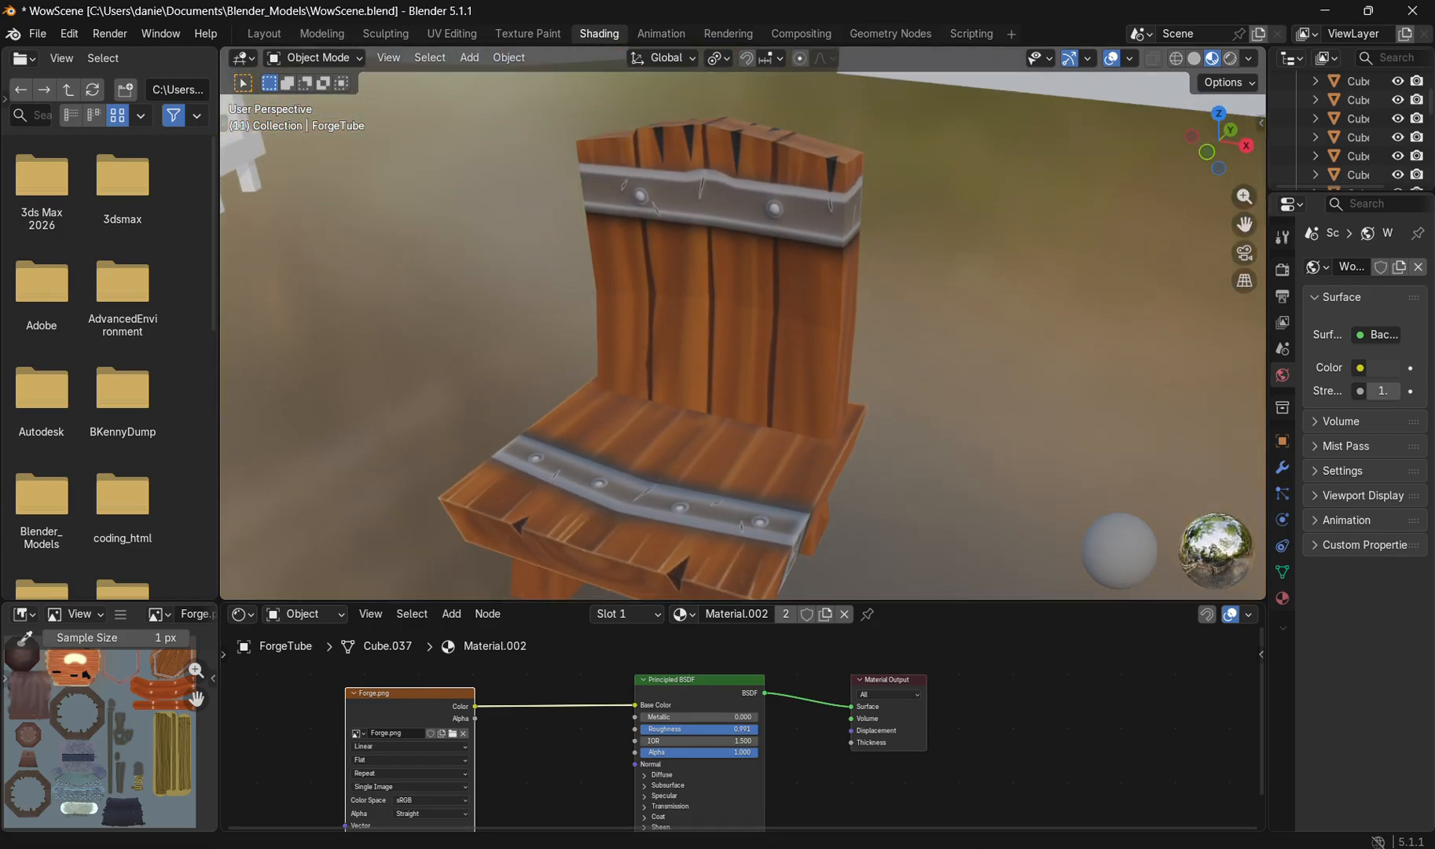
Step: Return to Photoshop, sample the metal strap's grey-brown colour in the chair texture and examine its rivets and scratches up close
{"action": "key", "text": "alt+Tab"}
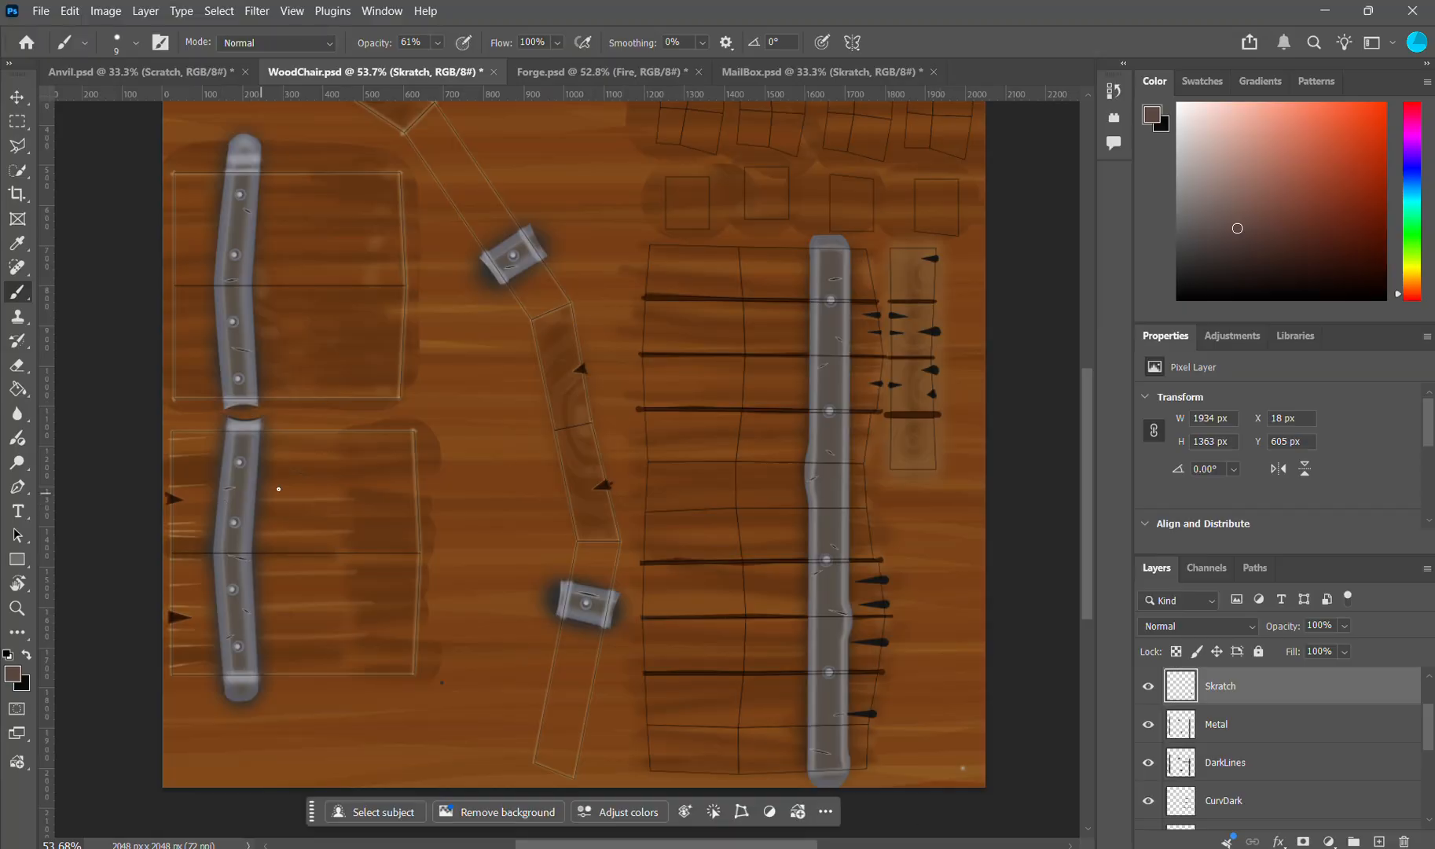
{"action": "scroll", "coordinate": [280, 462], "scroll_direction": "up", "scroll_amount": 5}
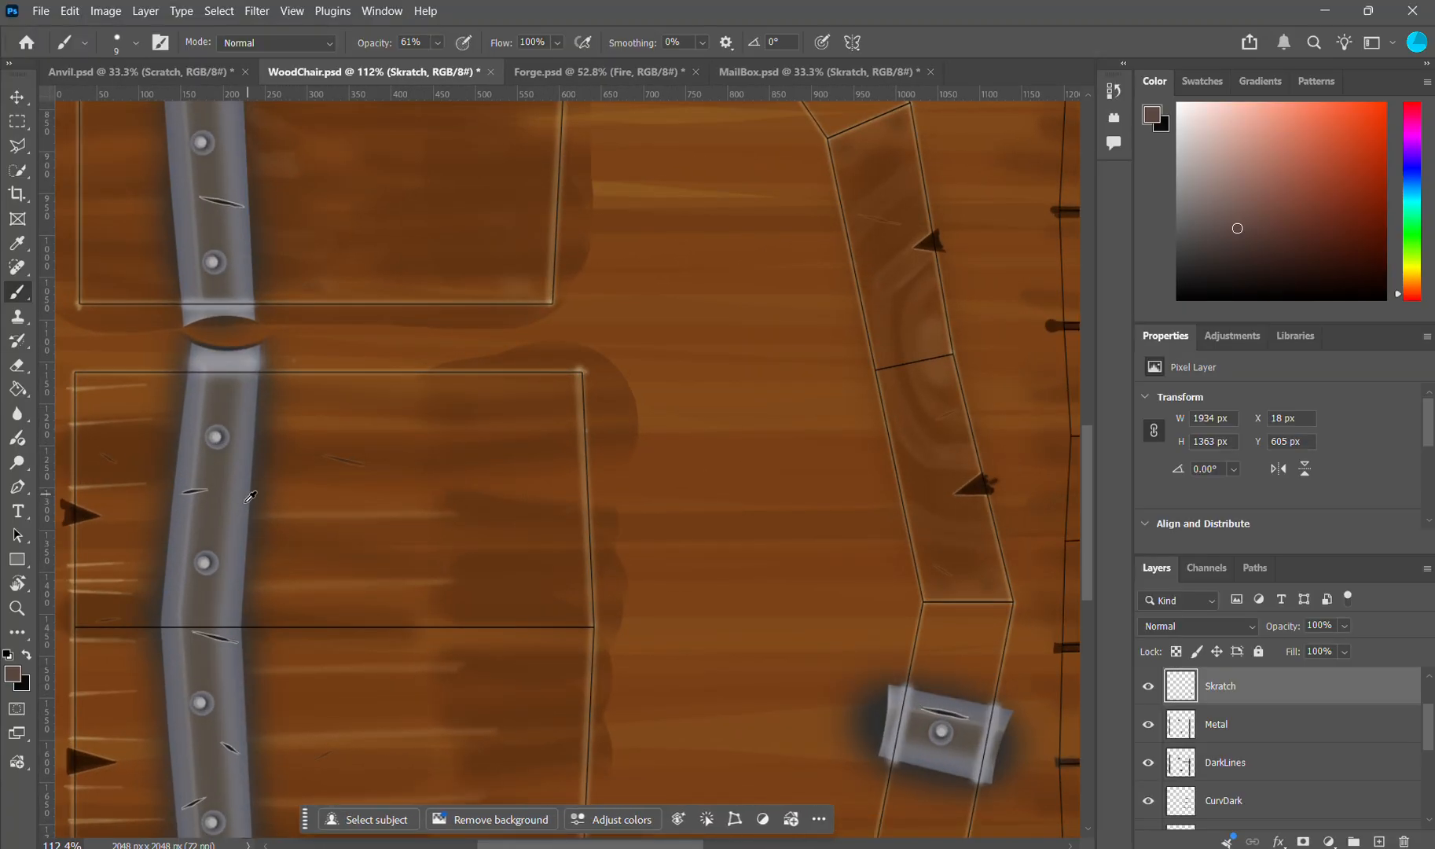
{"action": "left_click", "coordinate": [251, 498], "text": "alt"}
{"action": "left_click_drag", "start_coordinate": [252, 497], "coordinate": [221, 448]}
{"action": "scroll", "coordinate": [222, 443], "scroll_direction": "up", "scroll_amount": 4}
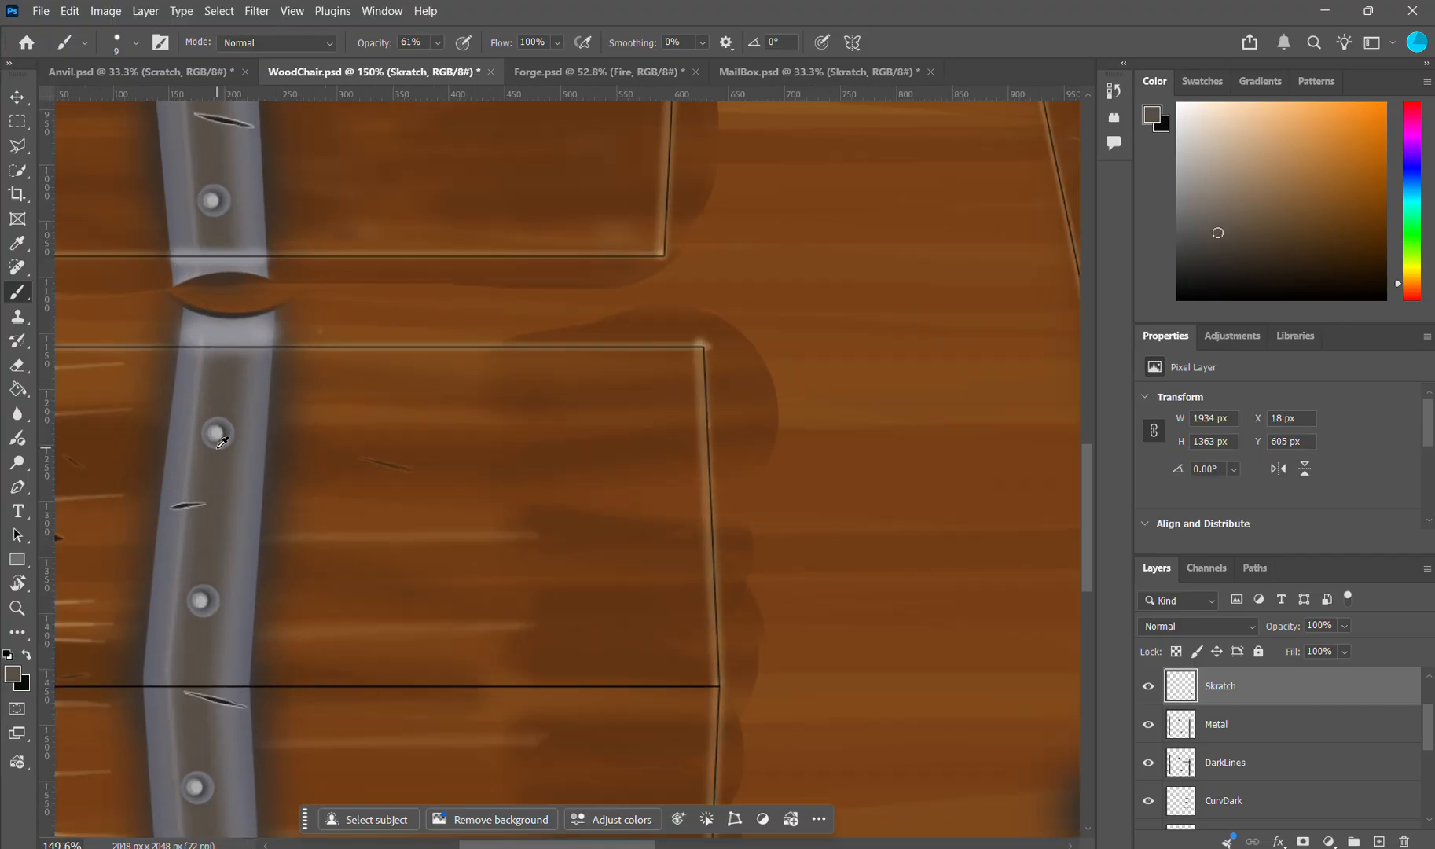
{"action": "scroll", "coordinate": [238, 436], "scroll_direction": "up", "scroll_amount": 3}
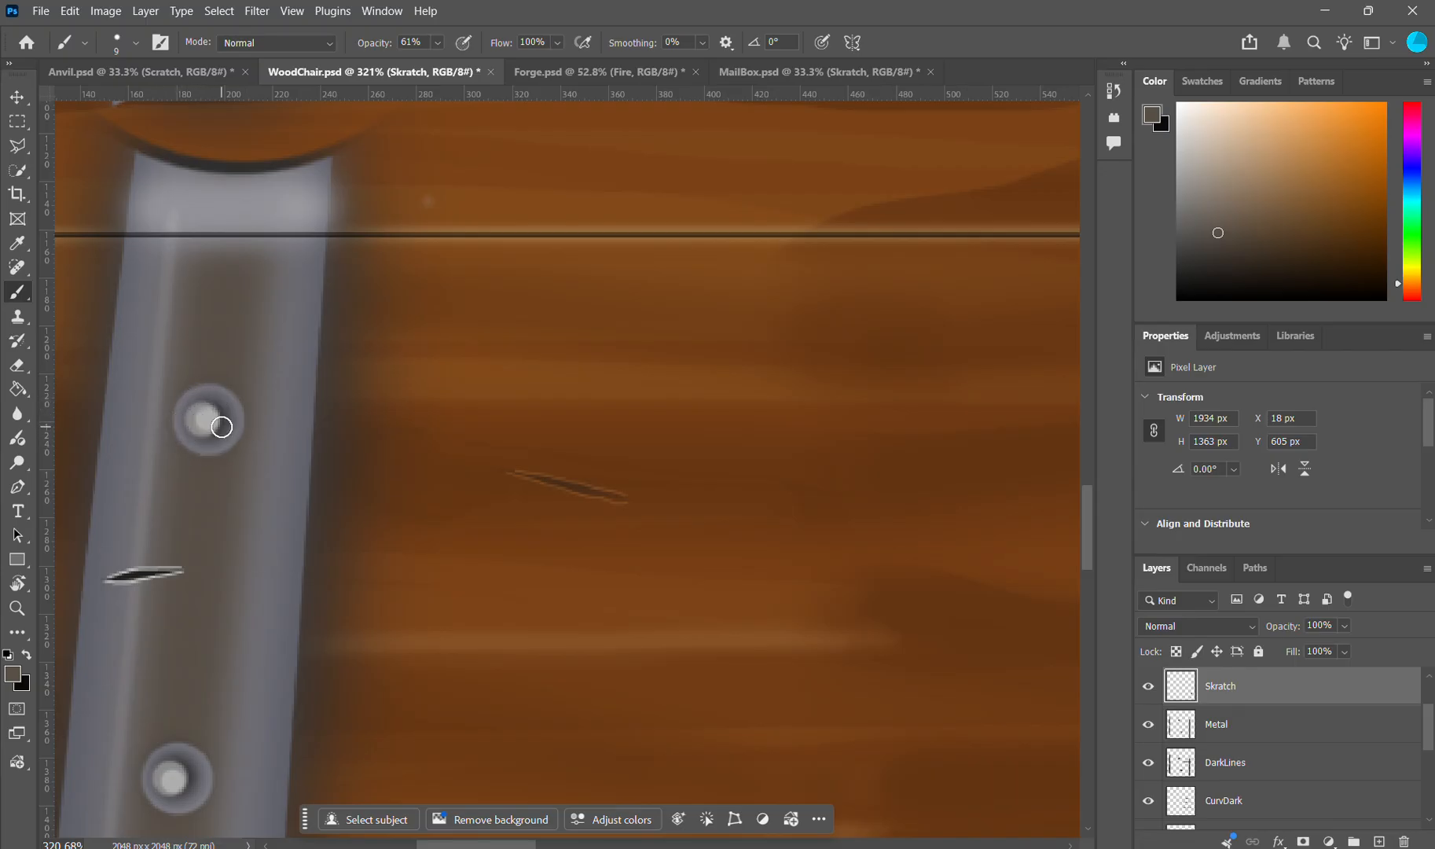
{"action": "scroll", "coordinate": [214, 418], "scroll_direction": "down", "scroll_amount": 6}
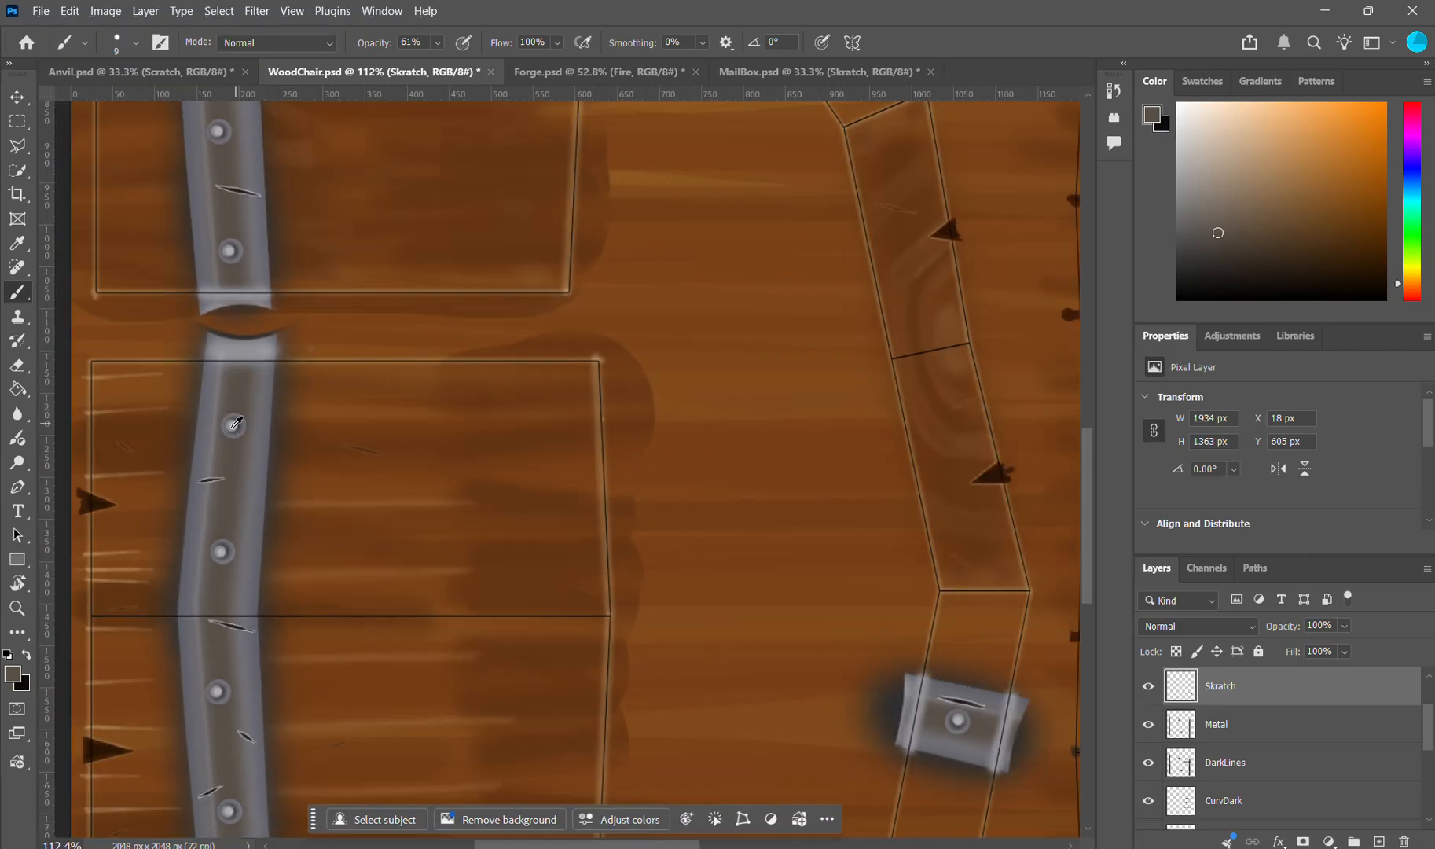
Step: Look through the chair texture's layers and toggle the Highlights layer off and on to see its contribution
{"action": "scroll", "coordinate": [1276, 742], "scroll_direction": "down", "scroll_amount": 3}
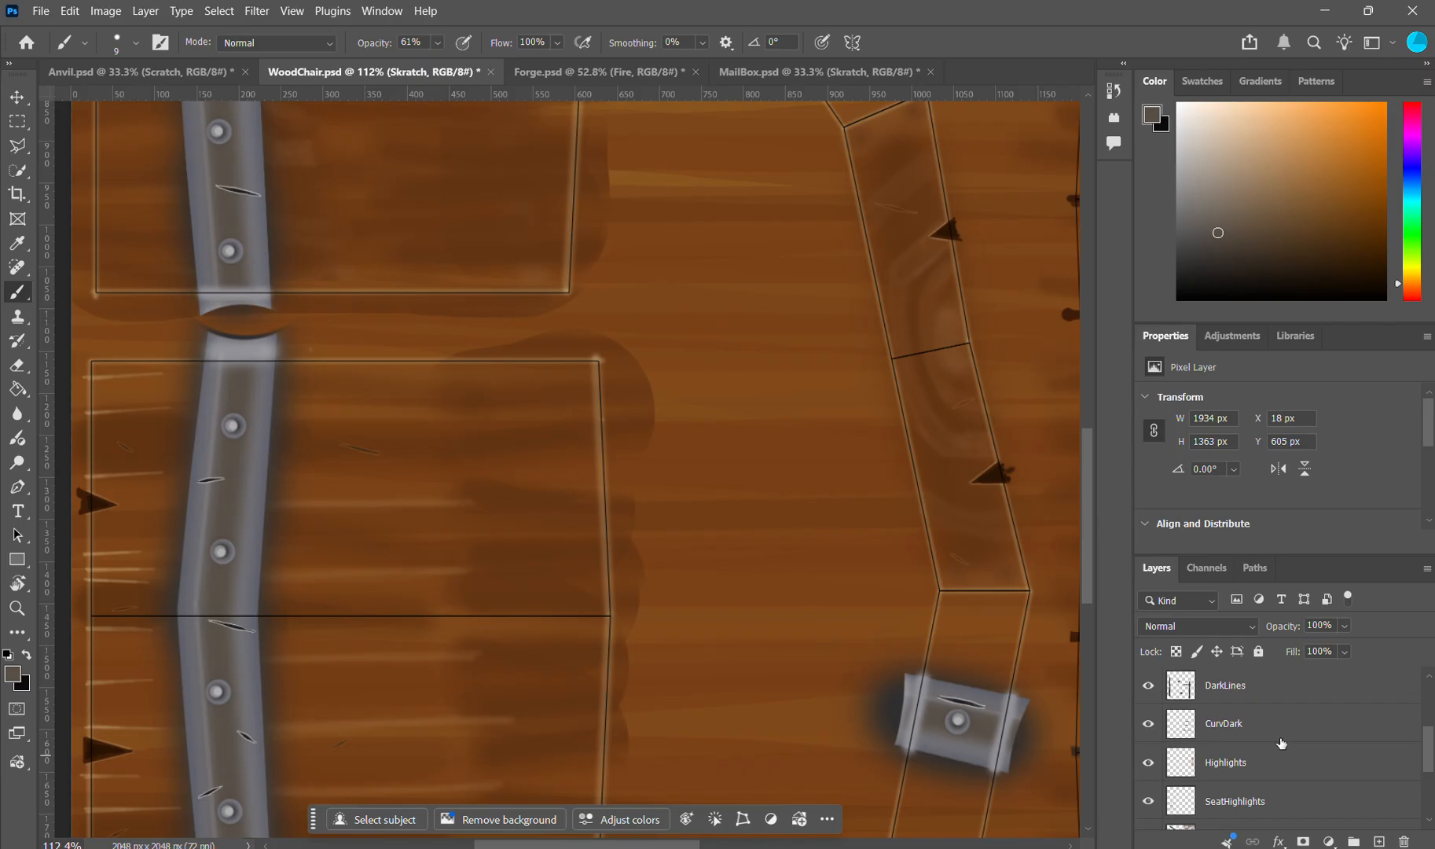
{"action": "scroll", "coordinate": [1258, 736], "scroll_direction": "down", "scroll_amount": 3}
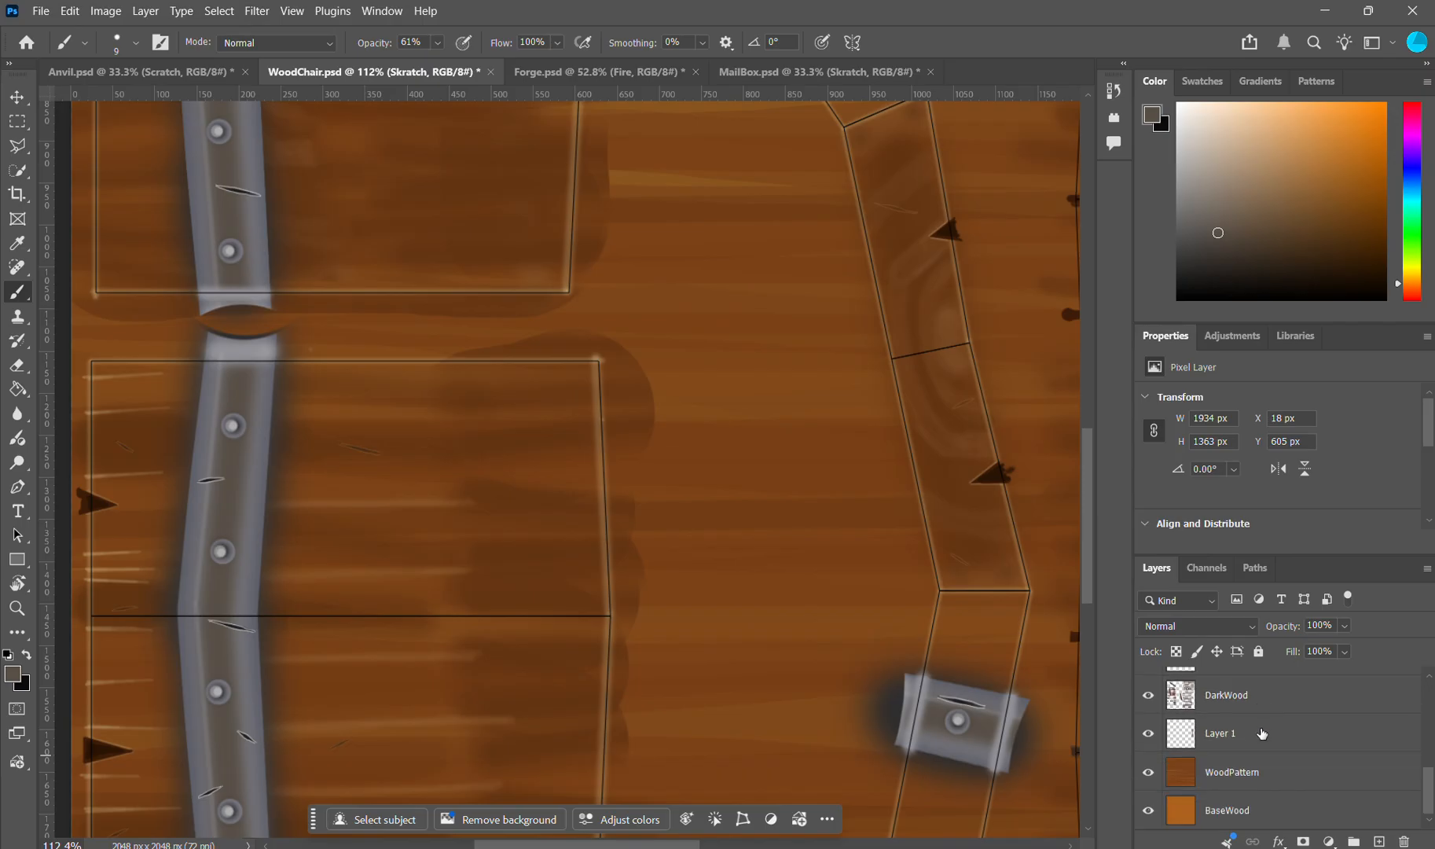
{"action": "scroll", "coordinate": [1258, 743], "scroll_direction": "up", "scroll_amount": 4}
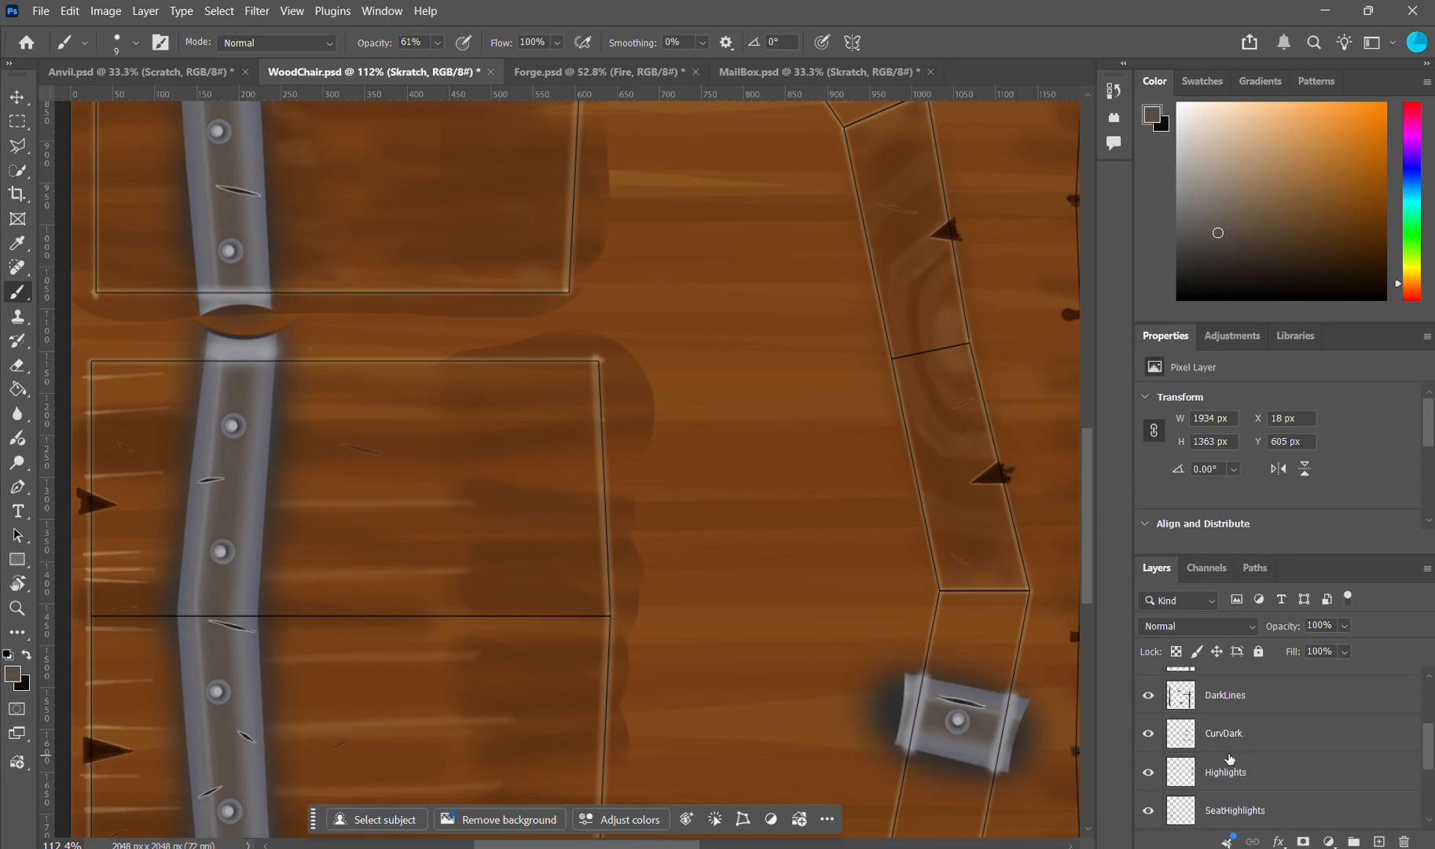
{"action": "left_click", "coordinate": [1163, 777]}
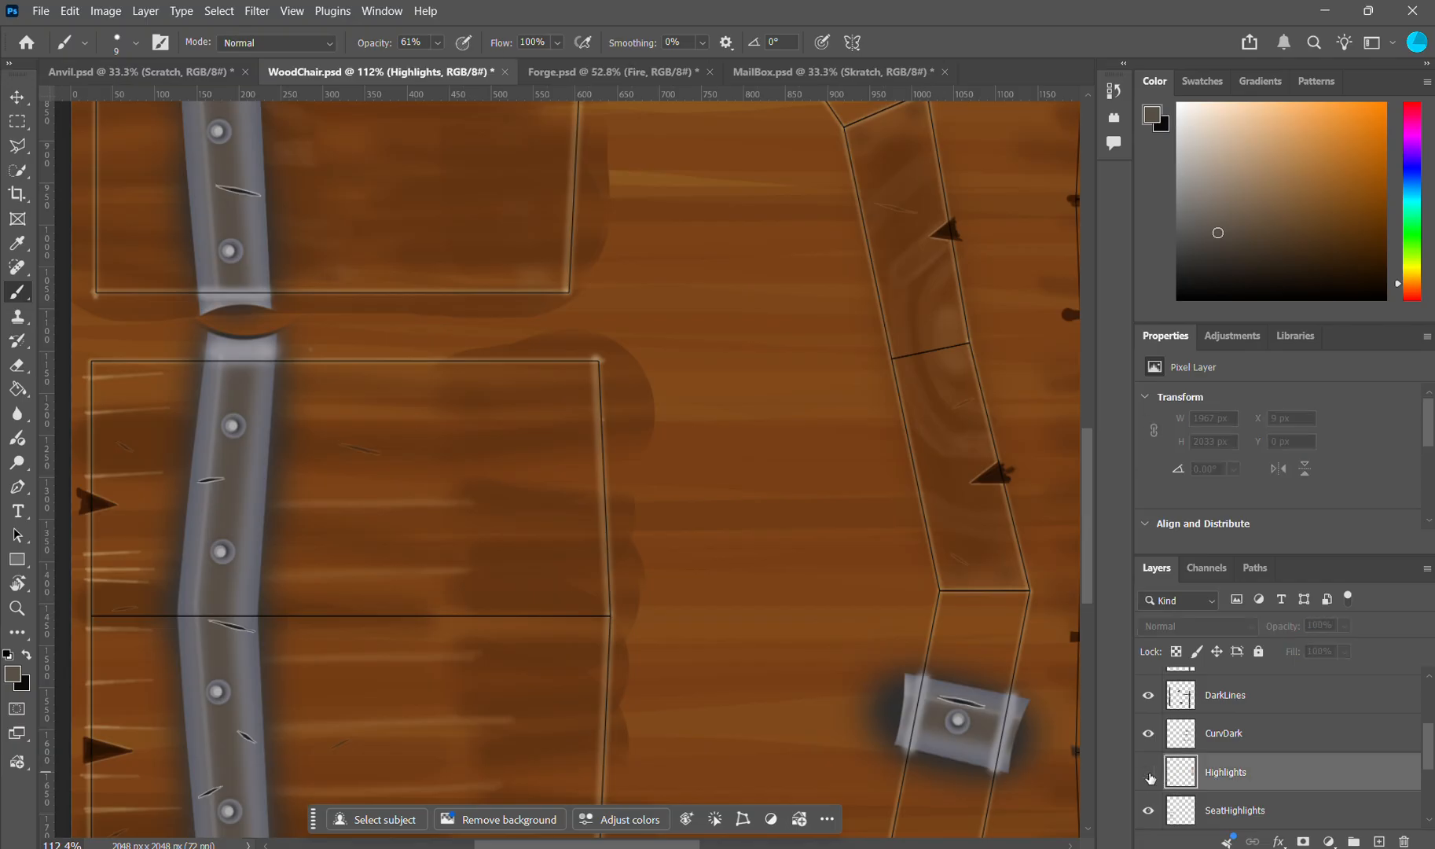
{"action": "left_click", "coordinate": [1150, 775]}
{"action": "left_click", "coordinate": [1149, 774]}
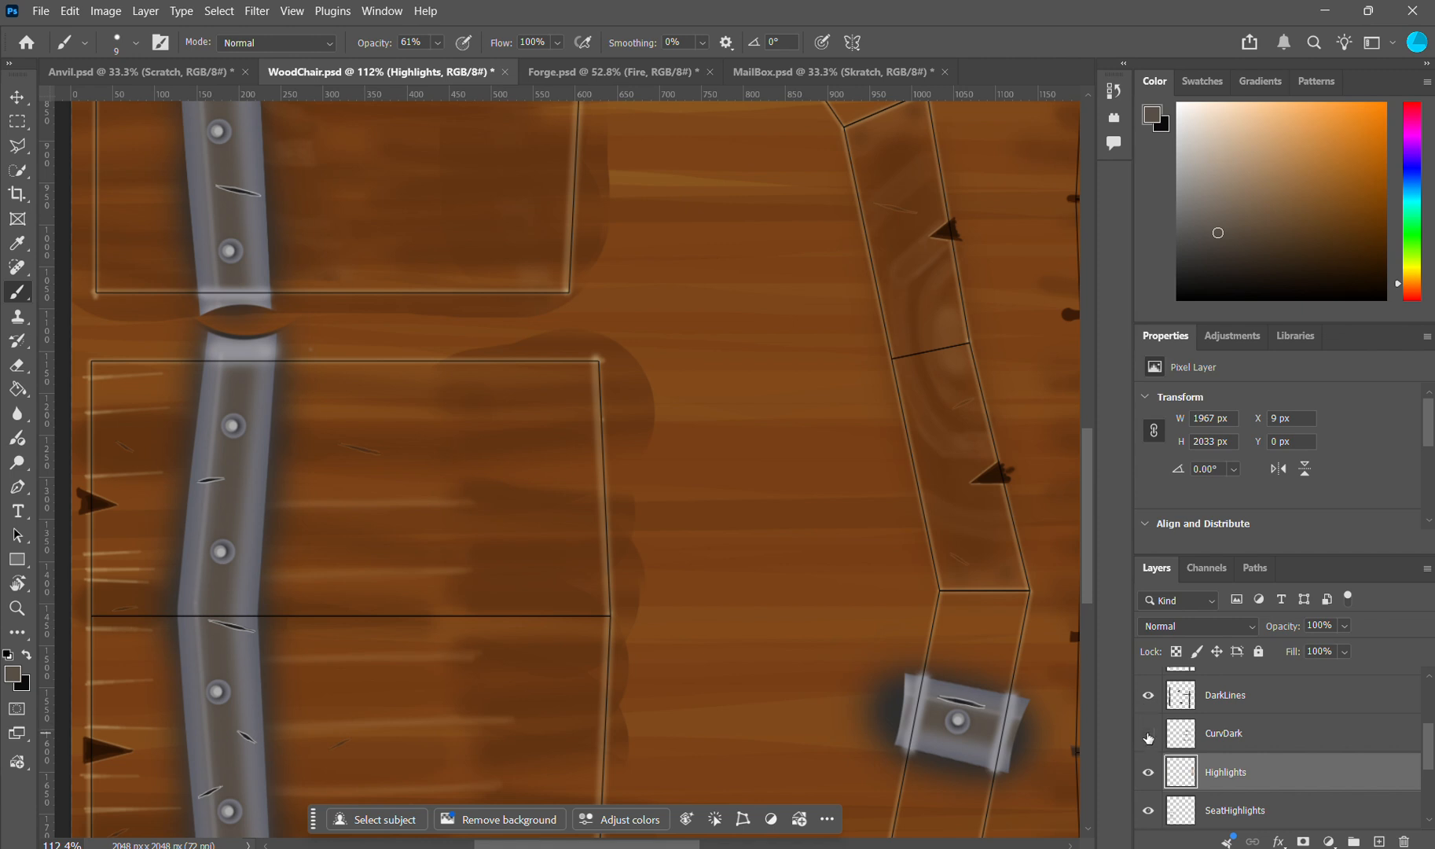
Step: Hide and show the DarkLines and Metal layers in turn to compare the chair texture with and without them
{"action": "left_click", "coordinate": [1148, 696]}
{"action": "left_click", "coordinate": [1150, 702]}
{"action": "scroll", "coordinate": [1158, 712], "scroll_direction": "up", "scroll_amount": 1}
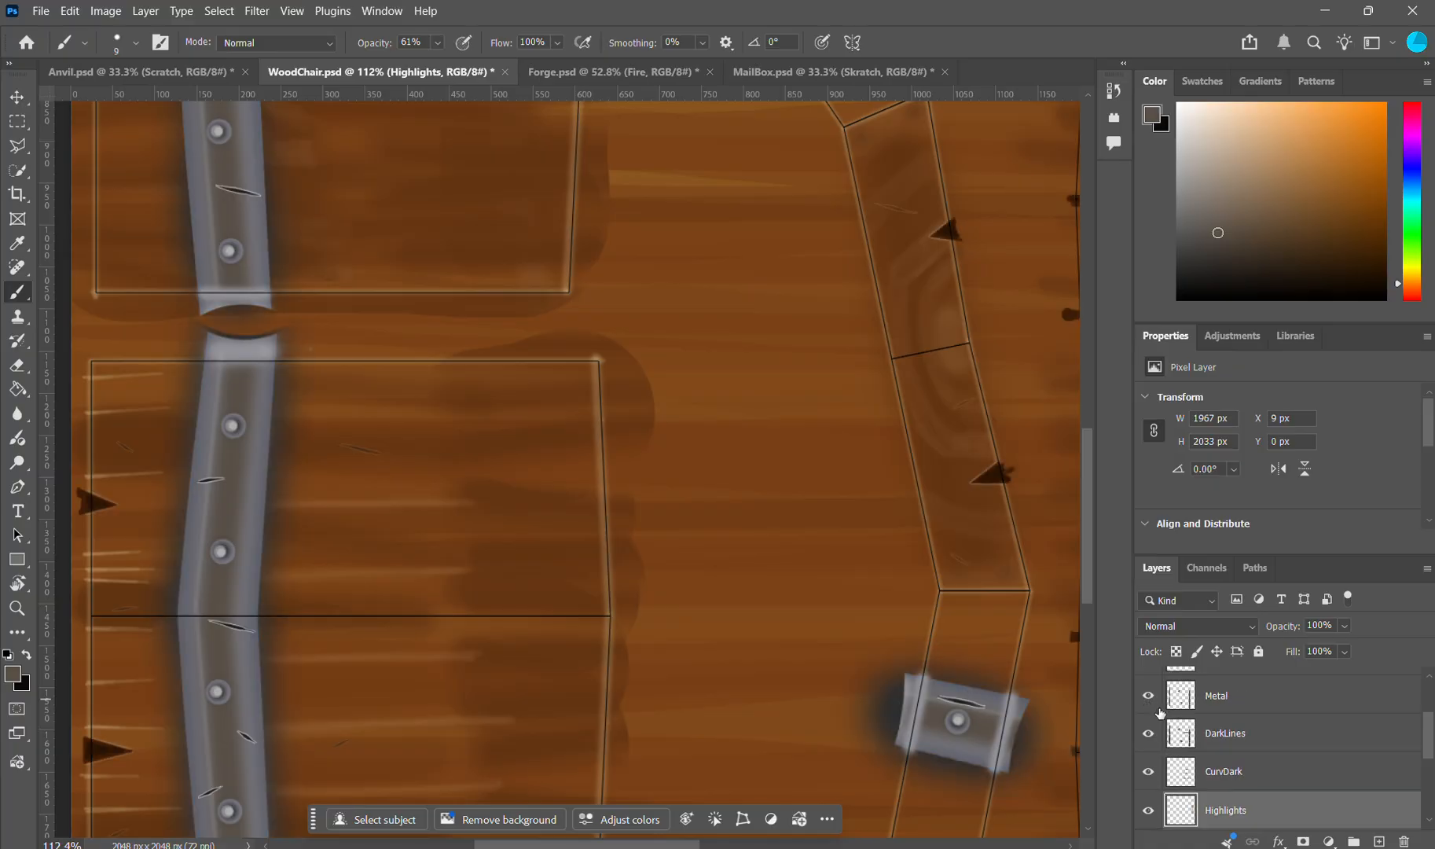
{"action": "left_click", "coordinate": [1149, 697]}
{"action": "left_click", "coordinate": [1149, 697]}
{"action": "scroll", "coordinate": [262, 513], "scroll_direction": "up", "scroll_amount": 1}
{"action": "scroll", "coordinate": [275, 482], "scroll_direction": "down", "scroll_amount": 5}
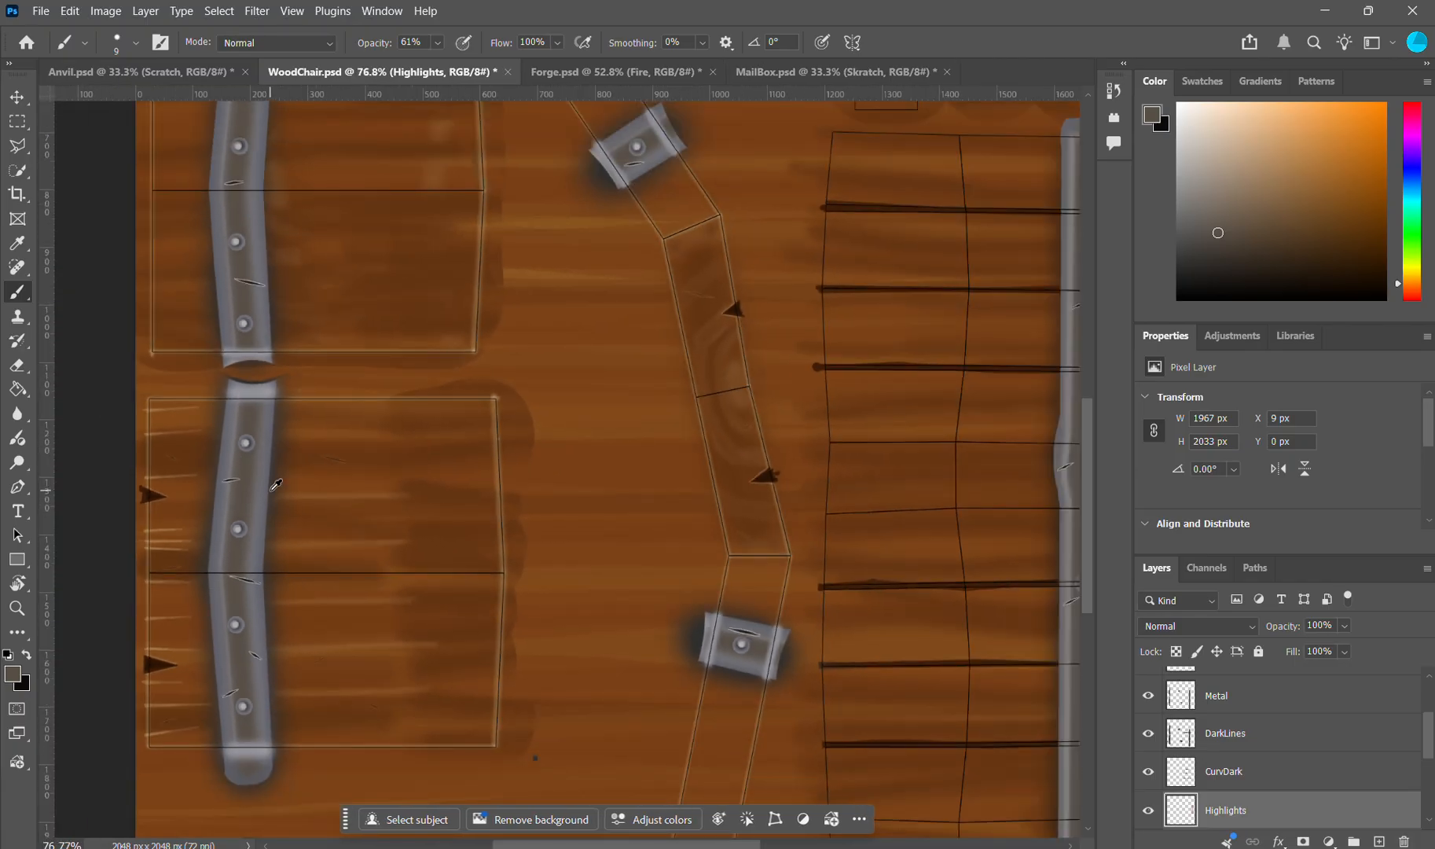
Step: Bring up the reference board, examine the wooden chair reference up close, and compare it with the chair's backrest in Blender
{"action": "left_click", "coordinate": [936, 848]}
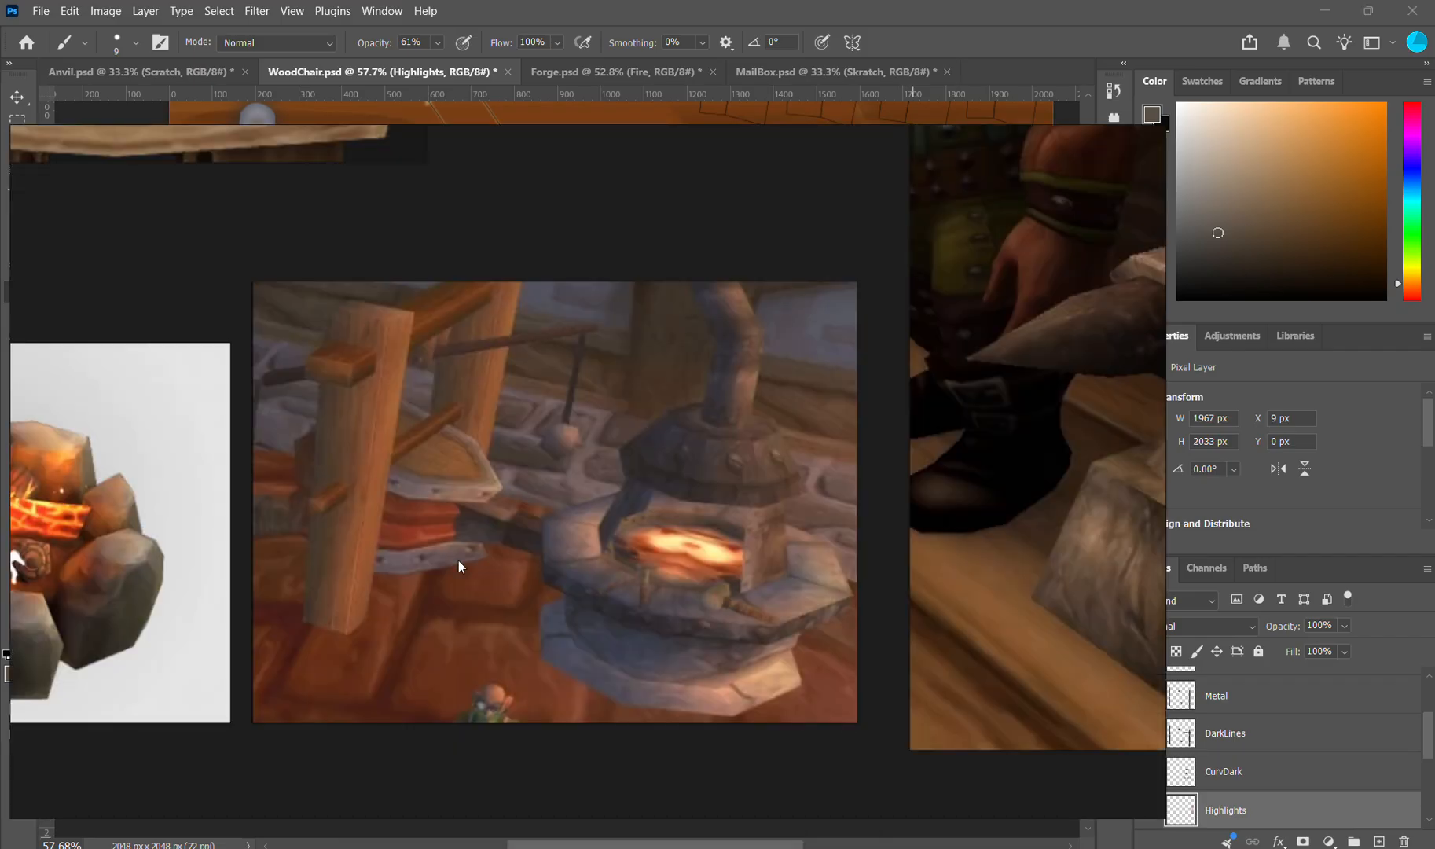
{"action": "left_click_drag", "start_coordinate": [458, 560], "coordinate": [789, 542]}
{"action": "scroll", "coordinate": [797, 555], "scroll_direction": "down", "scroll_amount": 4}
{"action": "left_click_drag", "start_coordinate": [446, 481], "coordinate": [648, 642]}
{"action": "scroll", "coordinate": [621, 558], "scroll_direction": "up", "scroll_amount": 1}
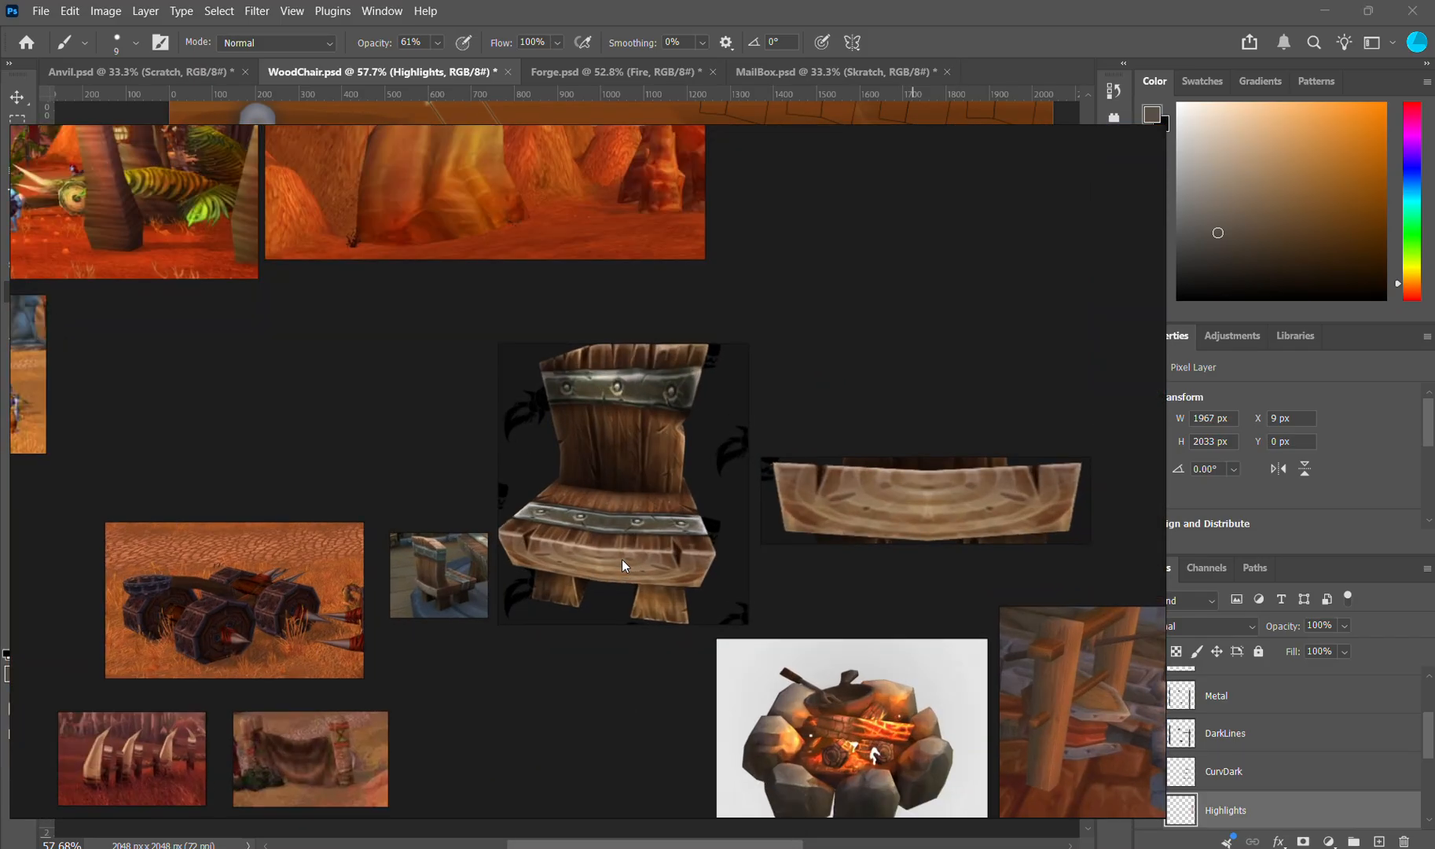
{"action": "scroll", "coordinate": [622, 564], "scroll_direction": "up", "scroll_amount": 4}
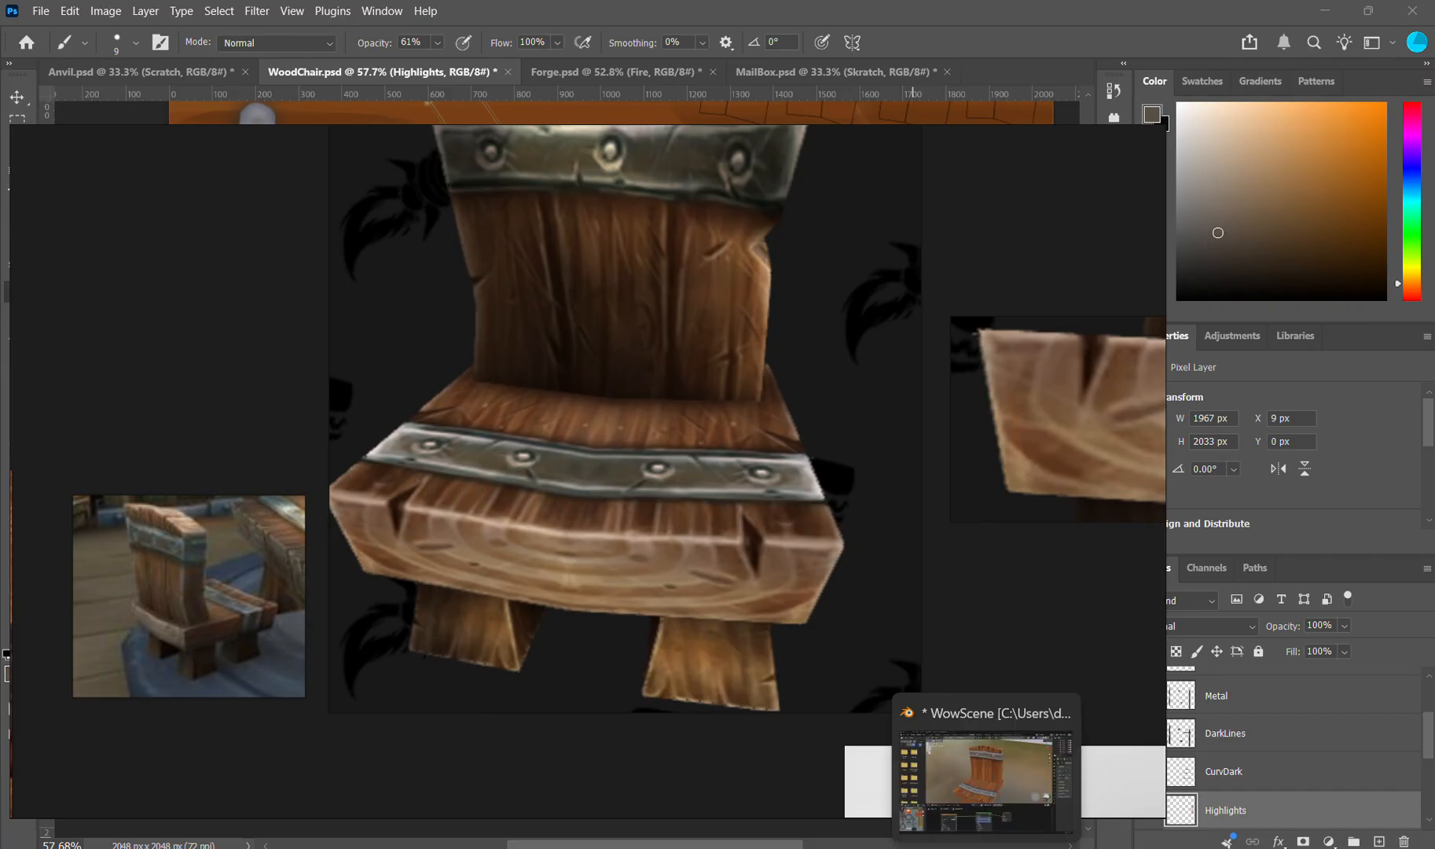
{"action": "left_click", "coordinate": [988, 847]}
{"action": "left_click_drag", "start_coordinate": [905, 433], "coordinate": [886, 465]}
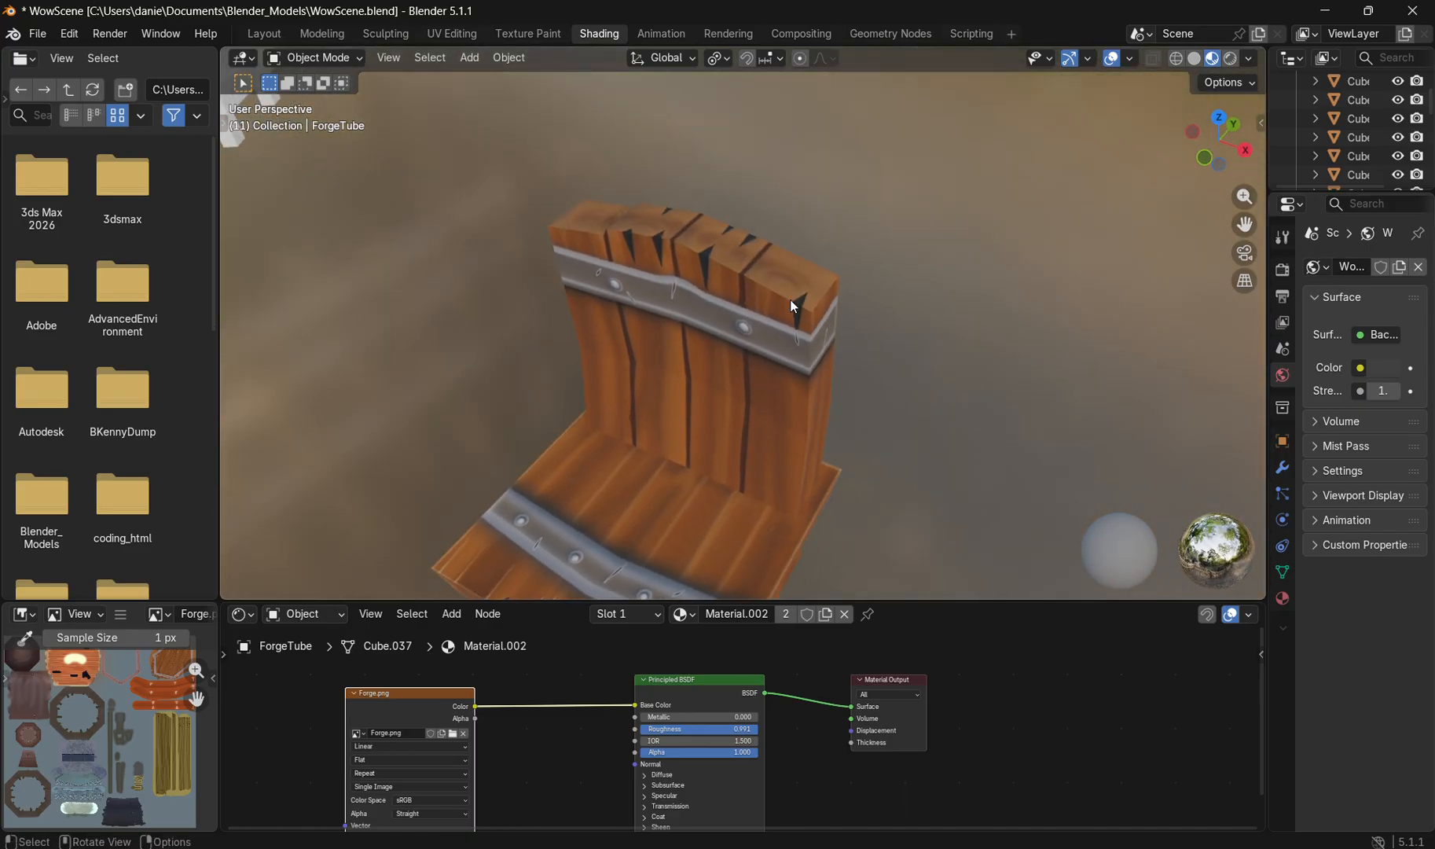
Step: Return to Photoshop and examine the light streaks, notches and scratches along the seat planks' edge beside the metal strap
{"action": "key", "text": "alt+Tab"}
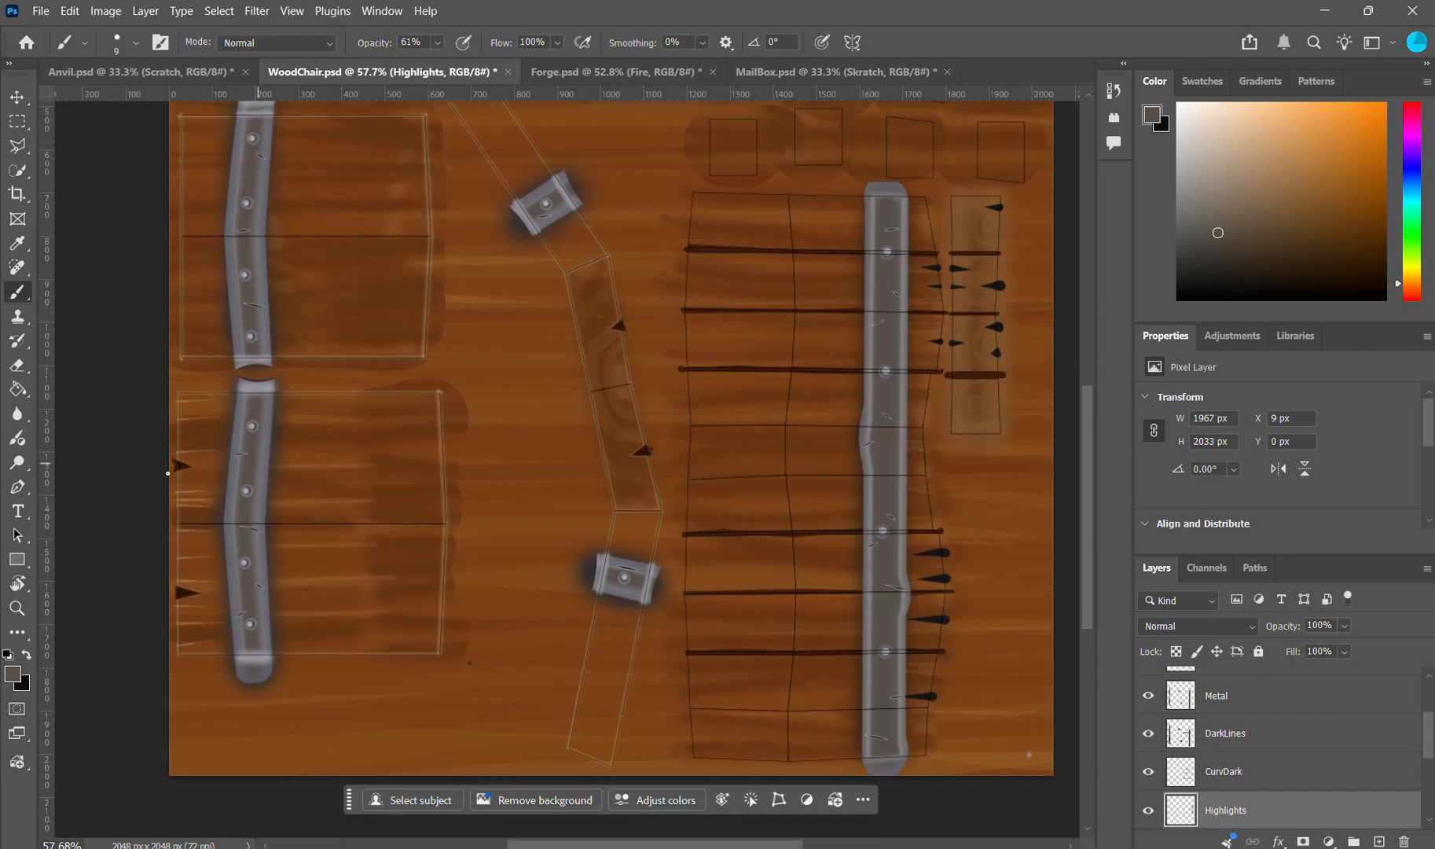
{"action": "scroll", "coordinate": [197, 510], "scroll_direction": "up", "scroll_amount": 5}
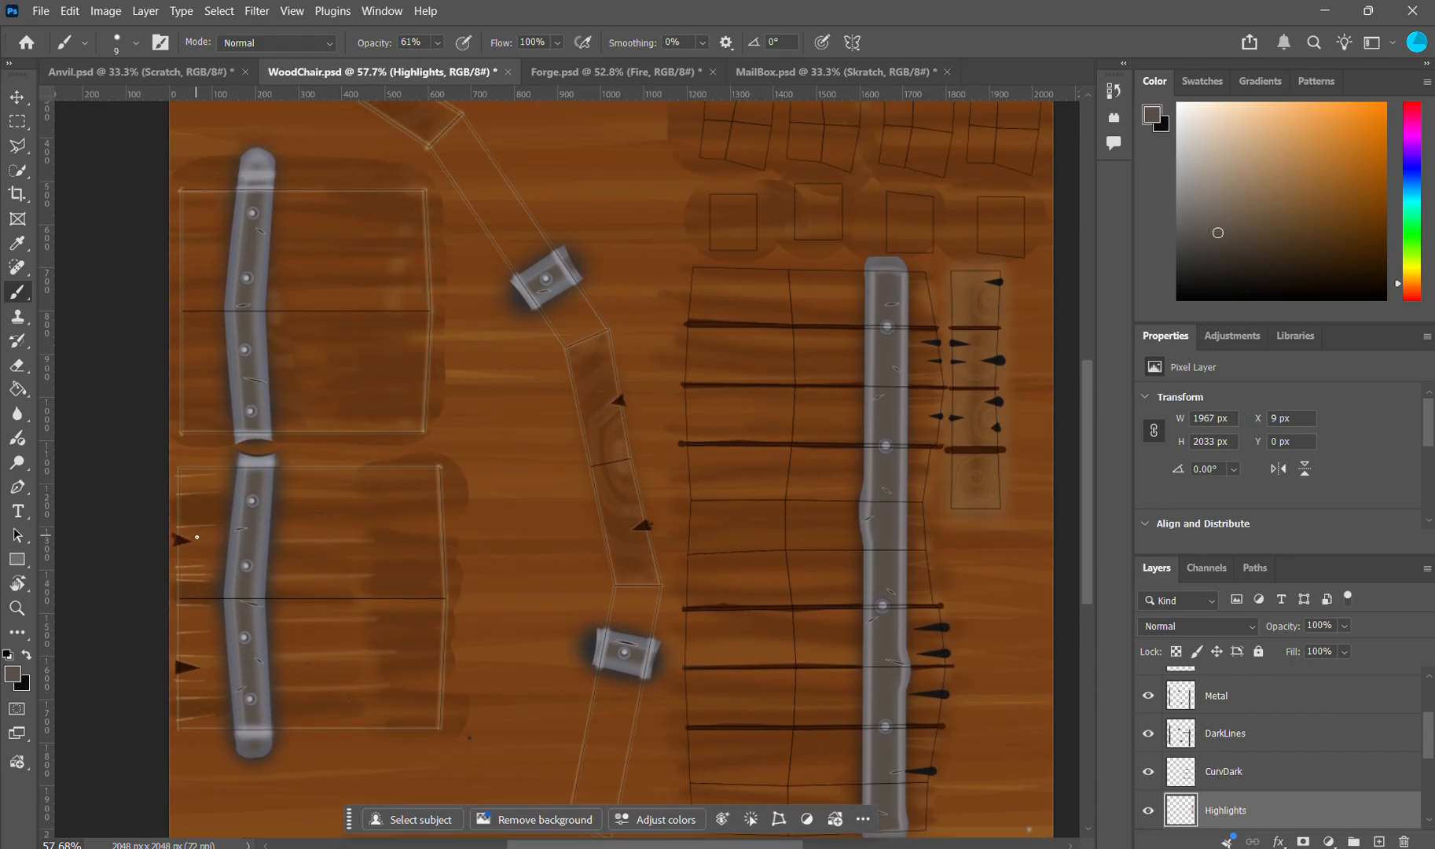
{"action": "scroll", "coordinate": [196, 535], "scroll_direction": "down", "scroll_amount": 3}
{"action": "scroll", "coordinate": [245, 525], "scroll_direction": "up", "scroll_amount": 3}
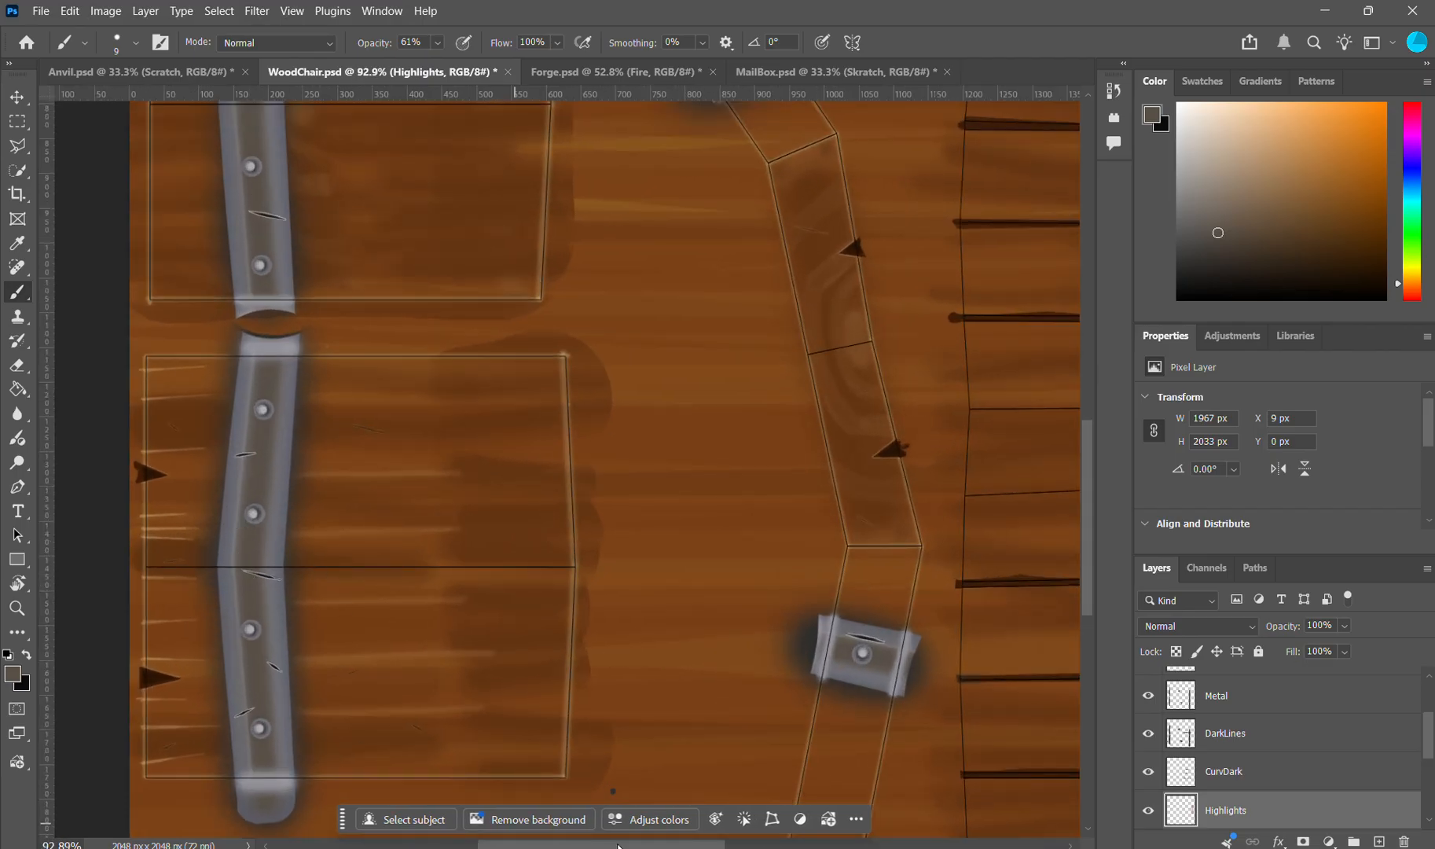
{"action": "left_click_drag", "start_coordinate": [618, 845], "coordinate": [575, 845]}
{"action": "scroll", "coordinate": [414, 591], "scroll_direction": "up", "scroll_amount": 2}
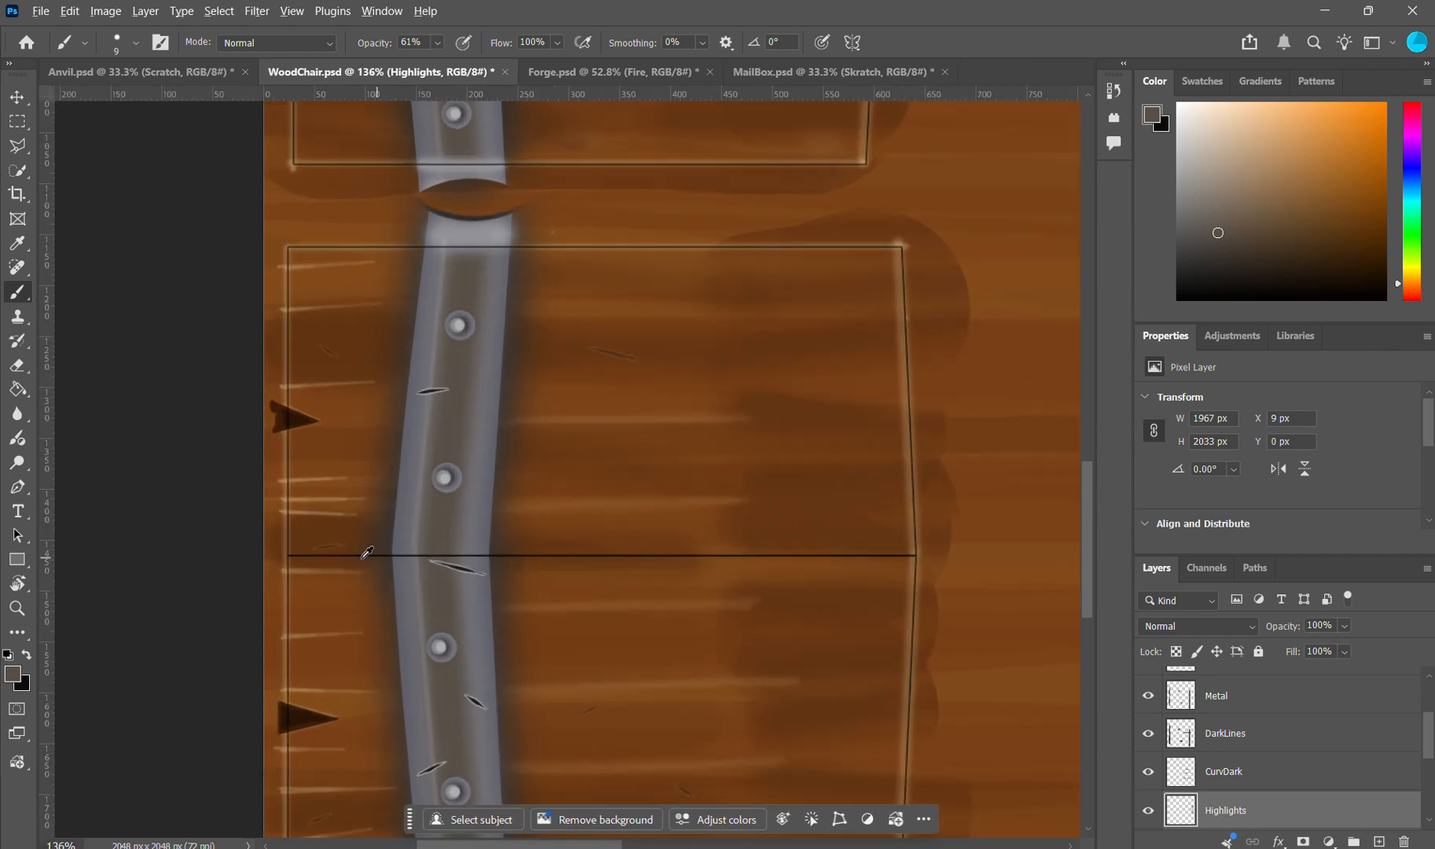
{"action": "scroll", "coordinate": [366, 553], "scroll_direction": "up", "scroll_amount": 2}
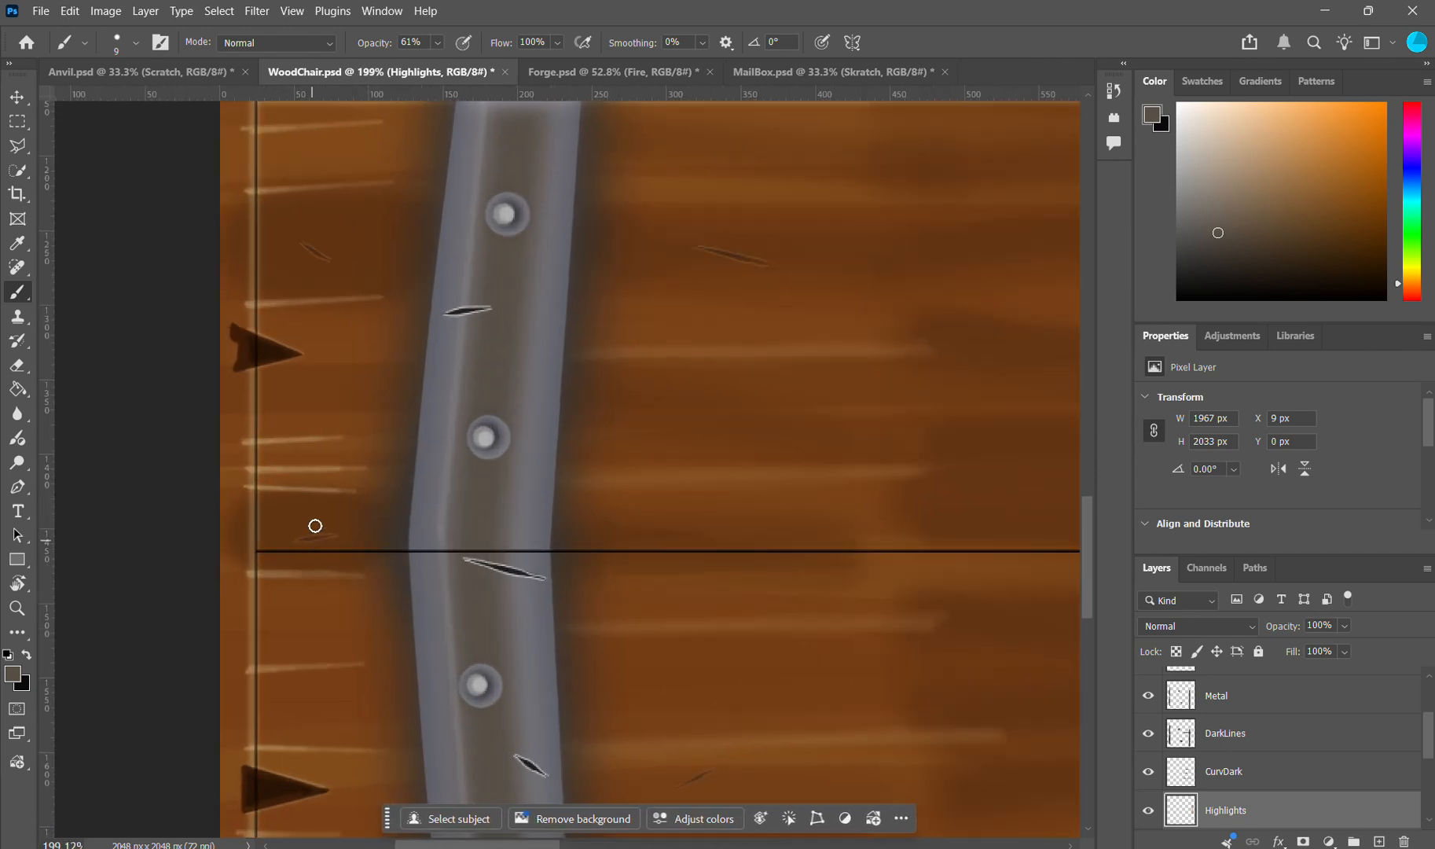
{"action": "scroll", "coordinate": [314, 519], "scroll_direction": "up", "scroll_amount": 2}
{"action": "scroll", "coordinate": [308, 498], "scroll_direction": "up", "scroll_amount": 2}
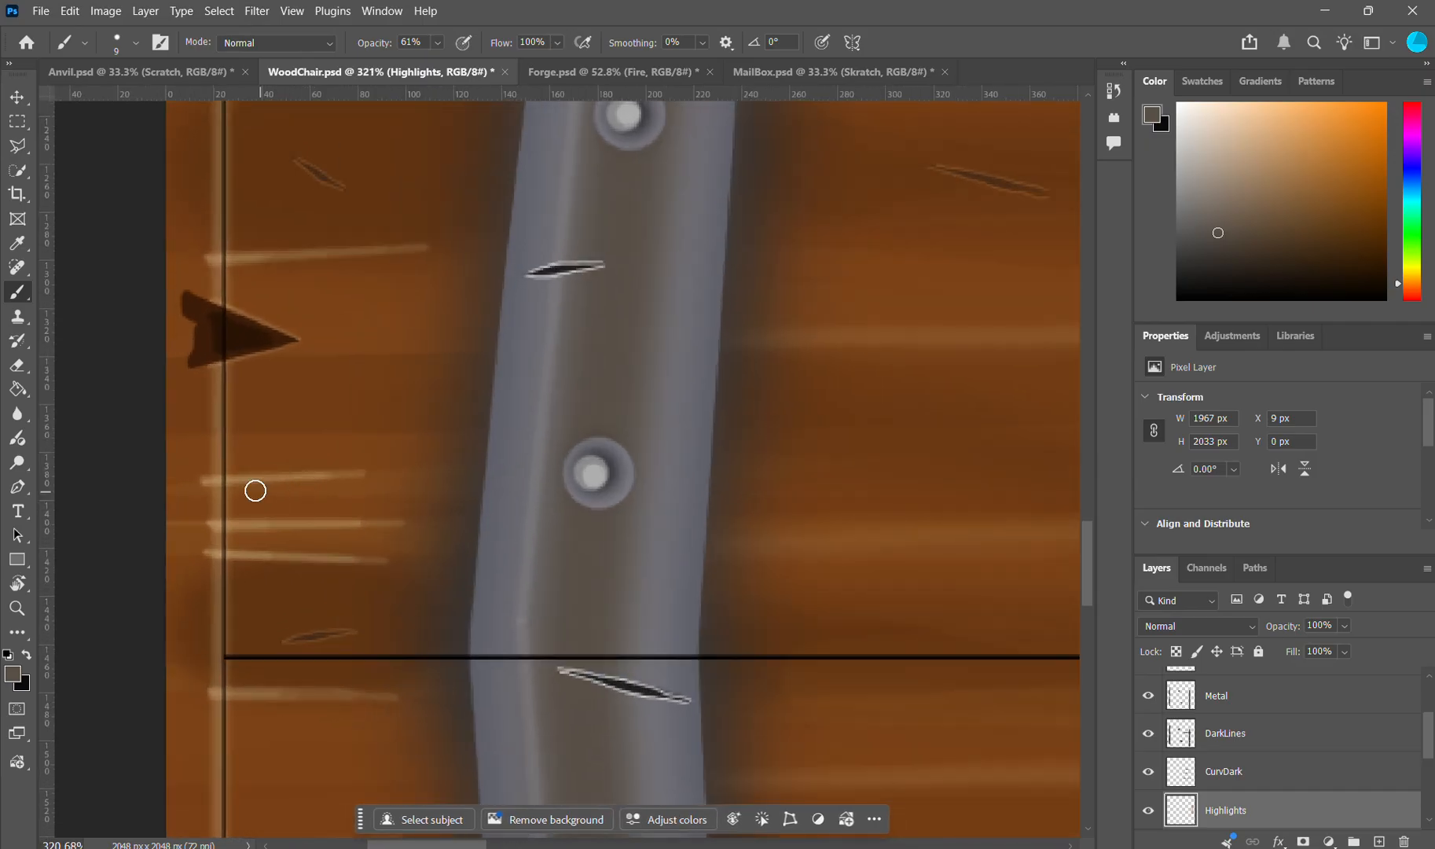
{"action": "scroll", "coordinate": [612, 505], "scroll_direction": "down", "scroll_amount": 1}
{"action": "scroll", "coordinate": [614, 508], "scroll_direction": "down", "scroll_amount": 2}
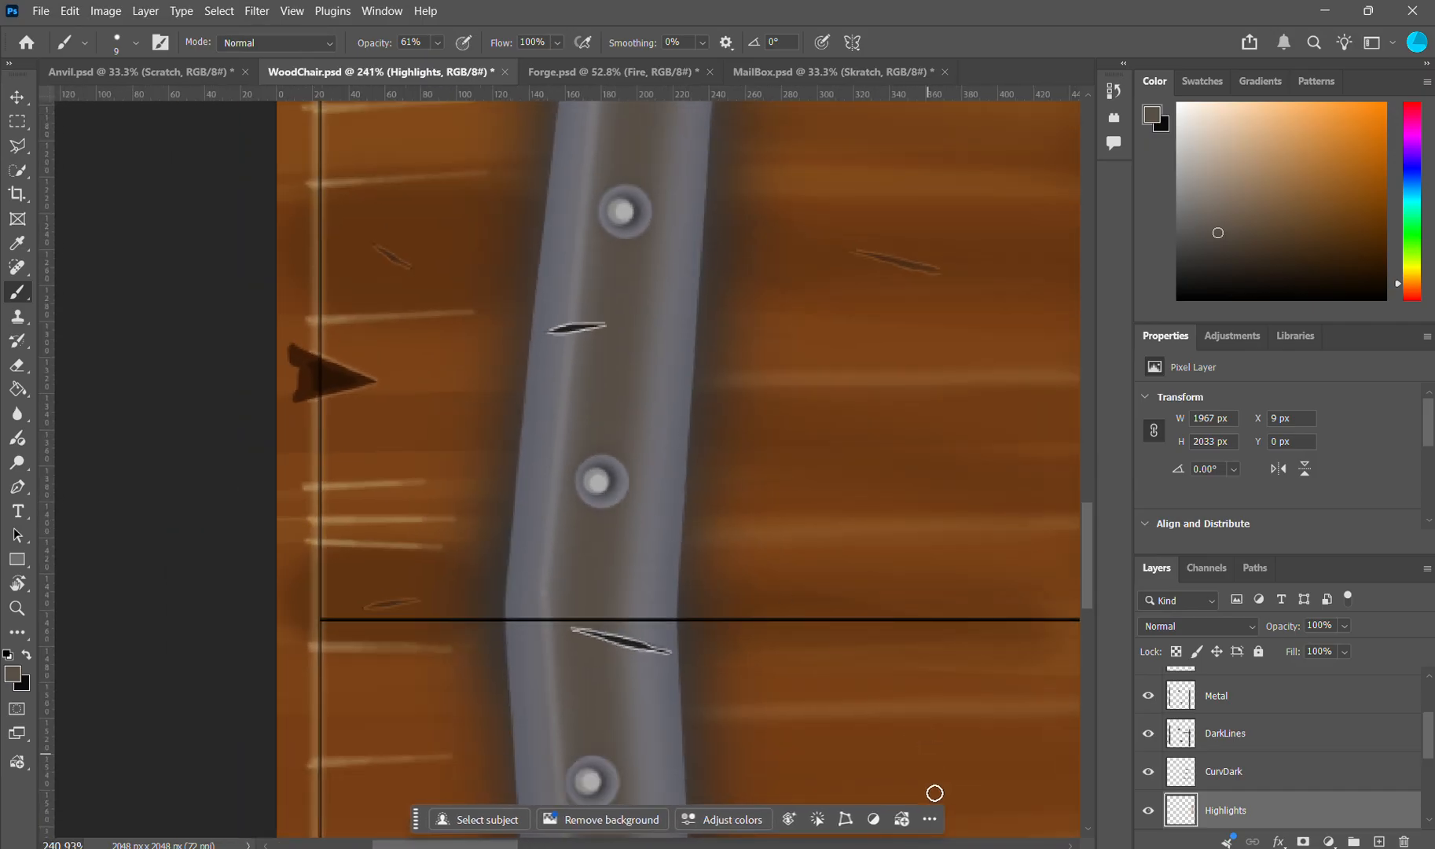
Step: Switch to Blender and inspect the seat's front edge up close, comparing its notches and wood rings with the reference chair
{"action": "left_click", "coordinate": [971, 848]}
{"action": "mouse_move", "coordinate": [656, 504]}
{"action": "left_mouse_down"}
{"action": "mouse_move", "coordinate": [717, 432]}
{"action": "mouse_move", "coordinate": [666, 486]}
{"action": "left_mouse_up"}
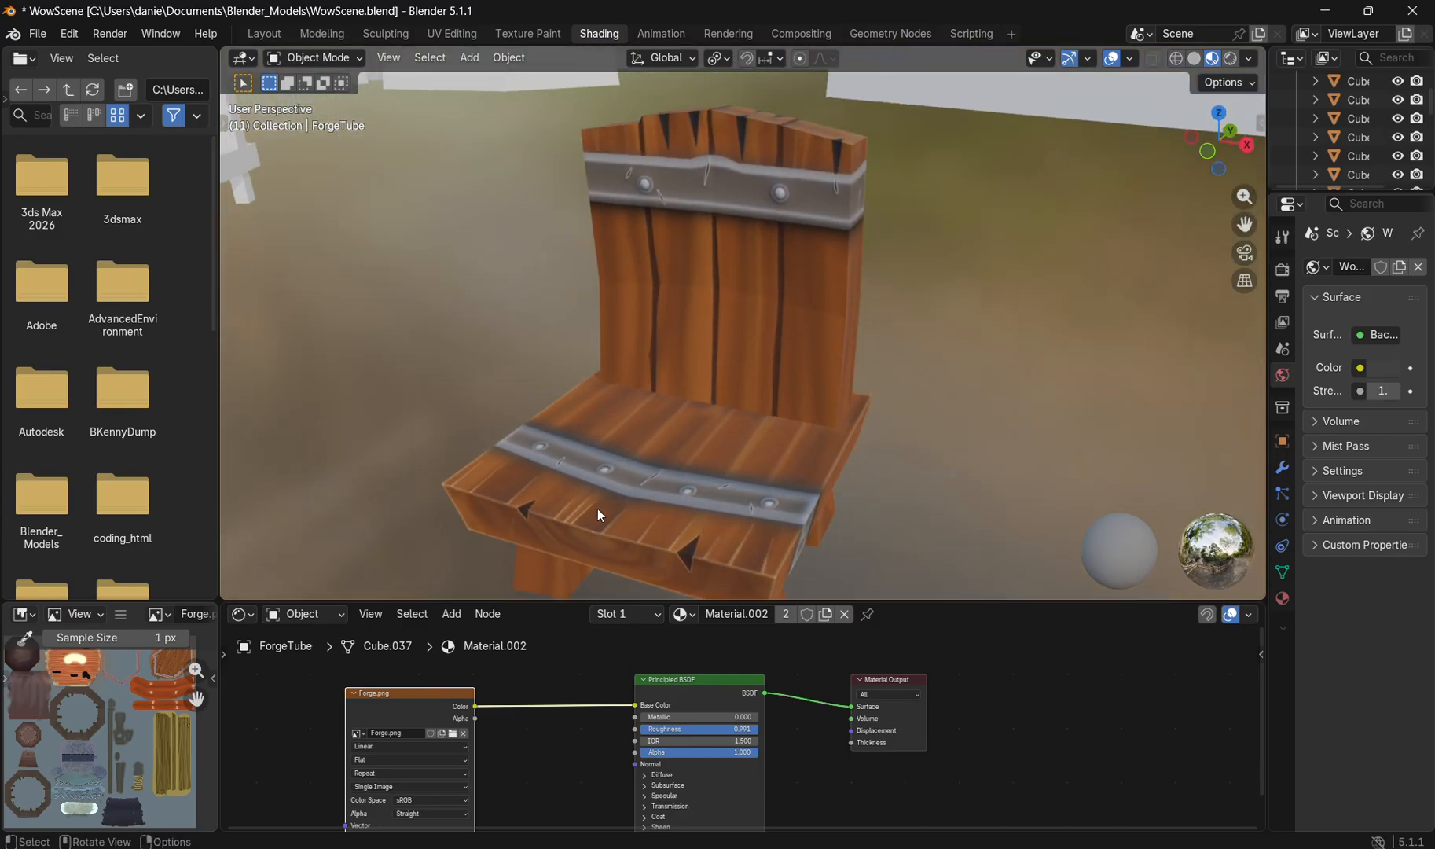
{"action": "left_click_drag", "start_coordinate": [592, 480], "coordinate": [690, 401]}
{"action": "scroll", "coordinate": [649, 445], "scroll_direction": "up", "scroll_amount": 2}
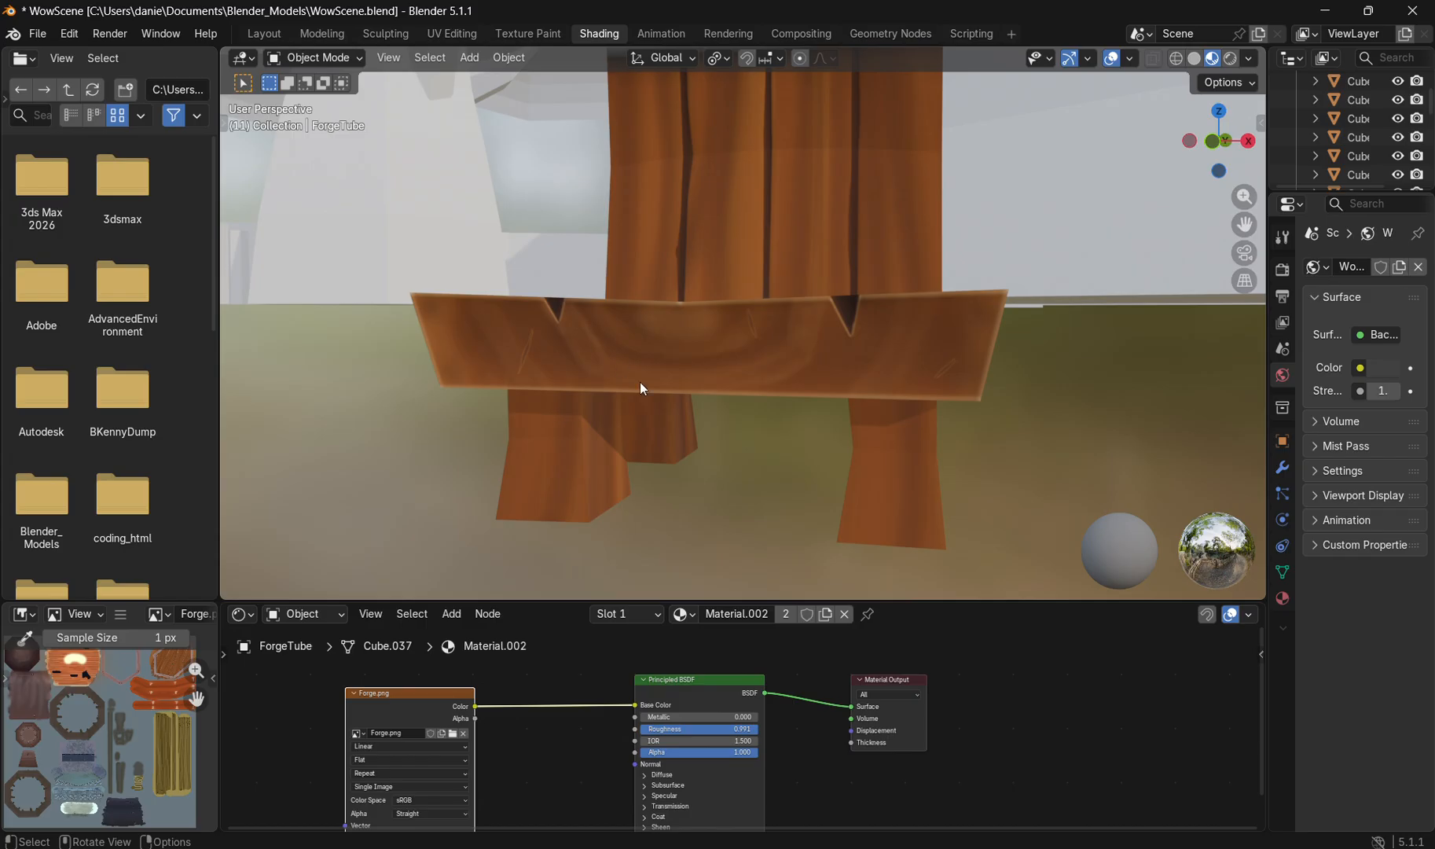
{"action": "left_click", "coordinate": [904, 848]}
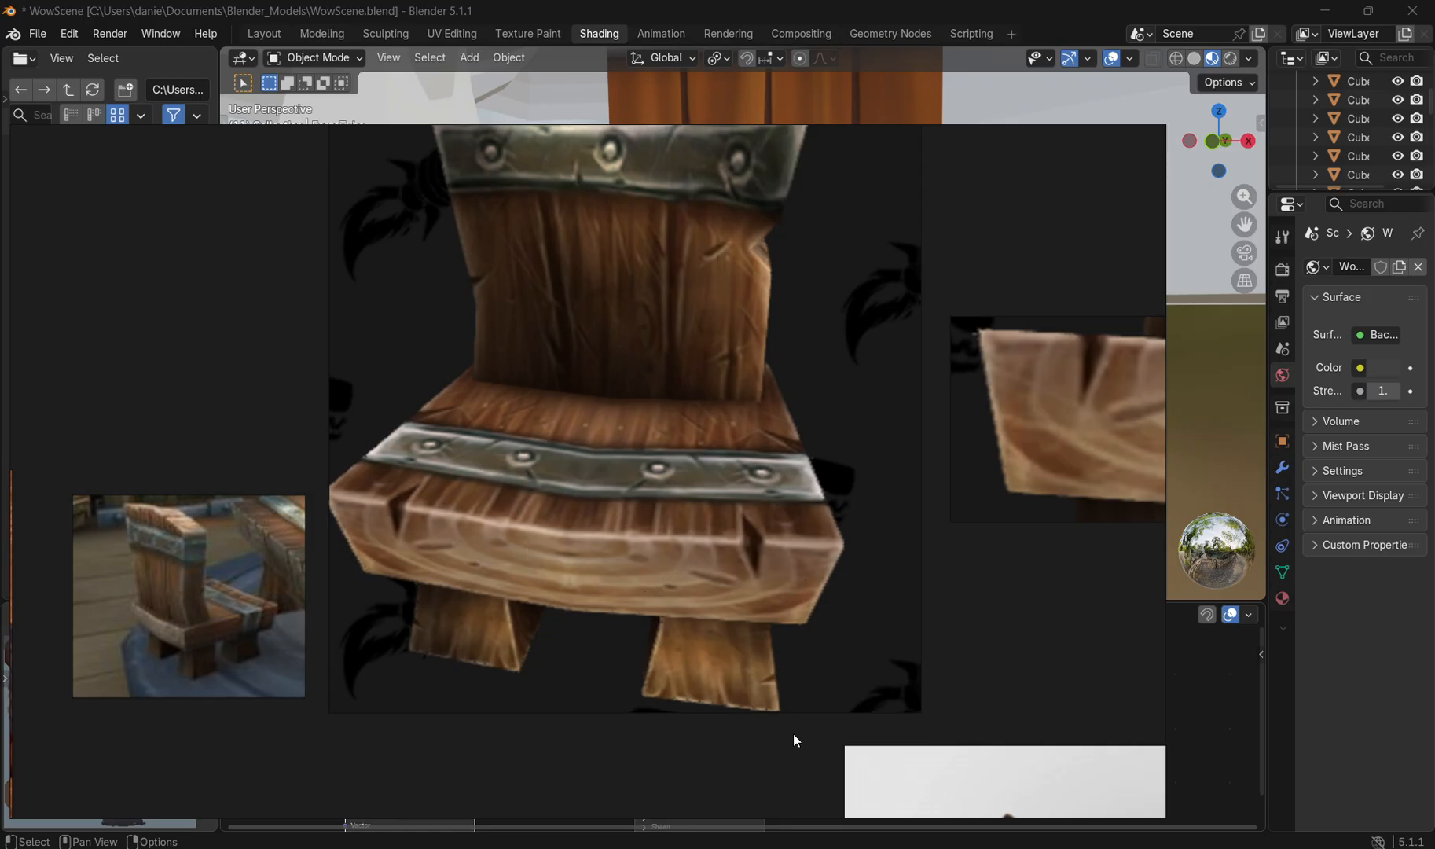
{"action": "left_click", "coordinate": [987, 848]}
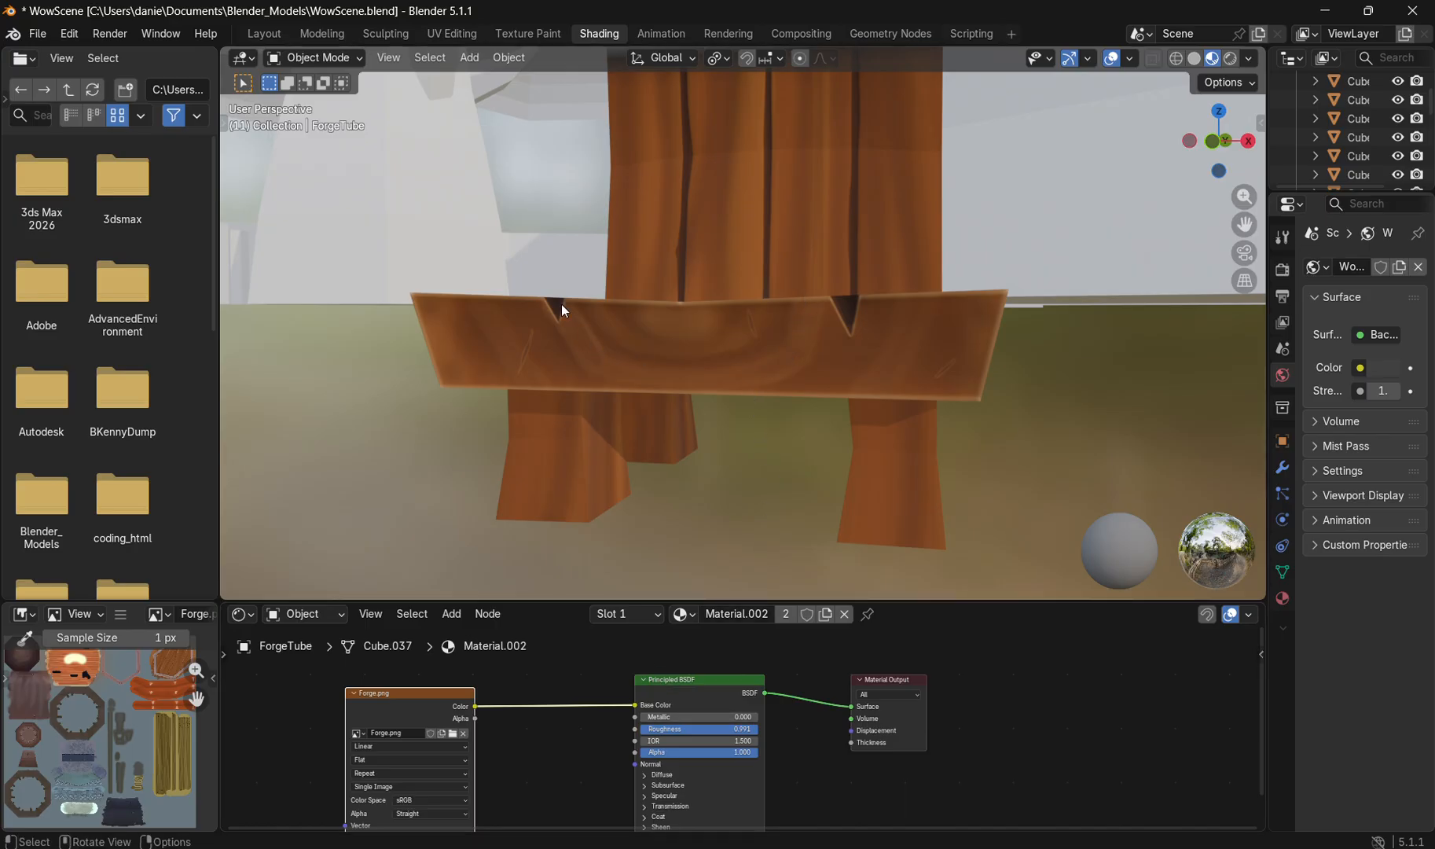
{"action": "scroll", "coordinate": [688, 344], "scroll_direction": "up", "scroll_amount": 3}
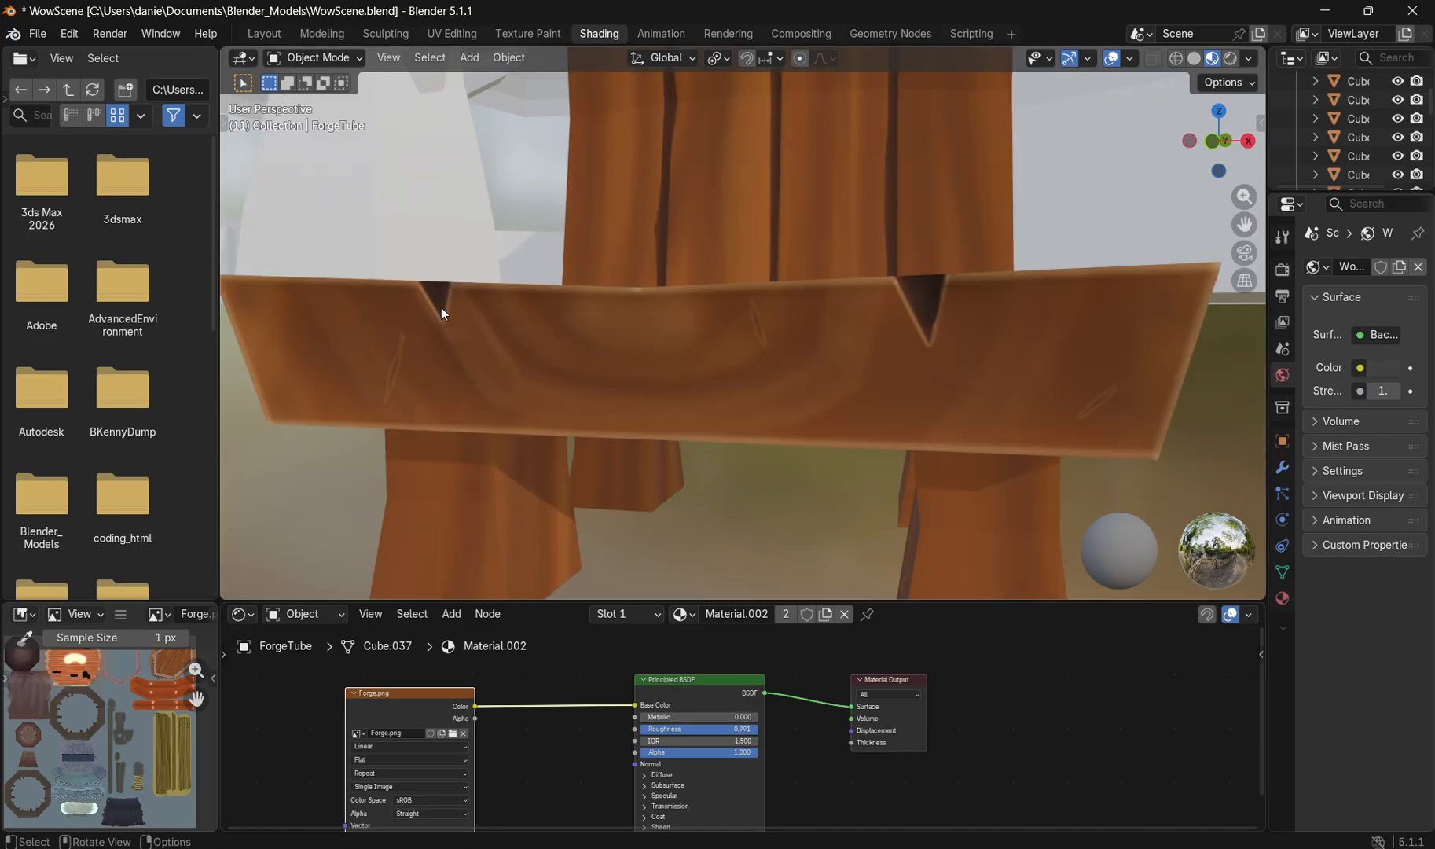
Step: Return to Photoshop, locate the seat's front-edge strip in the chair texture and examine its wood rings and notches
{"action": "key", "text": "alt+Tab"}
{"action": "scroll", "coordinate": [762, 554], "scroll_direction": "down", "scroll_amount": 2}
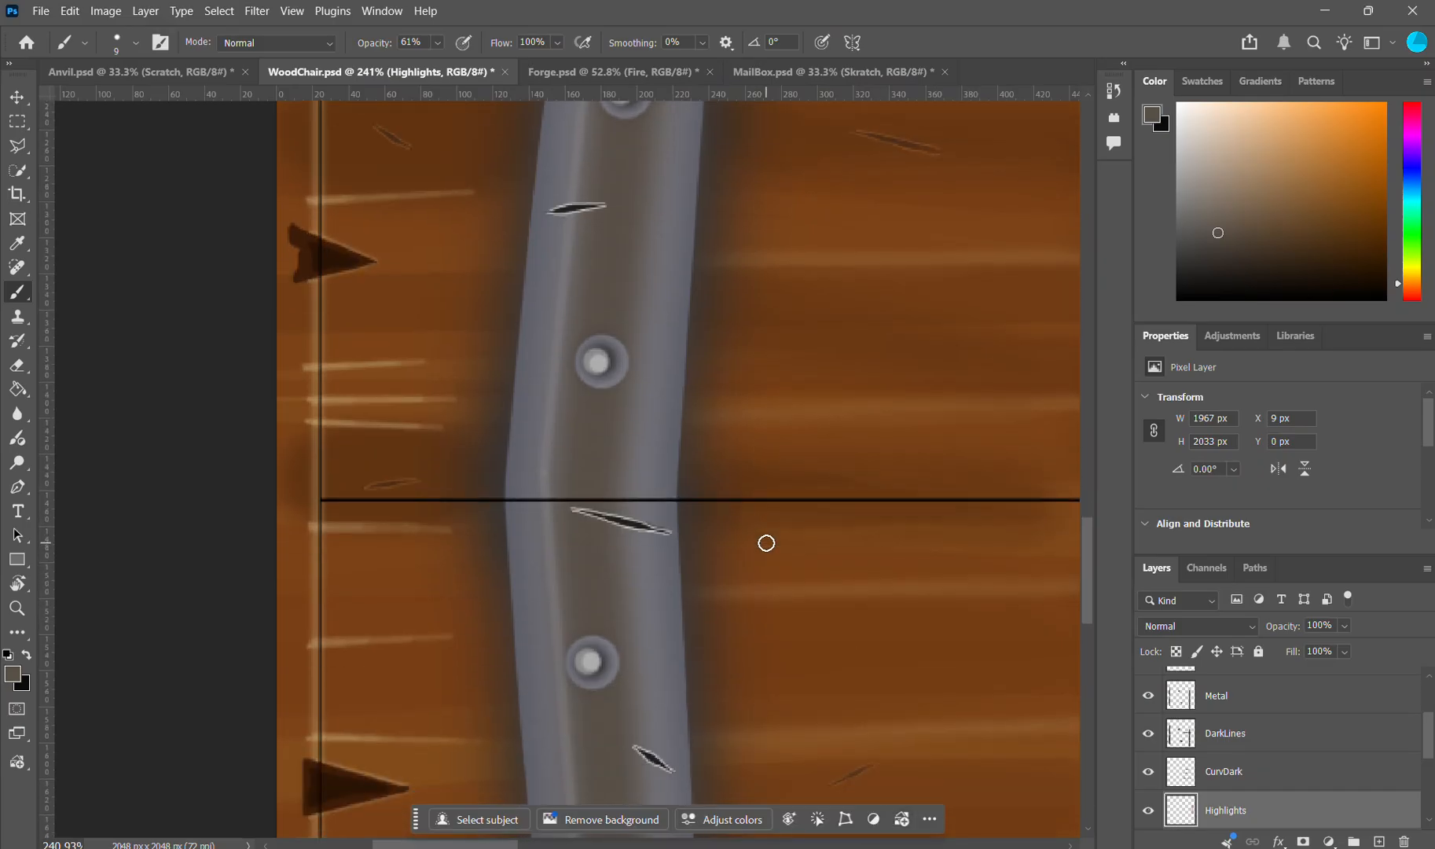
{"action": "scroll", "coordinate": [771, 540], "scroll_direction": "down", "scroll_amount": 8}
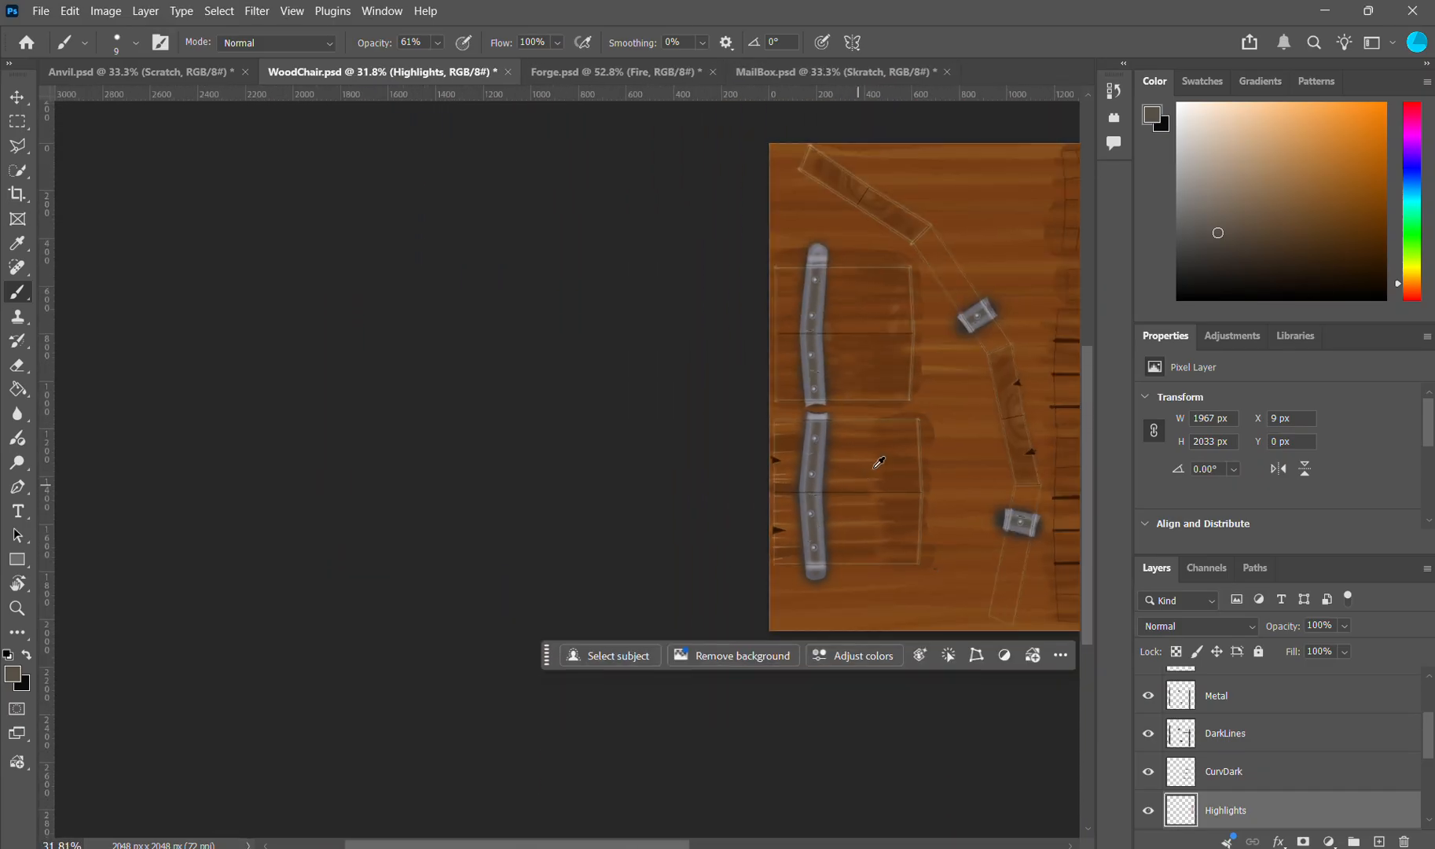
{"action": "scroll", "coordinate": [1012, 425], "scroll_direction": "up", "scroll_amount": 2}
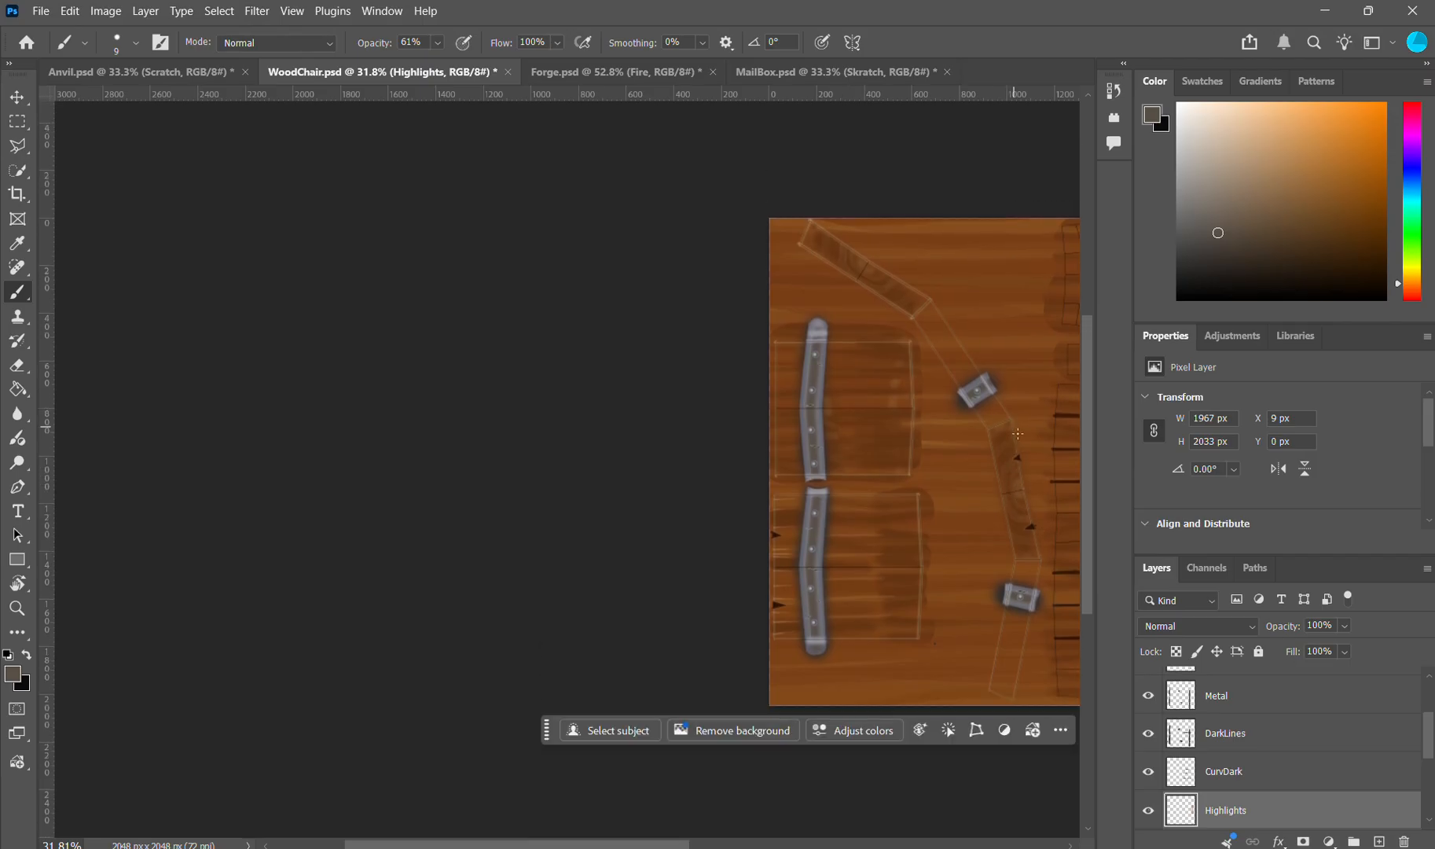
{"action": "scroll", "coordinate": [944, 582], "scroll_direction": "down", "scroll_amount": 1}
{"action": "left_click_drag", "start_coordinate": [680, 844], "coordinate": [775, 816]}
{"action": "scroll", "coordinate": [745, 481], "scroll_direction": "up", "scroll_amount": 2}
{"action": "scroll", "coordinate": [745, 481], "scroll_direction": "up", "scroll_amount": 5}
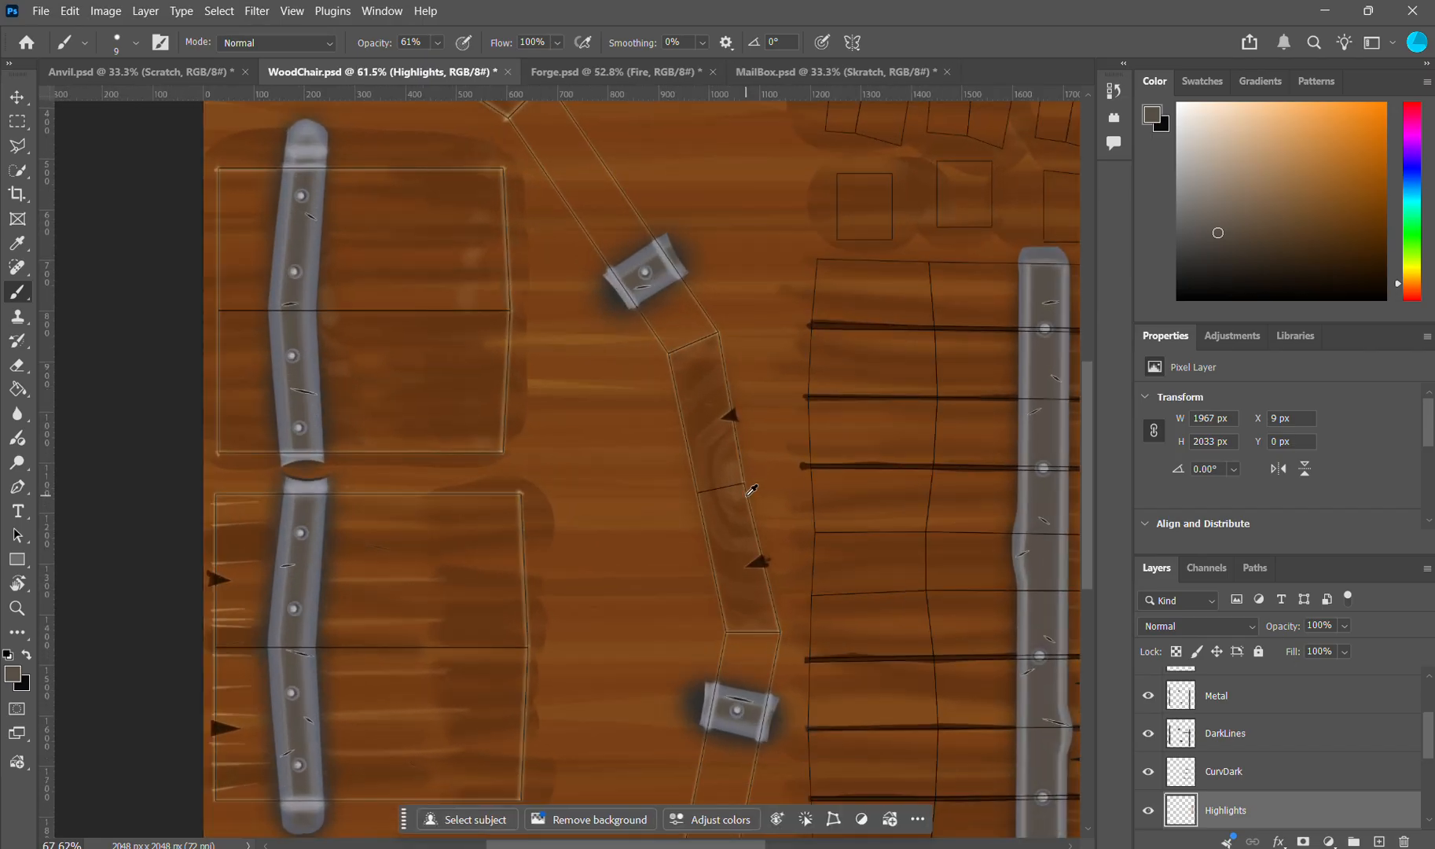
{"action": "scroll", "coordinate": [729, 448], "scroll_direction": "up", "scroll_amount": 3}
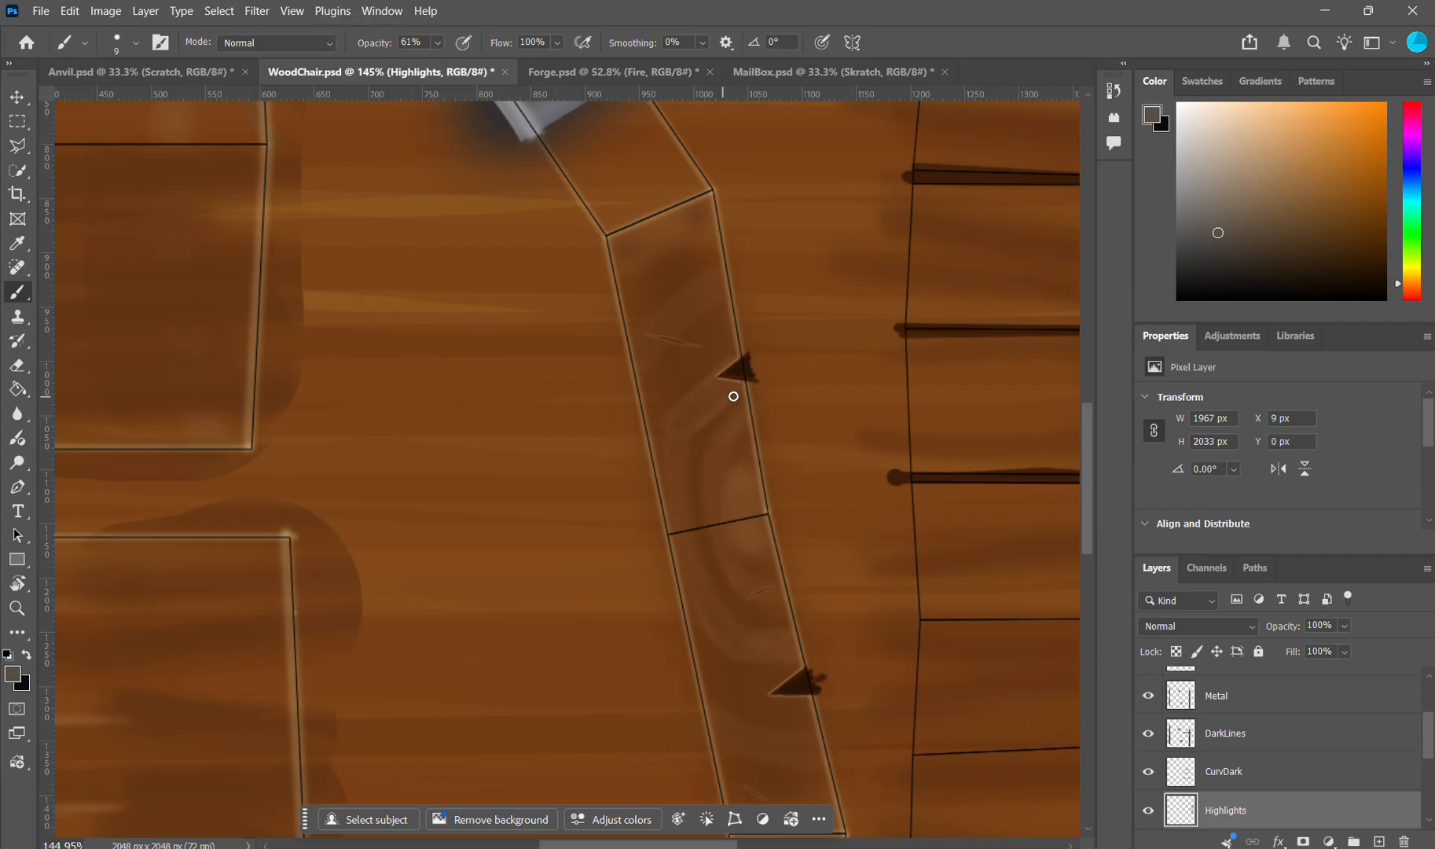
Step: Sample the brown tones of the wood rings on the seat's front-edge strip and examine the grain and scratches there
{"action": "mouse_move", "coordinate": [719, 397]}
{"action": "left_mouse_down", "text": "alt"}
{"action": "mouse_move", "coordinate": [700, 387]}
{"action": "mouse_move", "coordinate": [720, 402]}
{"action": "mouse_move", "coordinate": [731, 378]}
{"action": "left_mouse_up", "text": "alt"}
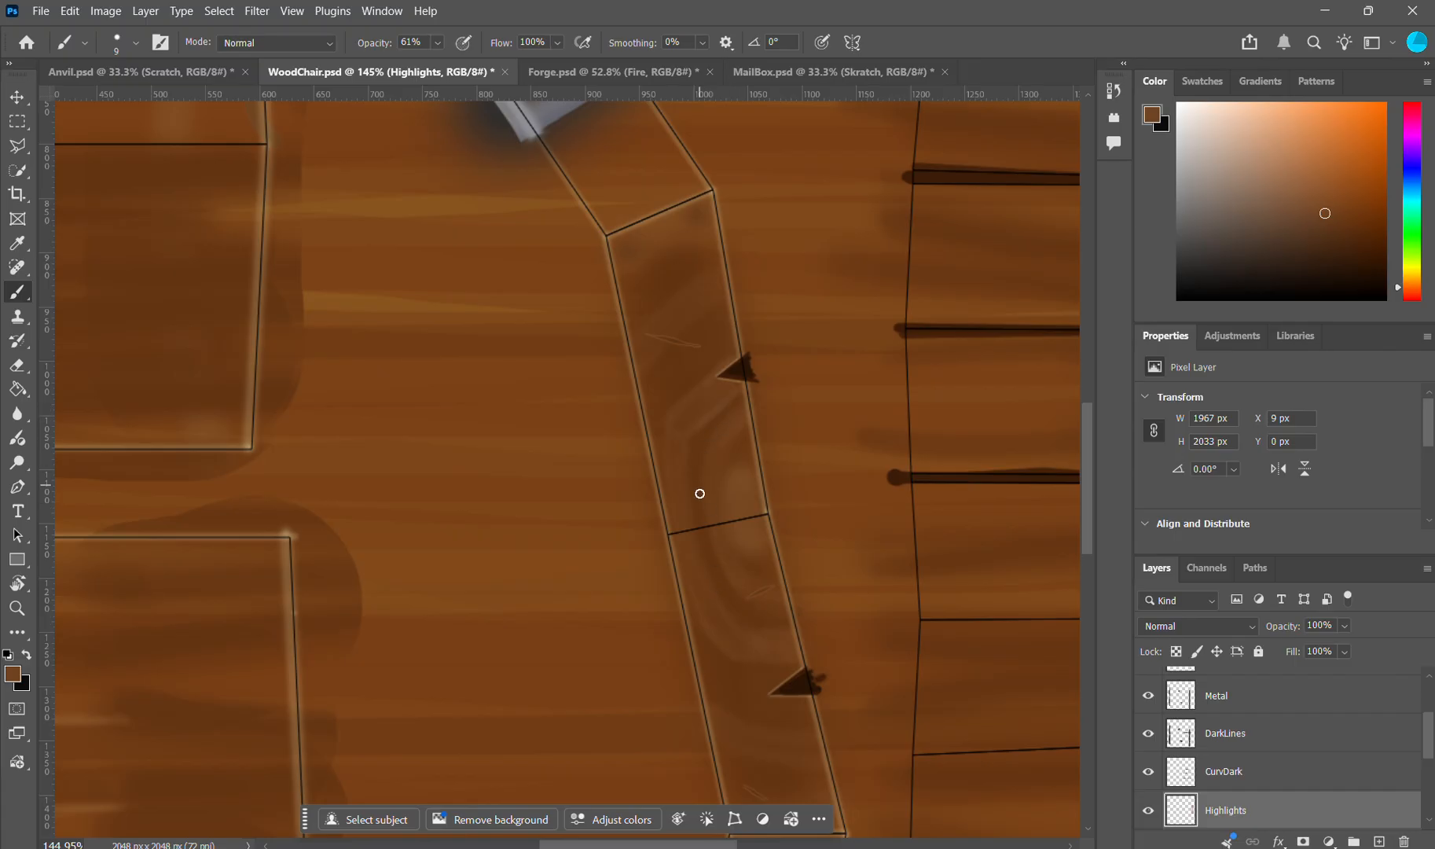
{"action": "left_click_drag", "start_coordinate": [769, 612], "coordinate": [743, 605], "text": "alt"}
{"action": "scroll", "coordinate": [685, 441], "scroll_direction": "up", "scroll_amount": 3}
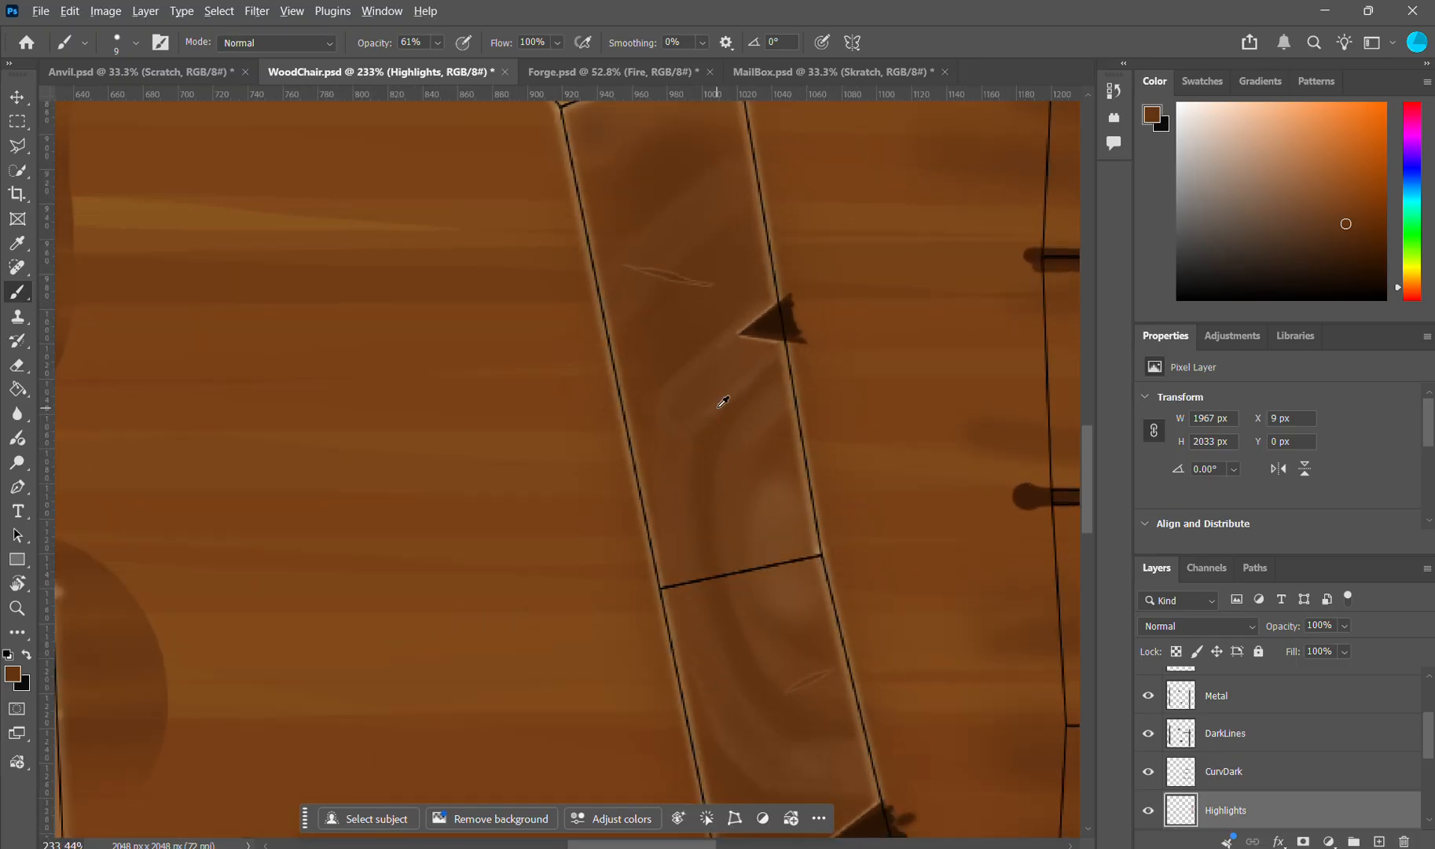
{"action": "left_click_drag", "start_coordinate": [721, 400], "coordinate": [735, 393], "text": "alt"}
{"action": "scroll", "coordinate": [735, 393], "scroll_direction": "down", "scroll_amount": 4}
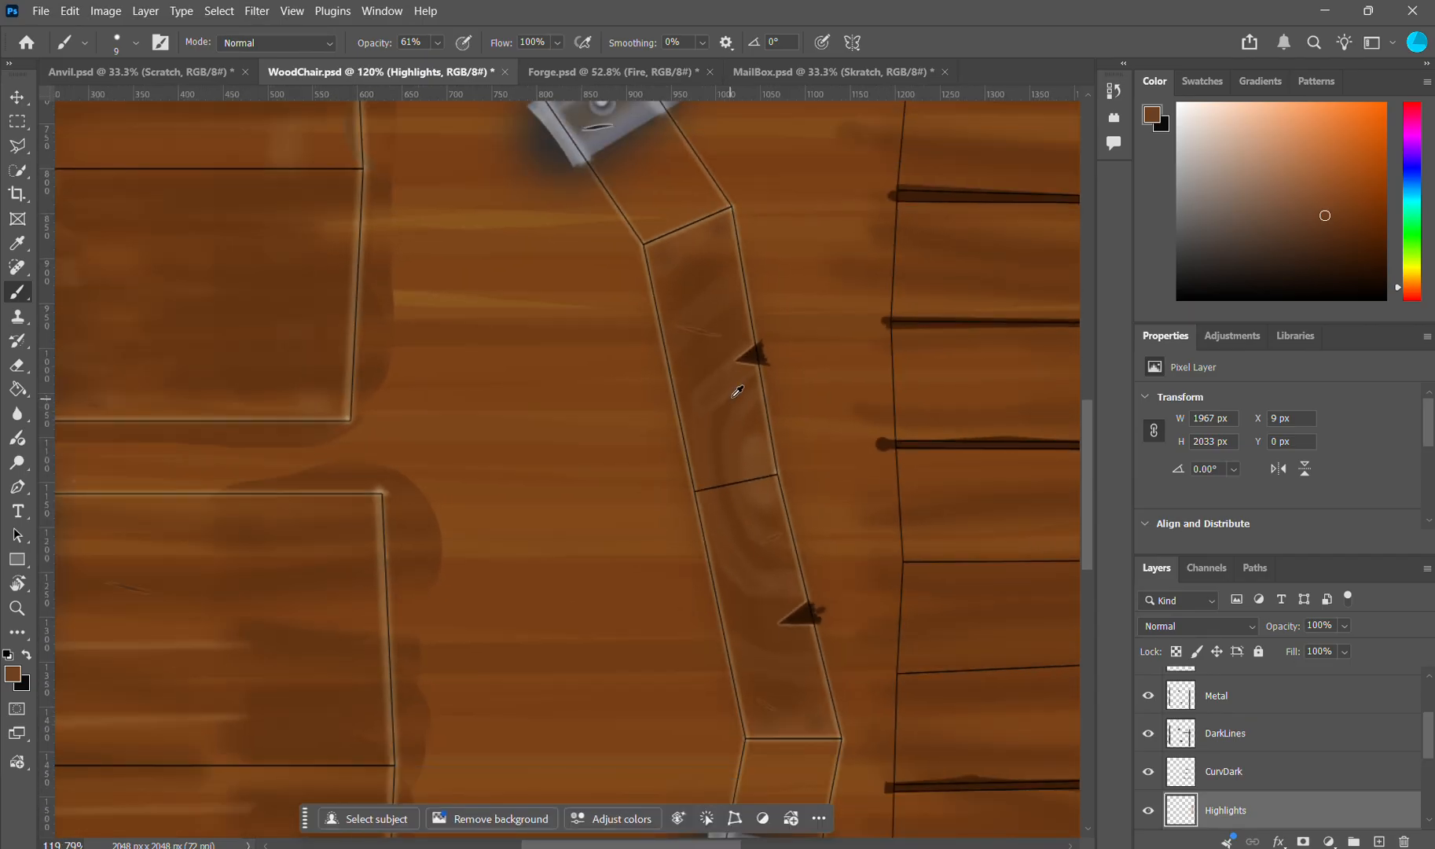
{"action": "scroll", "coordinate": [711, 326], "scroll_direction": "up", "scroll_amount": 5}
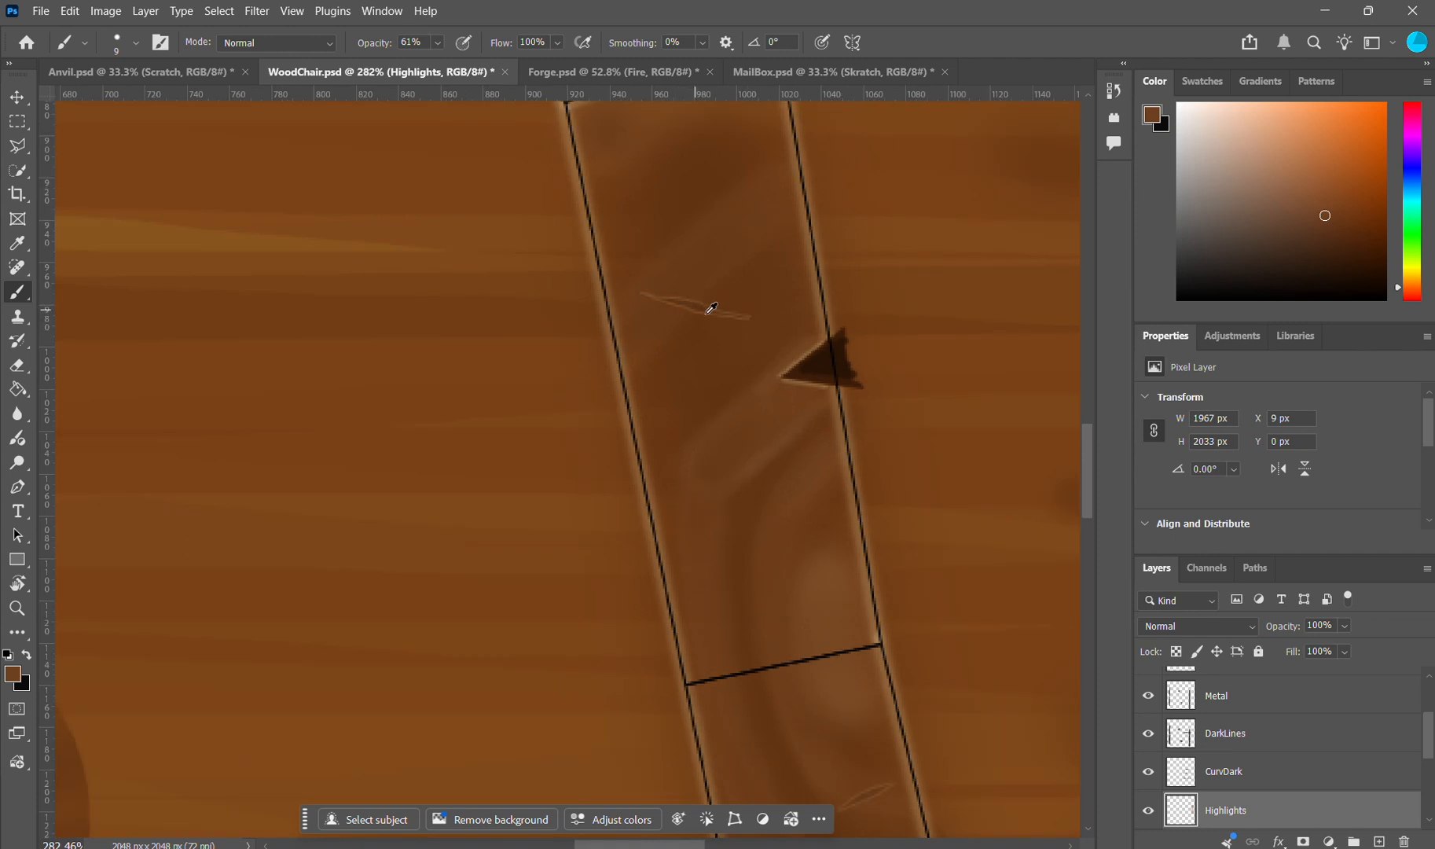
{"action": "scroll", "coordinate": [712, 308], "scroll_direction": "down", "scroll_amount": 4}
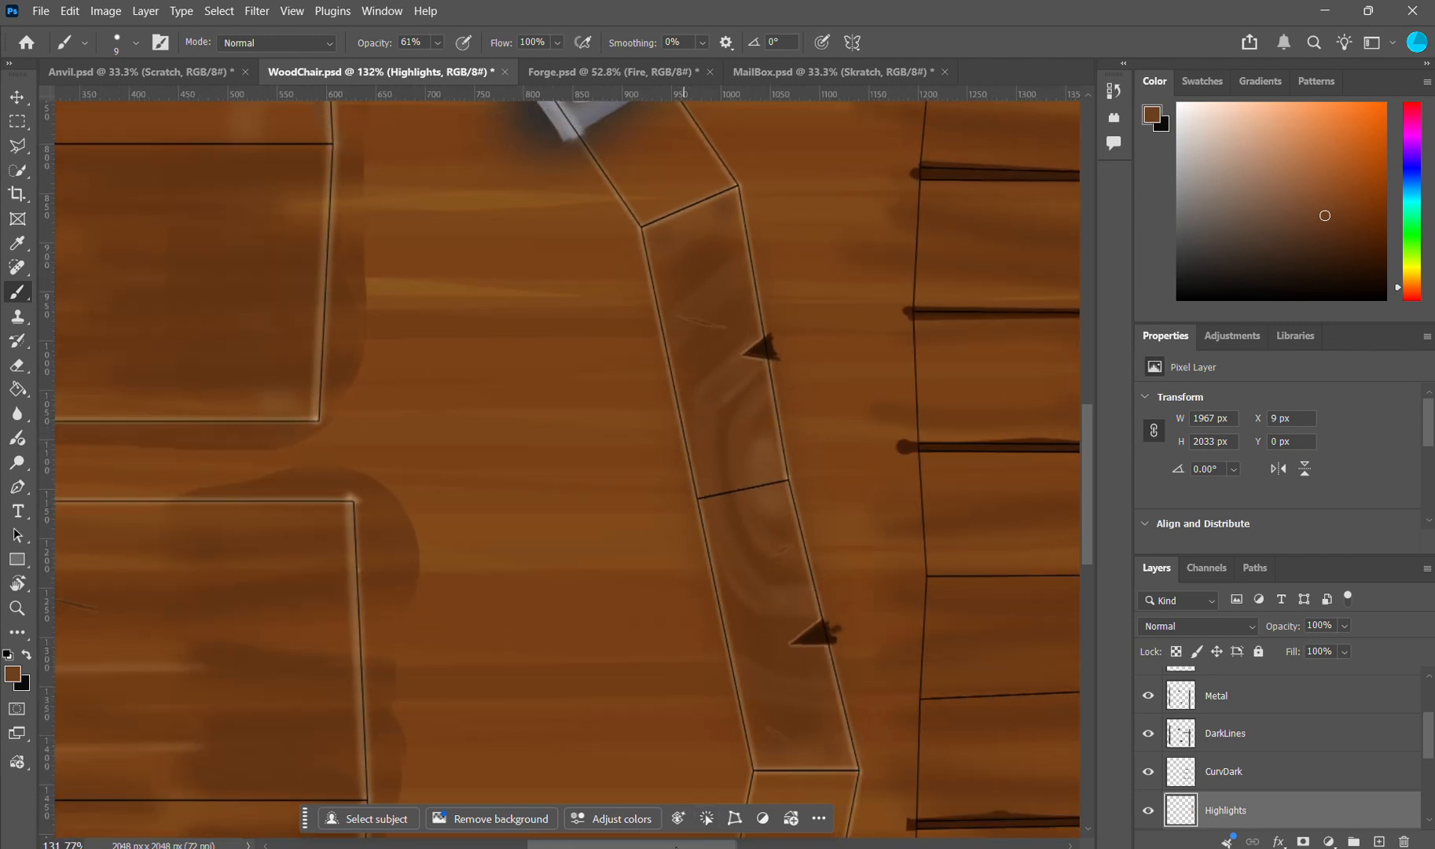
Step: Choose the Clone Stamp tool and examine the scratches and rivets on the metal straps in the chair texture
{"action": "scroll", "coordinate": [561, 784], "scroll_direction": "left", "scroll_amount": 10}
{"action": "left_click", "coordinate": [28, 321]}
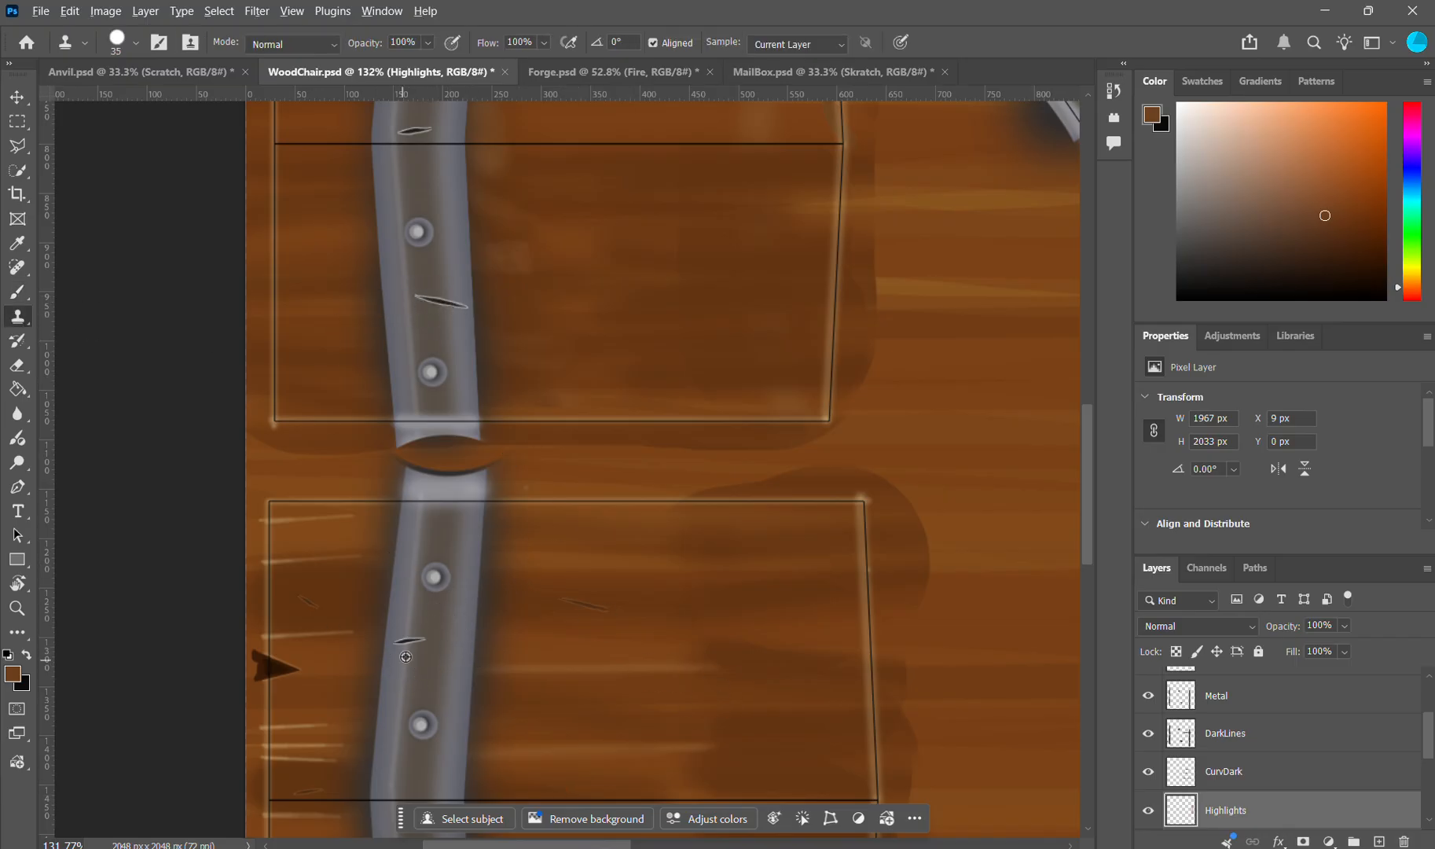
{"action": "scroll", "coordinate": [405, 656], "scroll_direction": "up", "scroll_amount": 5}
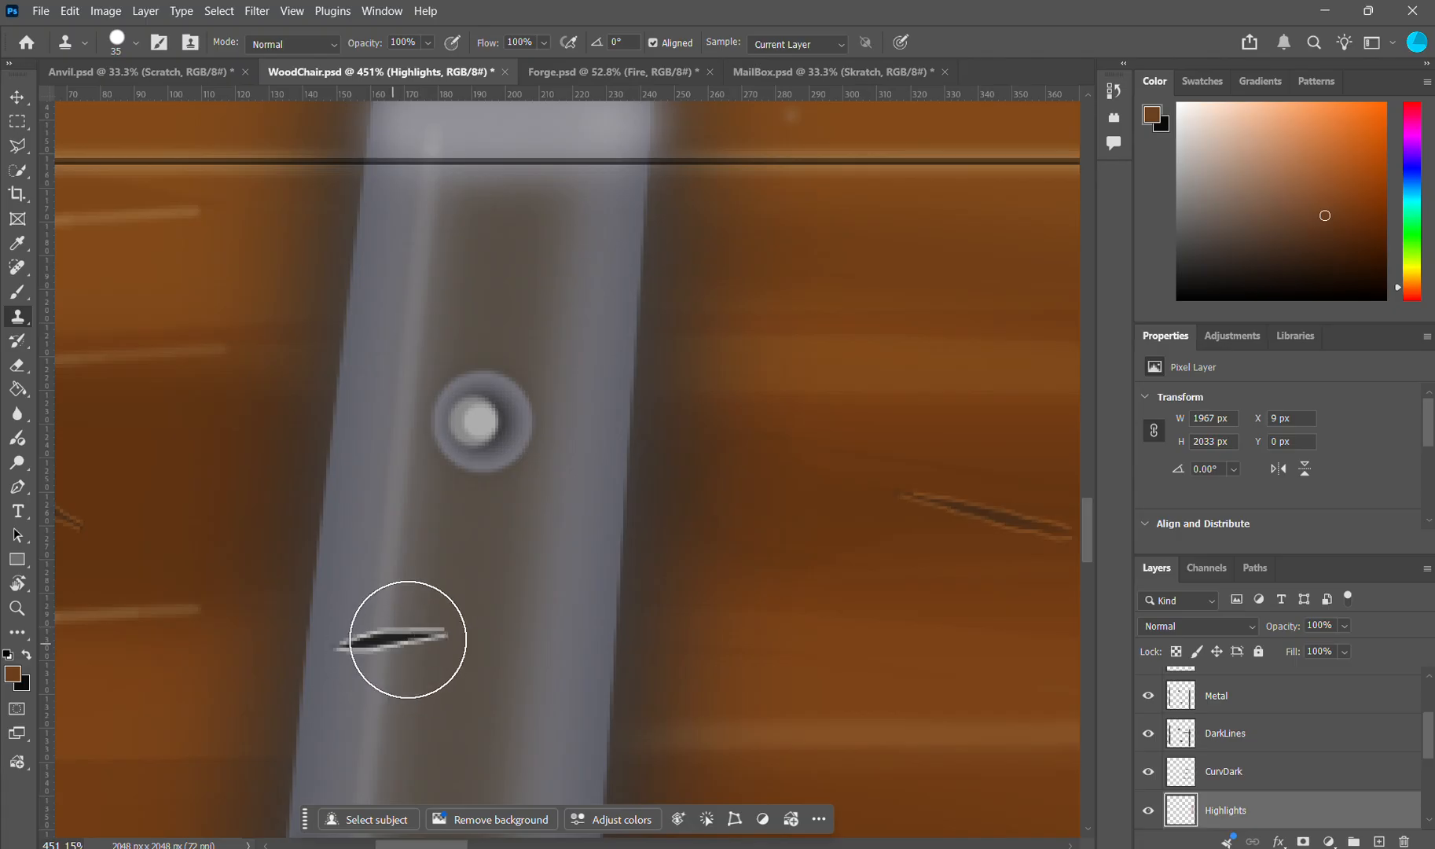
{"action": "scroll", "coordinate": [474, 587], "scroll_direction": "down", "scroll_amount": 6}
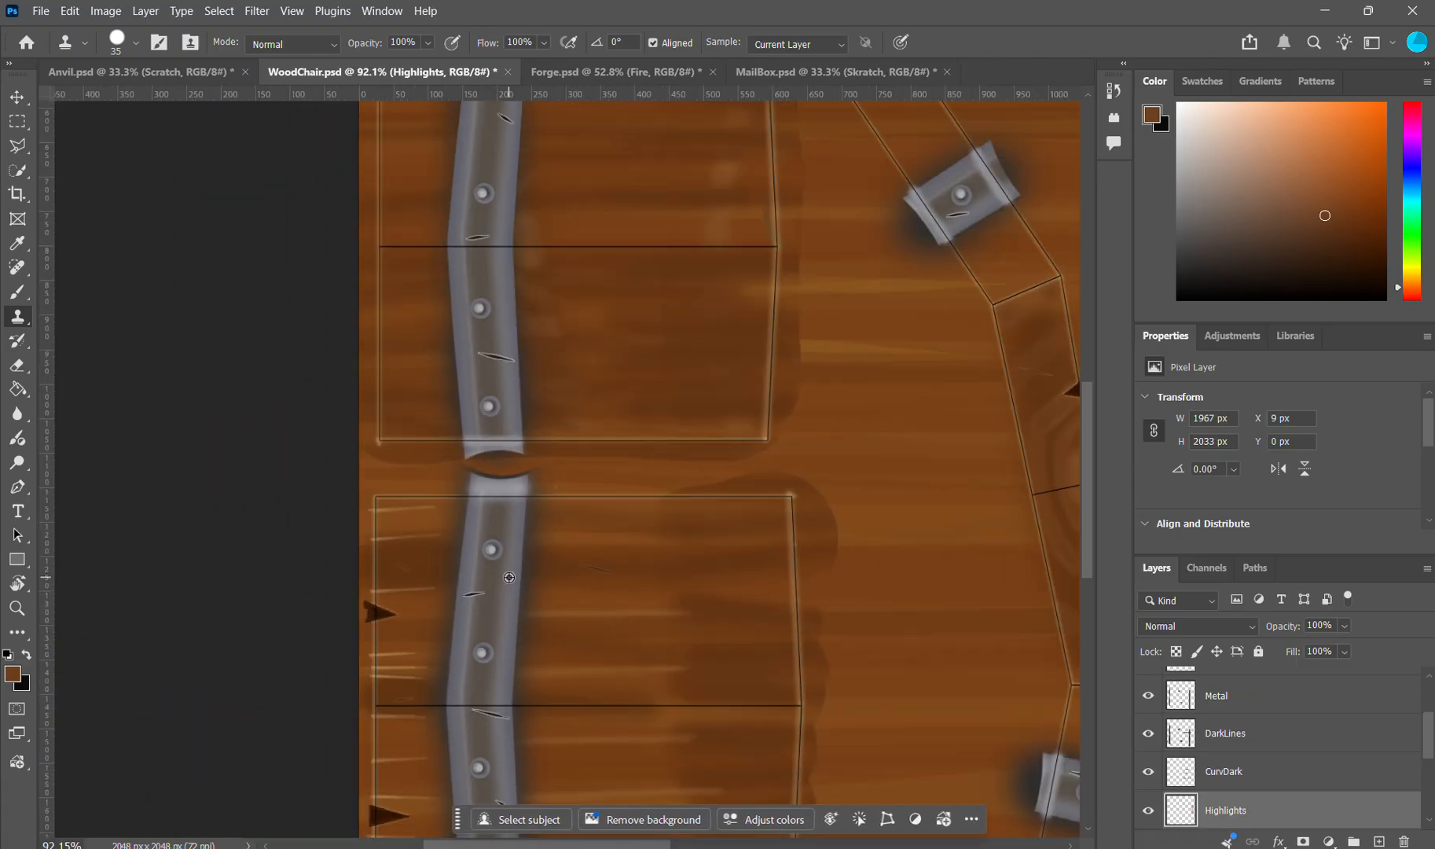
{"action": "scroll", "coordinate": [625, 567], "scroll_direction": "down", "scroll_amount": 4}
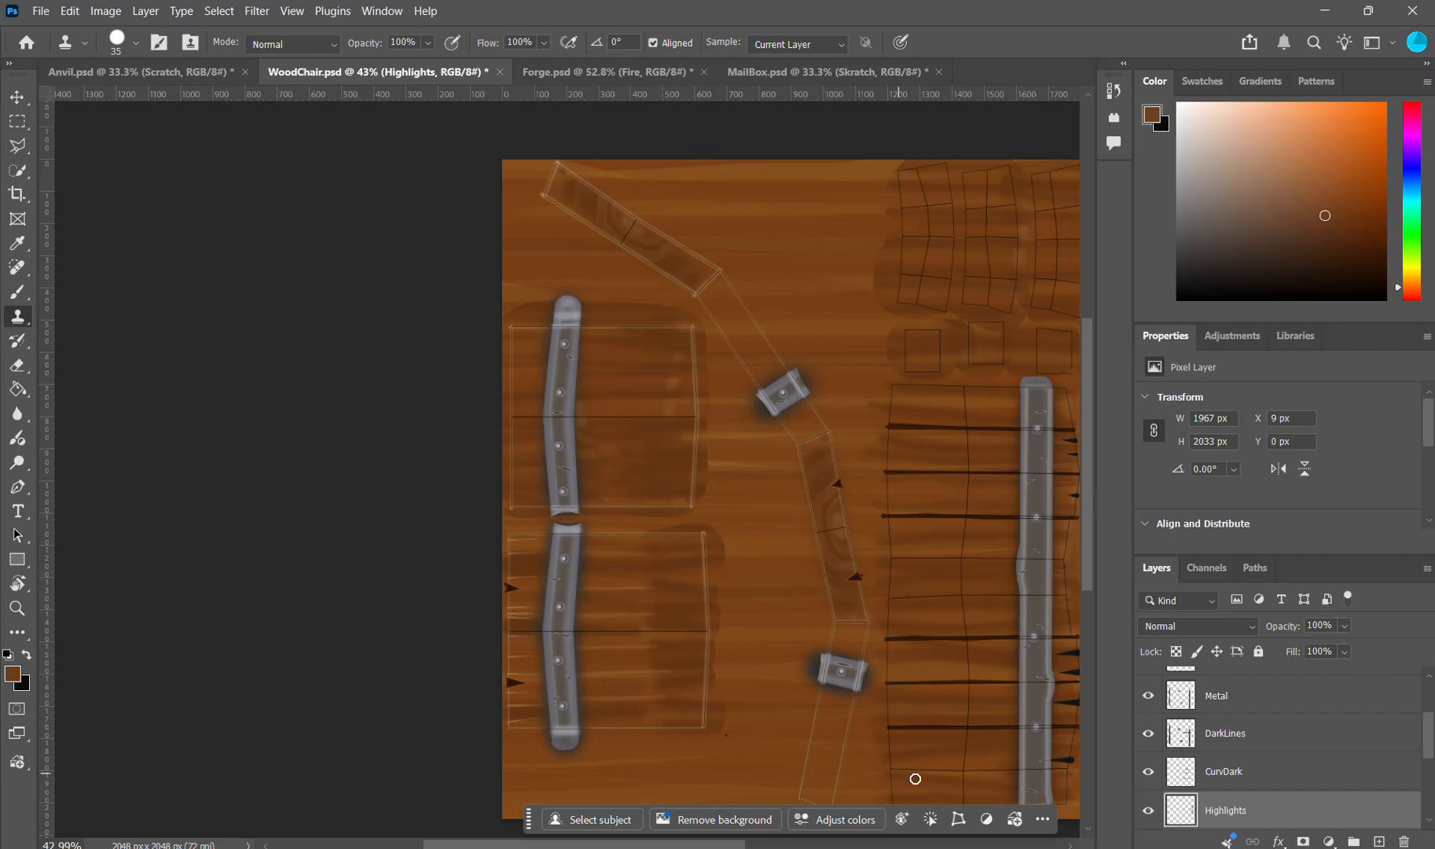
Step: Switch to Blender and inspect the chair's metal straps, backrest and seat from several angles
{"action": "key", "text": "alt+Tab"}
{"action": "left_click_drag", "start_coordinate": [761, 291], "coordinate": [727, 350]}
{"action": "scroll", "coordinate": [613, 464], "scroll_direction": "down", "scroll_amount": 3}
{"action": "left_click_drag", "start_coordinate": [611, 438], "coordinate": [644, 427]}
{"action": "scroll", "coordinate": [643, 432], "scroll_direction": "up", "scroll_amount": 3}
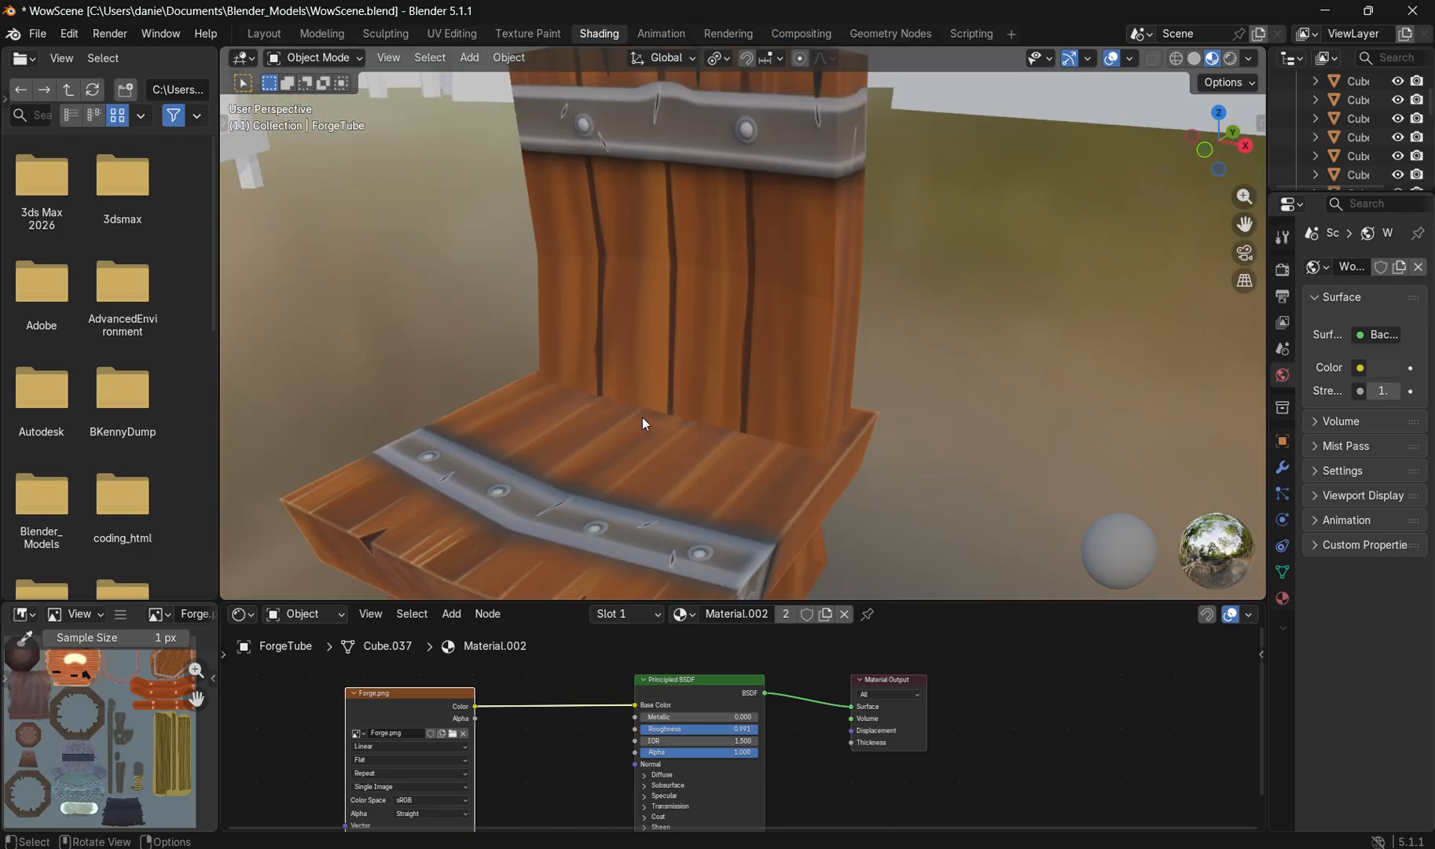
{"action": "left_click_drag", "start_coordinate": [820, 225], "coordinate": [626, 373]}
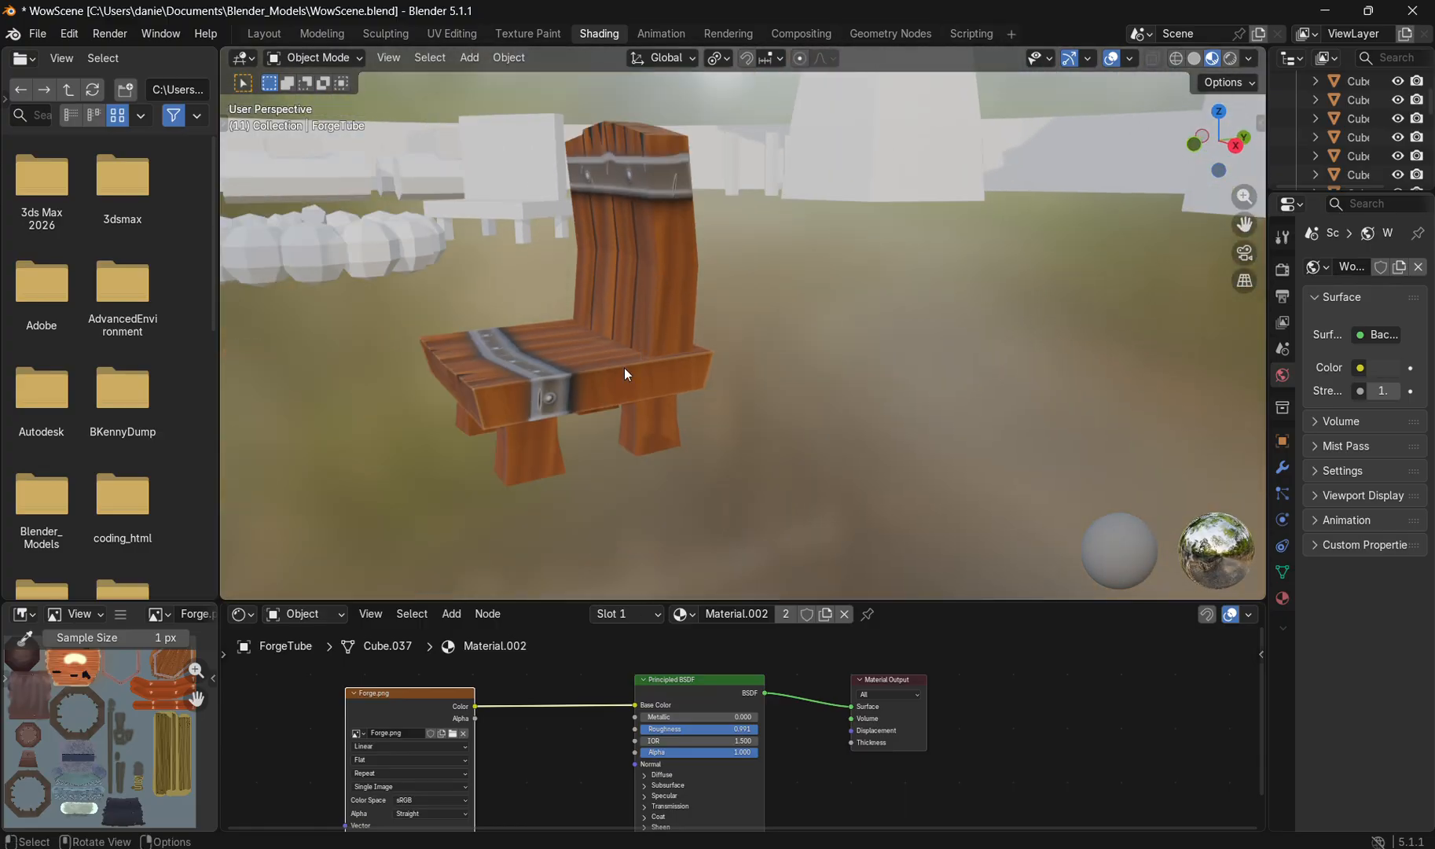
{"action": "left_click_drag", "start_coordinate": [662, 261], "coordinate": [625, 367]}
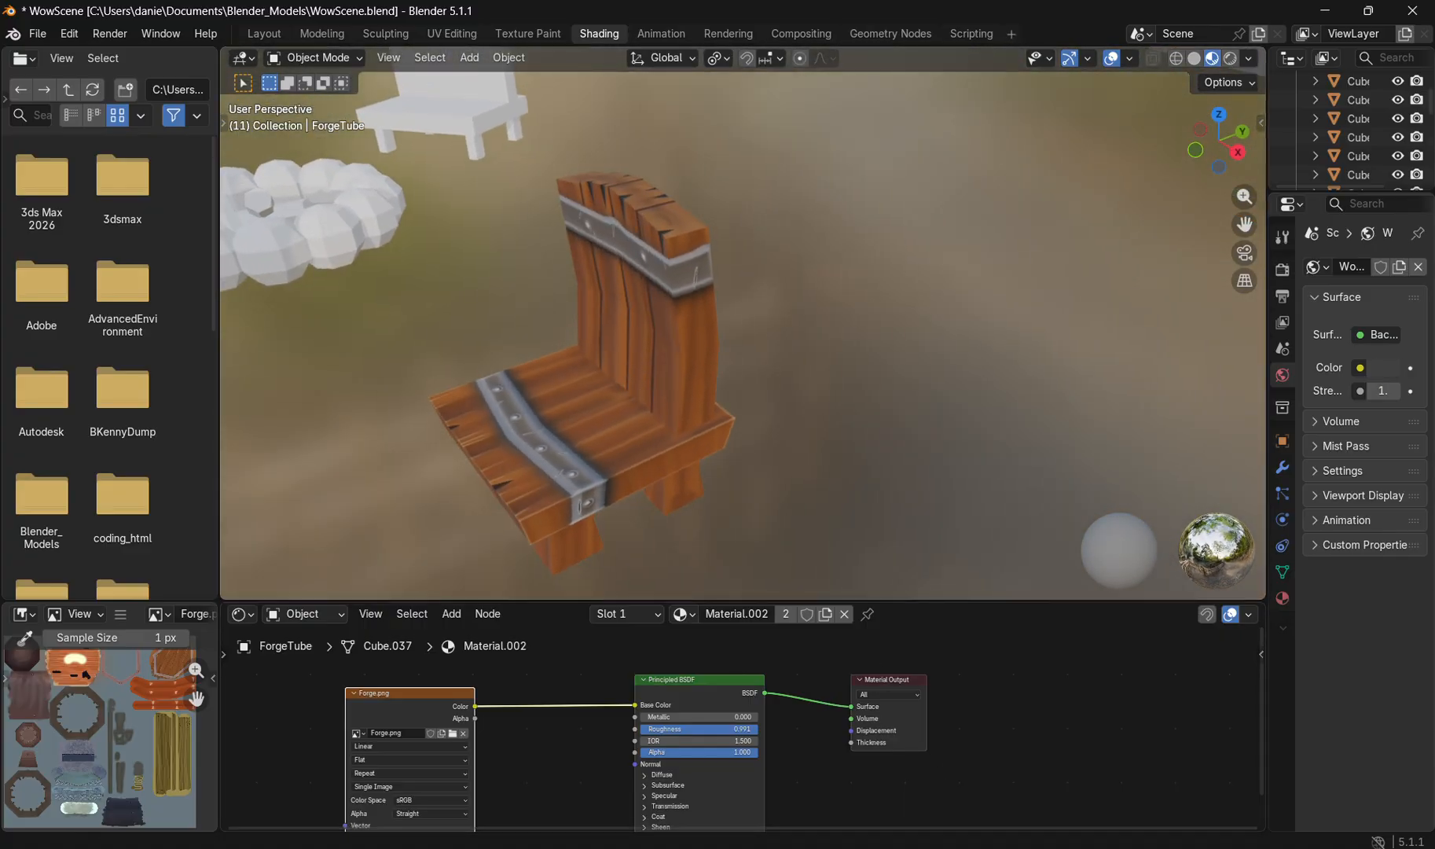
Step: Return to Photoshop and bring up the Anvil.psd texture to examine its painted panels
{"action": "key", "text": "alt+Tab"}
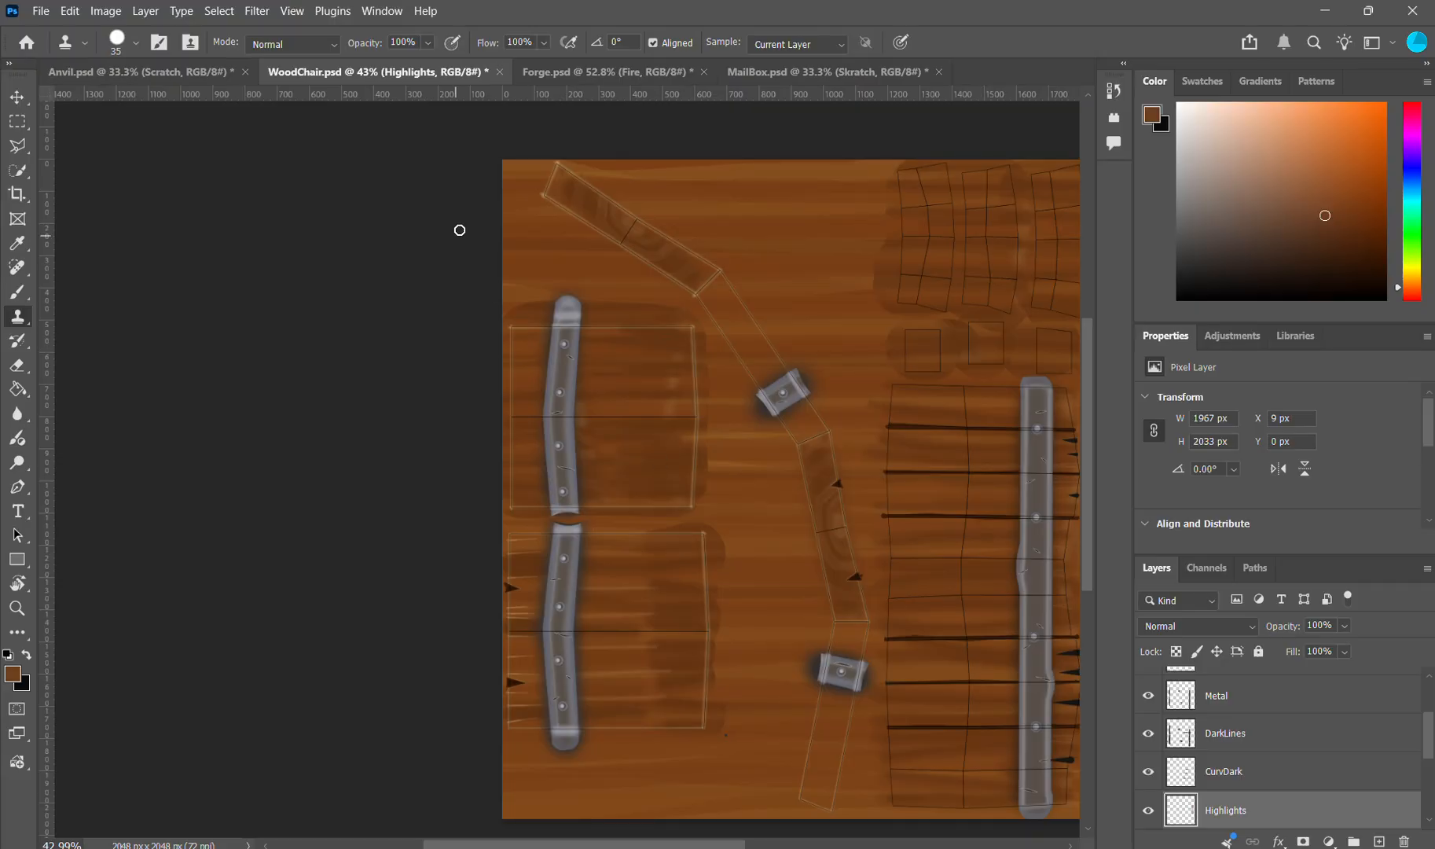
{"action": "left_click", "coordinate": [182, 75]}
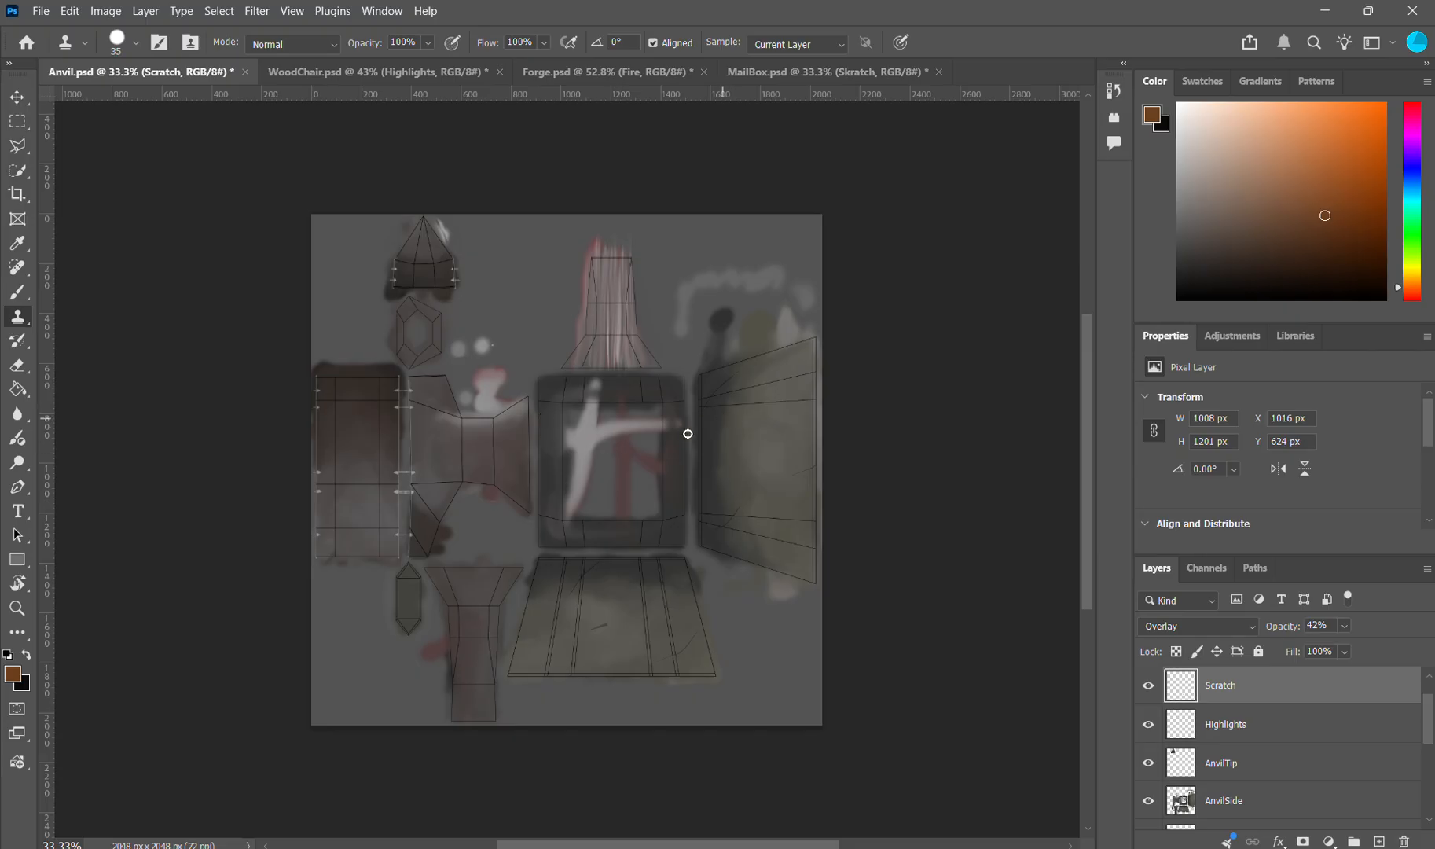
{"action": "scroll", "coordinate": [761, 472], "scroll_direction": "up", "scroll_amount": 3}
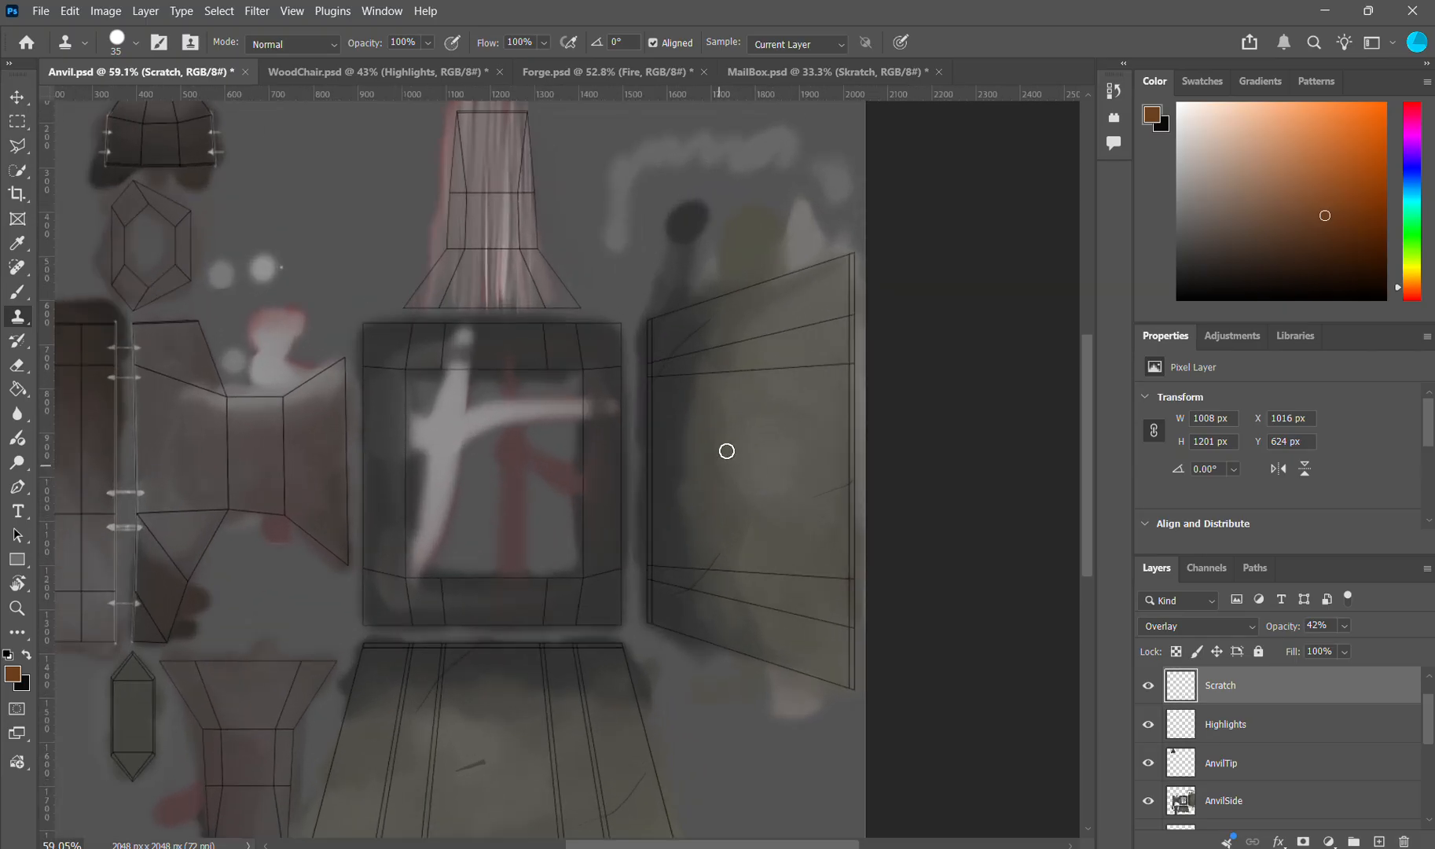
Step: Open the reference board and find the anvil picture to examine its metal body and stone base
{"action": "left_click", "coordinate": [904, 847]}
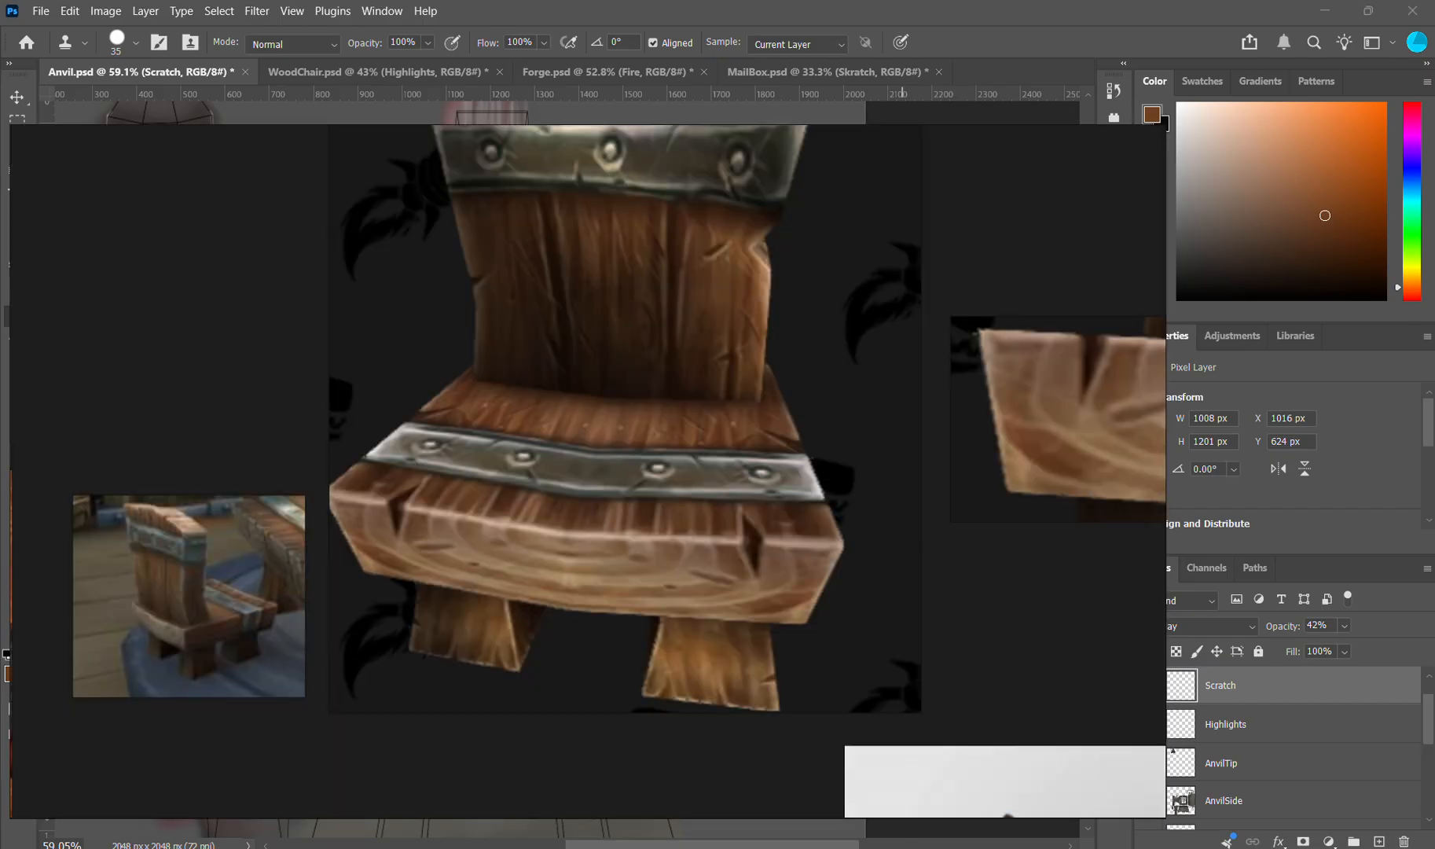
{"action": "scroll", "coordinate": [495, 412], "scroll_direction": "down", "scroll_amount": 5}
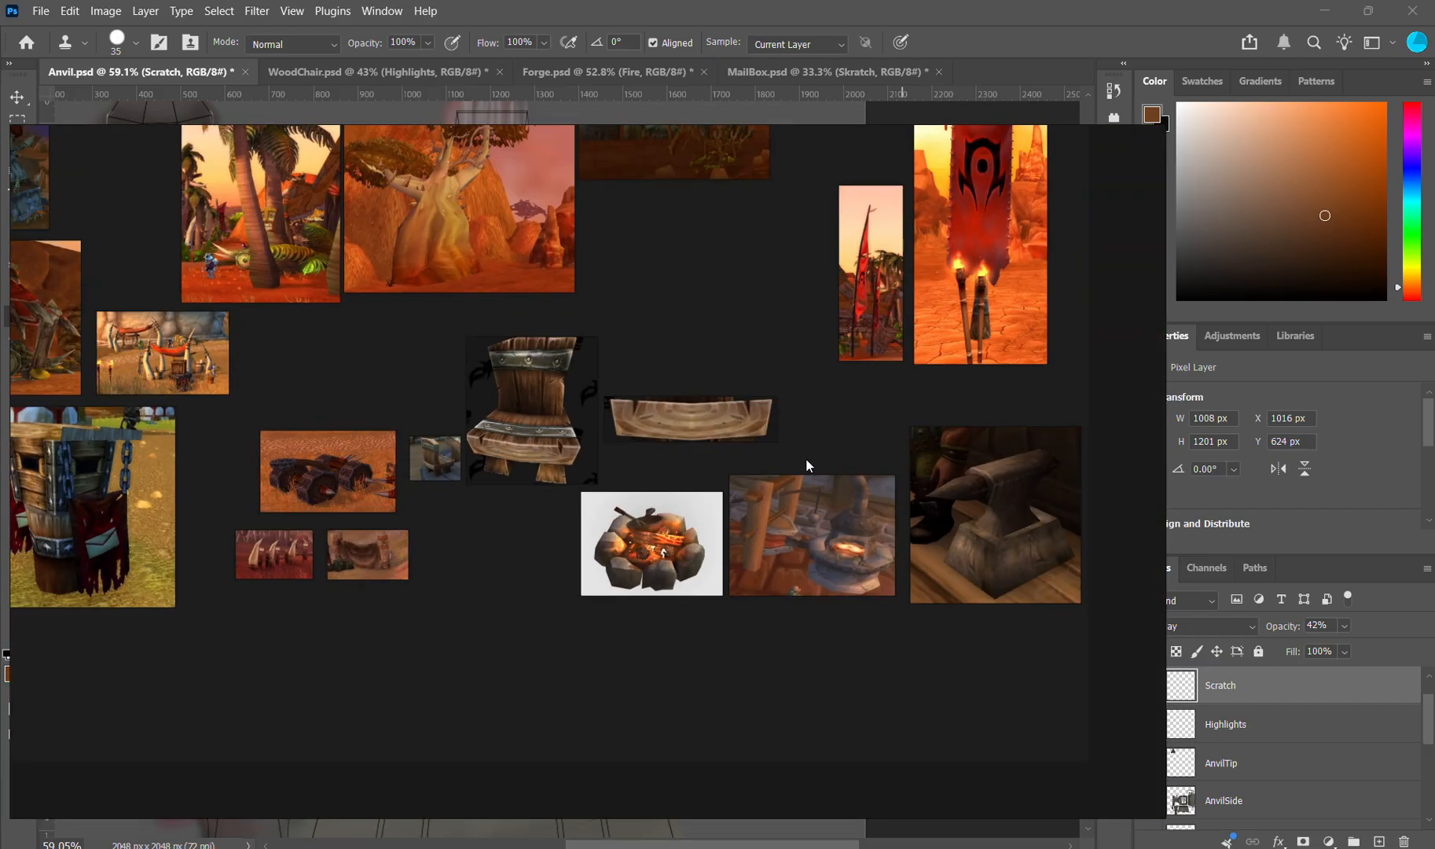
{"action": "scroll", "coordinate": [812, 494], "scroll_direction": "up", "scroll_amount": 5}
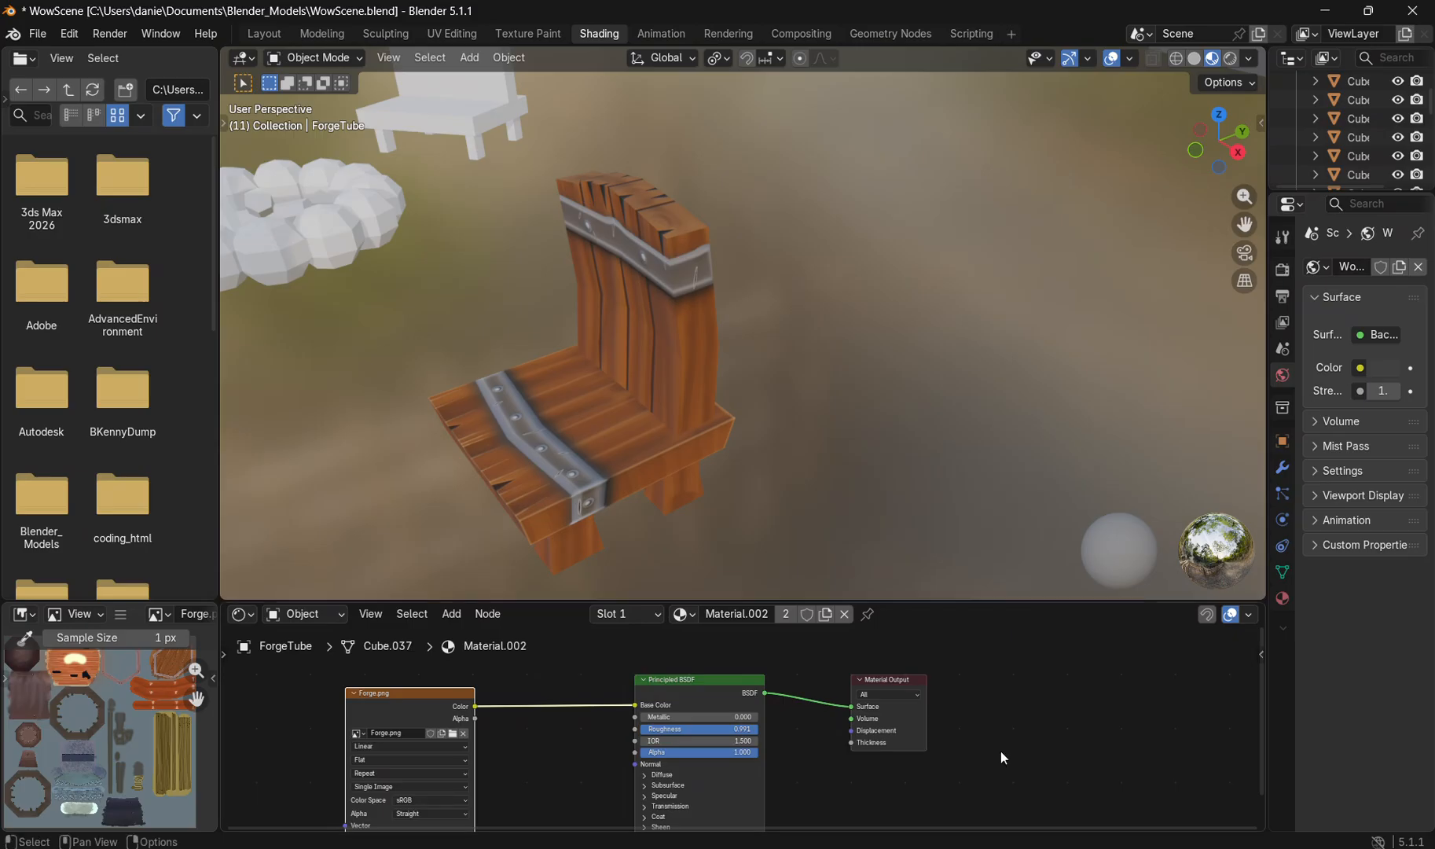
{"action": "scroll", "coordinate": [857, 401], "scroll_direction": "down", "scroll_amount": 5}
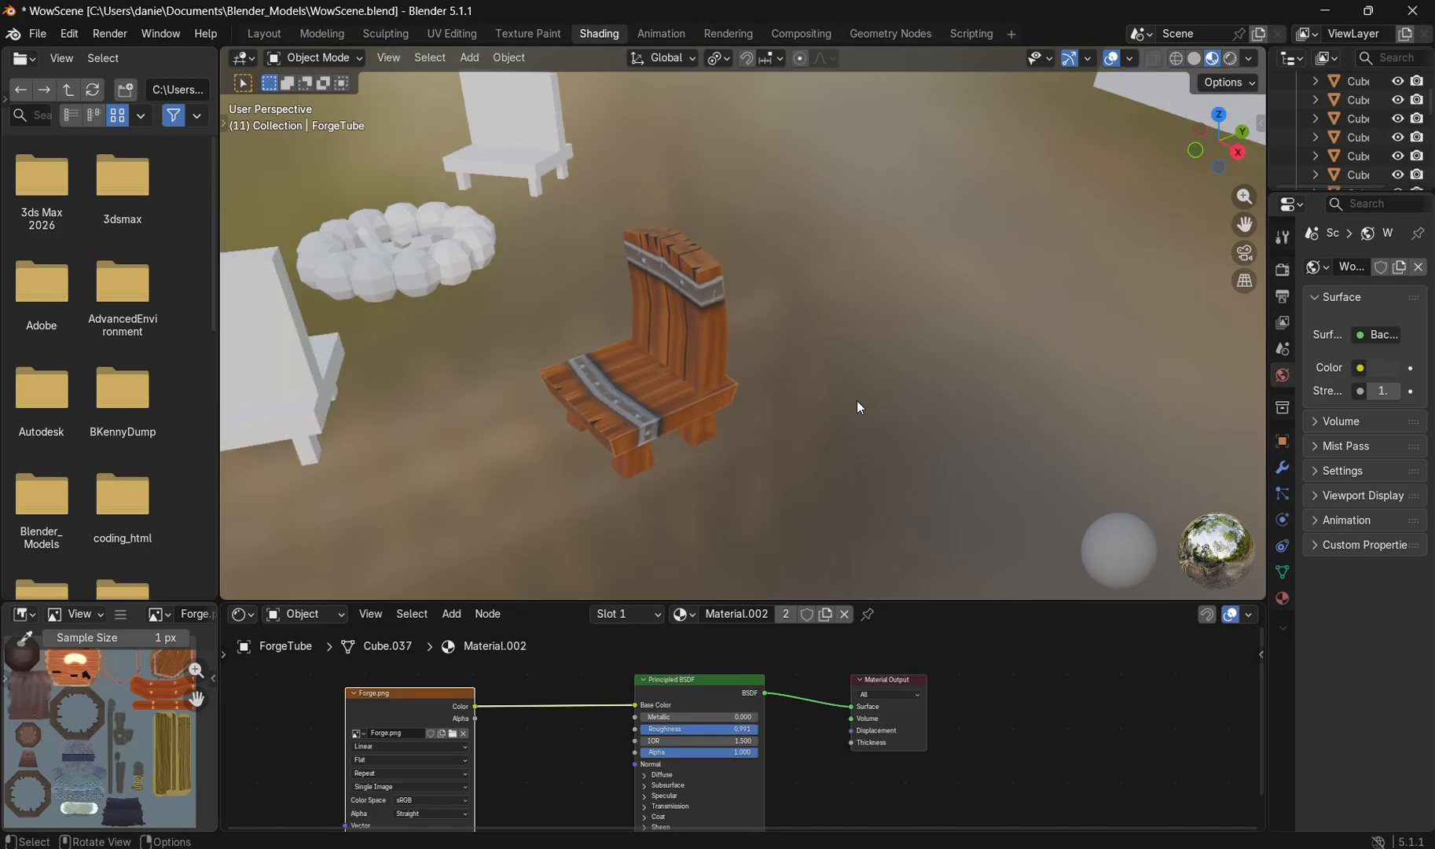
Step: In Blender, select the anvil standing apart from the forge and frame it in the viewport
{"action": "mouse_move", "coordinate": [857, 400]}
{"action": "left_mouse_down"}
{"action": "mouse_move", "coordinate": [963, 396]}
{"action": "mouse_move", "coordinate": [836, 373]}
{"action": "mouse_move", "coordinate": [849, 405]}
{"action": "left_mouse_up"}
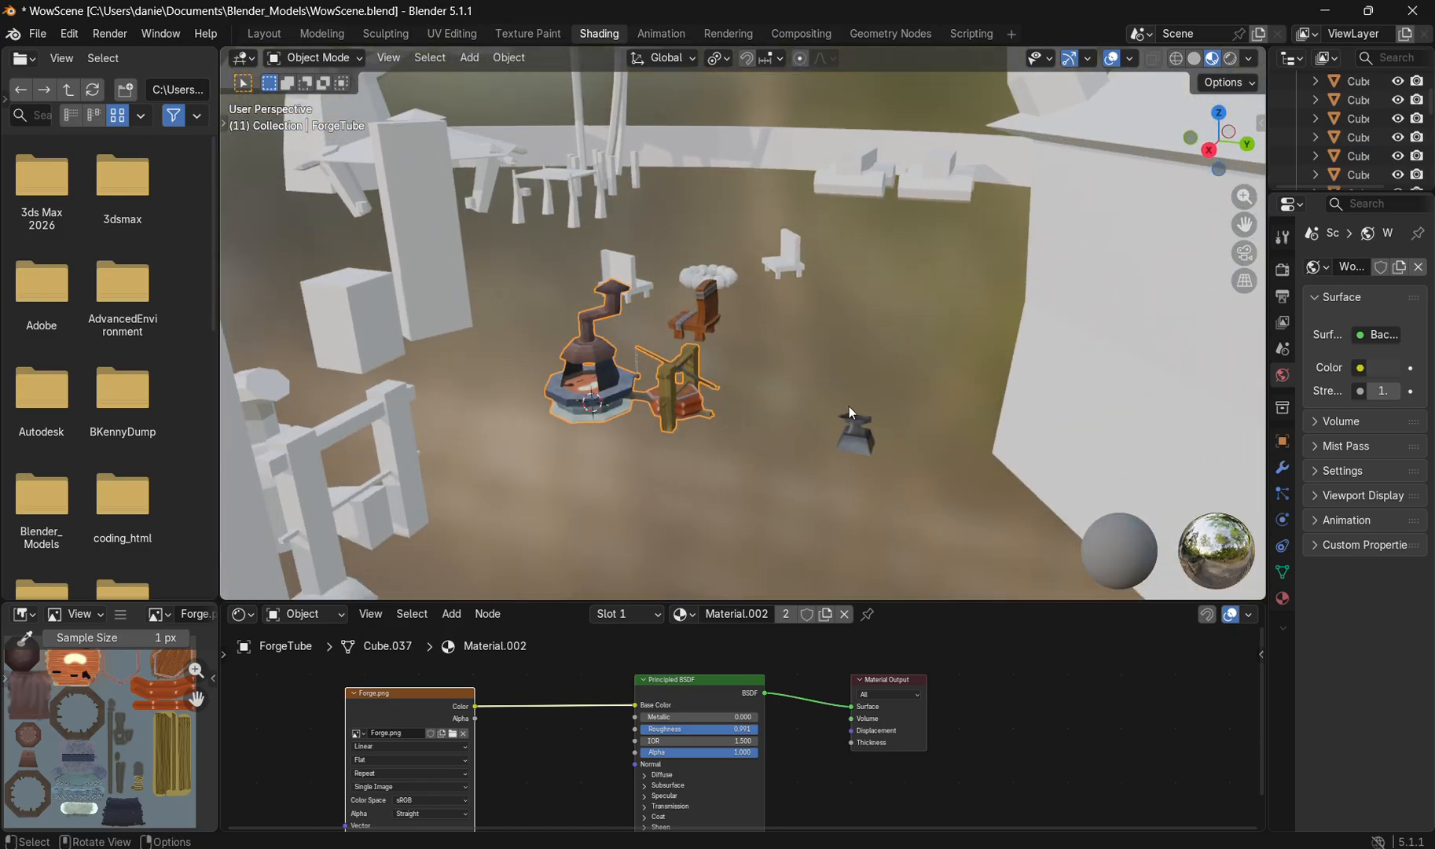
{"action": "scroll", "coordinate": [883, 445], "scroll_direction": "up", "scroll_amount": 4}
{"action": "left_click", "coordinate": [958, 525]}
{"action": "key", "text": "KP_Decimal"}
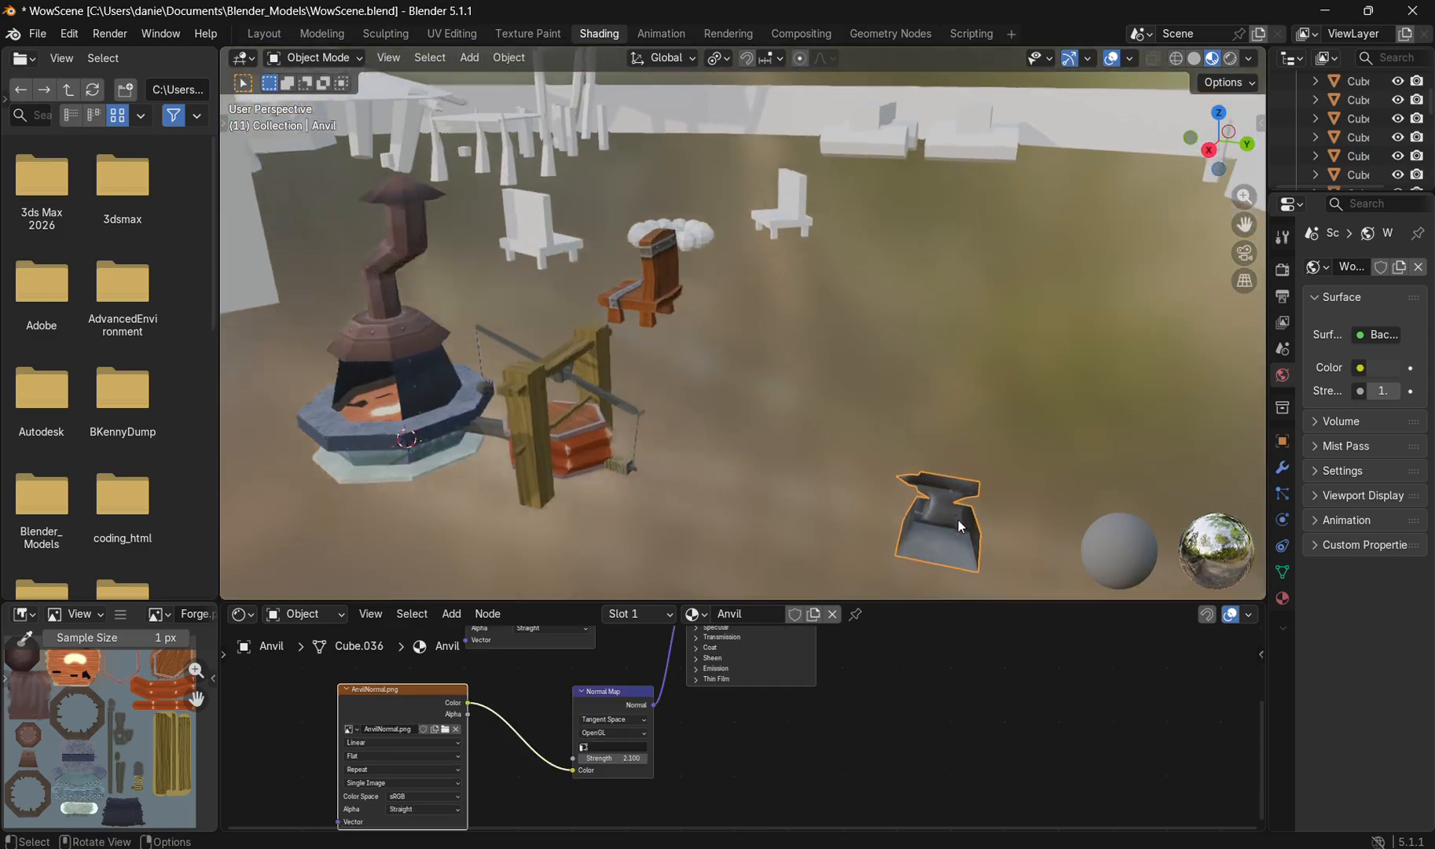
{"action": "left_click_drag", "start_coordinate": [727, 513], "coordinate": [793, 442]}
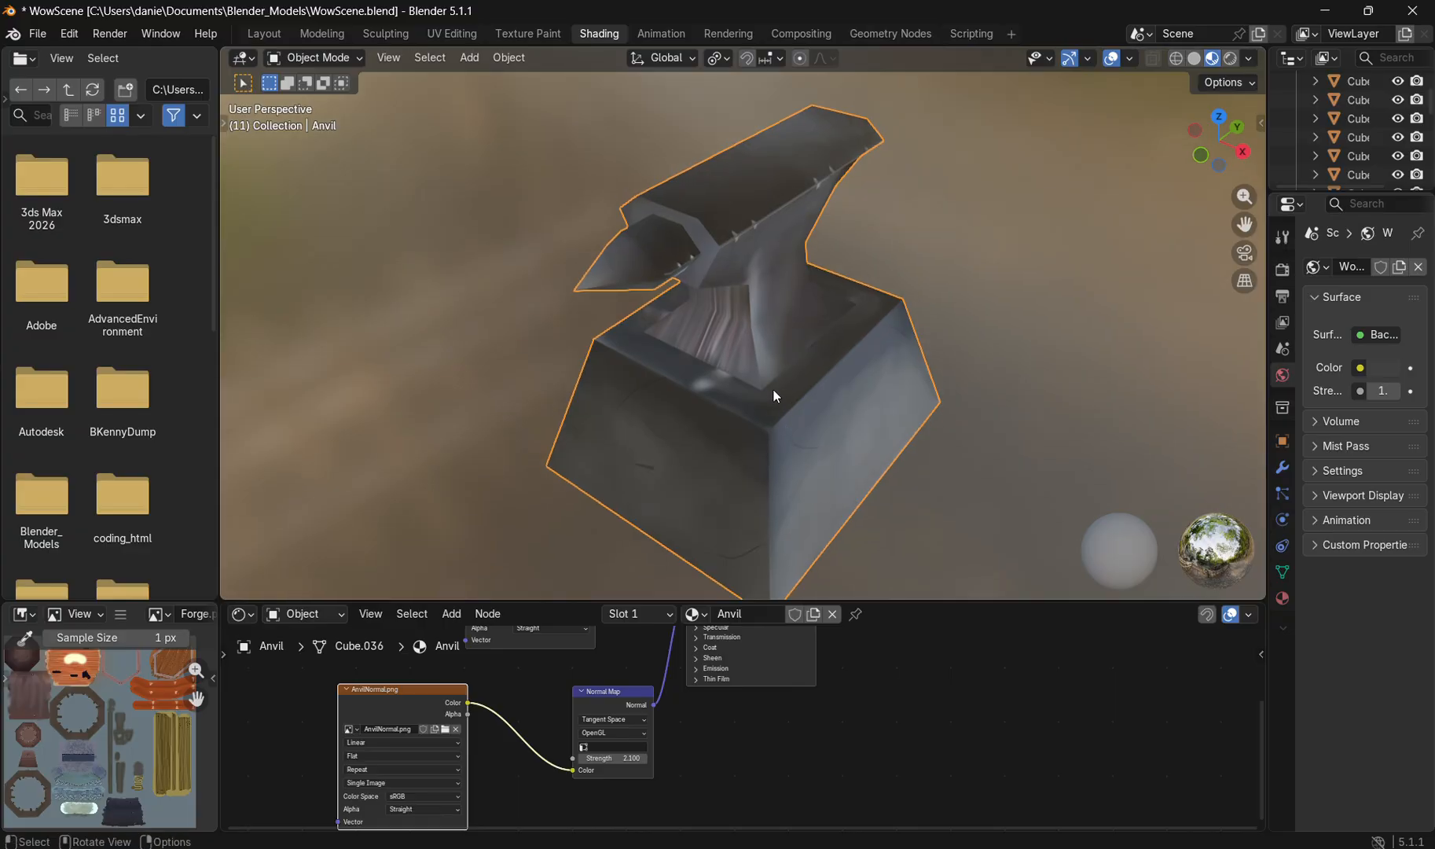
Step: Compare the anvil with its reference picture and inspect its edge nicks, horn and streaked neck up close
{"action": "key", "text": "alt+Tab"}
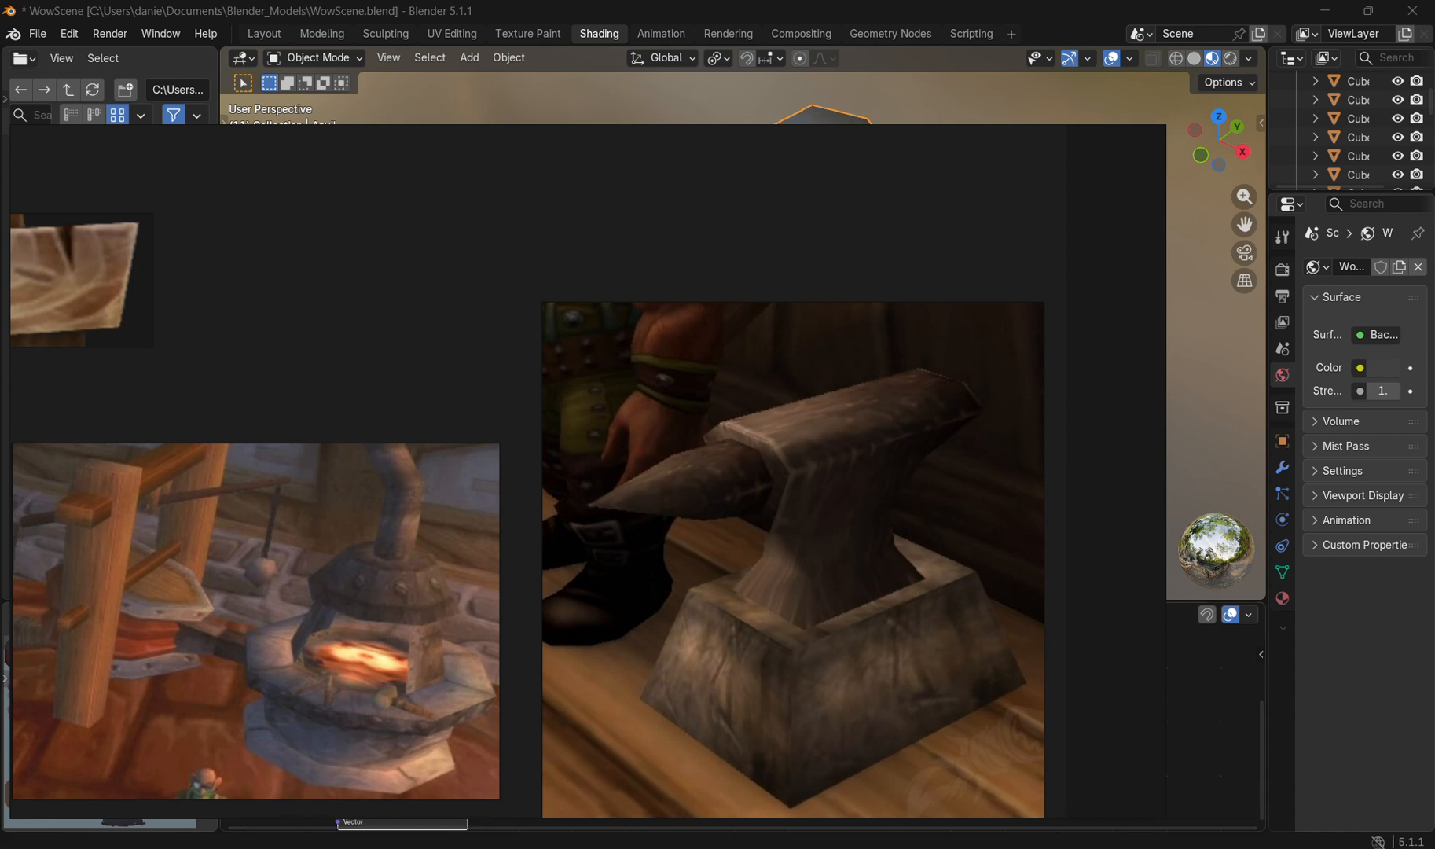
{"action": "key", "text": "alt+Tab"}
{"action": "left_click_drag", "start_coordinate": [718, 357], "coordinate": [725, 275]}
{"action": "scroll", "coordinate": [725, 276], "scroll_direction": "up", "scroll_amount": 2}
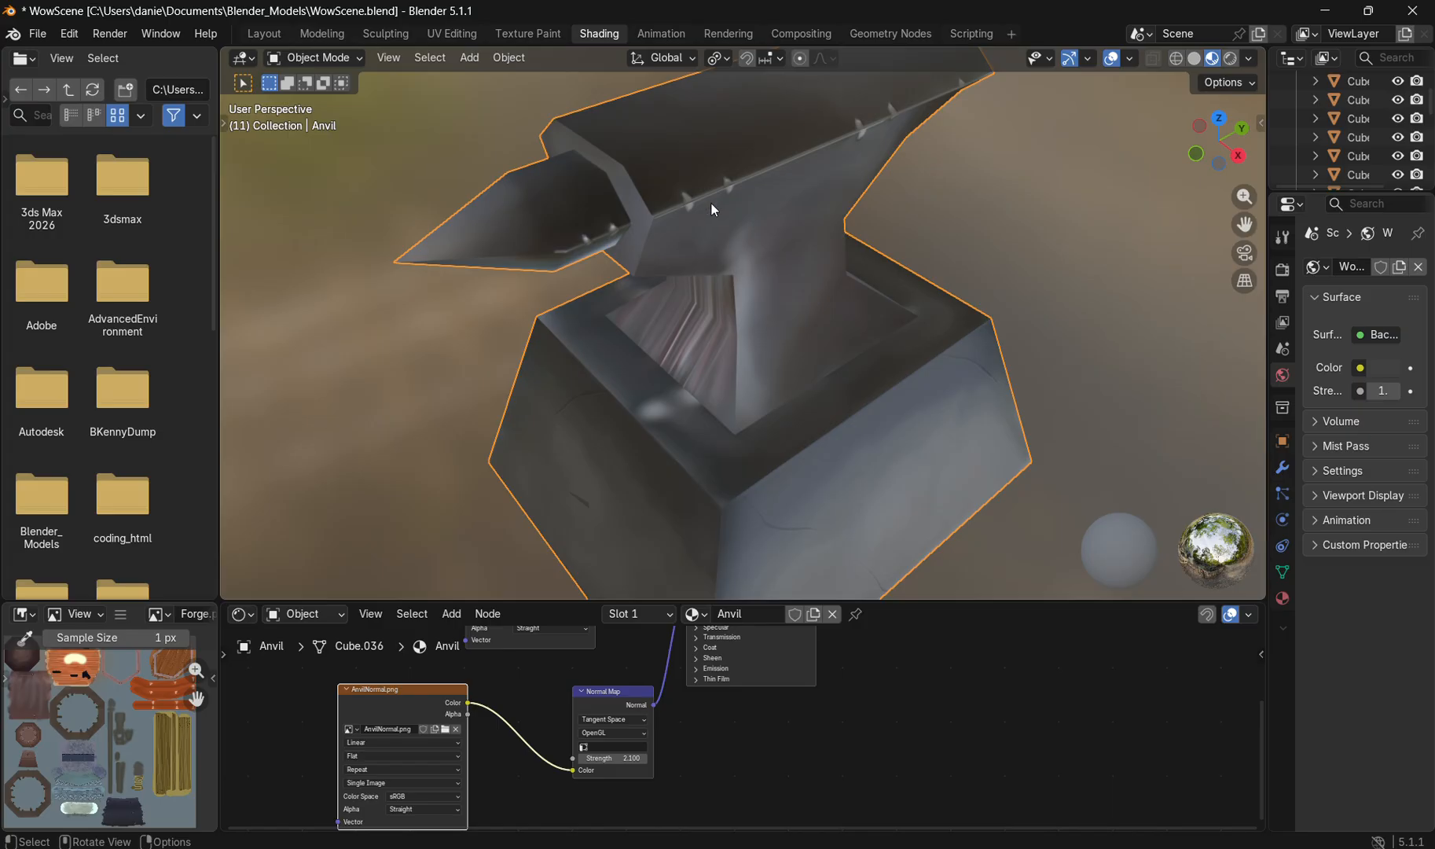
{"action": "left_click_drag", "start_coordinate": [713, 209], "coordinate": [708, 299]}
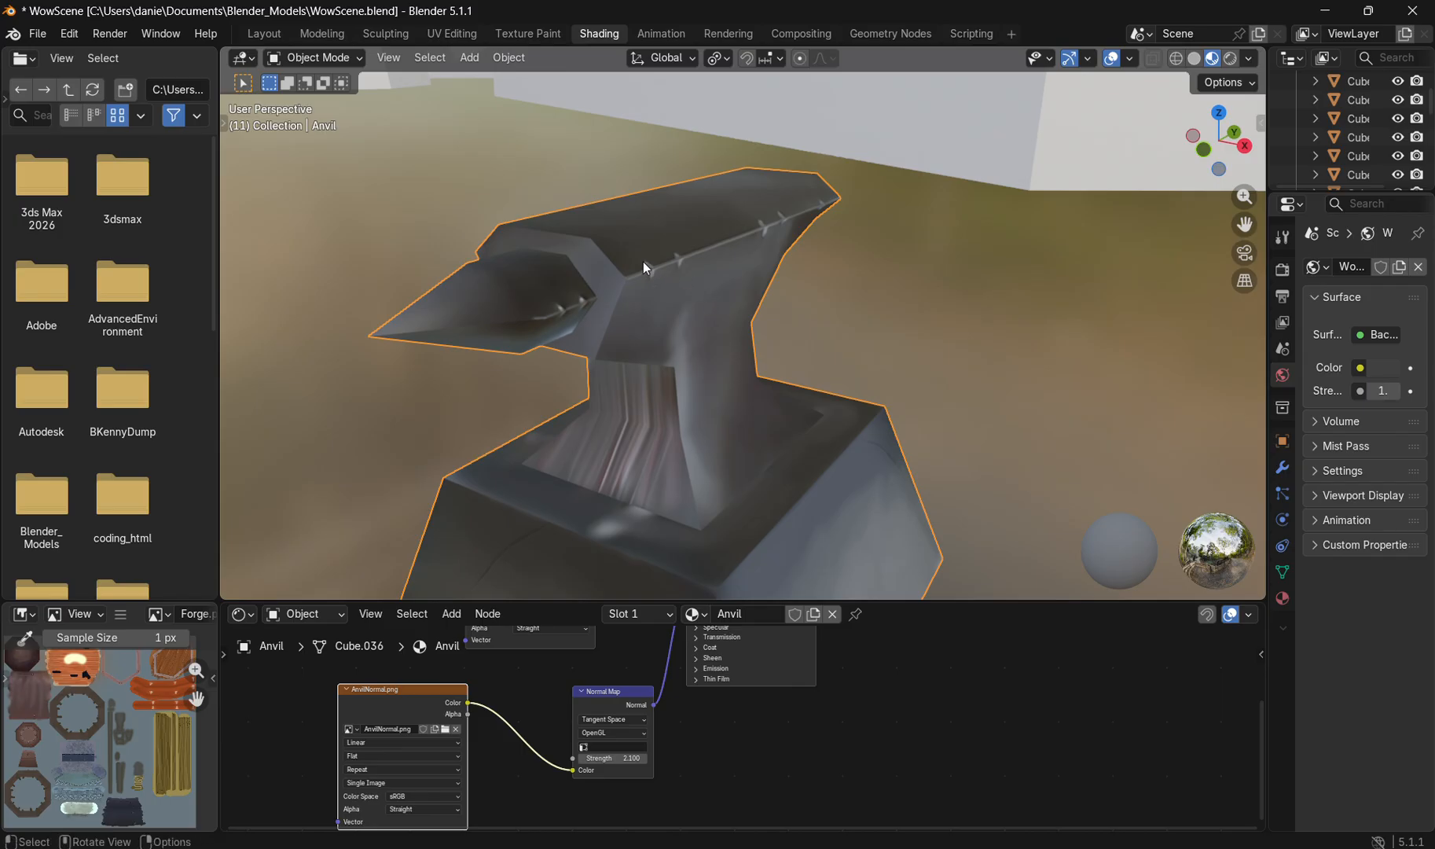
{"action": "scroll", "coordinate": [685, 255], "scroll_direction": "up", "scroll_amount": 3}
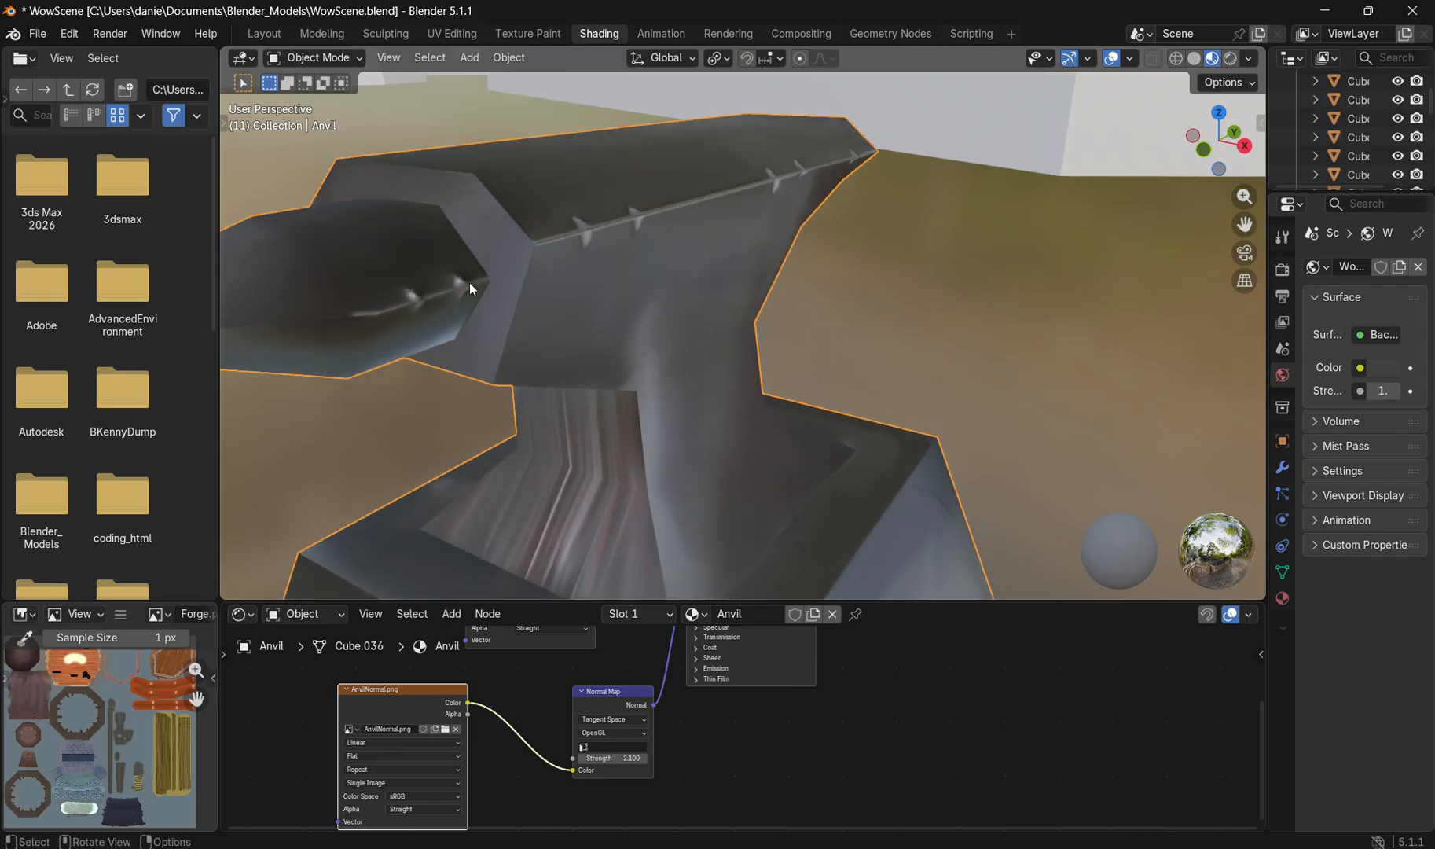
{"action": "left_click_drag", "start_coordinate": [577, 228], "coordinate": [590, 193]}
Step: Adjust the Normal Map node's strength in the Anvil material and check the shading around the whole anvil
{"action": "left_click_drag", "start_coordinate": [781, 207], "coordinate": [545, 657]}
{"action": "scroll", "coordinate": [521, 689], "scroll_direction": "down", "scroll_amount": 3}
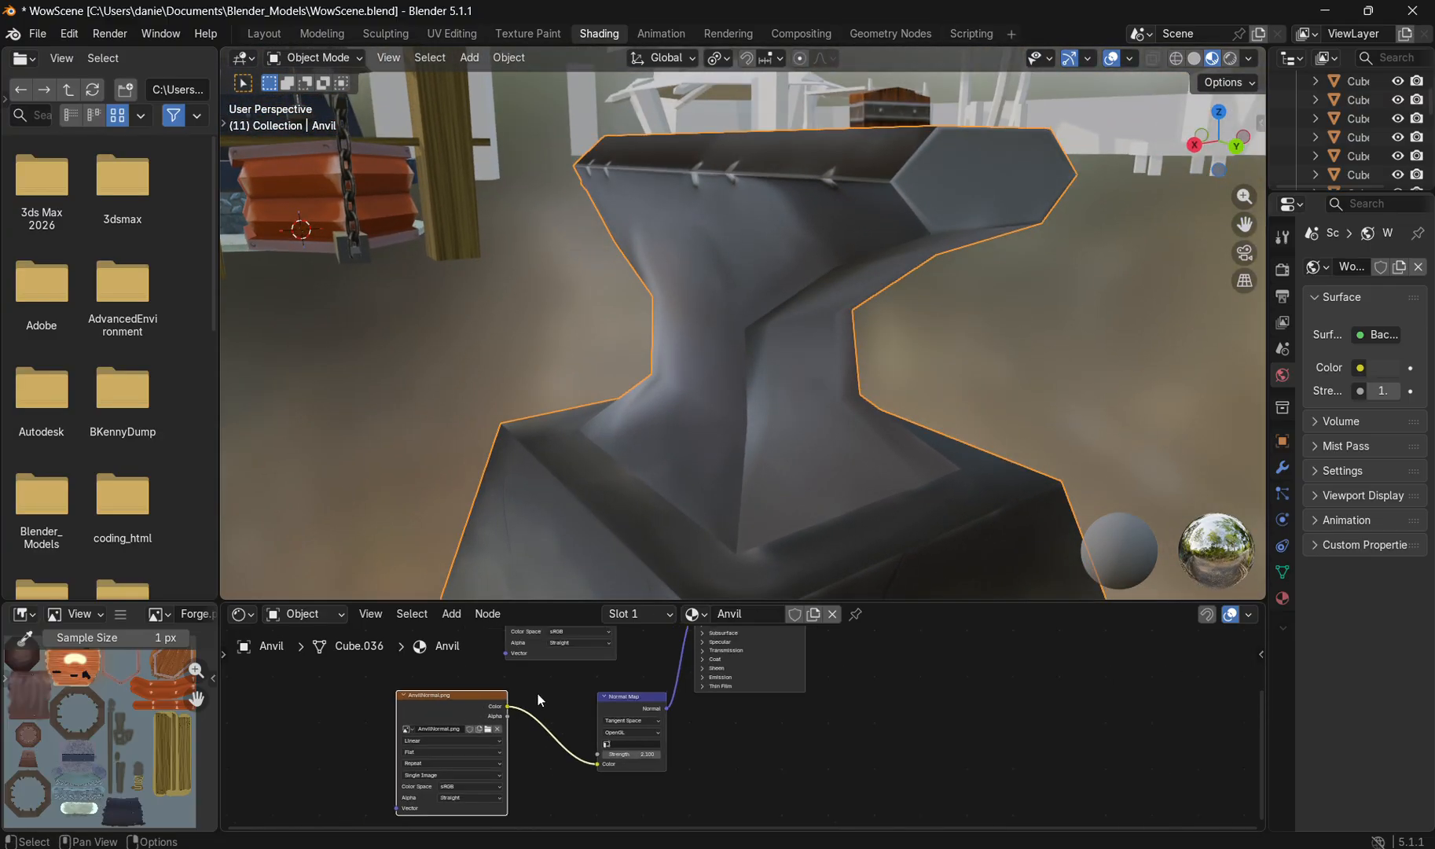
{"action": "scroll", "coordinate": [818, 287], "scroll_direction": "up", "scroll_amount": 3}
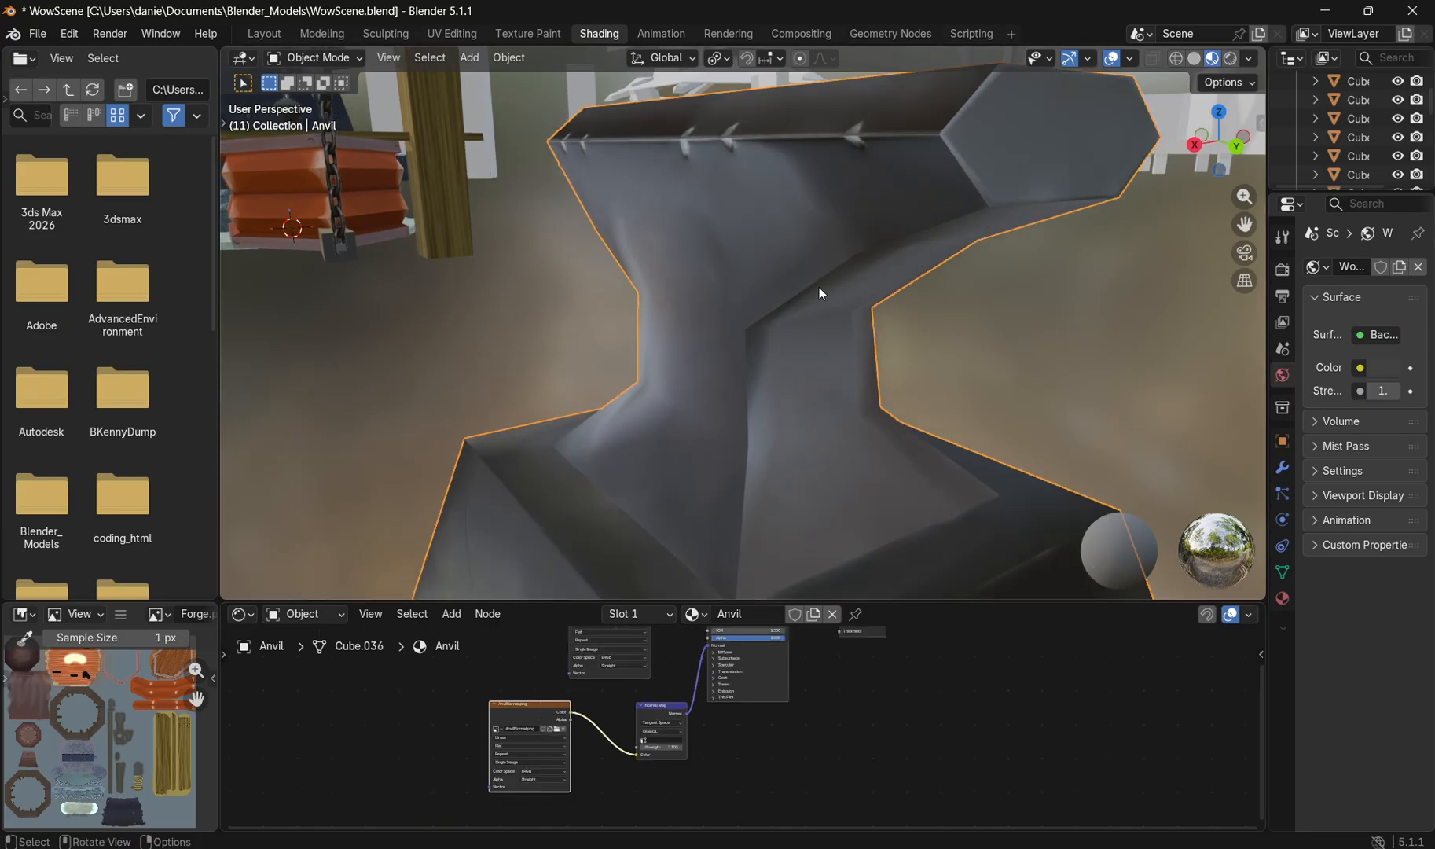
{"action": "left_click", "coordinate": [665, 751]}
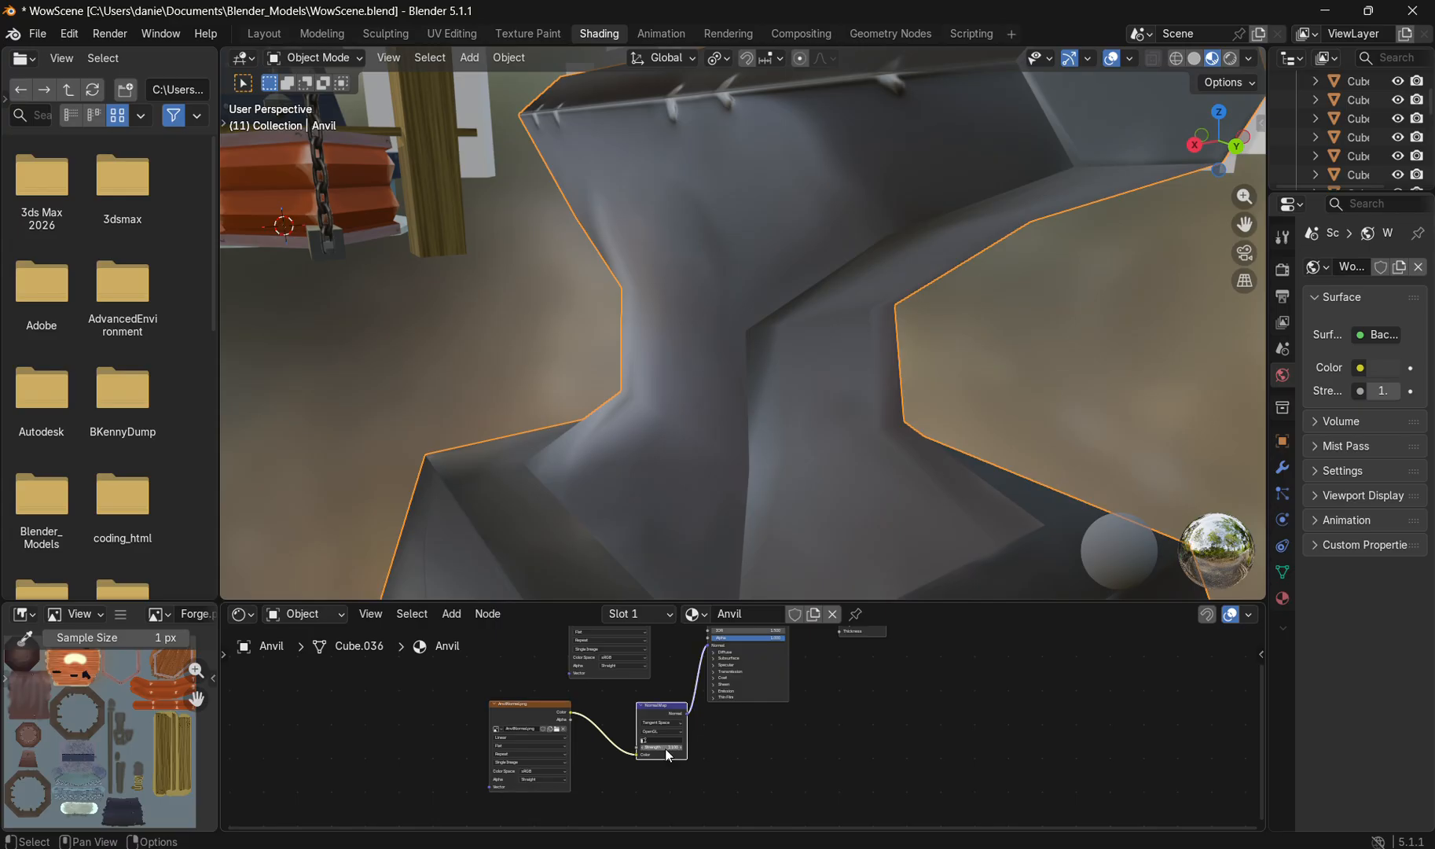
{"action": "mouse_move", "coordinate": [667, 755]}
{"action": "left_mouse_down"}
{"action": "mouse_move", "coordinate": [633, 754]}
{"action": "mouse_move", "coordinate": [676, 755]}
{"action": "left_mouse_up"}
{"action": "left_click_drag", "start_coordinate": [581, 435], "coordinate": [774, 478]}
{"action": "scroll", "coordinate": [810, 420], "scroll_direction": "down", "scroll_amount": 6}
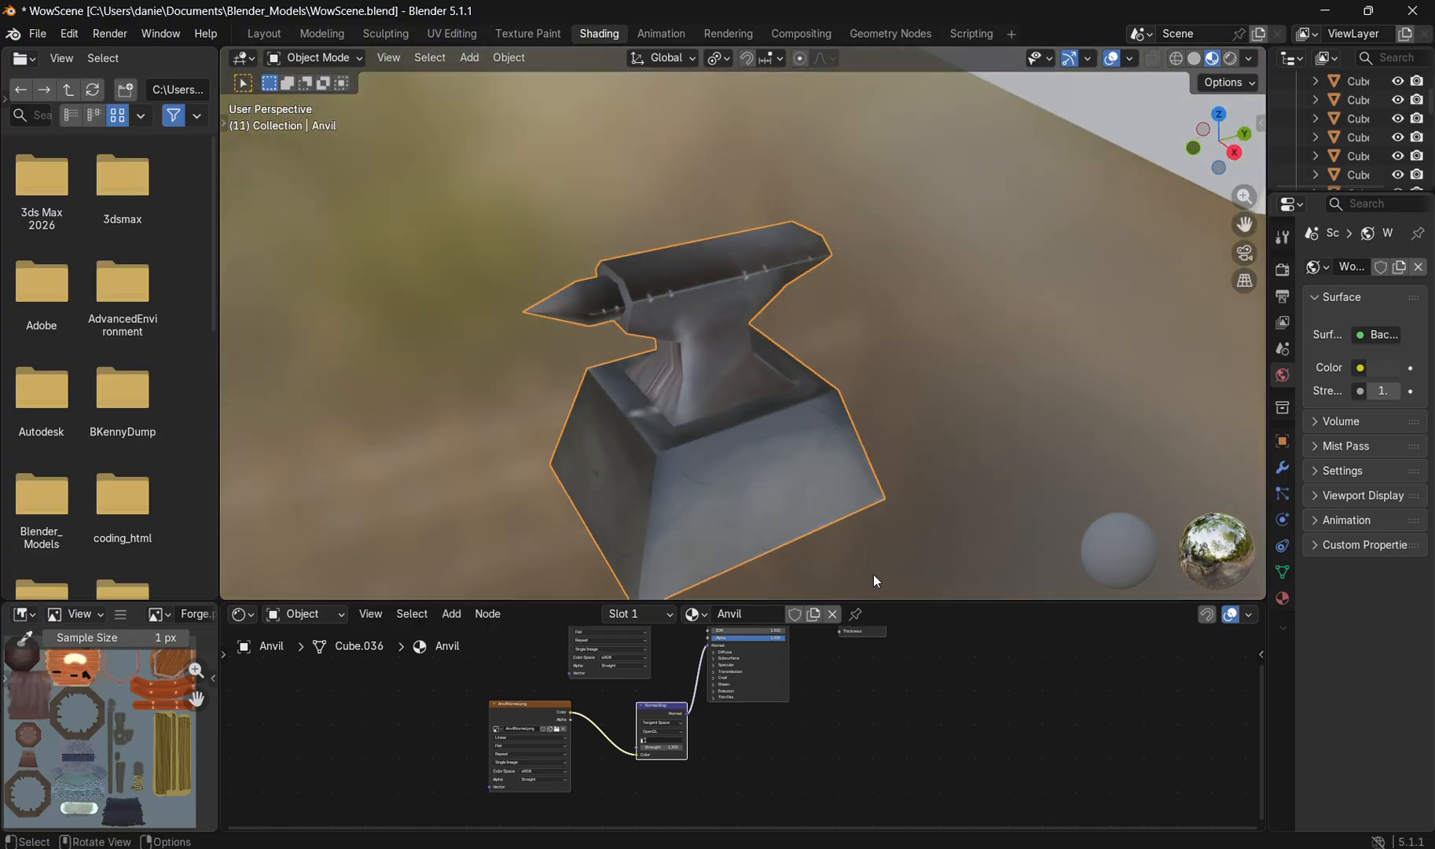
Step: Switch to Photoshop and examine the vertical streaks painted on the anvil's neck piece in the texture
{"action": "left_click", "coordinate": [1014, 848]}
{"action": "scroll", "coordinate": [479, 298], "scroll_direction": "down", "scroll_amount": 1}
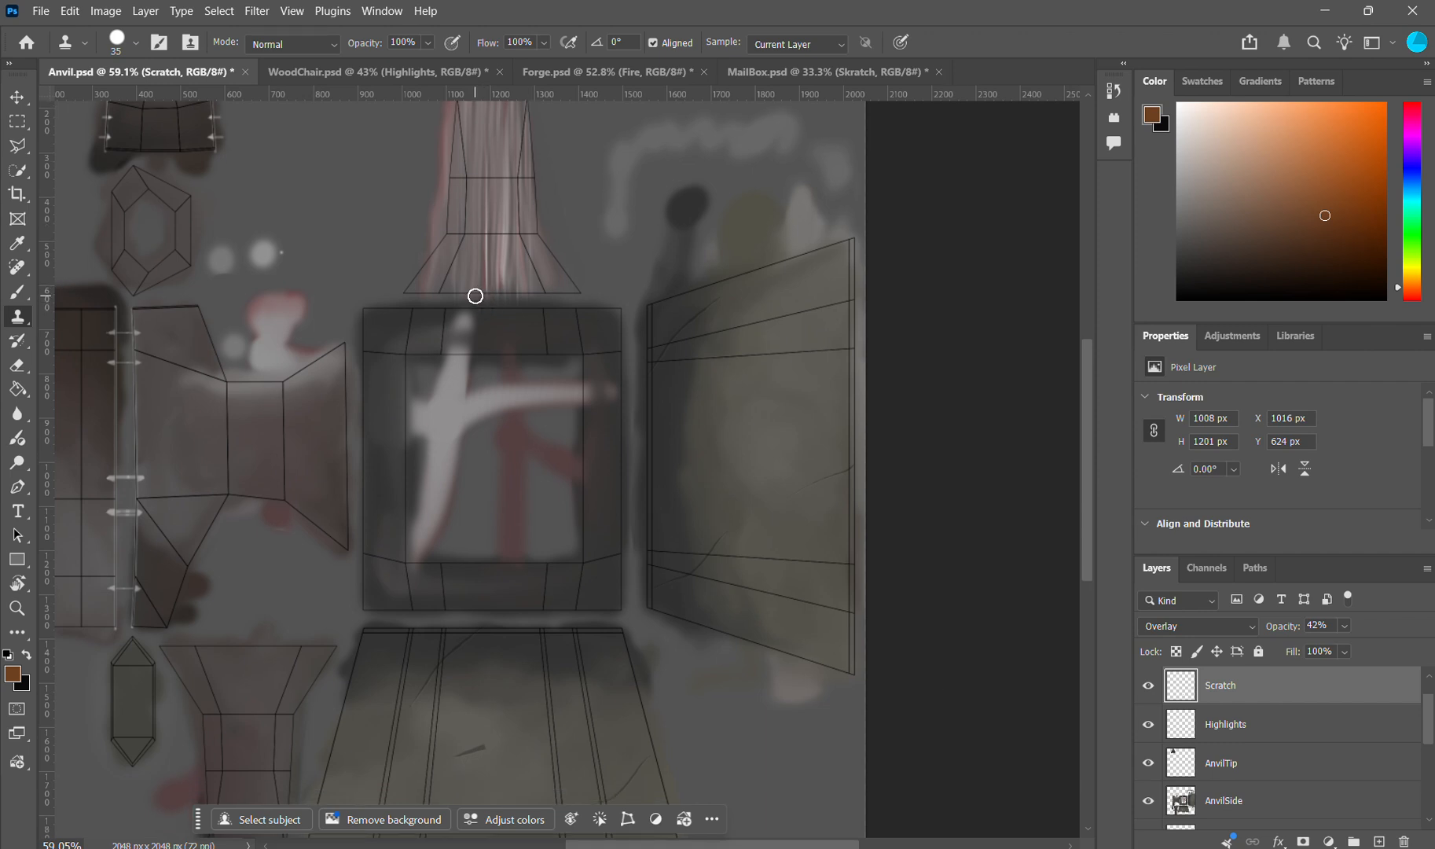
{"action": "scroll", "coordinate": [495, 264], "scroll_direction": "up", "scroll_amount": 5}
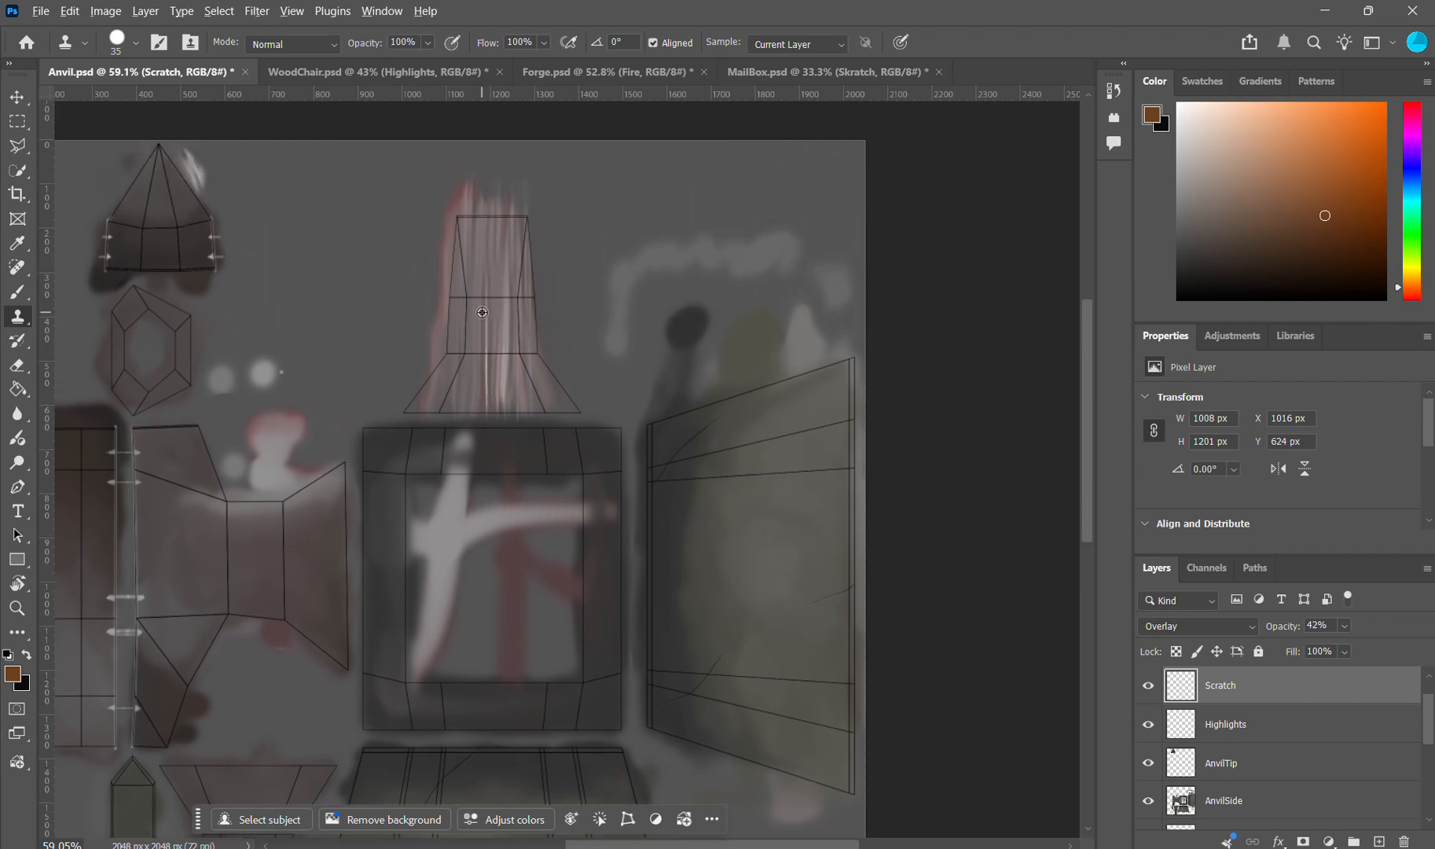
{"action": "scroll", "coordinate": [492, 307], "scroll_direction": "up", "scroll_amount": 3}
{"action": "scroll", "coordinate": [514, 253], "scroll_direction": "up", "scroll_amount": 1}
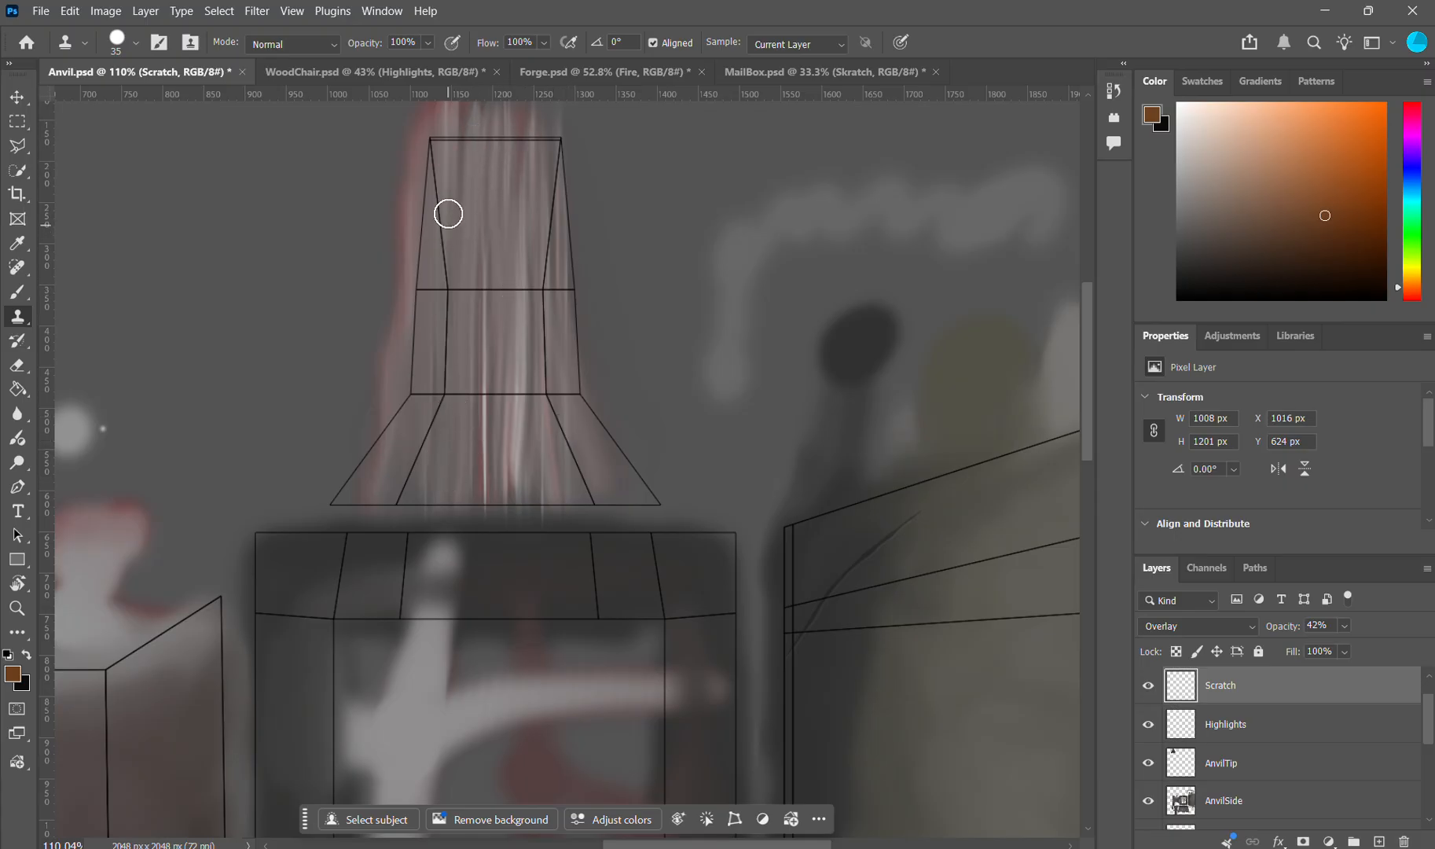
Step: Locate the Motion Blur filter among the blur filters without applying it
{"action": "left_click", "coordinate": [250, 18]}
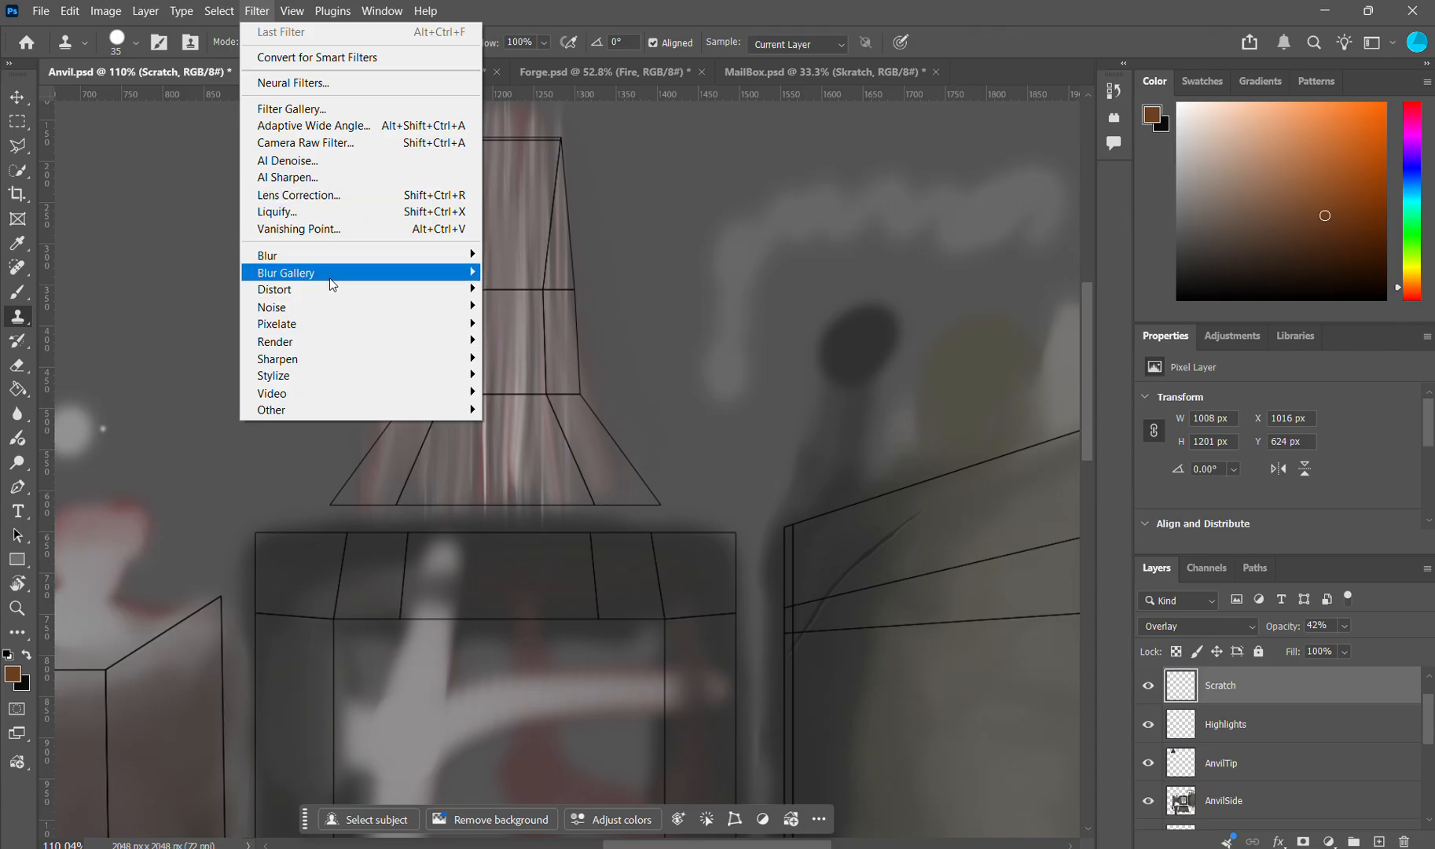
{"action": "mouse_move", "coordinate": [446, 275]}
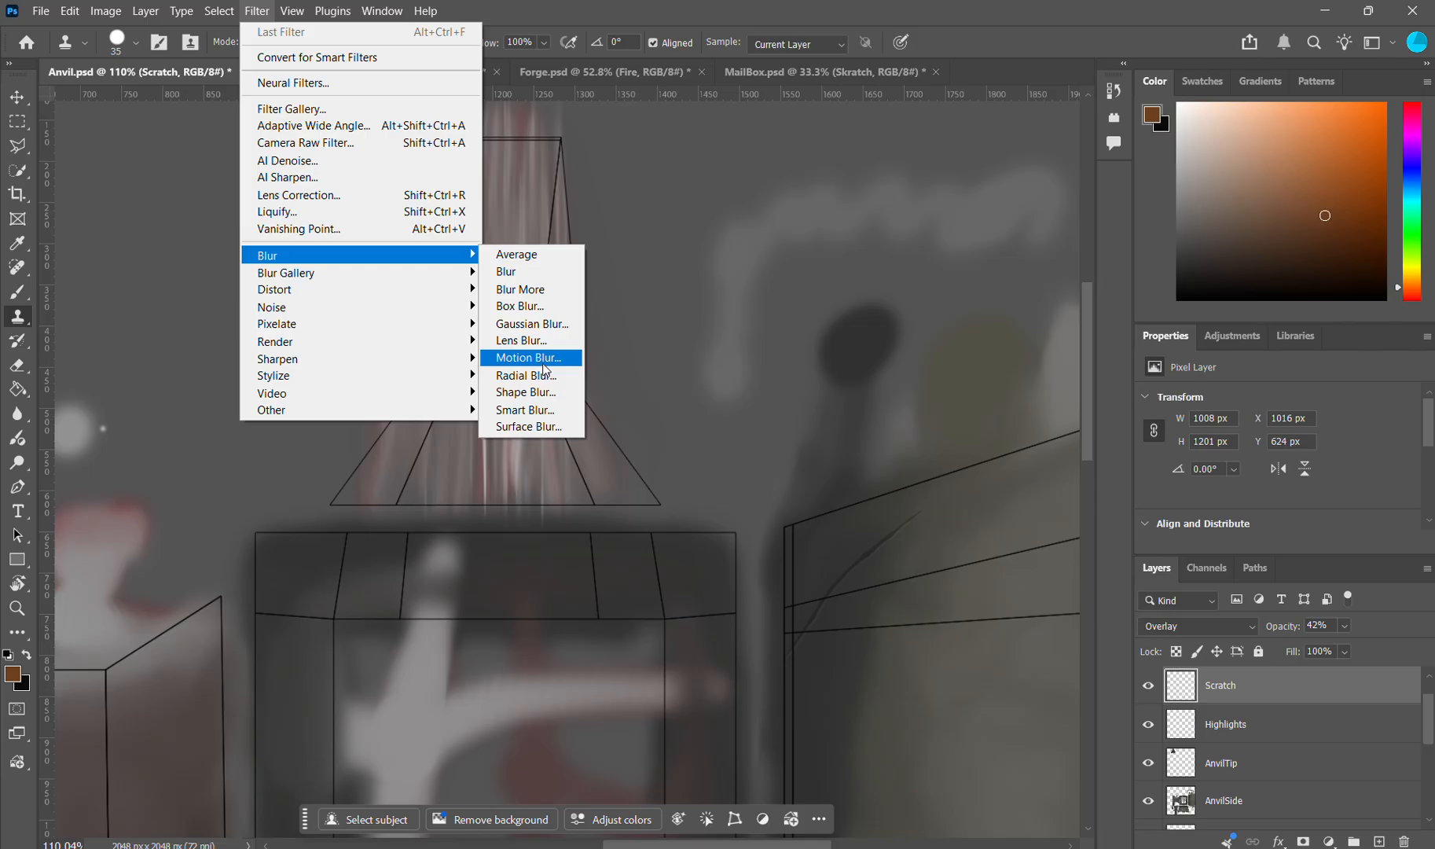
{"action": "left_click", "coordinate": [644, 337]}
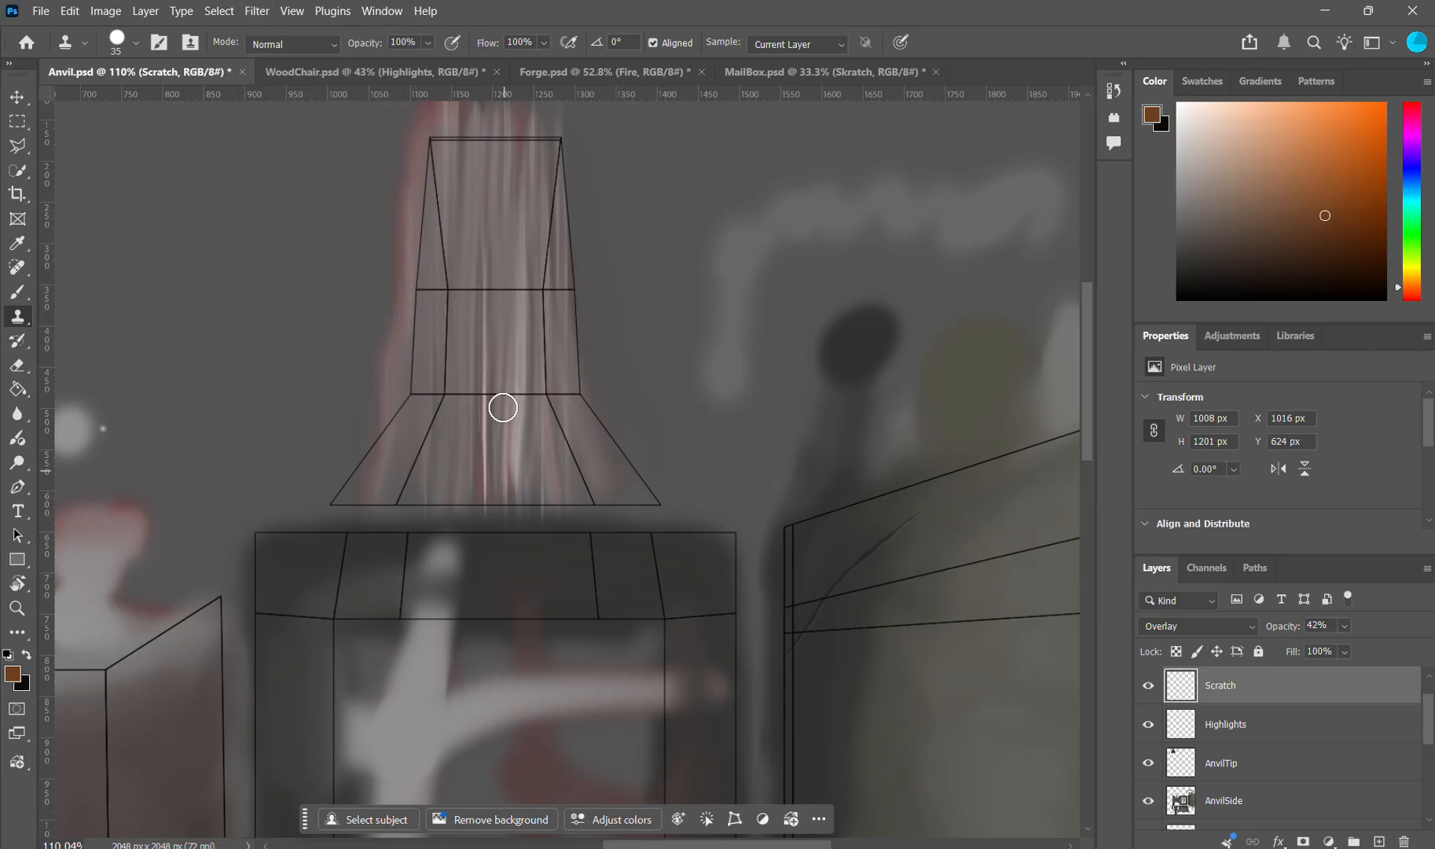
Step: Check the anvil's neck and base in Blender, and return to Photoshop to examine the base panels and full texture layout
{"action": "scroll", "coordinate": [560, 234], "scroll_direction": "down", "scroll_amount": 2}
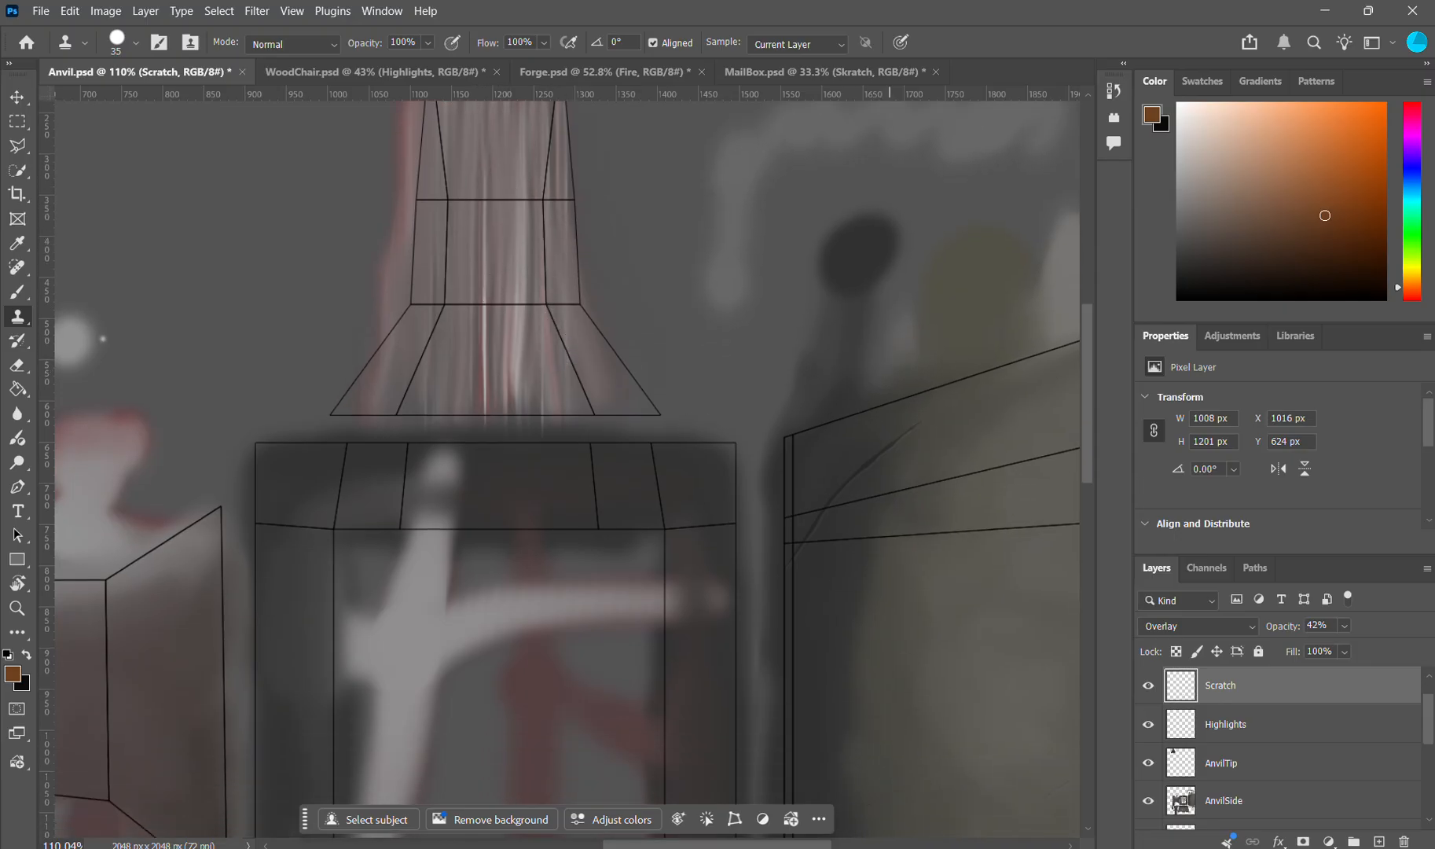
{"action": "mouse_move", "coordinate": [986, 847]}
{"action": "left_click", "coordinate": [912, 848]}
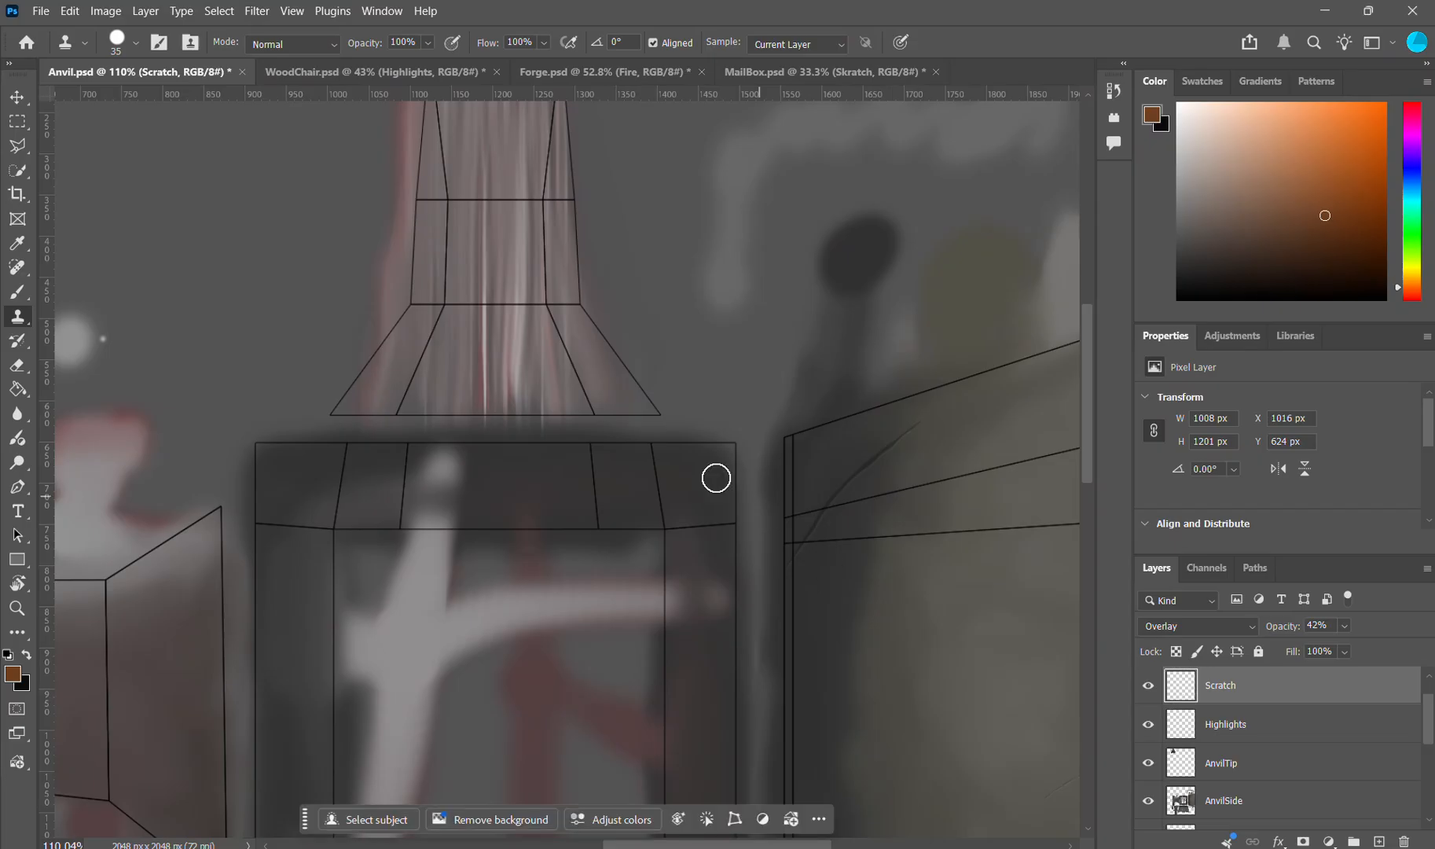
{"action": "scroll", "coordinate": [631, 432], "scroll_direction": "down", "scroll_amount": 3}
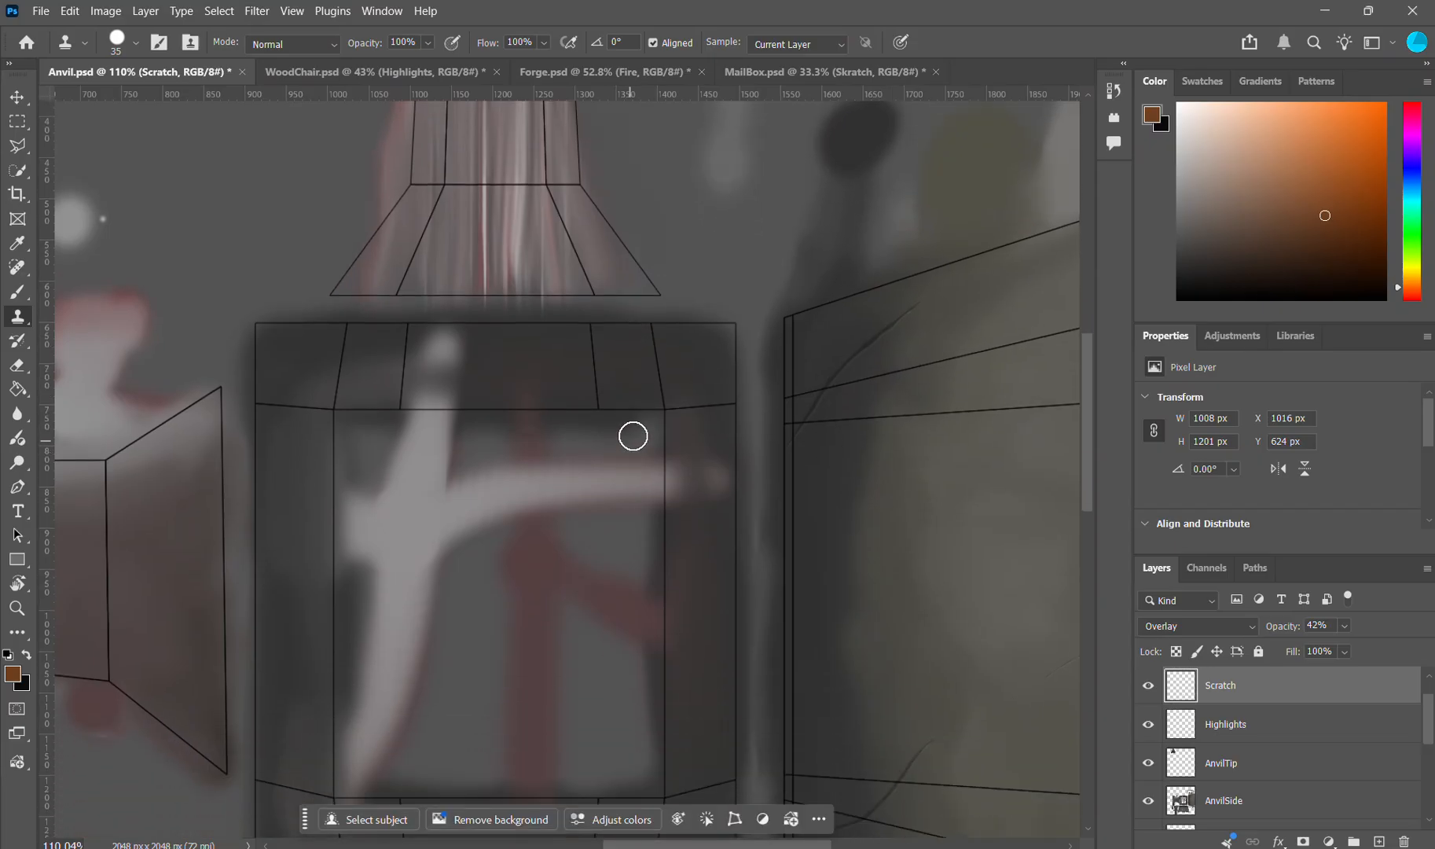
{"action": "scroll", "coordinate": [632, 432], "scroll_direction": "down", "scroll_amount": 5, "text": "alt"}
{"action": "scroll", "coordinate": [641, 434], "scroll_direction": "down", "scroll_amount": 2, "text": "alt"}
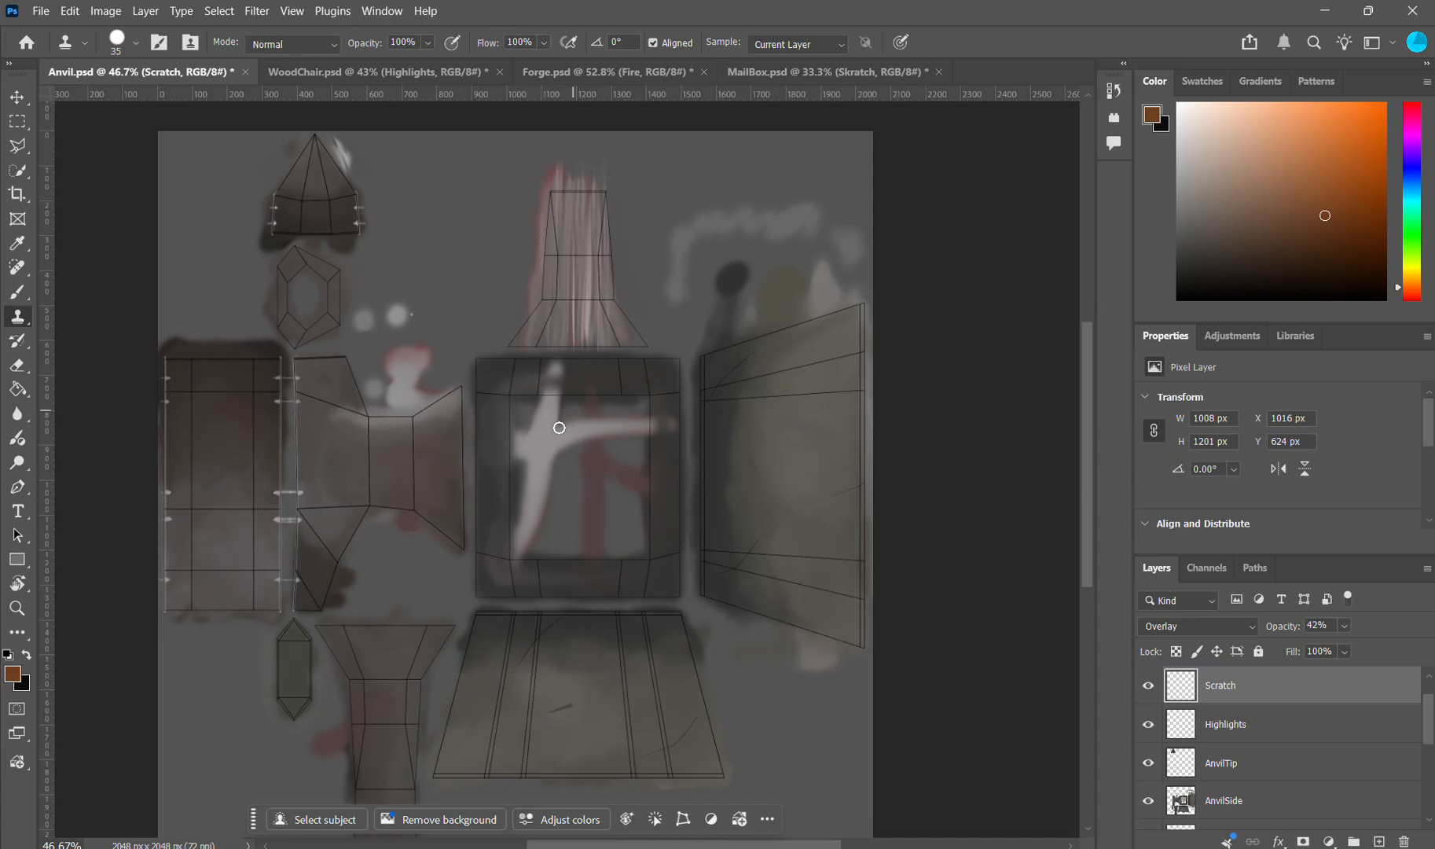
Step: Examine the painted strokes on the square panel at the centre of the anvil texture, and review the full layout
{"action": "scroll", "coordinate": [644, 403], "scroll_direction": "up", "scroll_amount": 2}
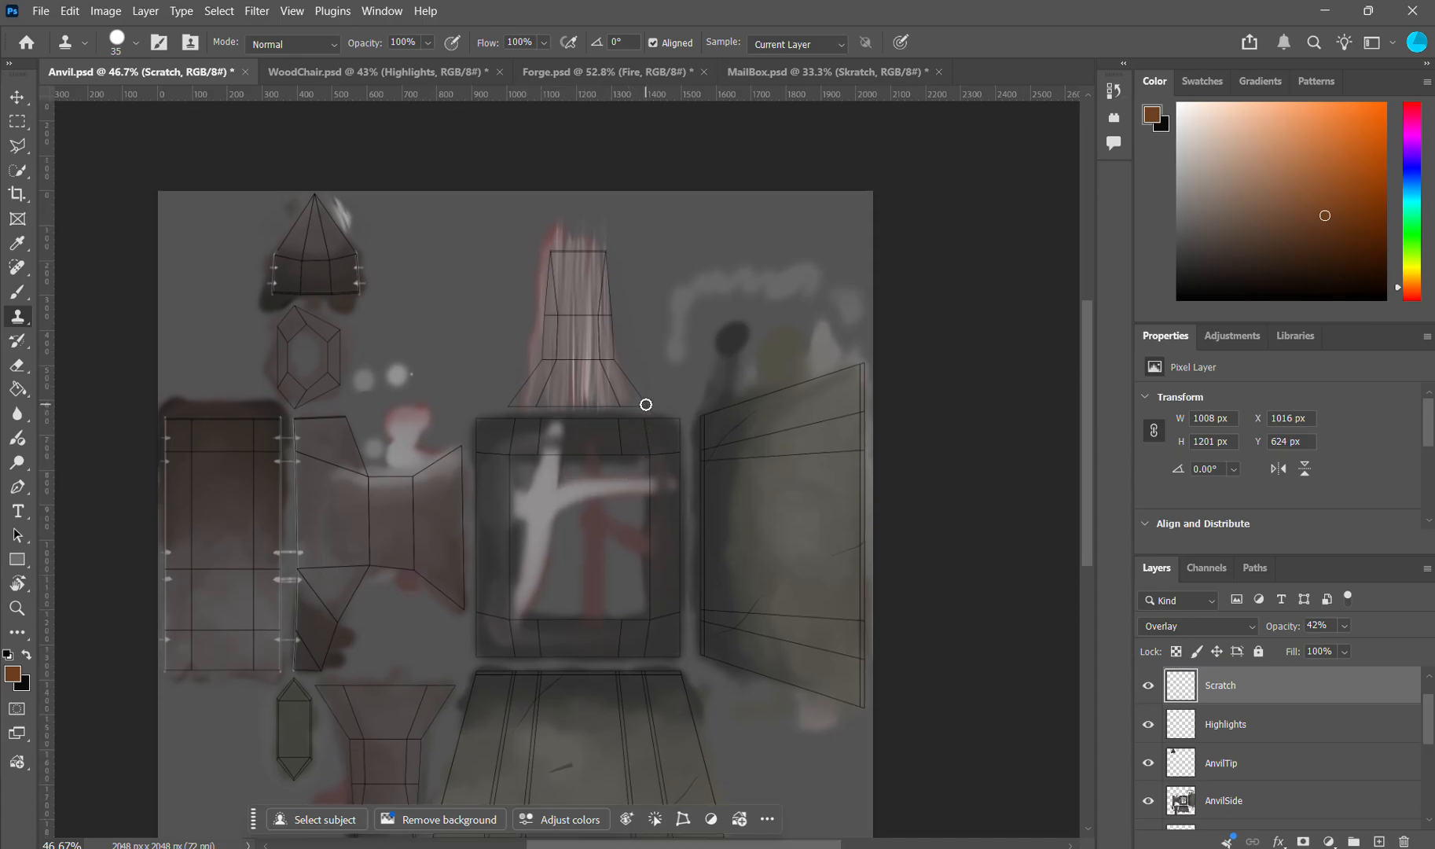
{"action": "scroll", "coordinate": [633, 435], "scroll_direction": "up", "scroll_amount": 6, "text": "alt"}
{"action": "scroll", "coordinate": [462, 529], "scroll_direction": "down", "scroll_amount": 3}
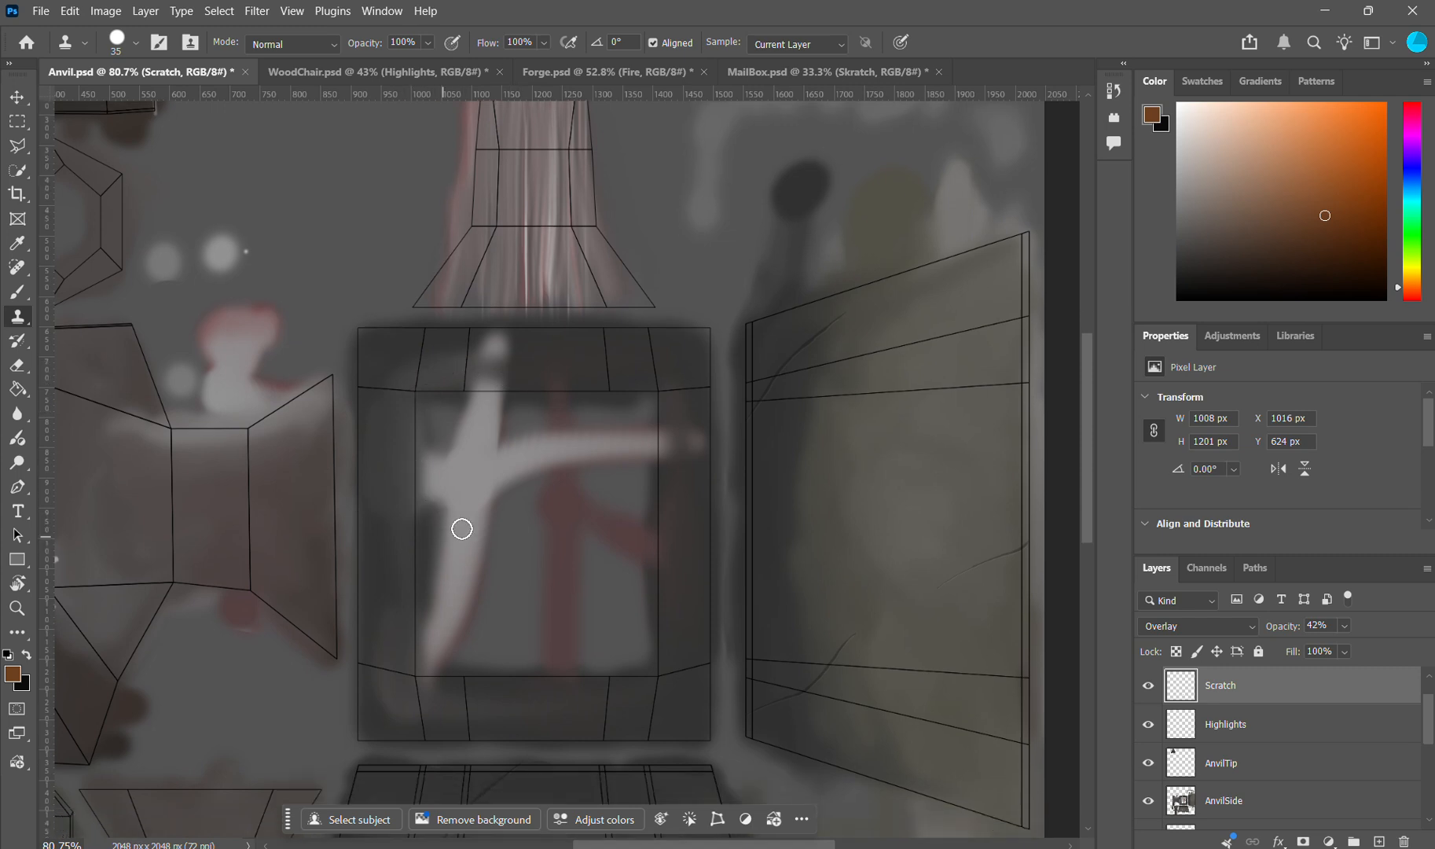
{"action": "scroll", "coordinate": [493, 497], "scroll_direction": "down", "scroll_amount": 1, "text": "alt"}
{"action": "scroll", "coordinate": [493, 494], "scroll_direction": "down", "scroll_amount": 5, "text": "alt"}
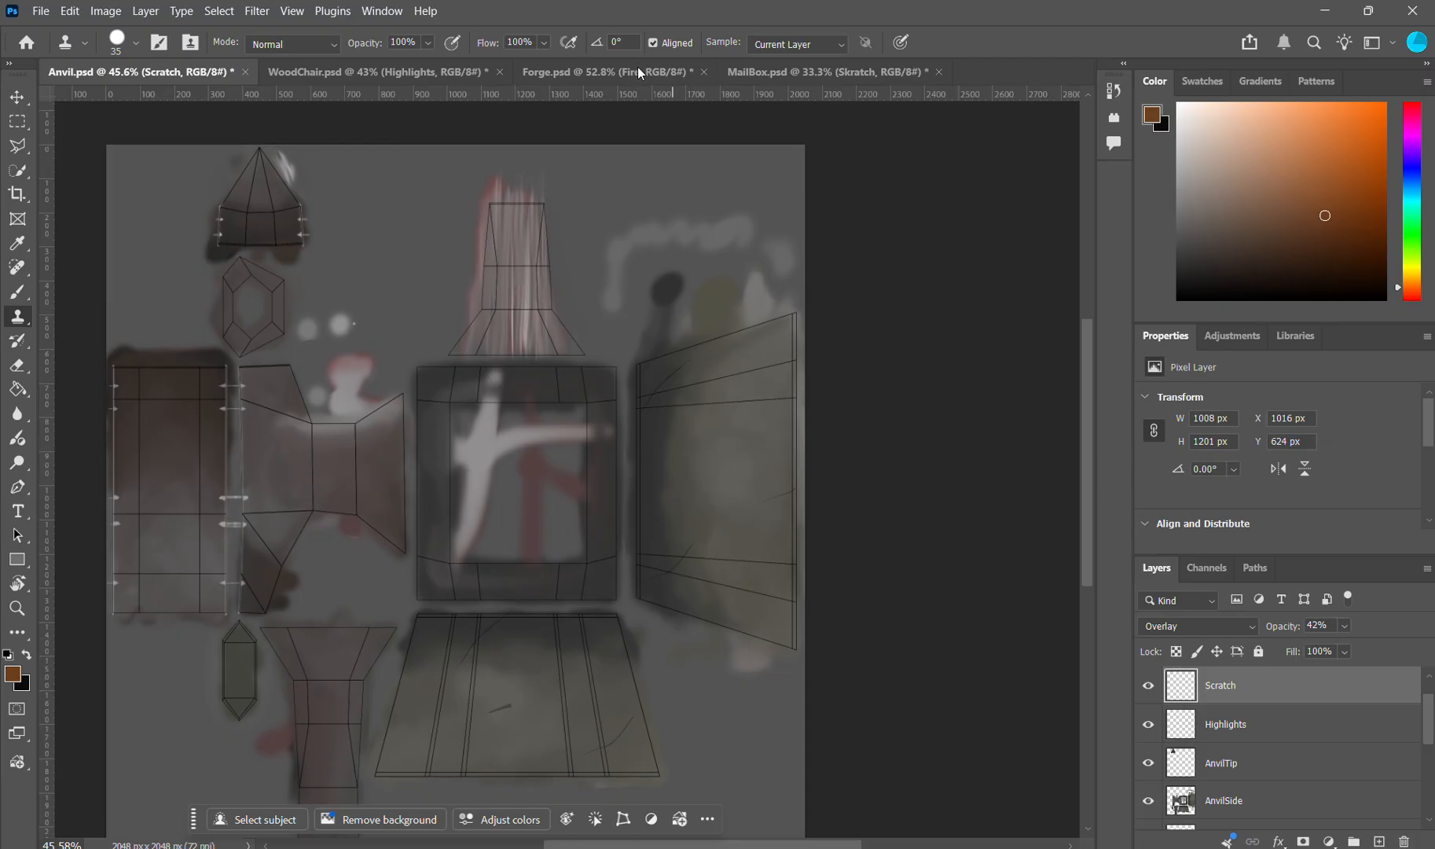
Step: Open the MailBox.psd texture, and switch to Blender to inspect the mailbox model from several sides
{"action": "left_click", "coordinate": [813, 81]}
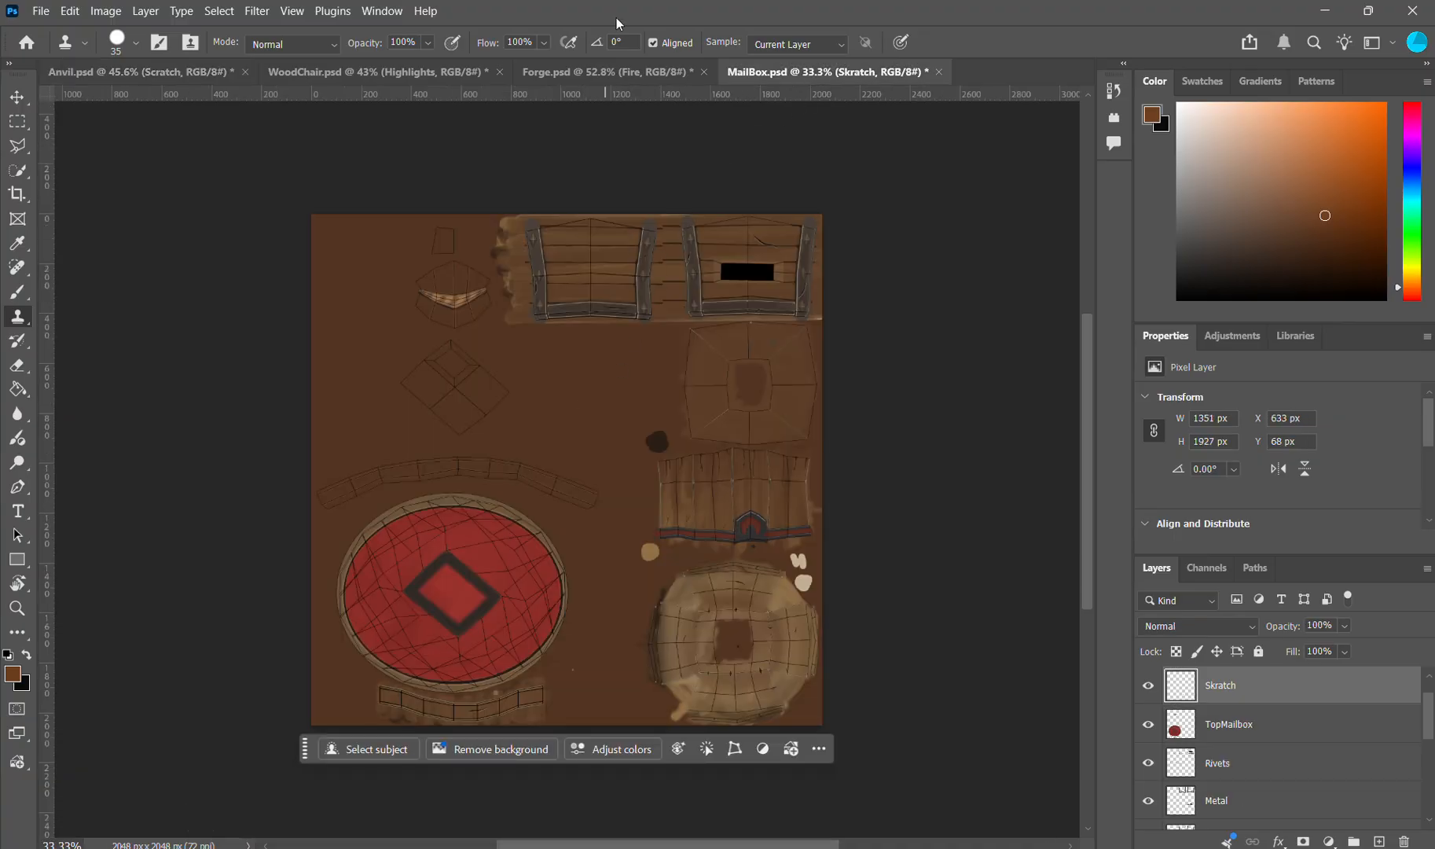
{"action": "key", "text": "alt+Tab"}
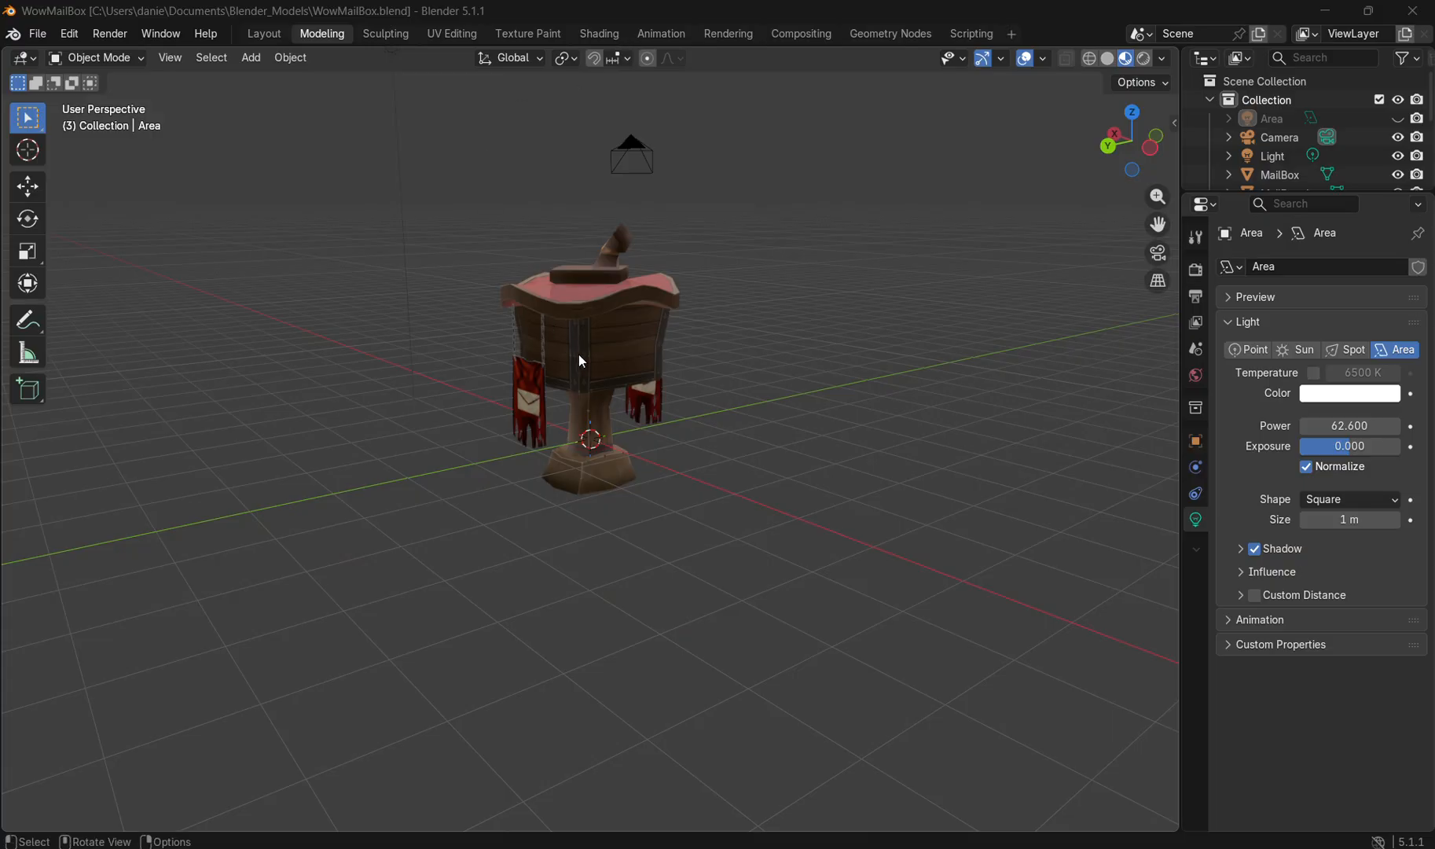
{"action": "left_click_drag", "start_coordinate": [664, 438], "coordinate": [903, 415]}
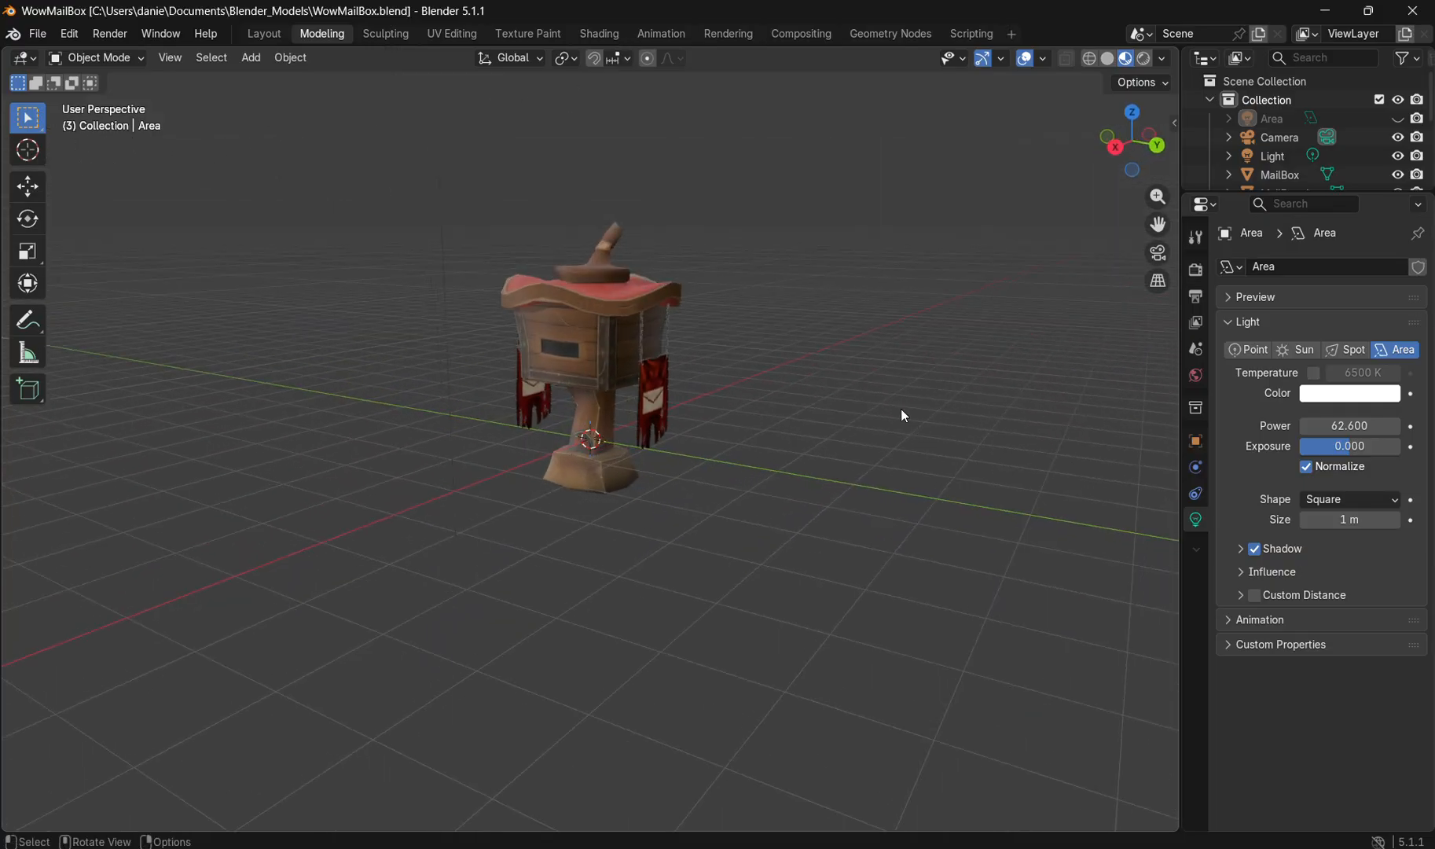
{"action": "scroll", "coordinate": [685, 368], "scroll_direction": "up", "scroll_amount": 3}
{"action": "left_click_drag", "start_coordinate": [685, 368], "coordinate": [617, 479]}
{"action": "scroll", "coordinate": [672, 405], "scroll_direction": "up", "scroll_amount": 3}
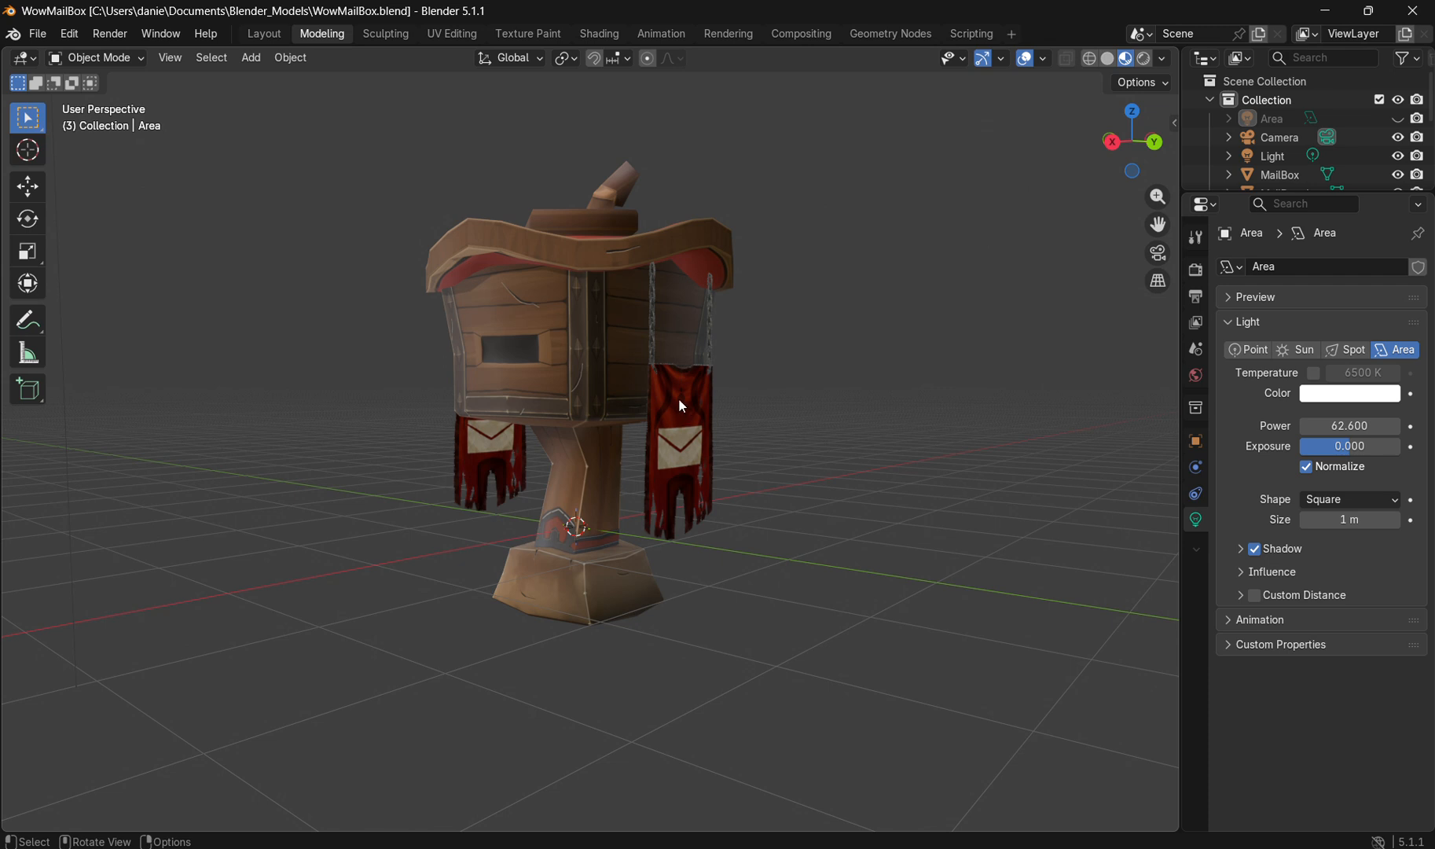
Step: Inspect the mailbox's hanging red banner, its chains and the wooden front with the metal corner strips up close
{"action": "scroll", "coordinate": [657, 297], "scroll_direction": "up", "scroll_amount": 4}
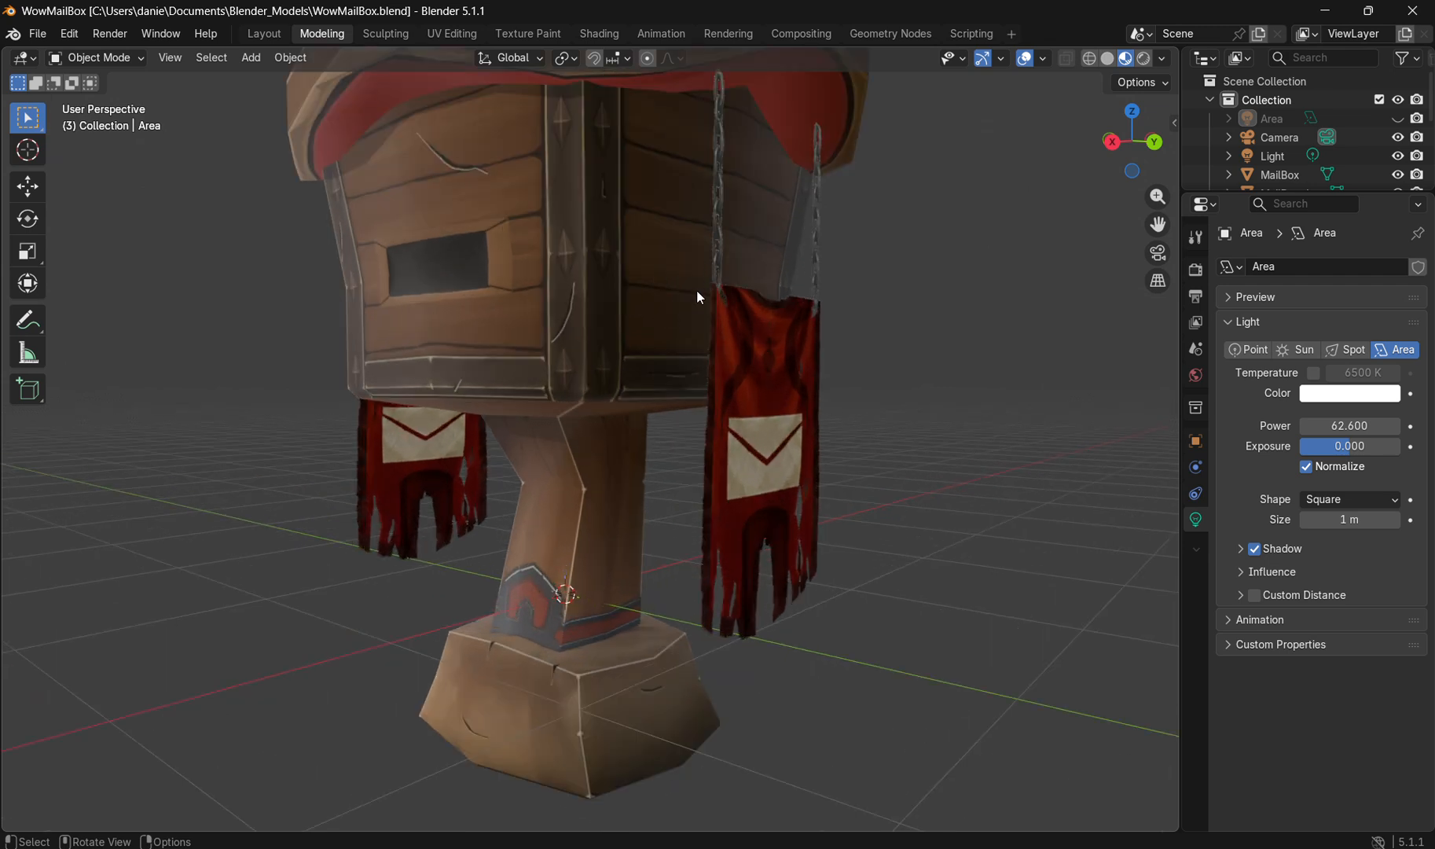
{"action": "scroll", "coordinate": [689, 268], "scroll_direction": "up", "scroll_amount": 2}
{"action": "left_click_drag", "start_coordinate": [690, 267], "coordinate": [653, 334]}
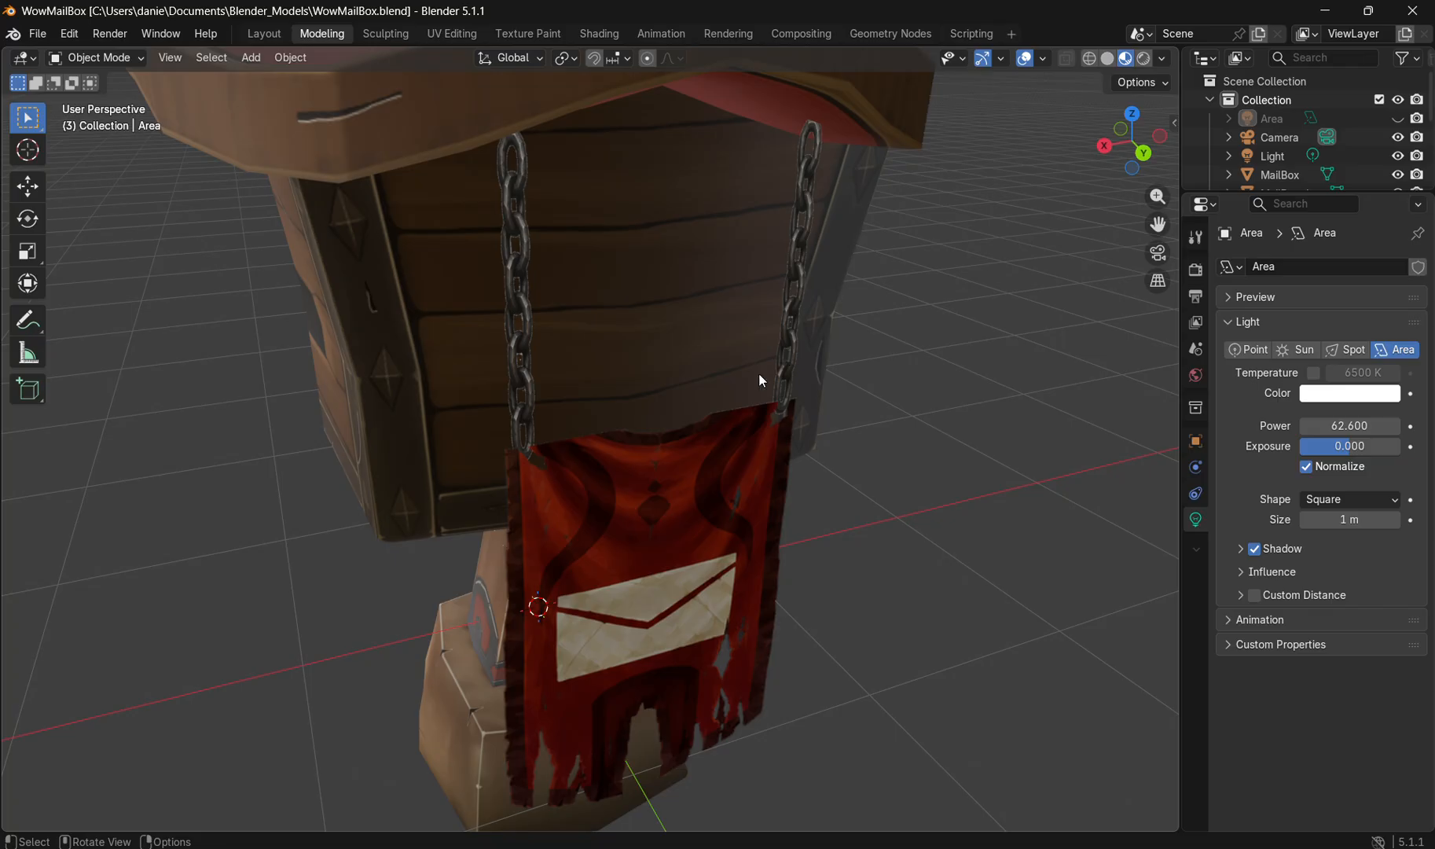
{"action": "left_click_drag", "start_coordinate": [627, 399], "coordinate": [699, 397]}
{"action": "scroll", "coordinate": [697, 398], "scroll_direction": "down", "scroll_amount": 2}
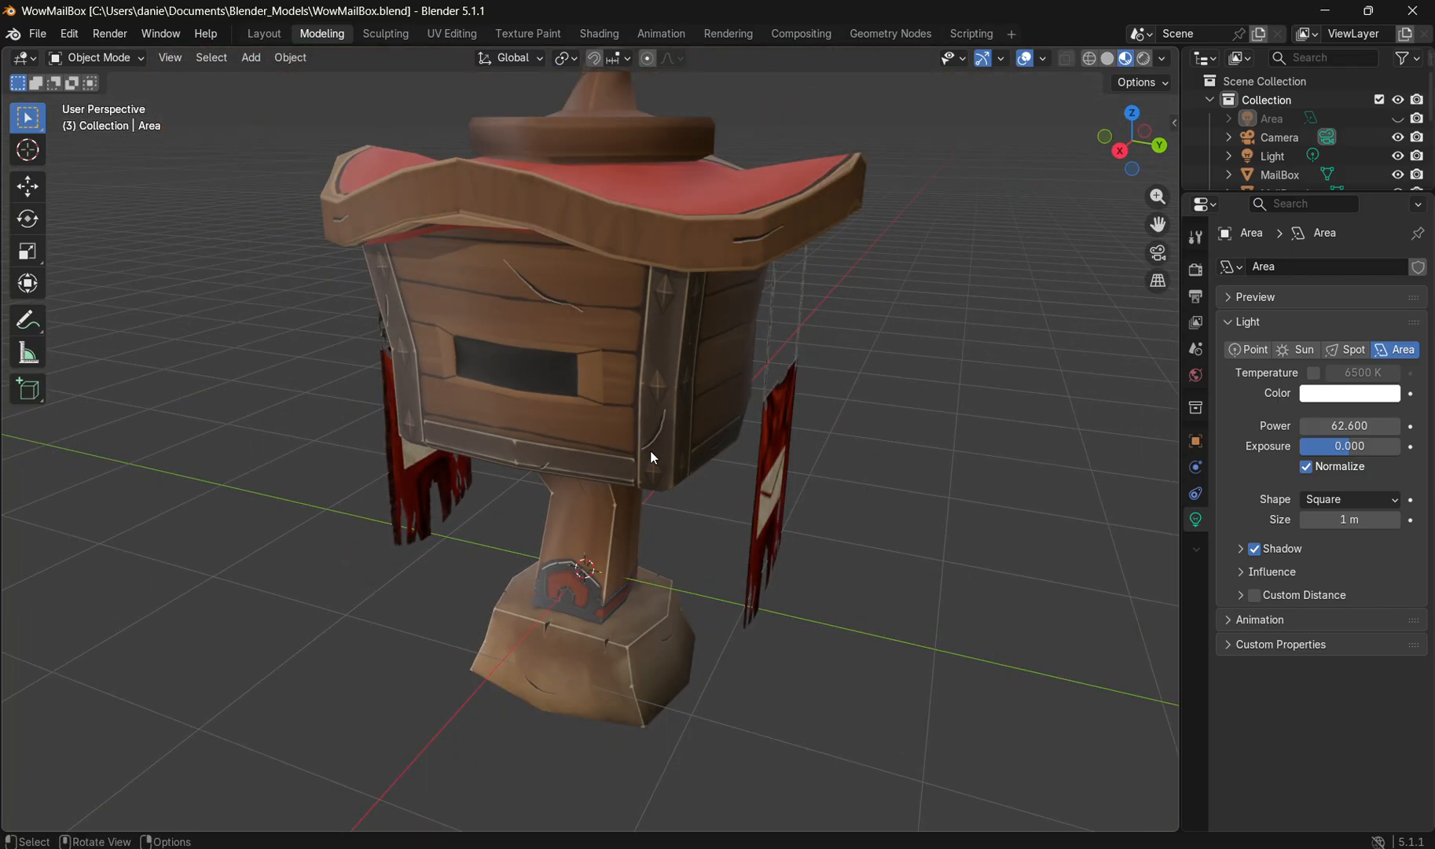
{"action": "left_click_drag", "start_coordinate": [650, 451], "coordinate": [822, 581]}
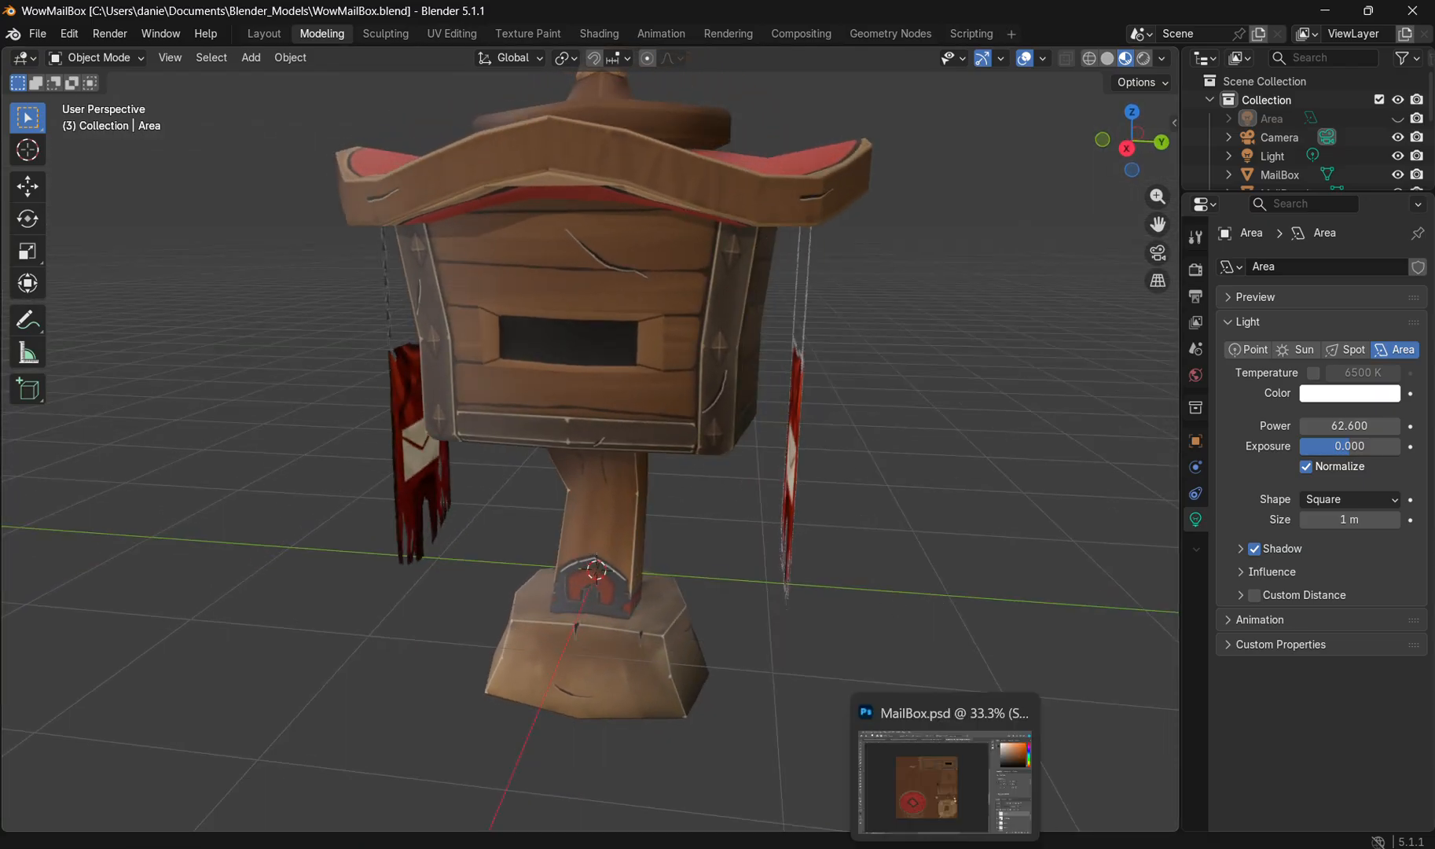
Step: Bring up the reference board and examine the in-game mailbox reference with its chains, banners and metal strips
{"action": "left_click", "coordinate": [945, 847]}
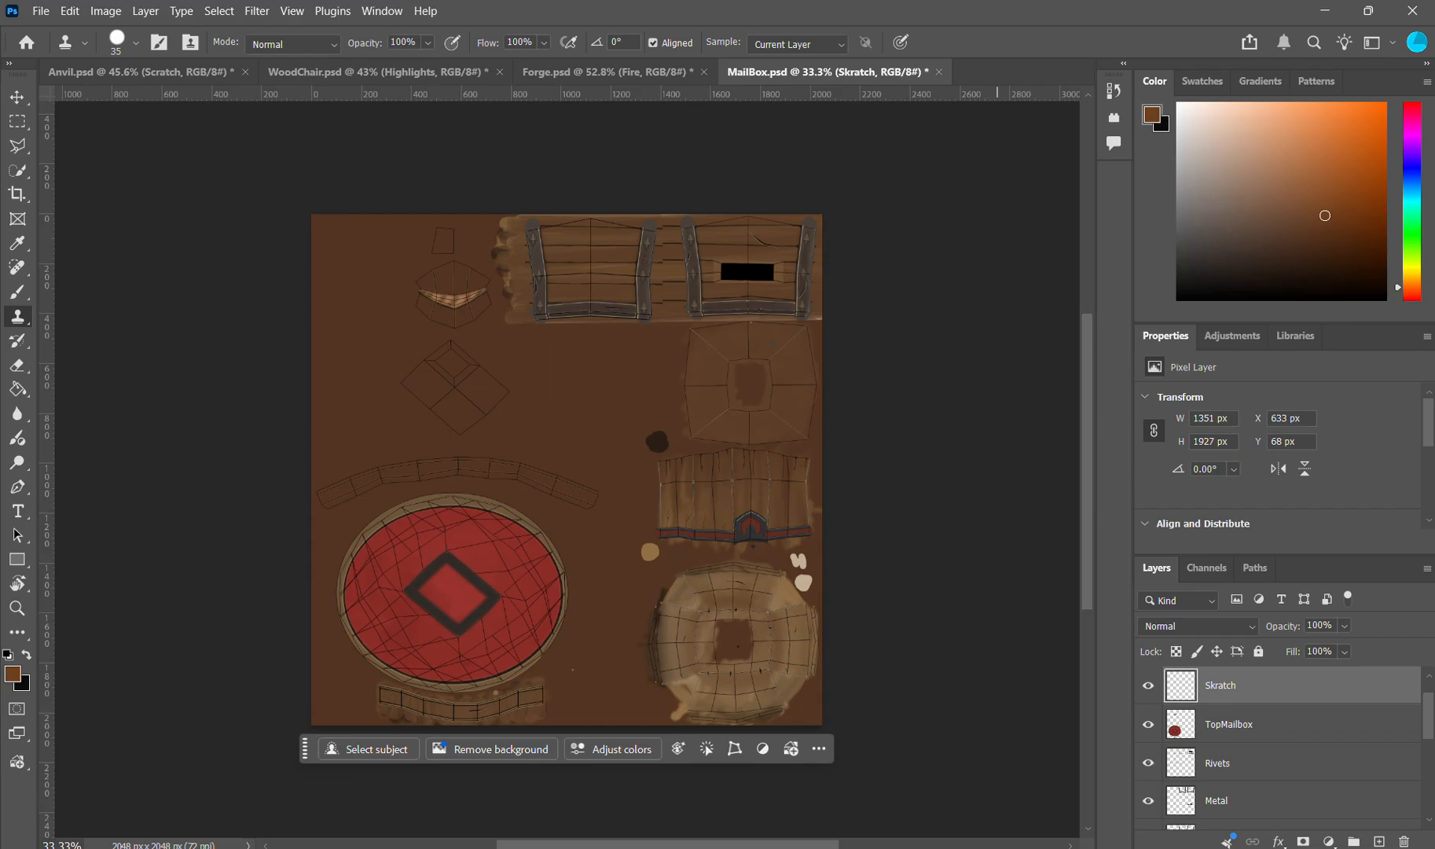
{"action": "left_click", "coordinate": [906, 847]}
{"action": "scroll", "coordinate": [668, 519], "scroll_direction": "down", "scroll_amount": 6}
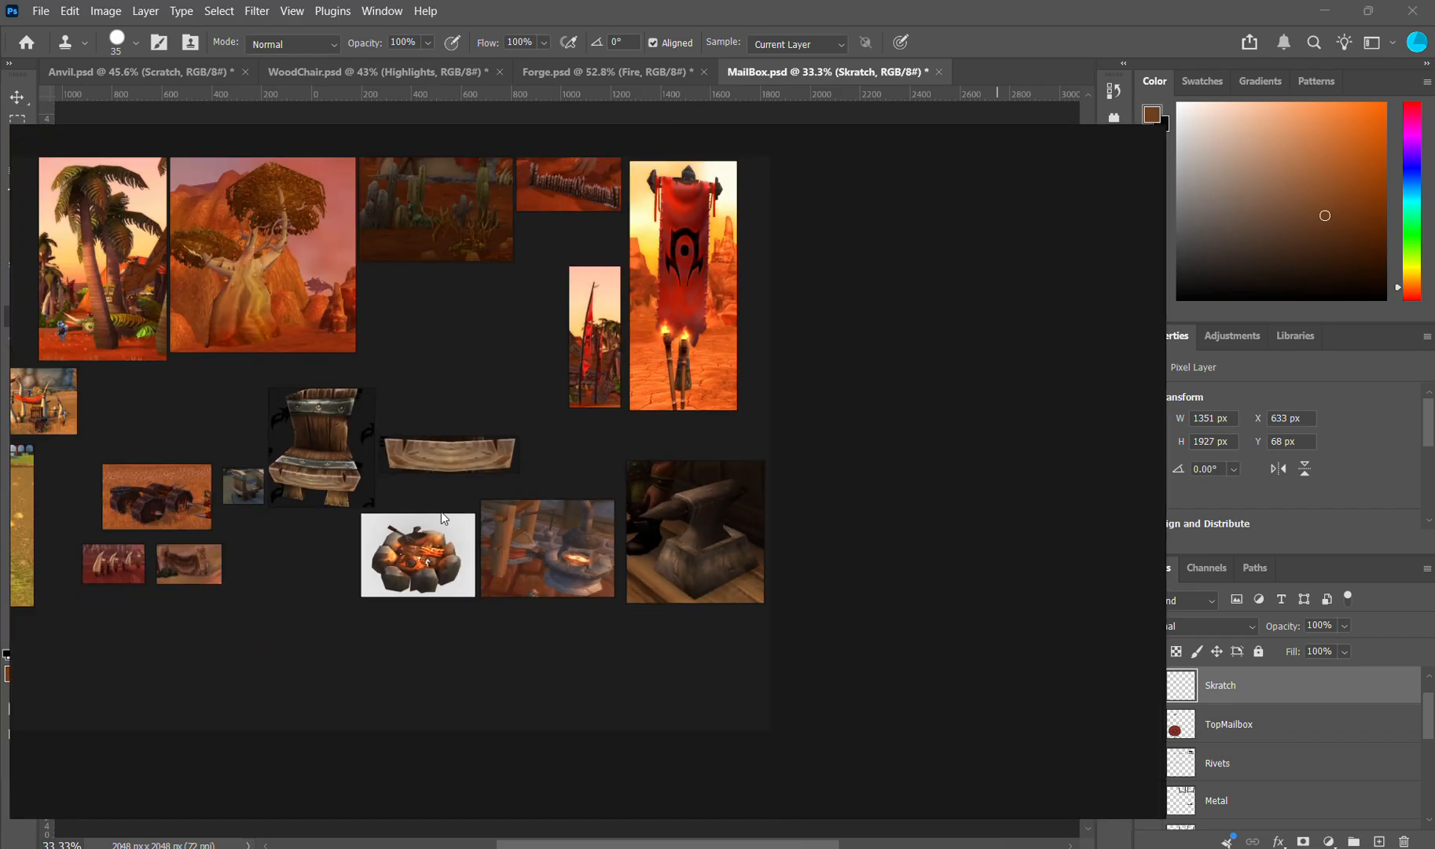
{"action": "left_click_drag", "start_coordinate": [306, 482], "coordinate": [759, 503]}
{"action": "scroll", "coordinate": [420, 542], "scroll_direction": "up", "scroll_amount": 6}
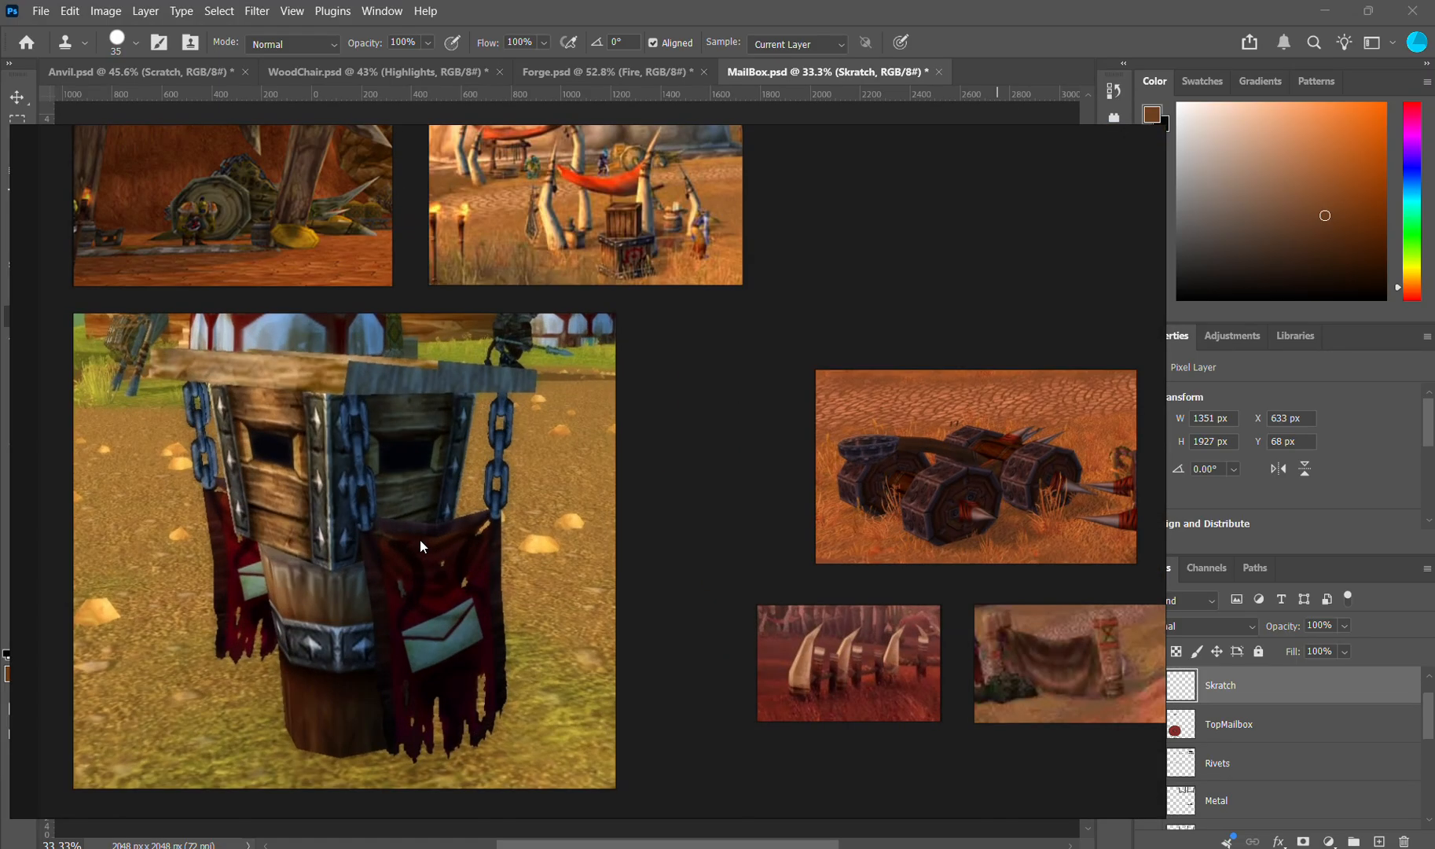
{"action": "scroll", "coordinate": [420, 541], "scroll_direction": "up", "scroll_amount": 1}
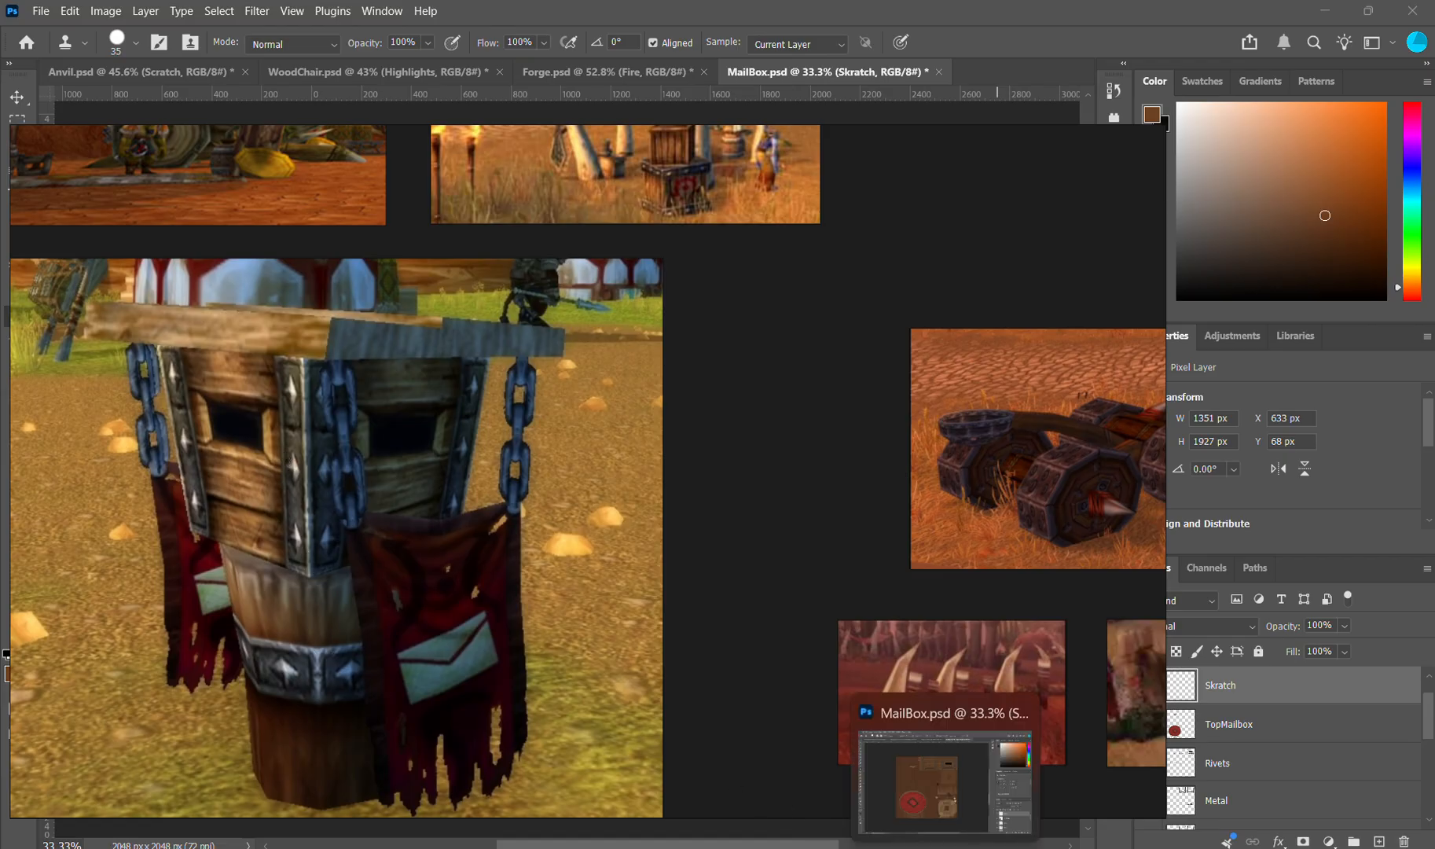
Step: Return to the MailBox.psd texture in Photoshop and activate the Ellipse tool
{"action": "left_click", "coordinate": [946, 846]}
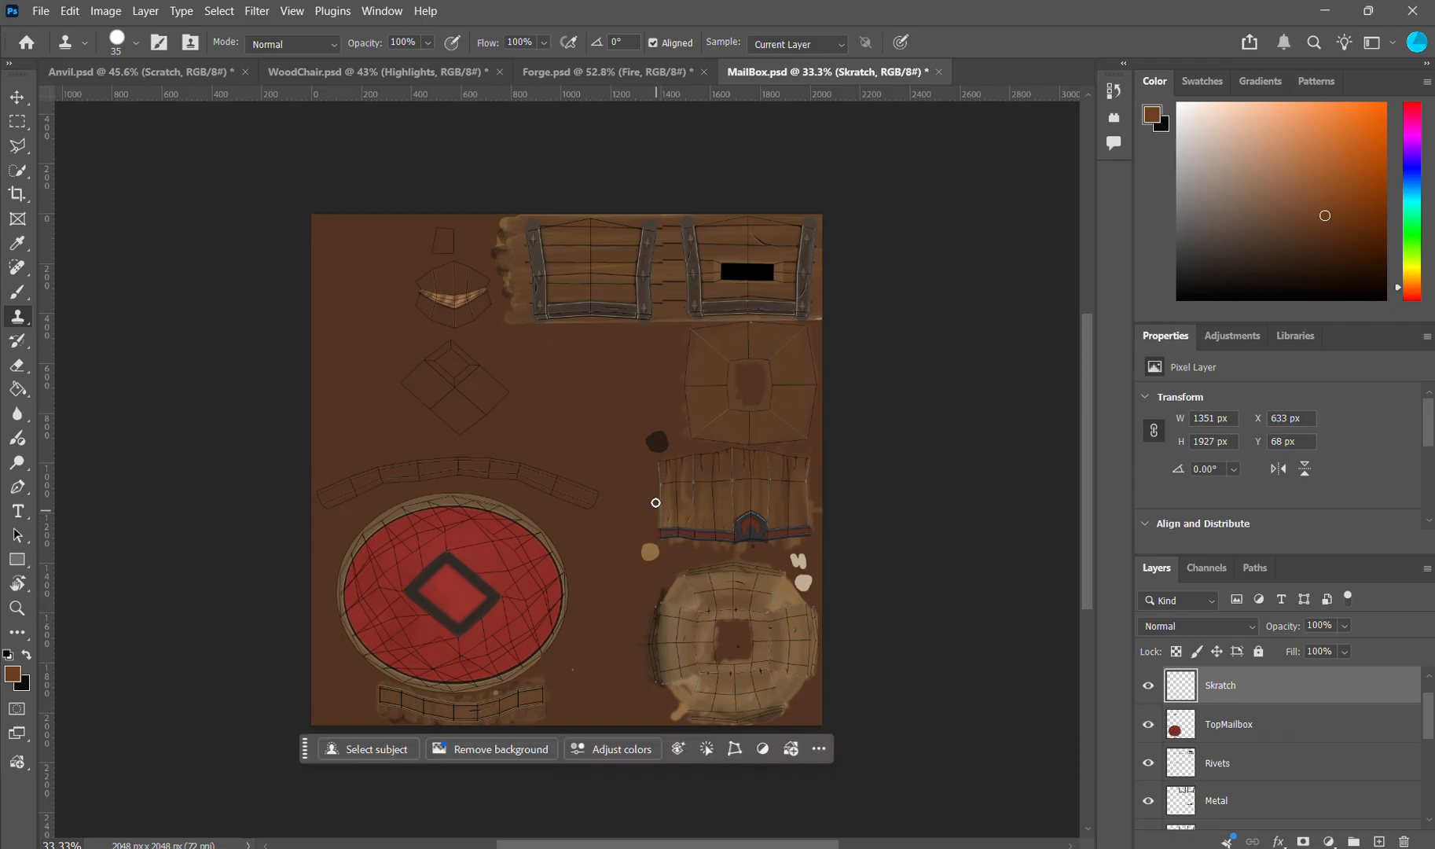
{"action": "scroll", "coordinate": [655, 385], "scroll_direction": "up", "scroll_amount": 2}
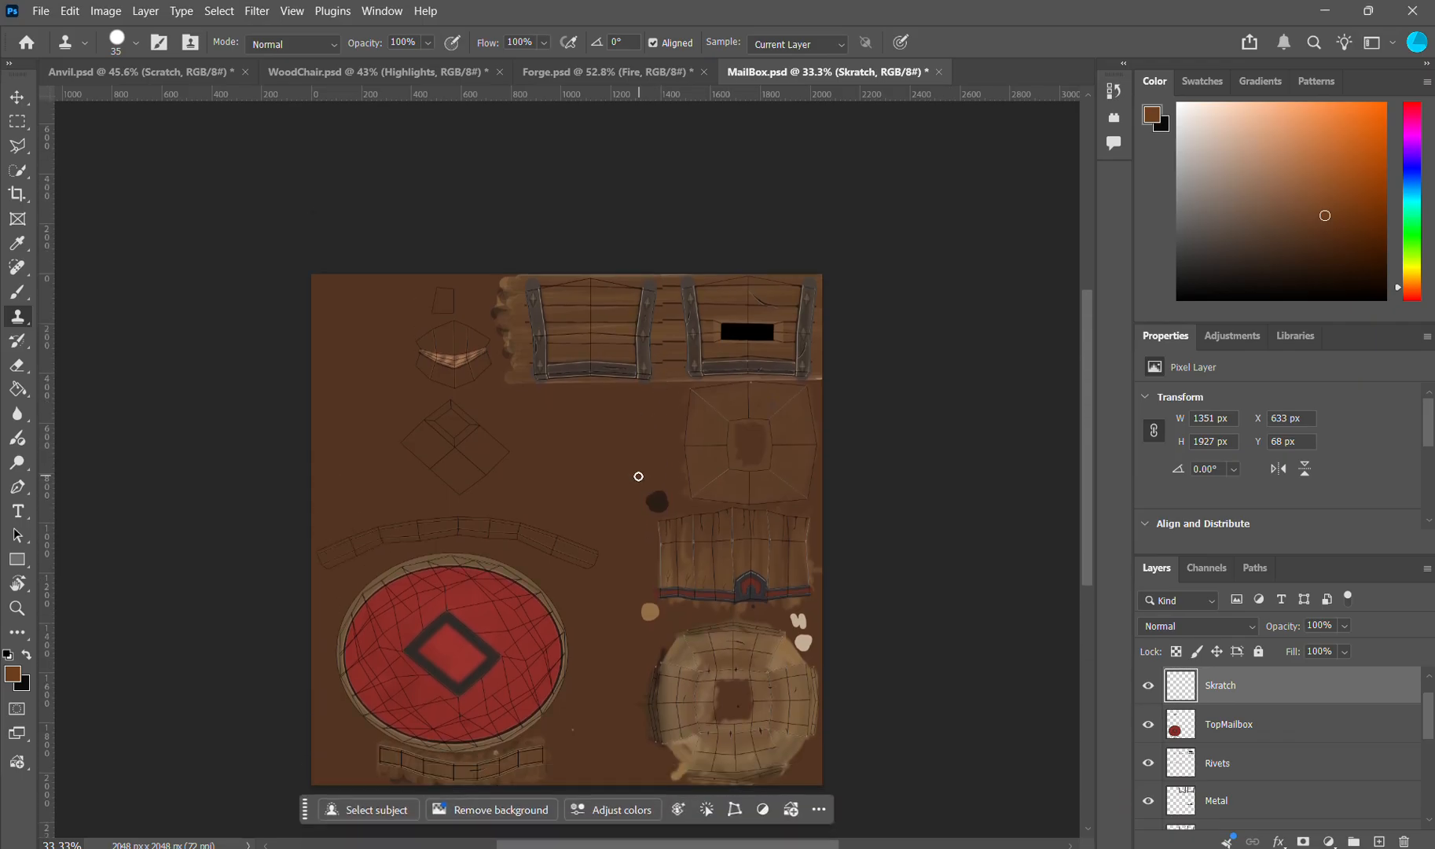
{"action": "scroll", "coordinate": [432, 585], "scroll_direction": "up", "scroll_amount": 3}
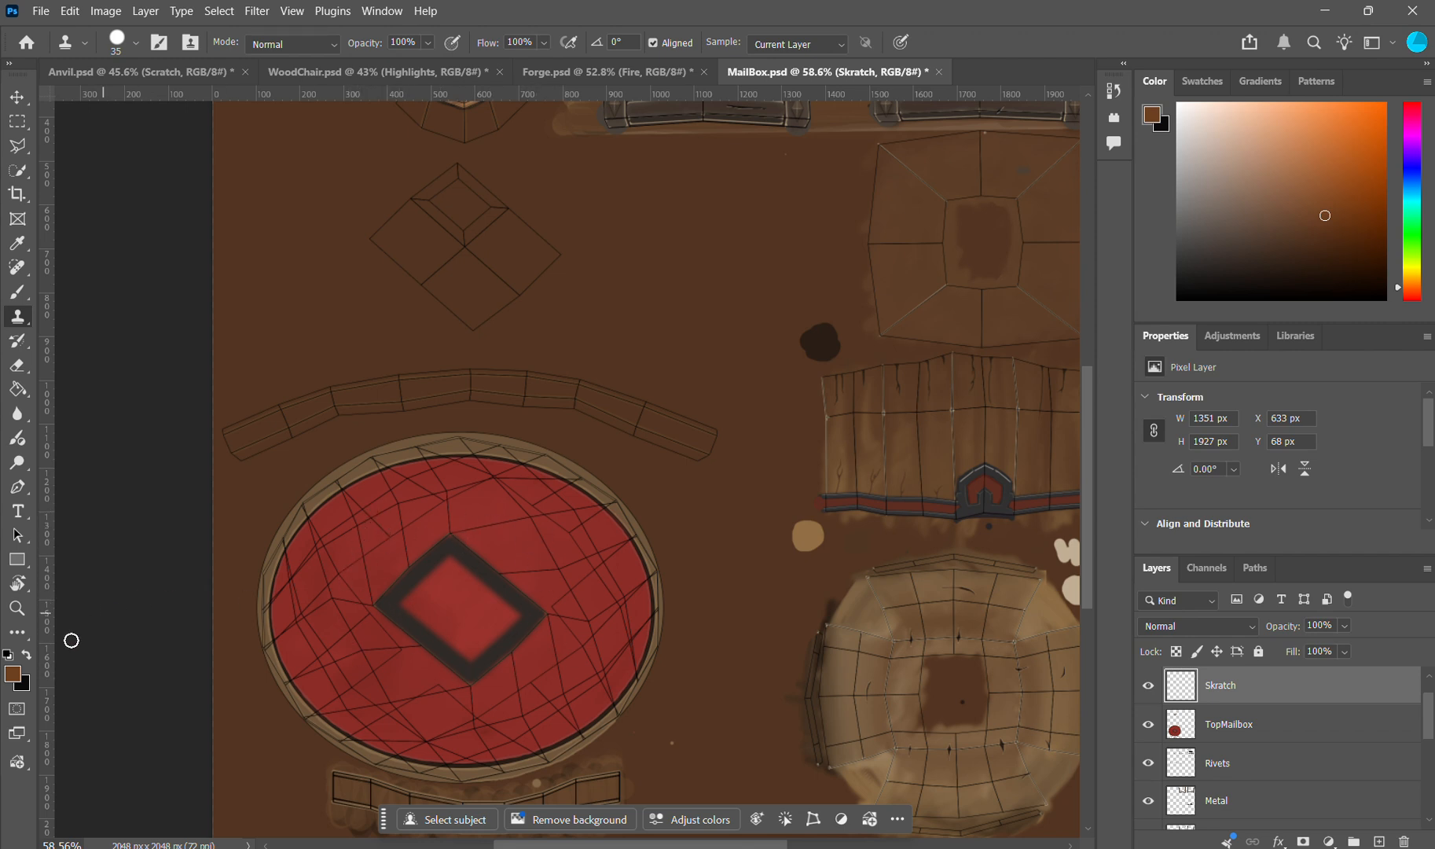
{"action": "left_click", "coordinate": [16, 561]}
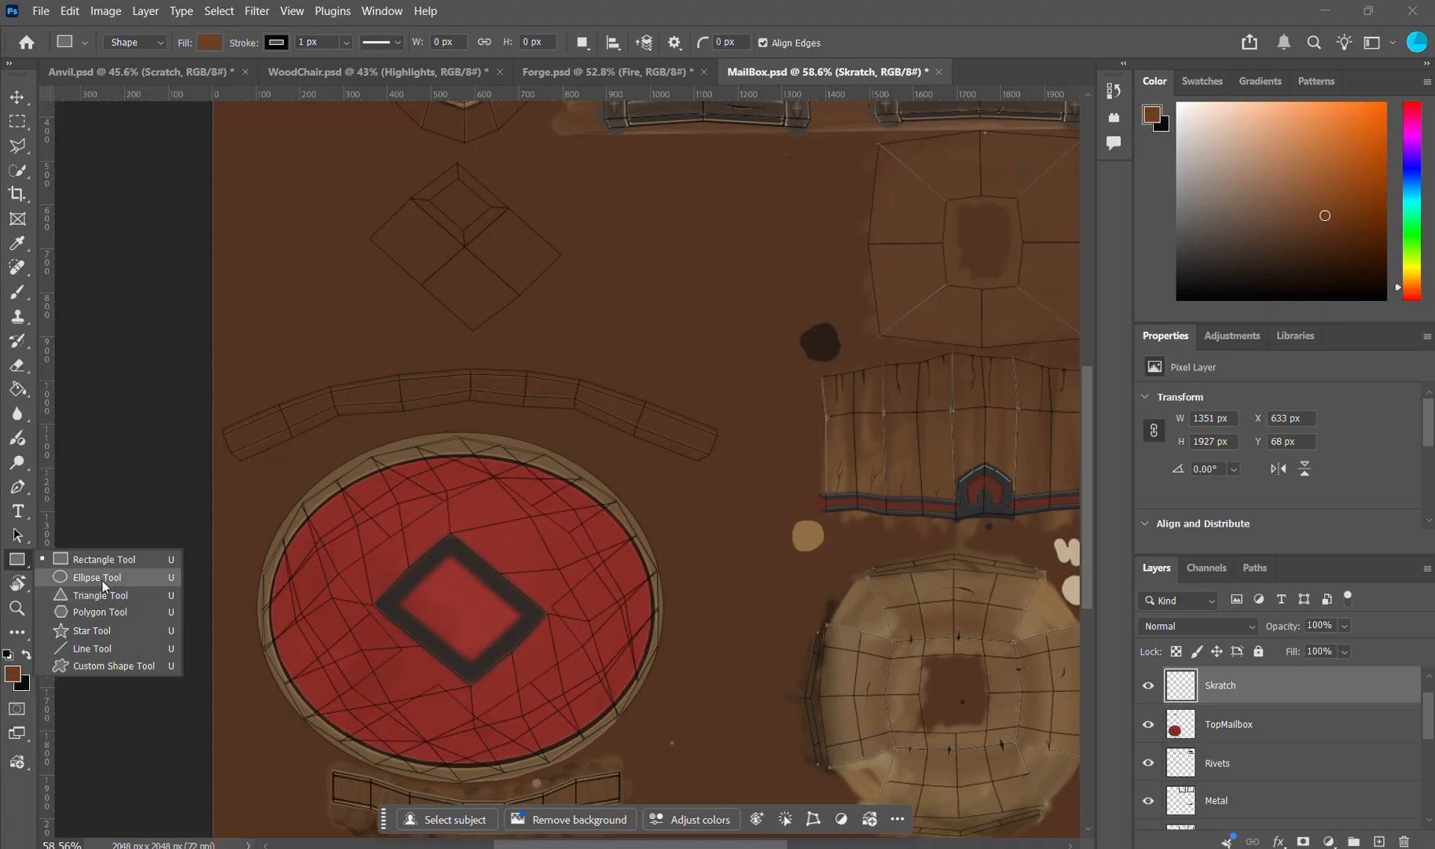
{"action": "left_click", "coordinate": [102, 580]}
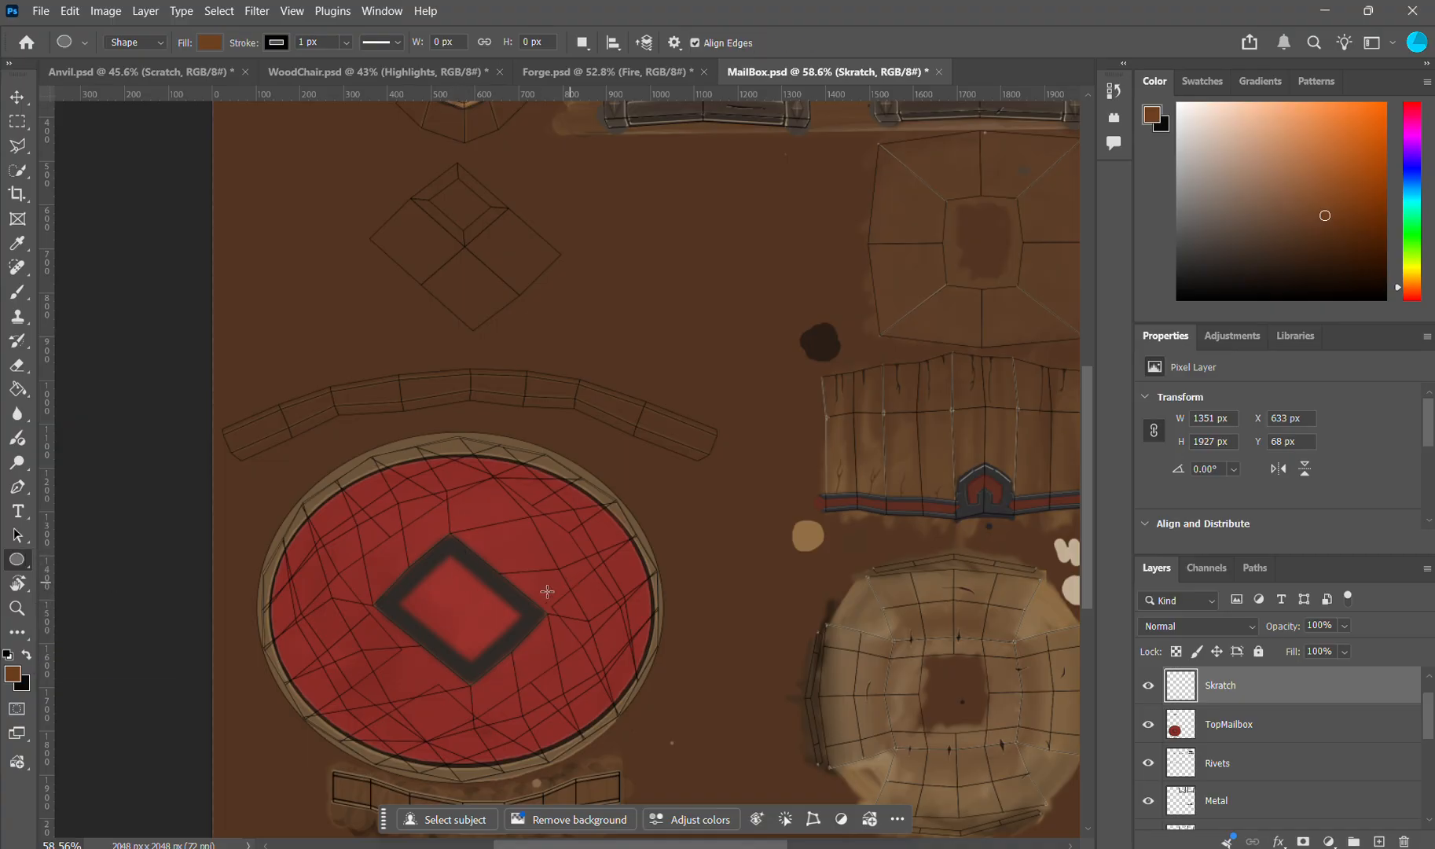
Step: Examine the elliptical tan rim and dark outline around the red roof piece in the mailbox texture
{"action": "scroll", "coordinate": [559, 562], "scroll_direction": "up", "scroll_amount": 2}
{"action": "scroll", "coordinate": [534, 550], "scroll_direction": "up", "scroll_amount": 5}
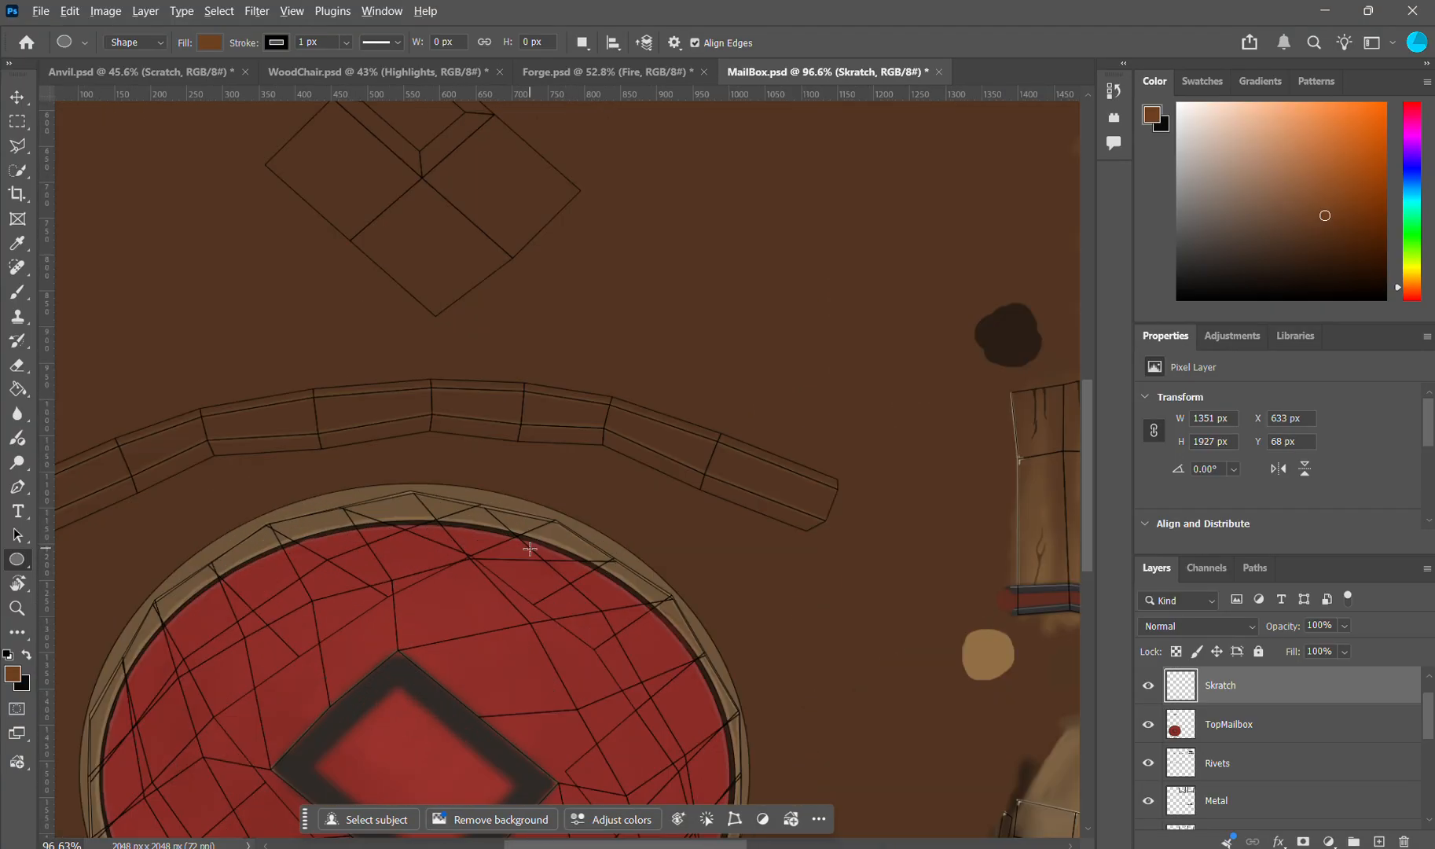
{"action": "scroll", "coordinate": [564, 547], "scroll_direction": "up", "scroll_amount": 2}
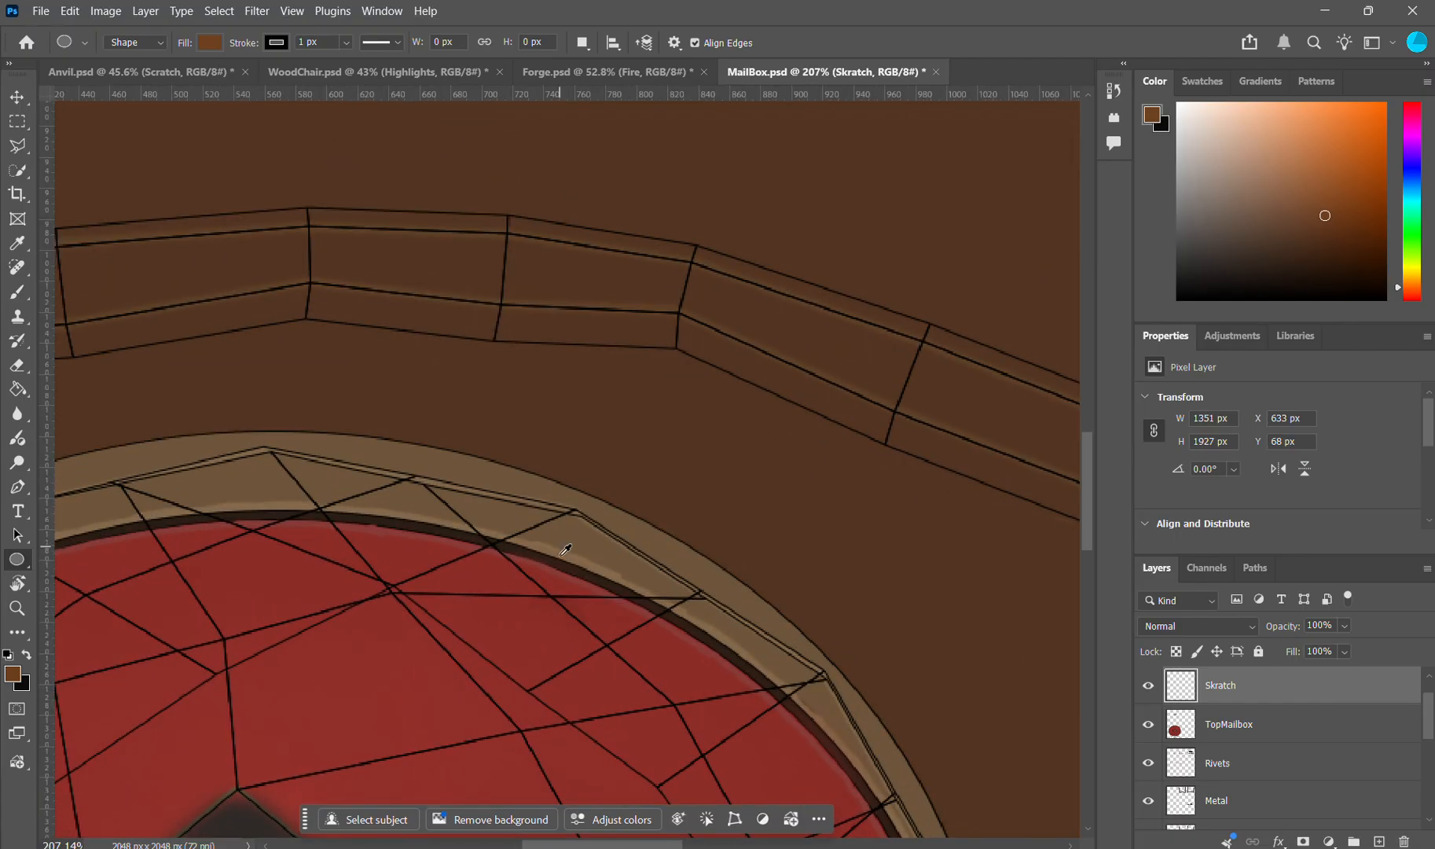
{"action": "scroll", "coordinate": [626, 545], "scroll_direction": "down", "scroll_amount": 6}
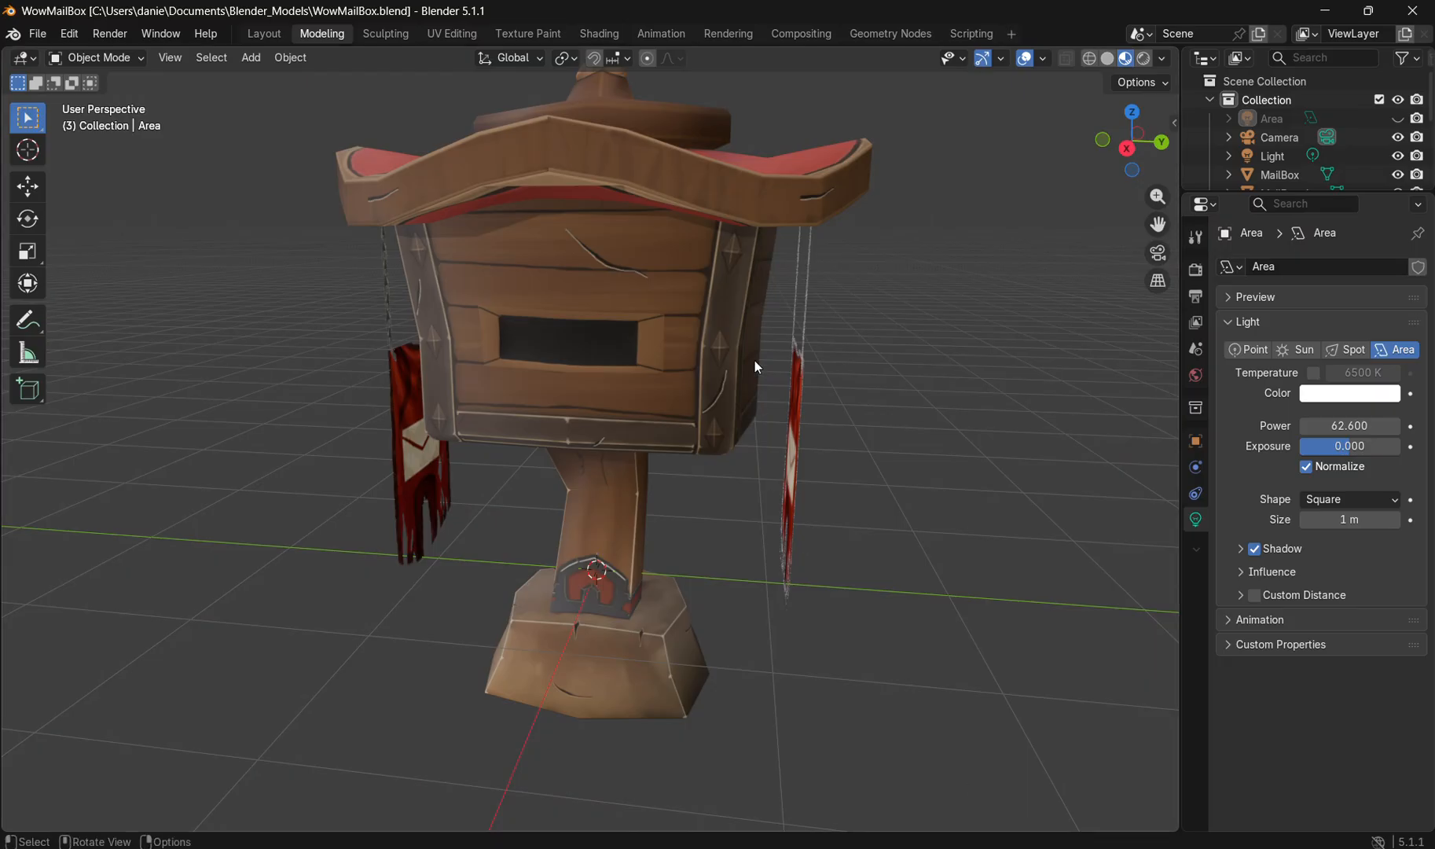
Step: Check the mailbox's red roof, curved wooden rim, front and base from above and the side in Blender
{"action": "scroll", "coordinate": [753, 368], "scroll_direction": "up", "scroll_amount": 1}
{"action": "left_click_drag", "start_coordinate": [750, 374], "coordinate": [710, 425]}
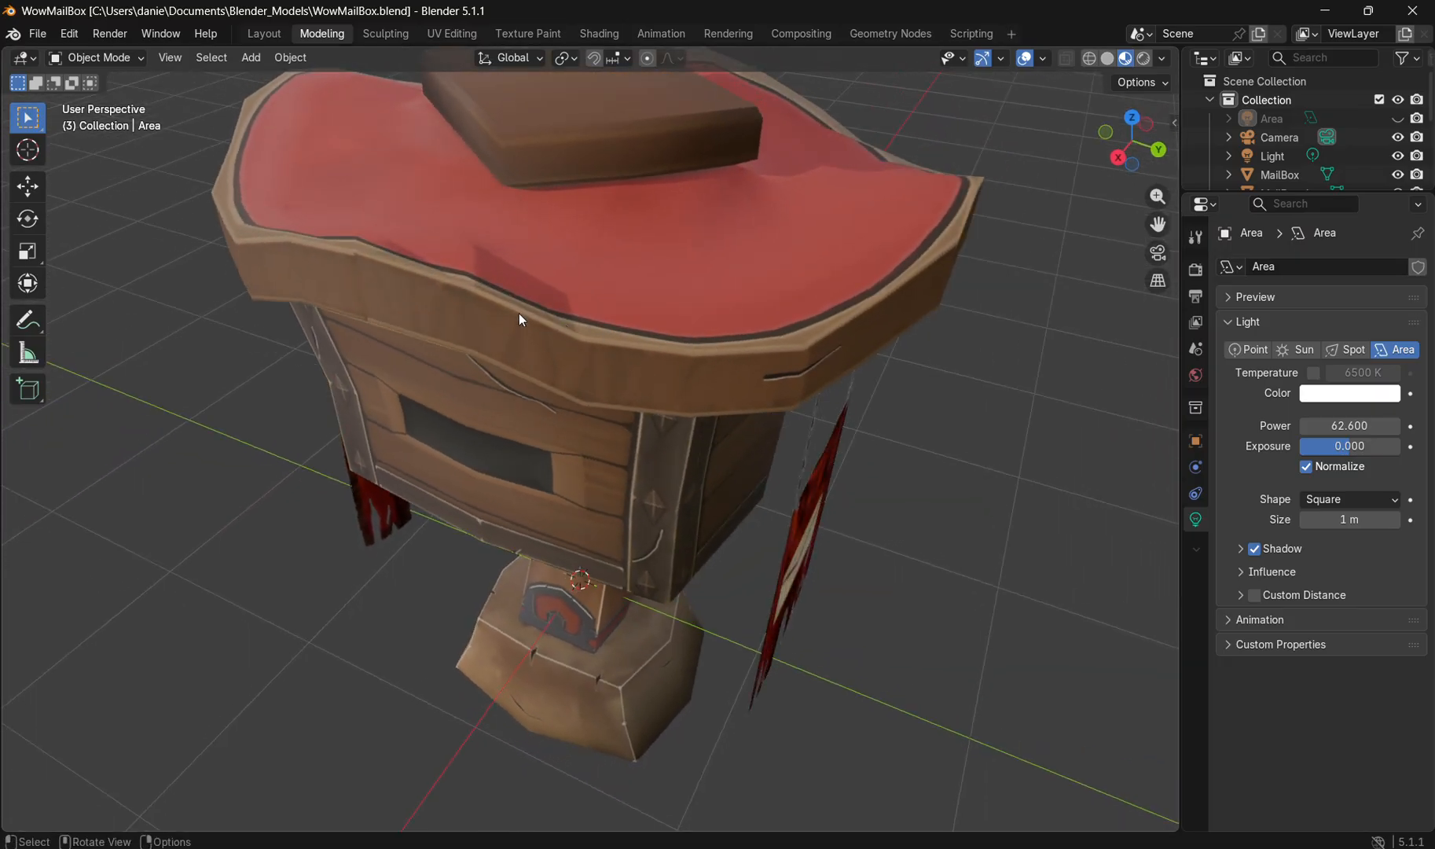
{"action": "left_click_drag", "start_coordinate": [676, 325], "coordinate": [594, 357]}
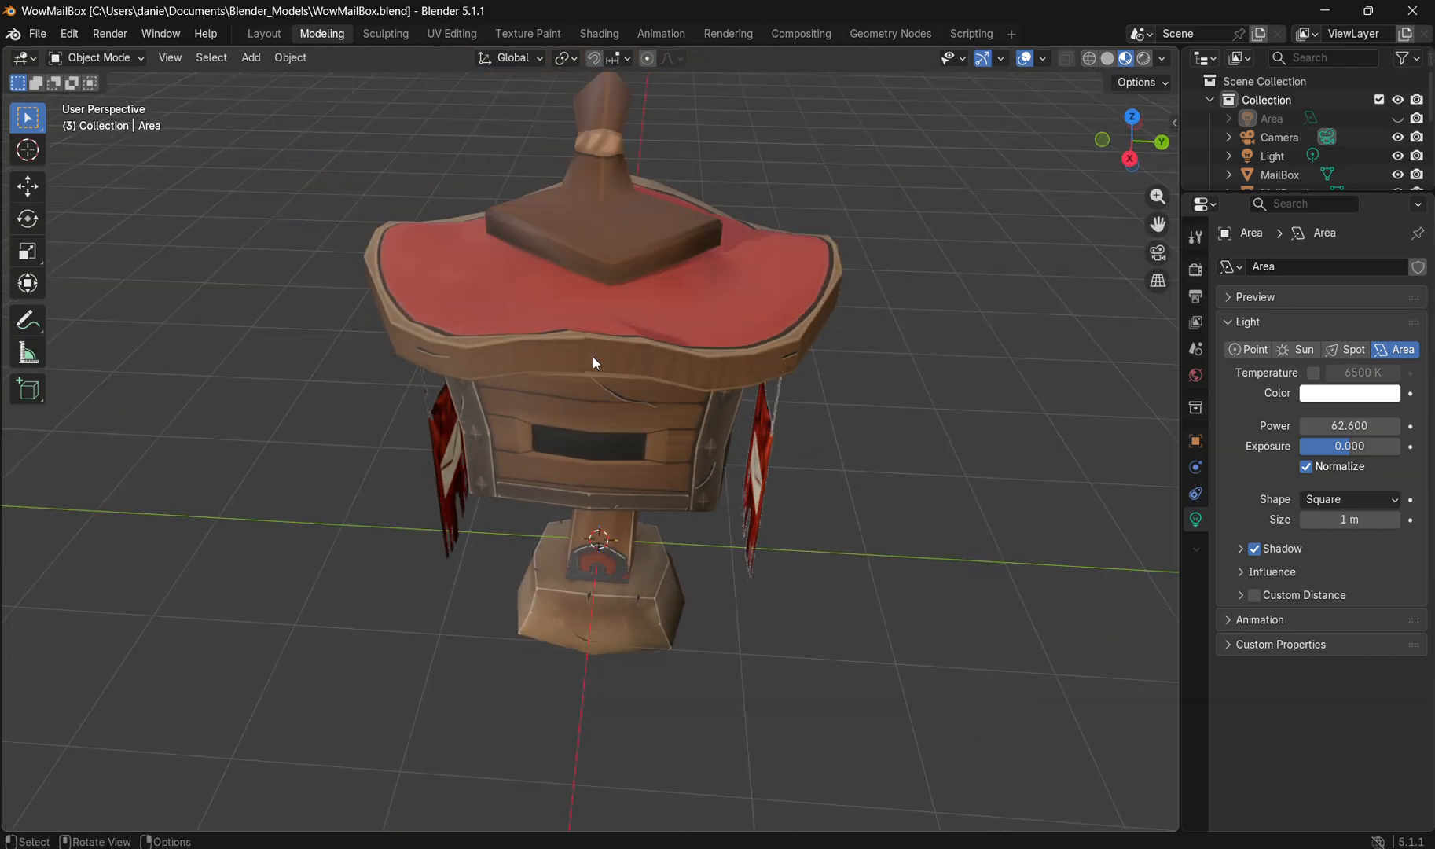
{"action": "left_click_drag", "start_coordinate": [592, 244], "coordinate": [567, 273]}
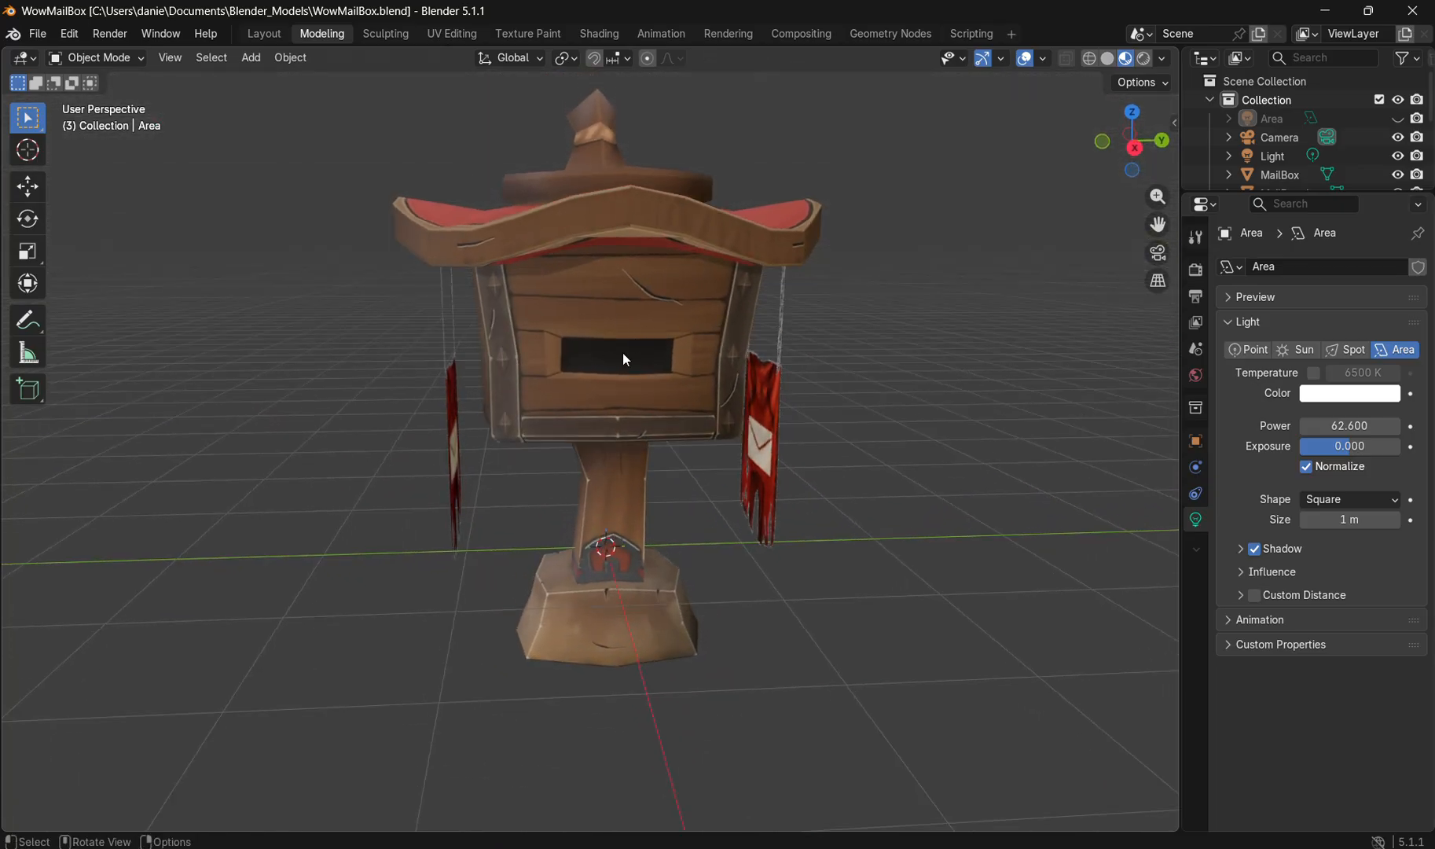
{"action": "left_click_drag", "start_coordinate": [640, 350], "coordinate": [568, 467]}
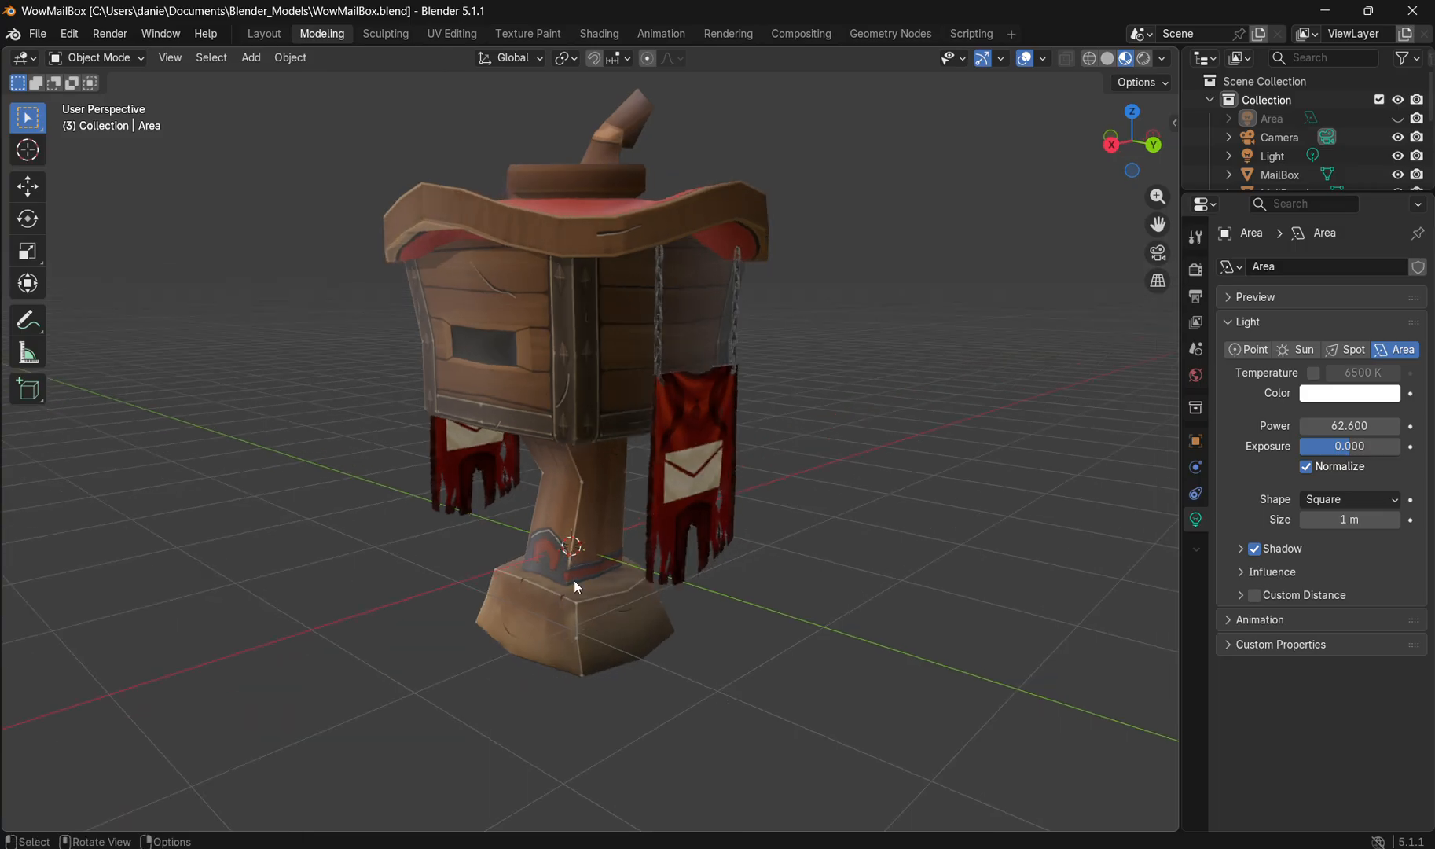
{"action": "mouse_move", "coordinate": [574, 581]}
{"action": "left_mouse_down"}
{"action": "mouse_move", "coordinate": [606, 565]}
{"action": "mouse_move", "coordinate": [570, 595]}
{"action": "left_mouse_up"}
{"action": "scroll", "coordinate": [607, 562], "scroll_direction": "up", "scroll_amount": 3}
Step: Switch back to Photoshop and review the whole mailbox texture layout
{"action": "key", "text": "alt+Tab"}
{"action": "scroll", "coordinate": [770, 511], "scroll_direction": "down", "scroll_amount": 4}
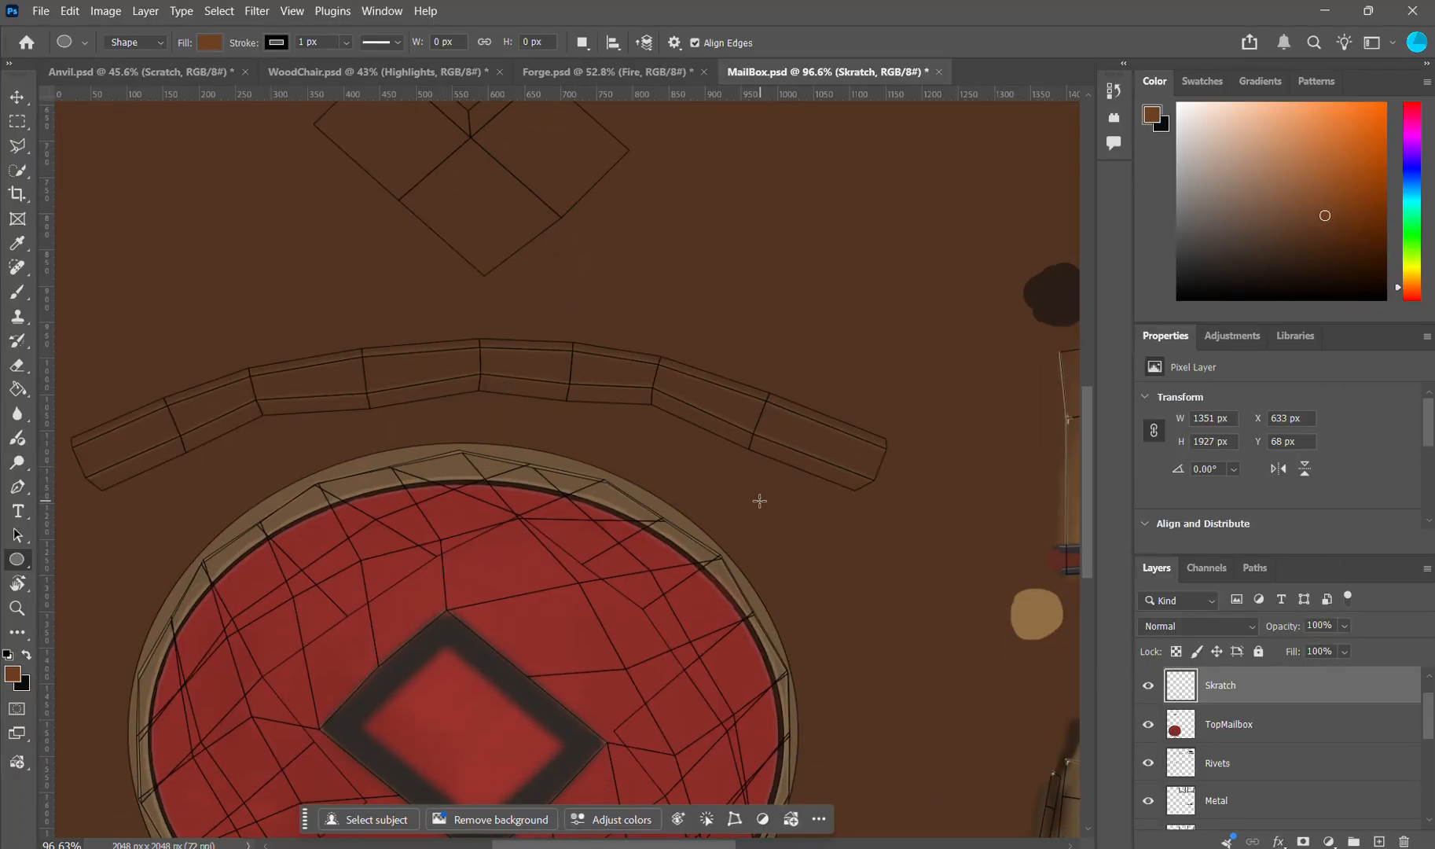
{"action": "scroll", "coordinate": [804, 555], "scroll_direction": "down", "scroll_amount": 4}
{"action": "scroll", "coordinate": [810, 549], "scroll_direction": "down", "scroll_amount": 3}
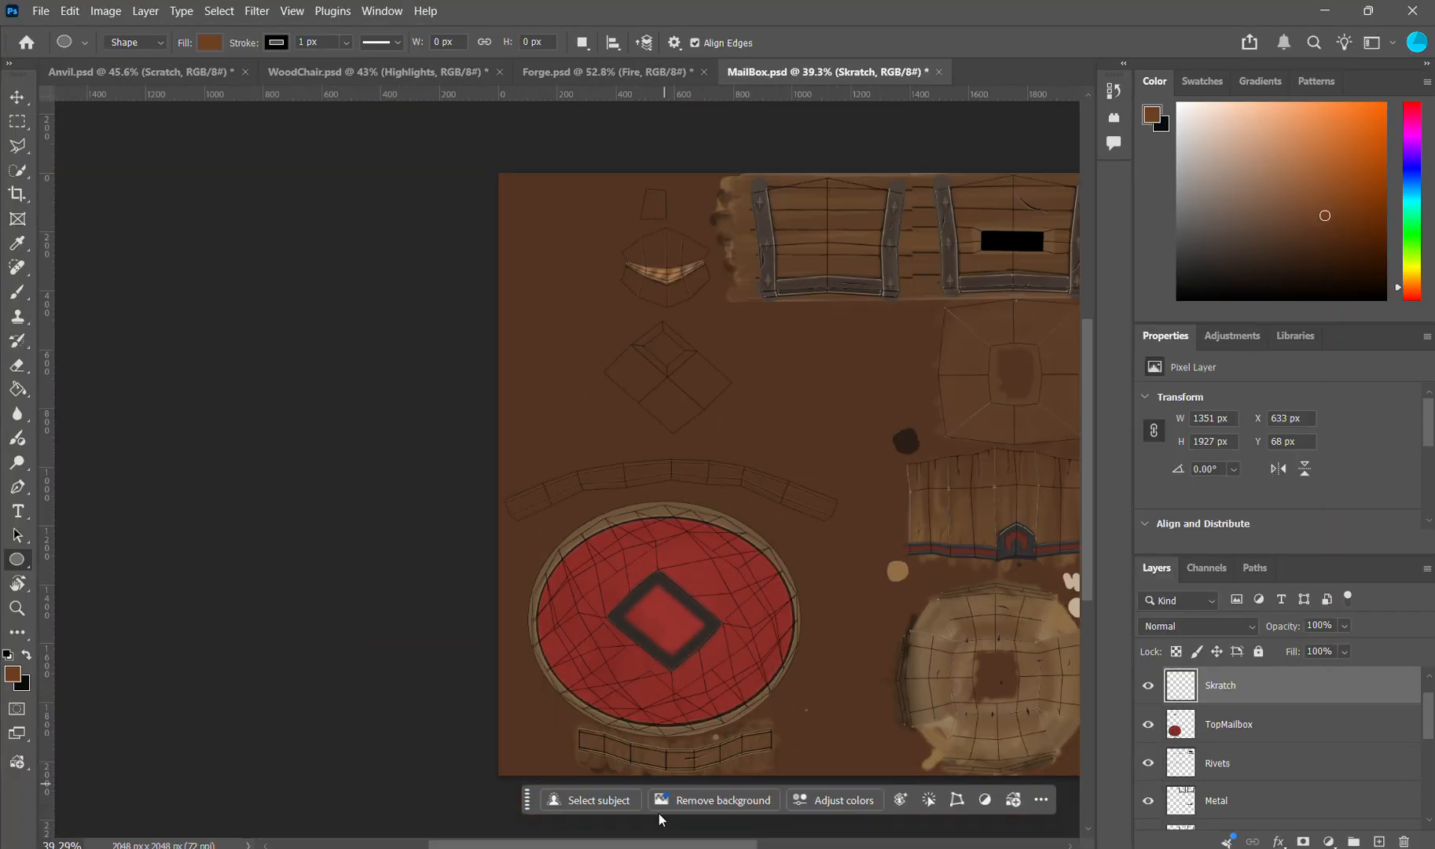
Step: Switch to Unreal Engine, select the DirectionalLight in the level and check its intensity and temperature settings
{"action": "left_click_drag", "start_coordinate": [676, 845], "coordinate": [745, 846]}
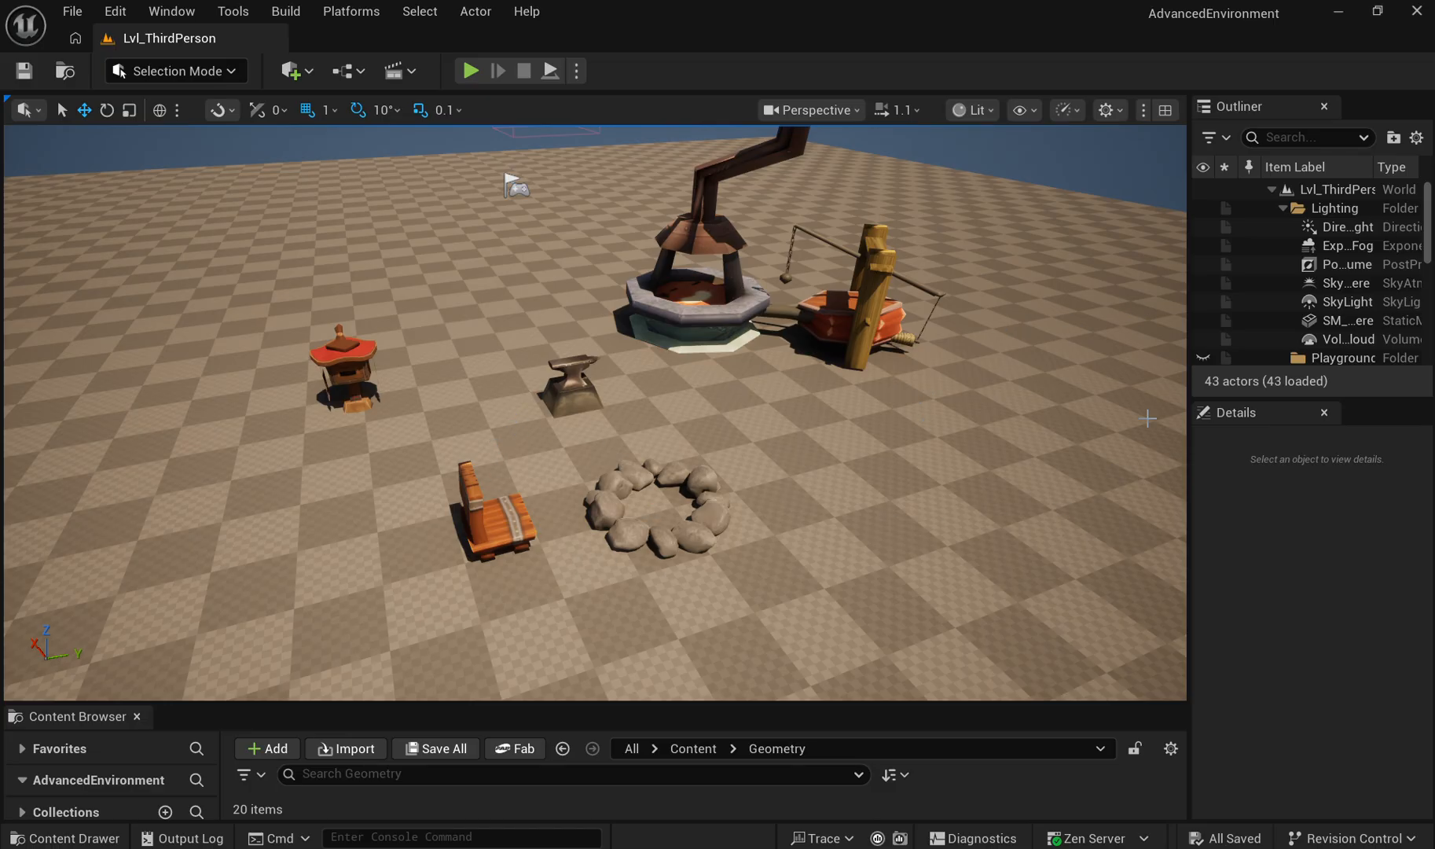
{"action": "left_click", "coordinate": [1336, 230]}
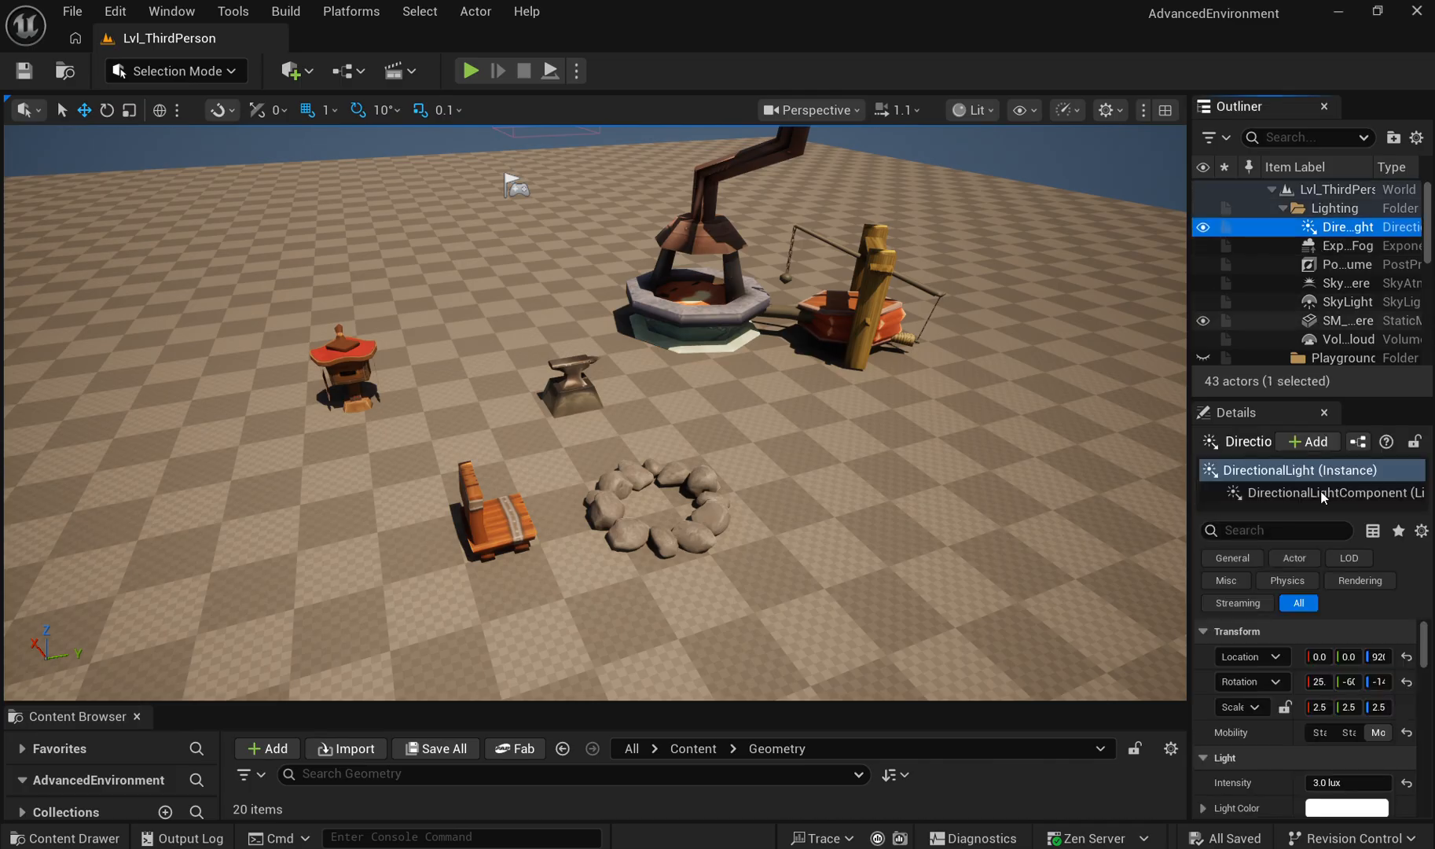
{"action": "scroll", "coordinate": [1340, 636], "scroll_direction": "down", "scroll_amount": 3}
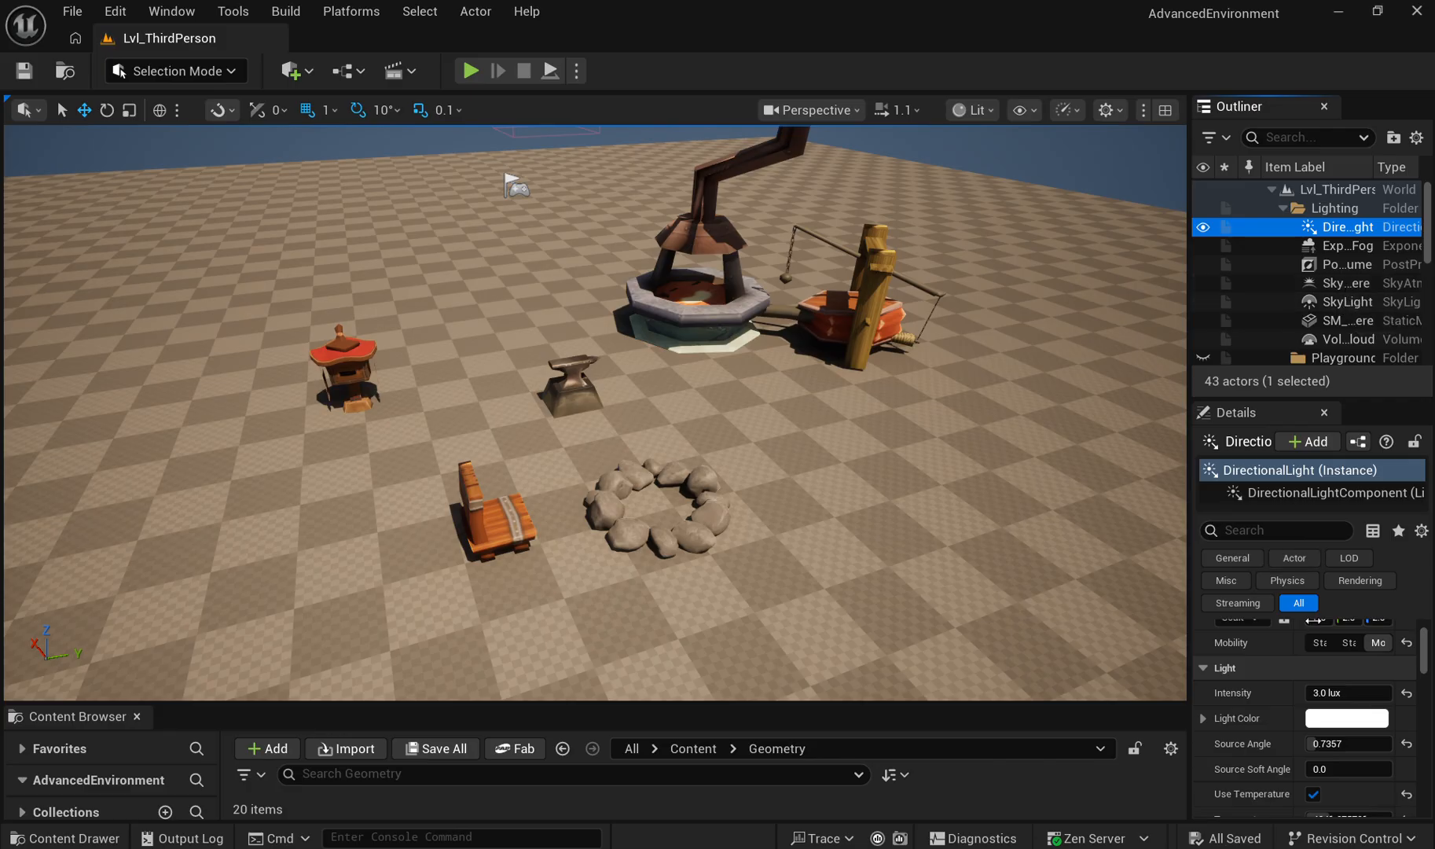
{"action": "scroll", "coordinate": [1324, 740], "scroll_direction": "down", "scroll_amount": 3}
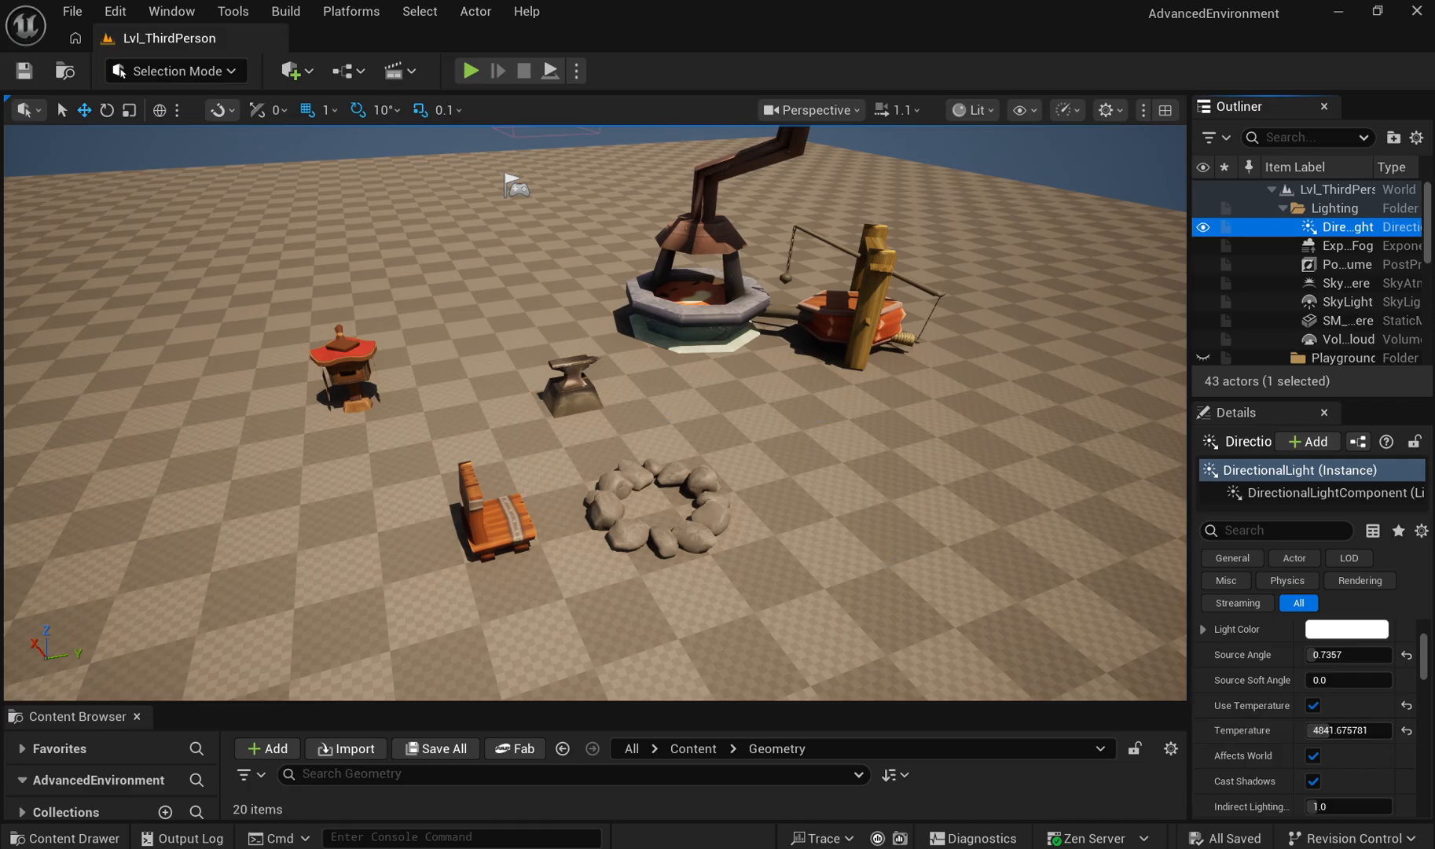
Step: Inspect the wooden chair, mailbox and anvil props up close in the level
{"action": "key", "text": "w"}
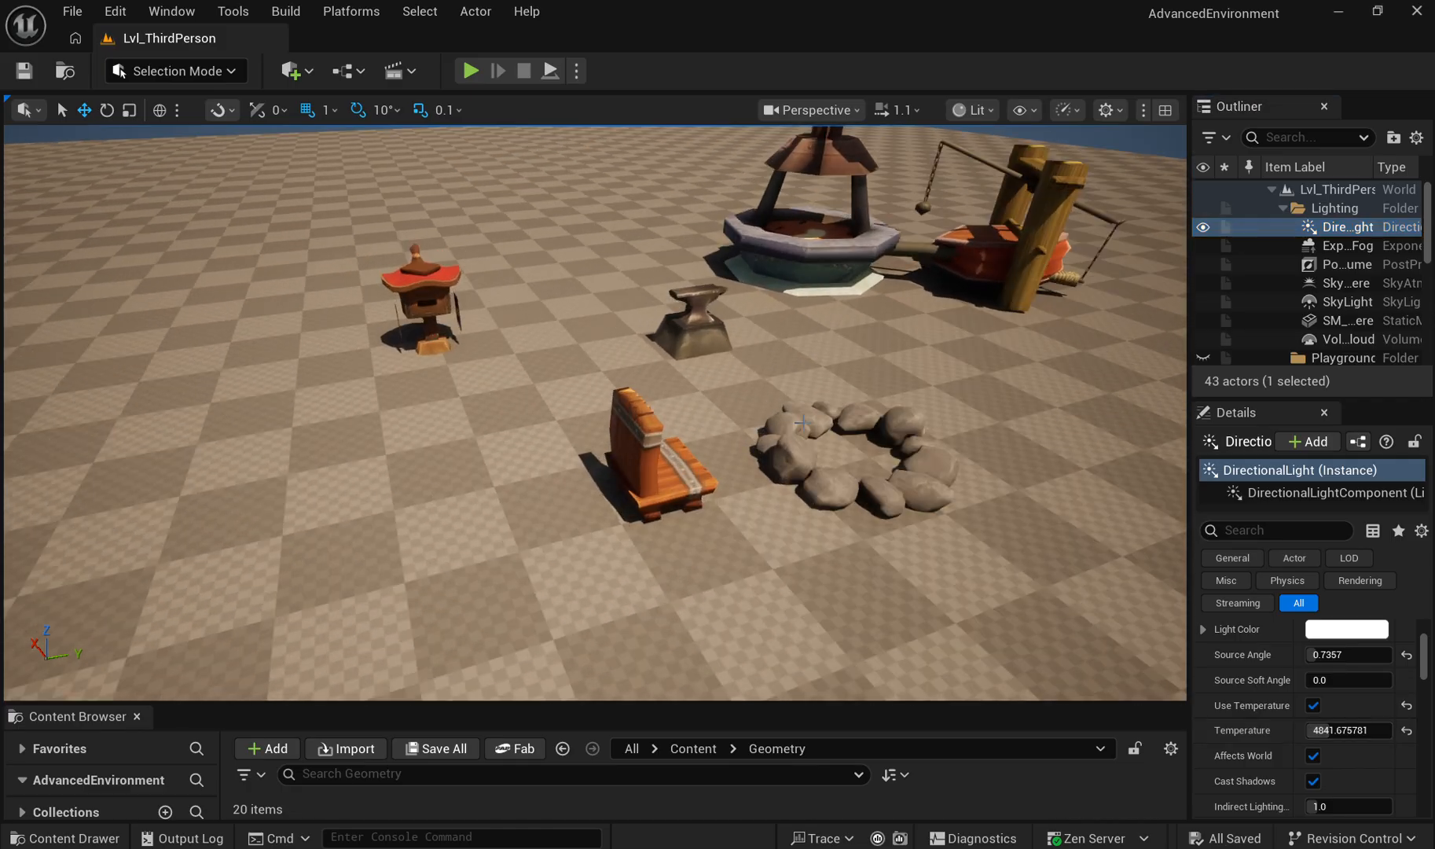
{"action": "key", "text": "w"}
{"action": "key", "text": "a"}
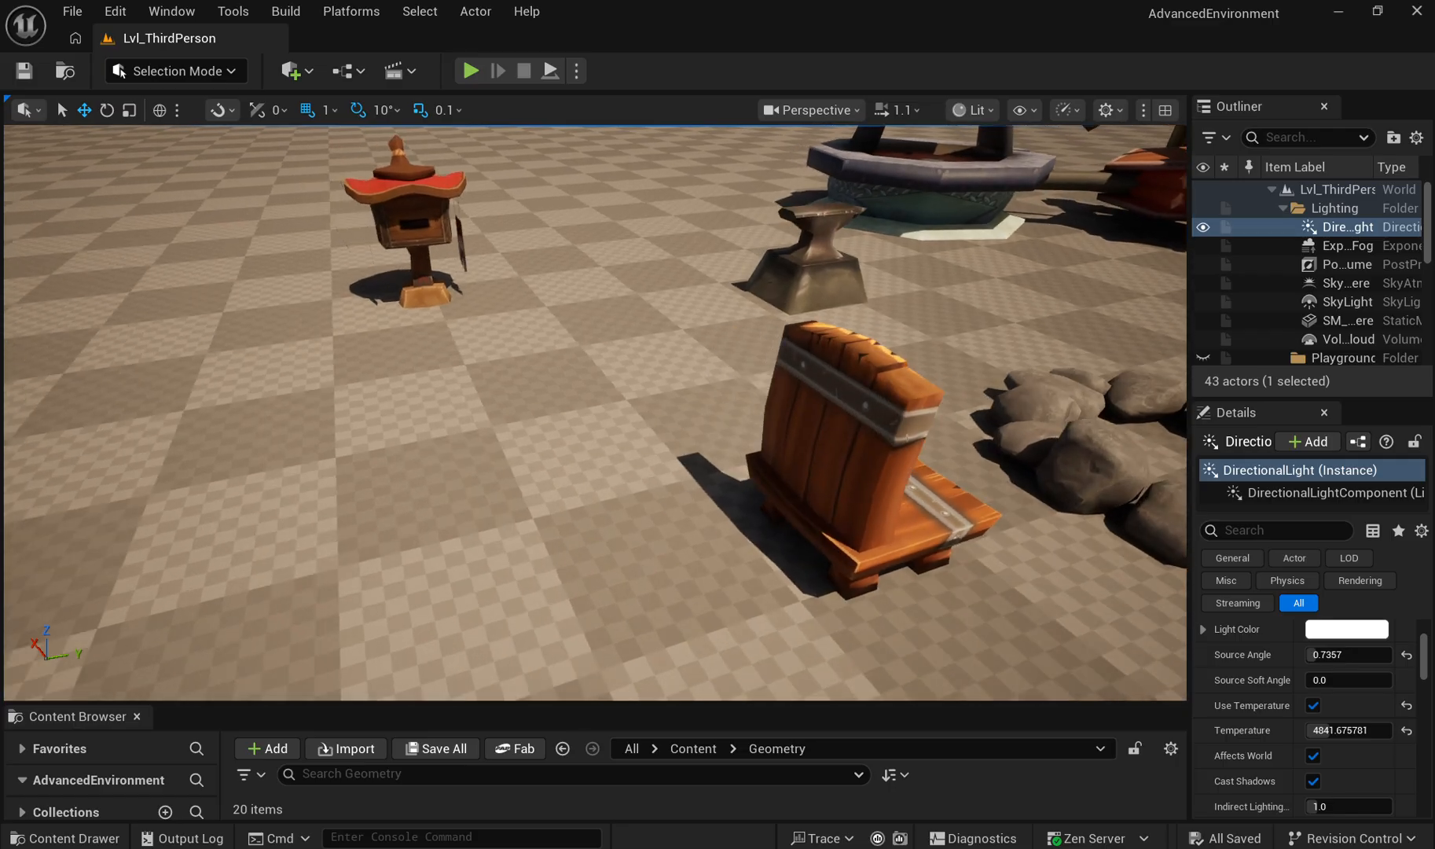
Step: Inspect the ring of rocks and the wooden chair beside it in the level
{"action": "key", "text": "d"}
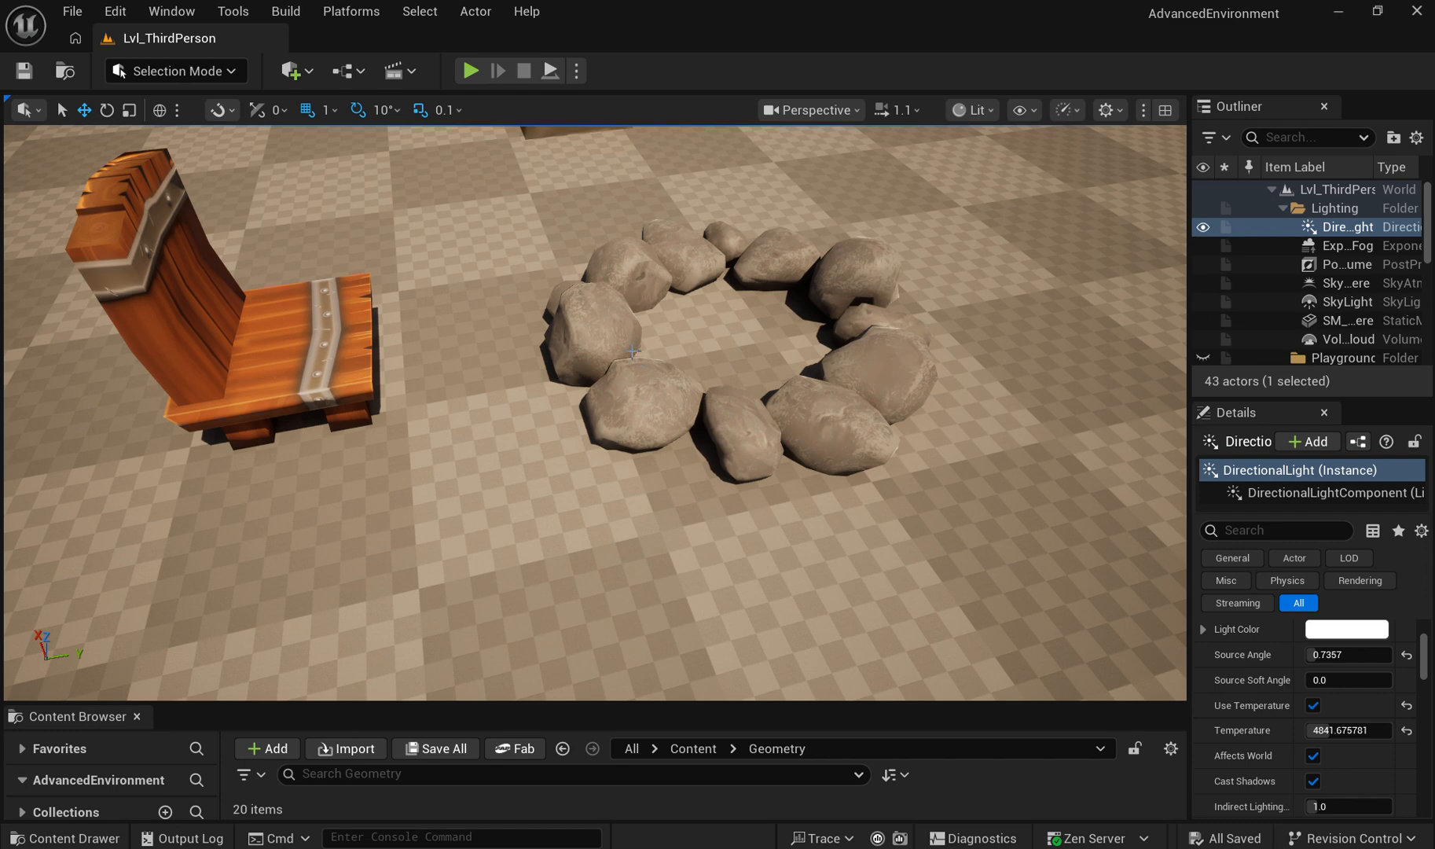
{"action": "key", "text": "s"}
{"action": "key", "text": "d"}
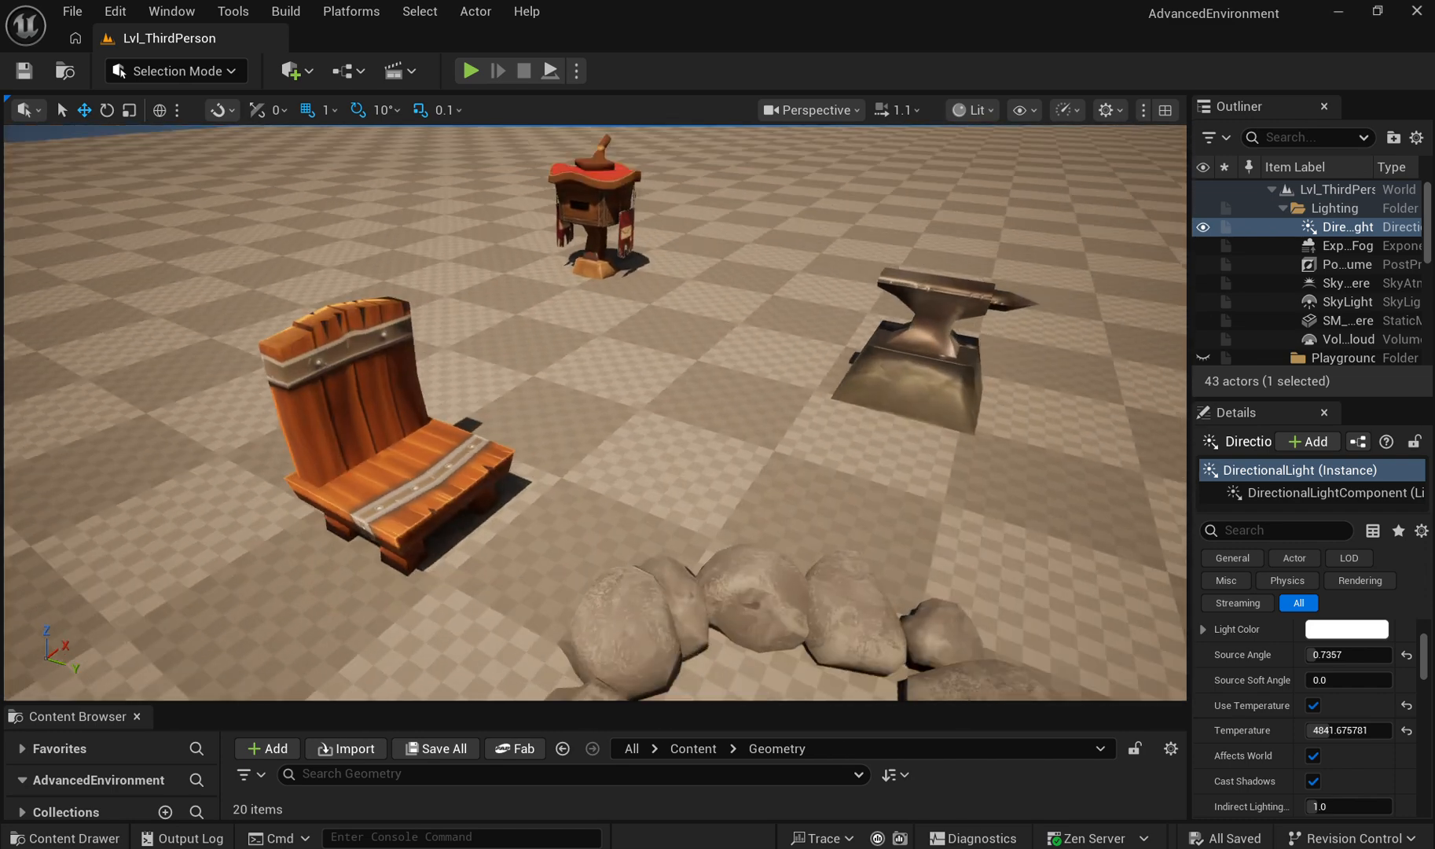
{"action": "key", "text": "d"}
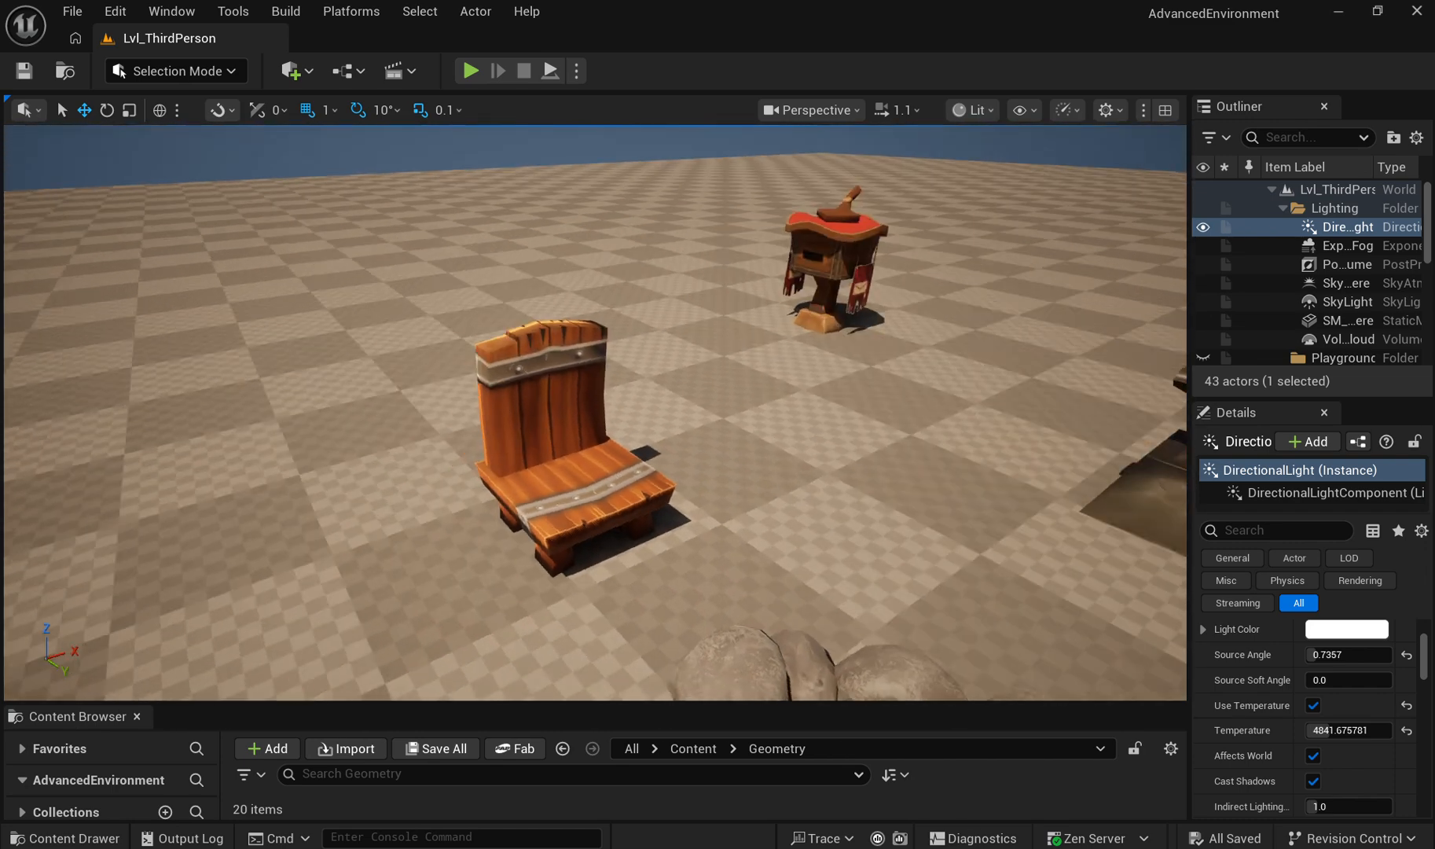
Step: Examine the wooden chair's planks, metal bands and rivets up close from the front and side
{"action": "key", "text": "w"}
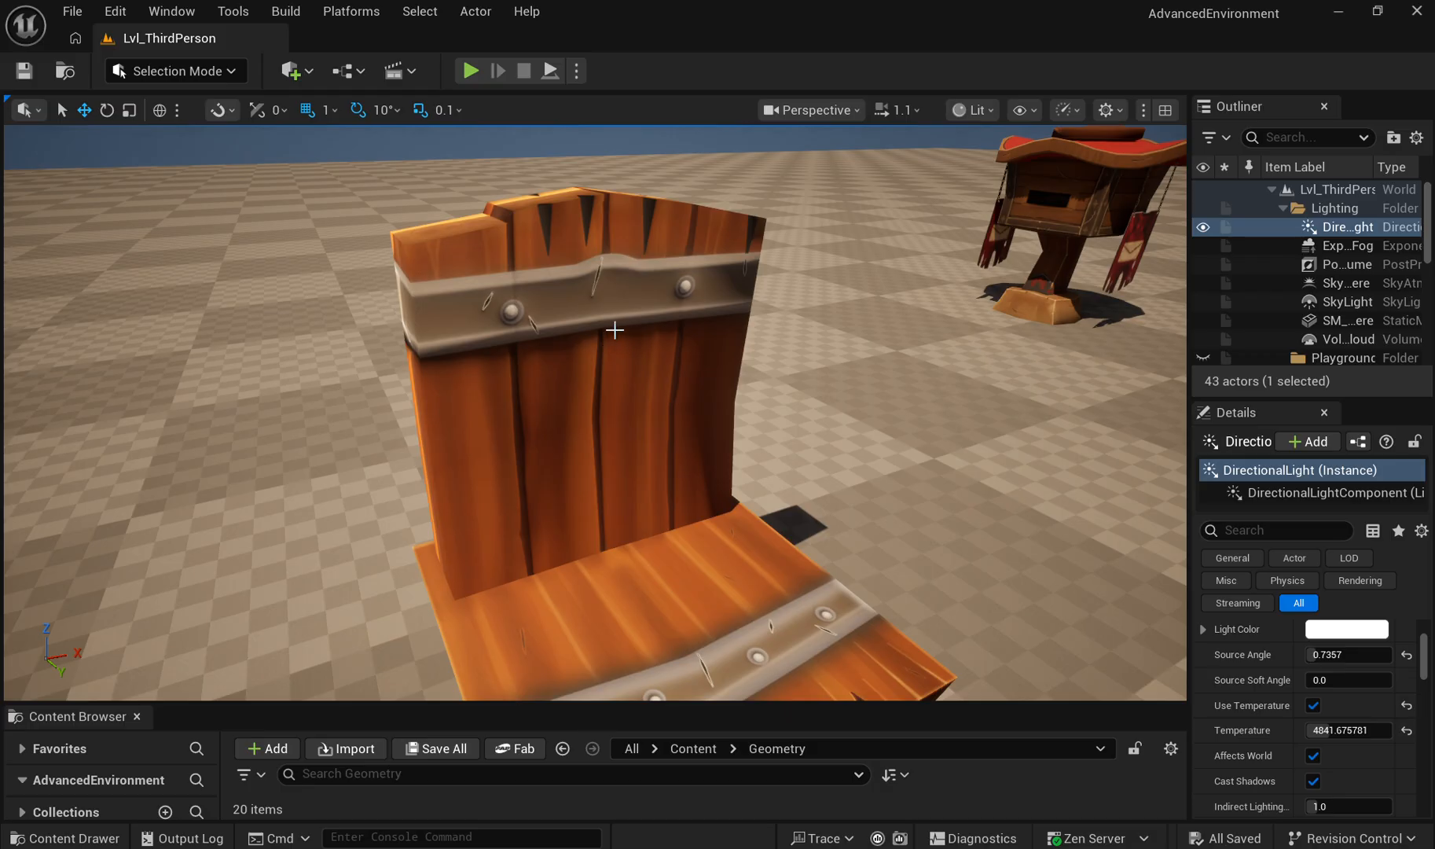
{"action": "left_click_drag", "start_coordinate": [621, 365], "coordinate": [622, 401]}
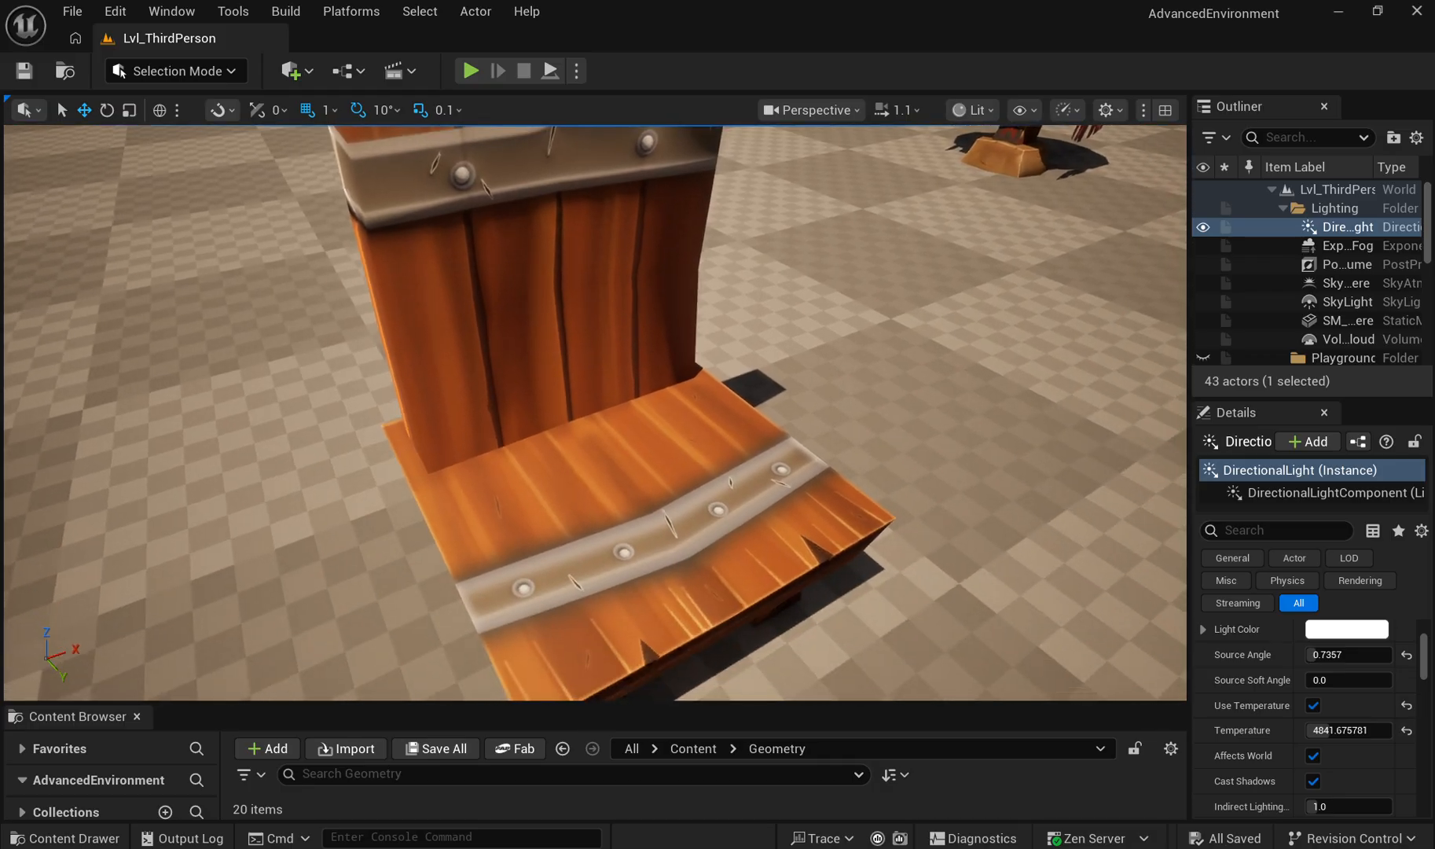
{"action": "key", "text": "s"}
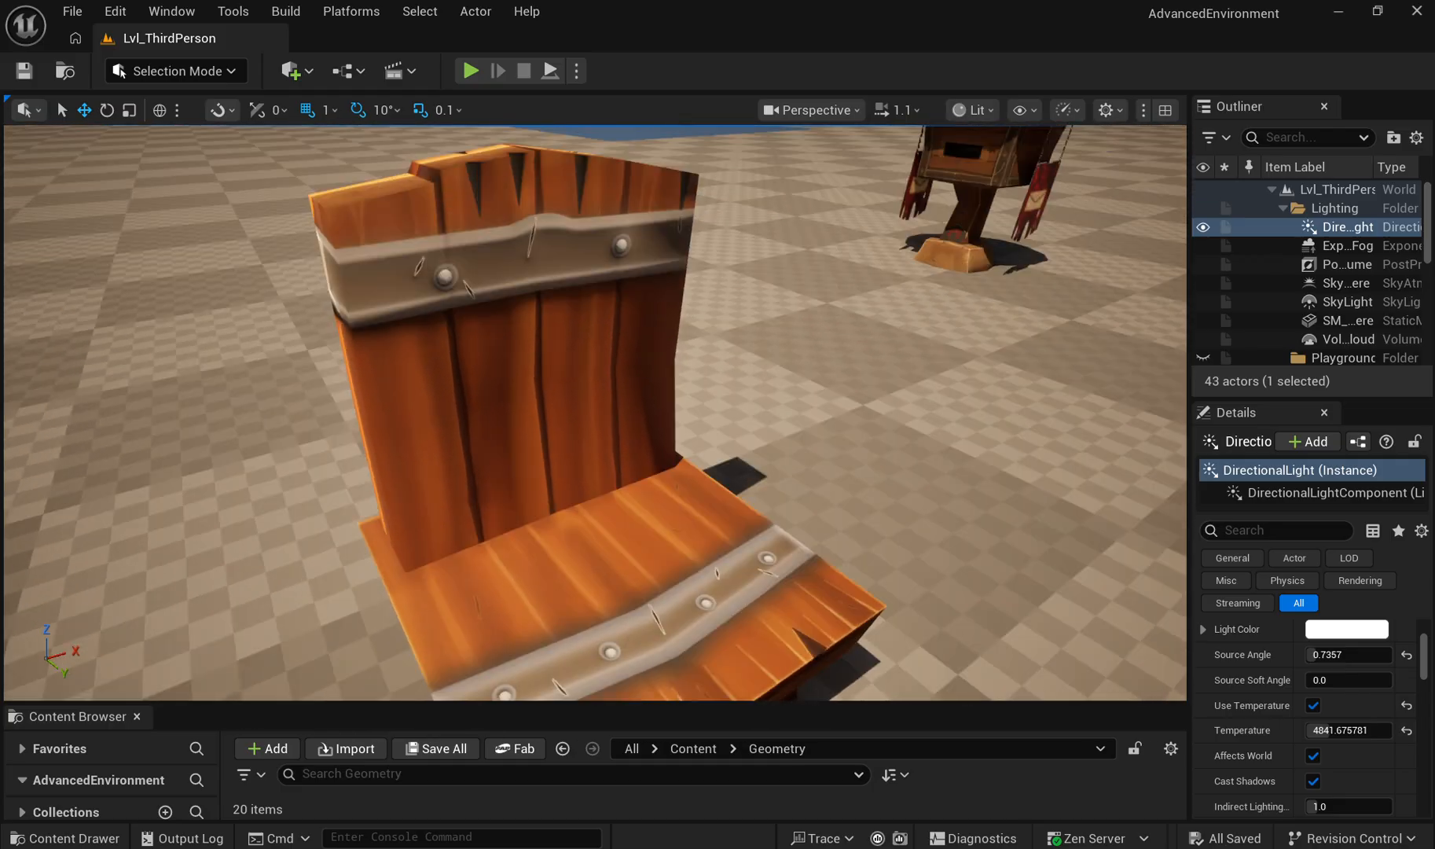
{"action": "key", "text": "a"}
{"action": "key", "text": "d"}
{"action": "key", "text": "w"}
{"action": "key", "text": "d"}
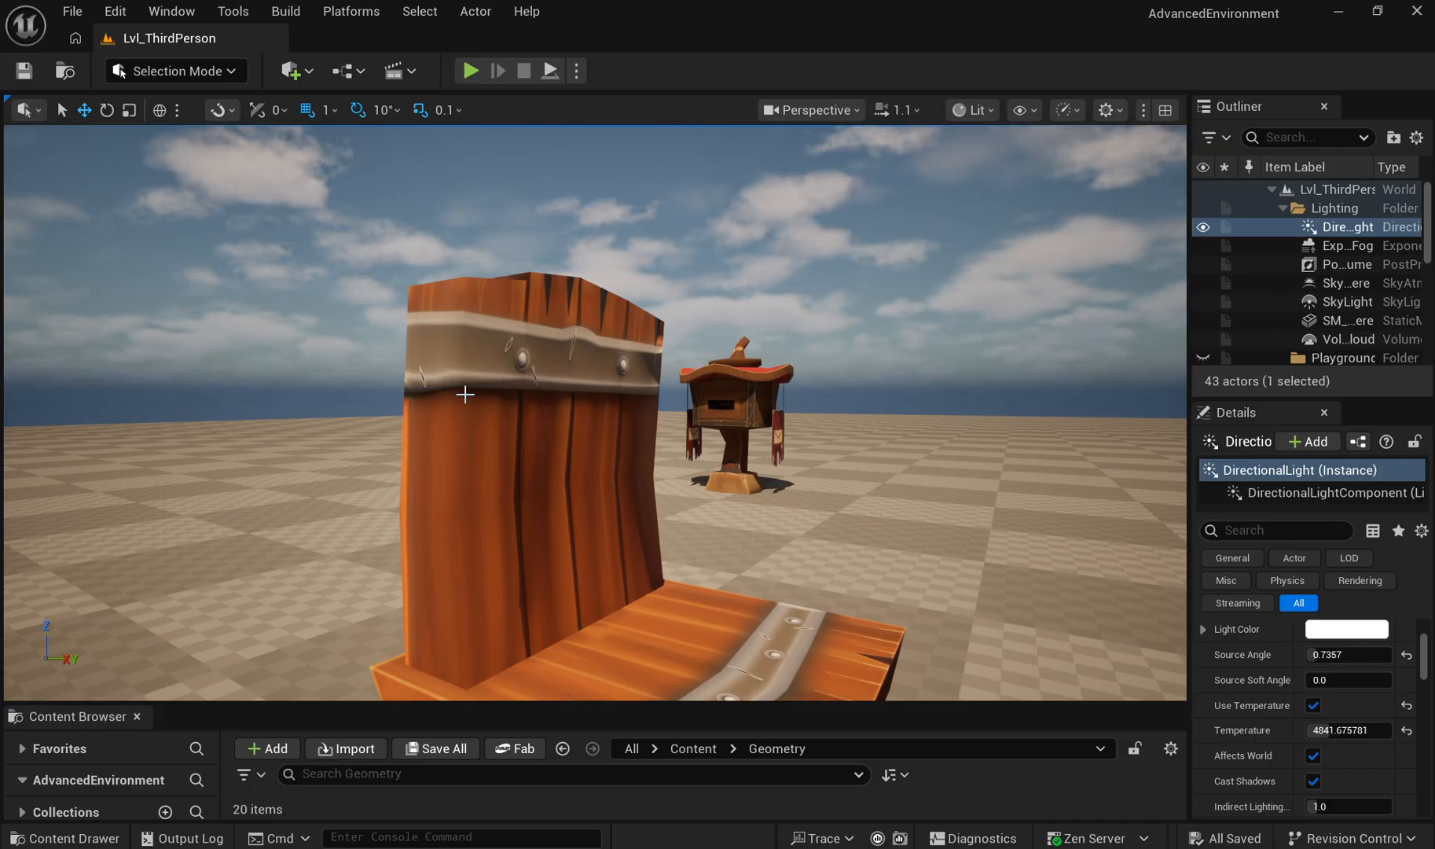
Step: View the anvil, and examine the mailbox's roof rim, chains, banners and front slot up close
{"action": "left_click_drag", "start_coordinate": [466, 394], "coordinate": [606, 371]}
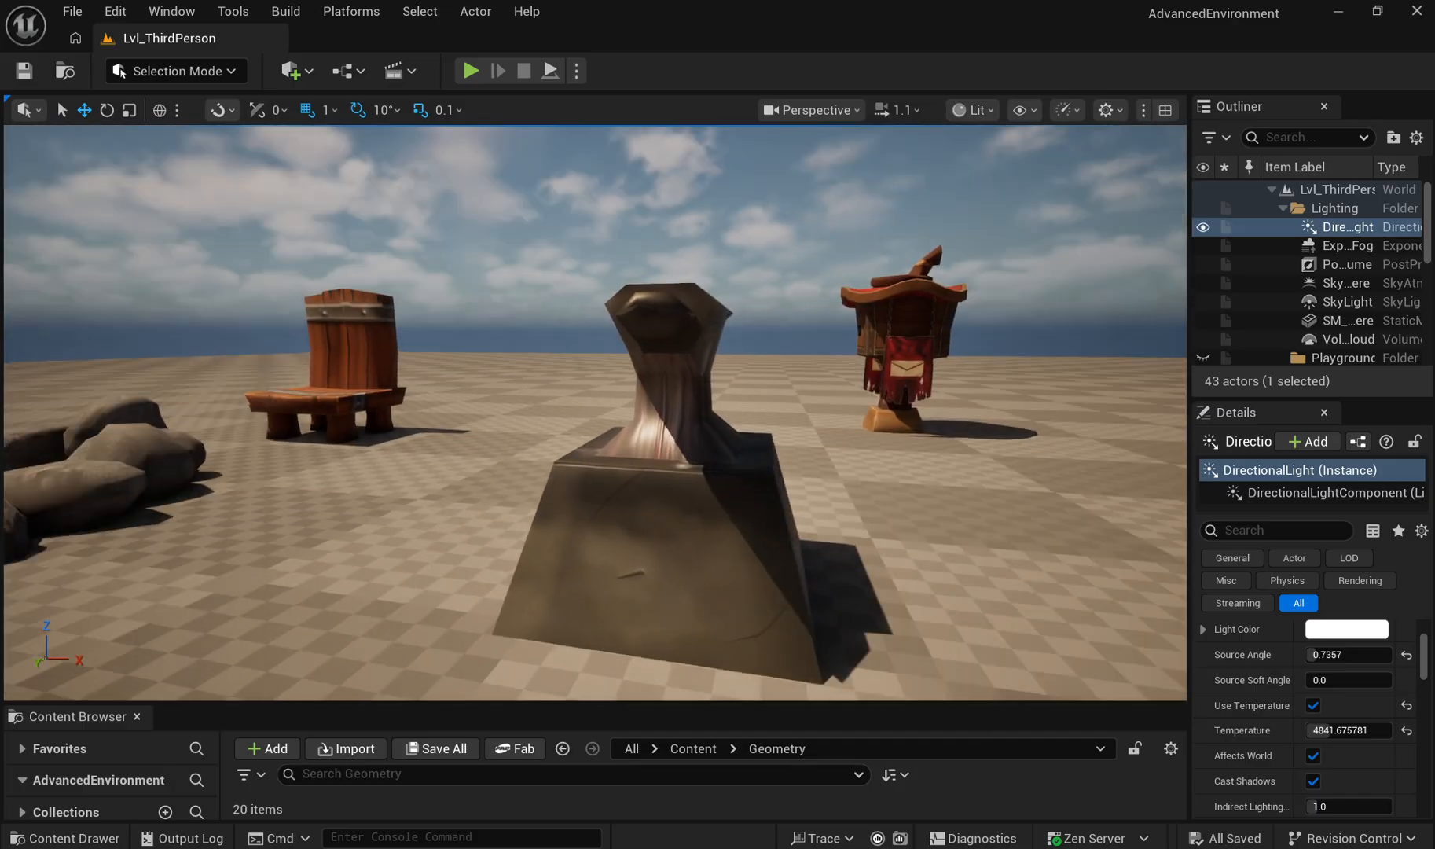
{"action": "key", "text": "w"}
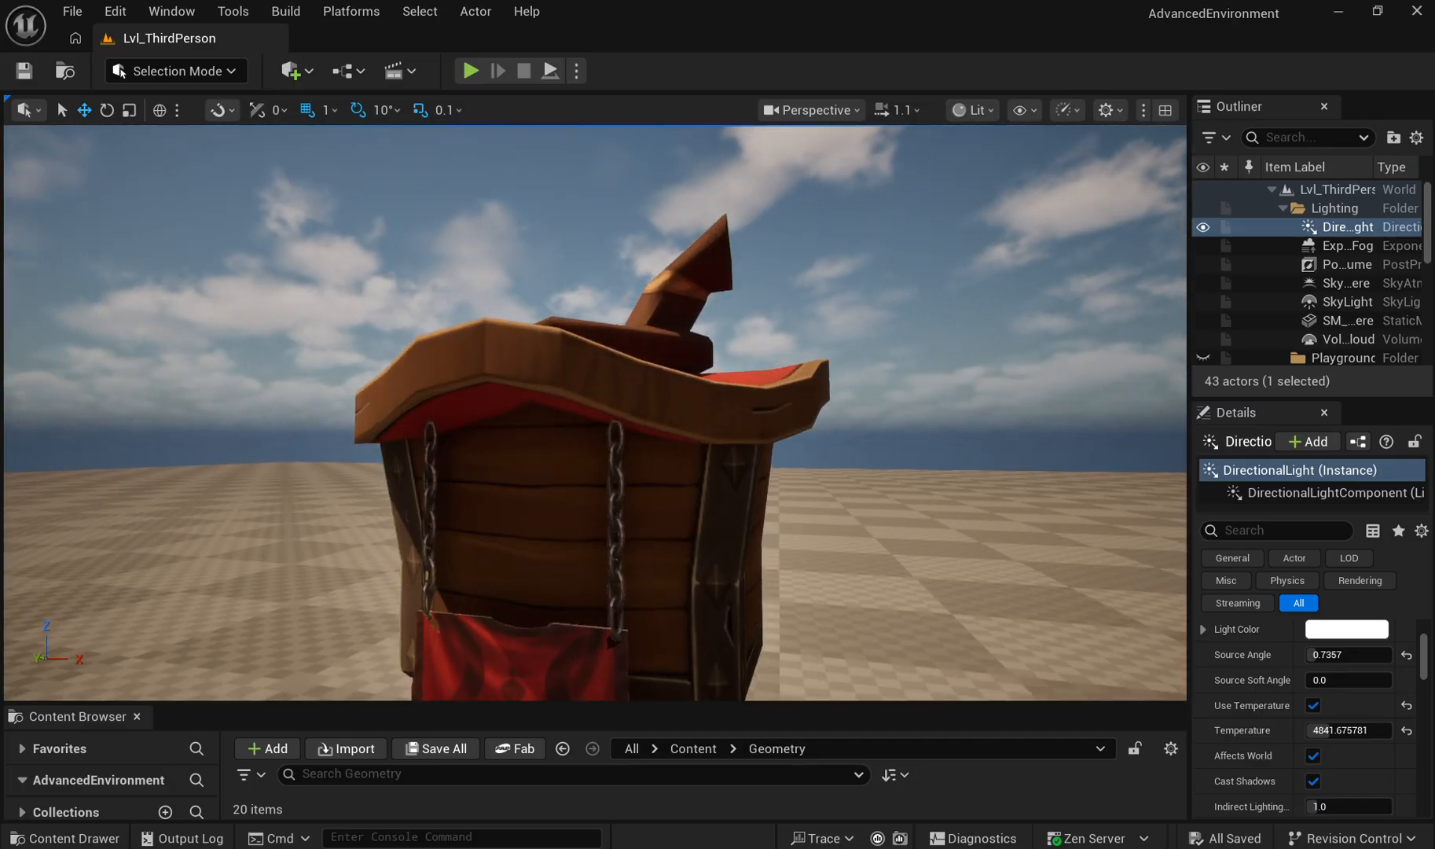
{"action": "key", "text": "a"}
{"action": "key", "text": "w"}
{"action": "key", "text": "a"}
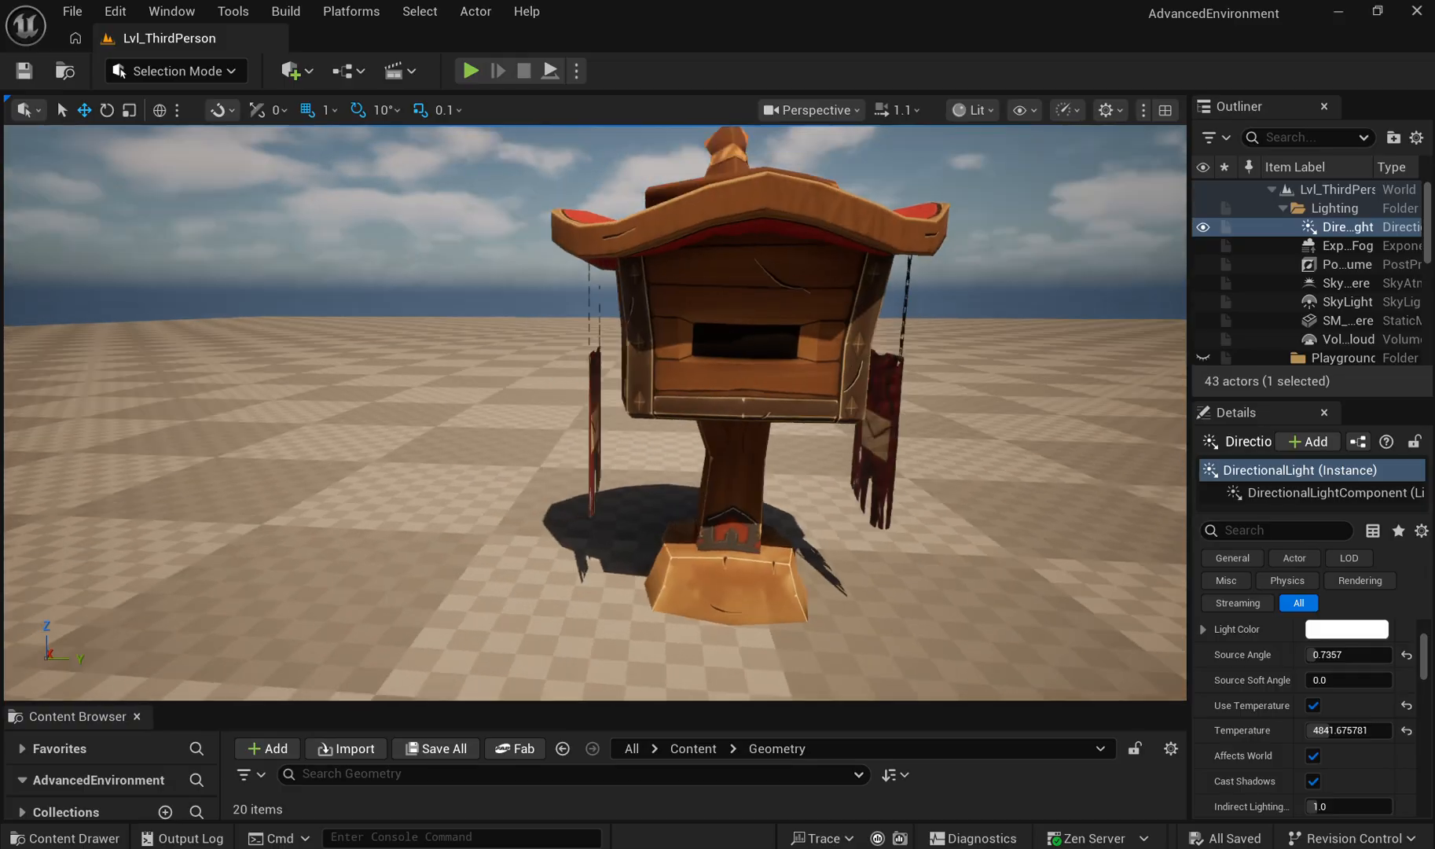
{"action": "key", "text": "d"}
{"action": "key", "text": "w"}
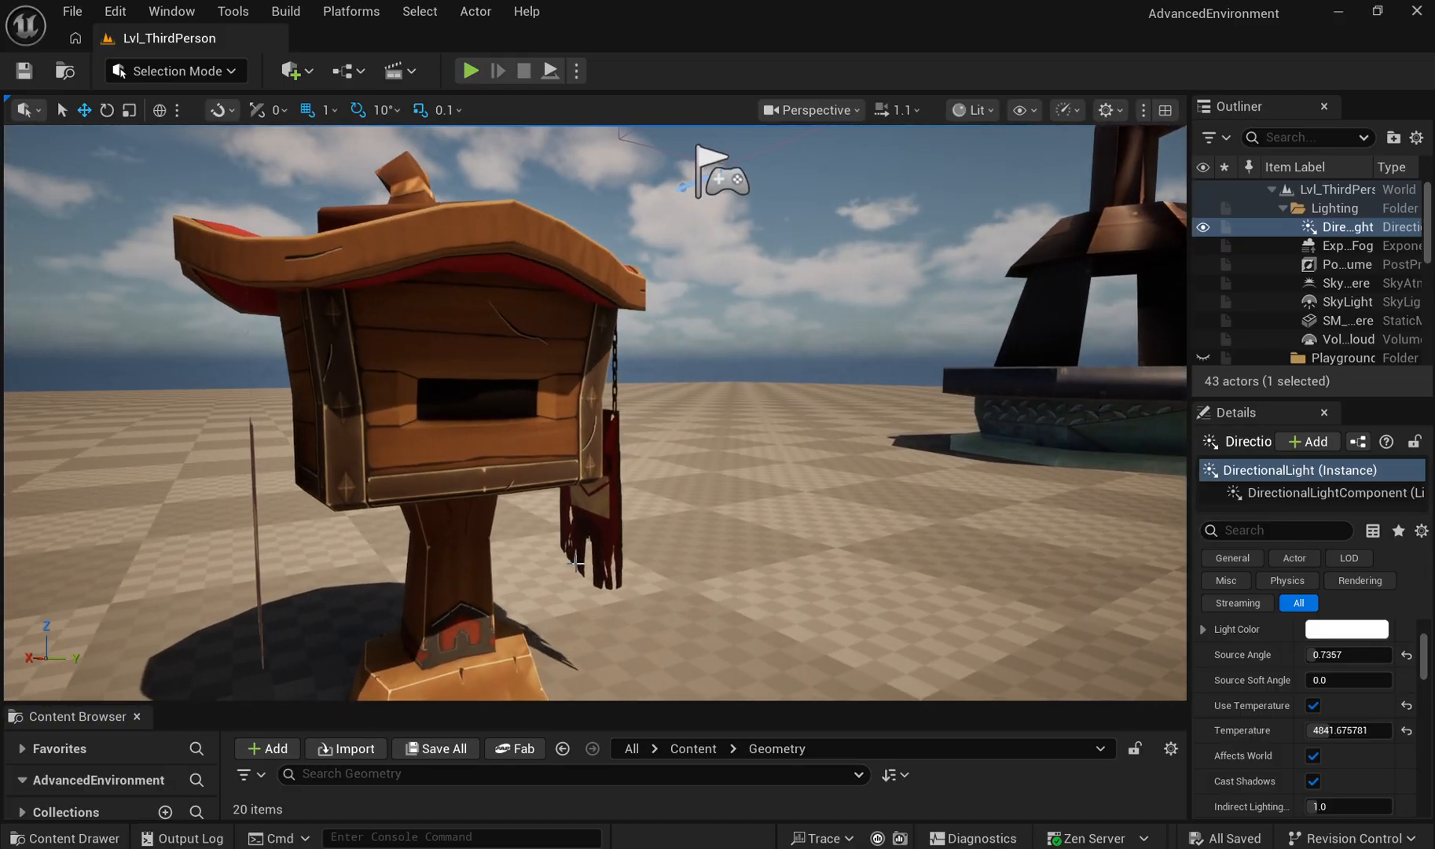
{"action": "key", "text": "s"}
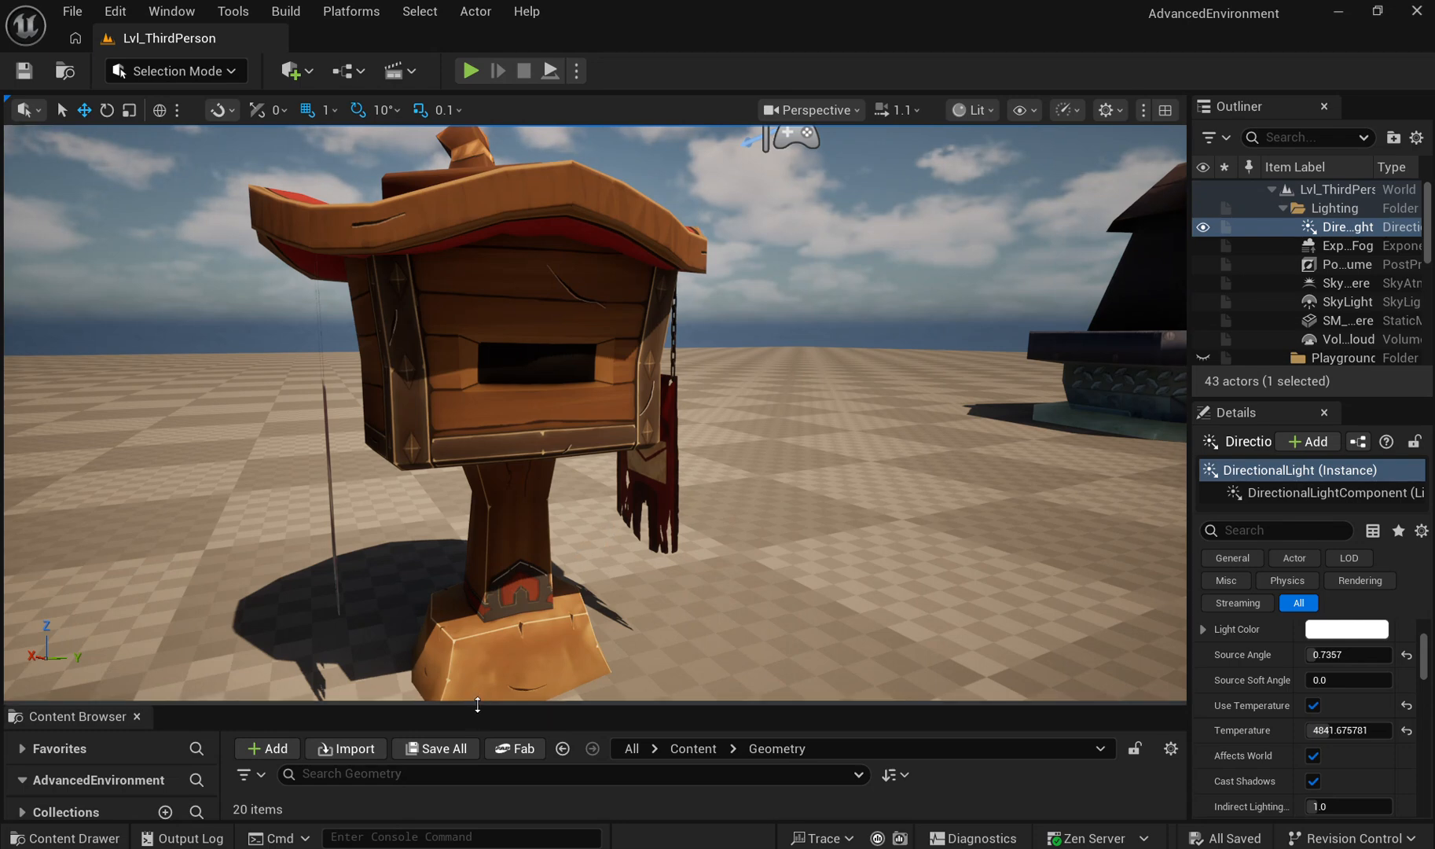
Step: Enlarge the asset browser to look through the Materials folder, and shrink it again to enlarge the level view
{"action": "left_click_drag", "start_coordinate": [477, 705], "coordinate": [502, 482]}
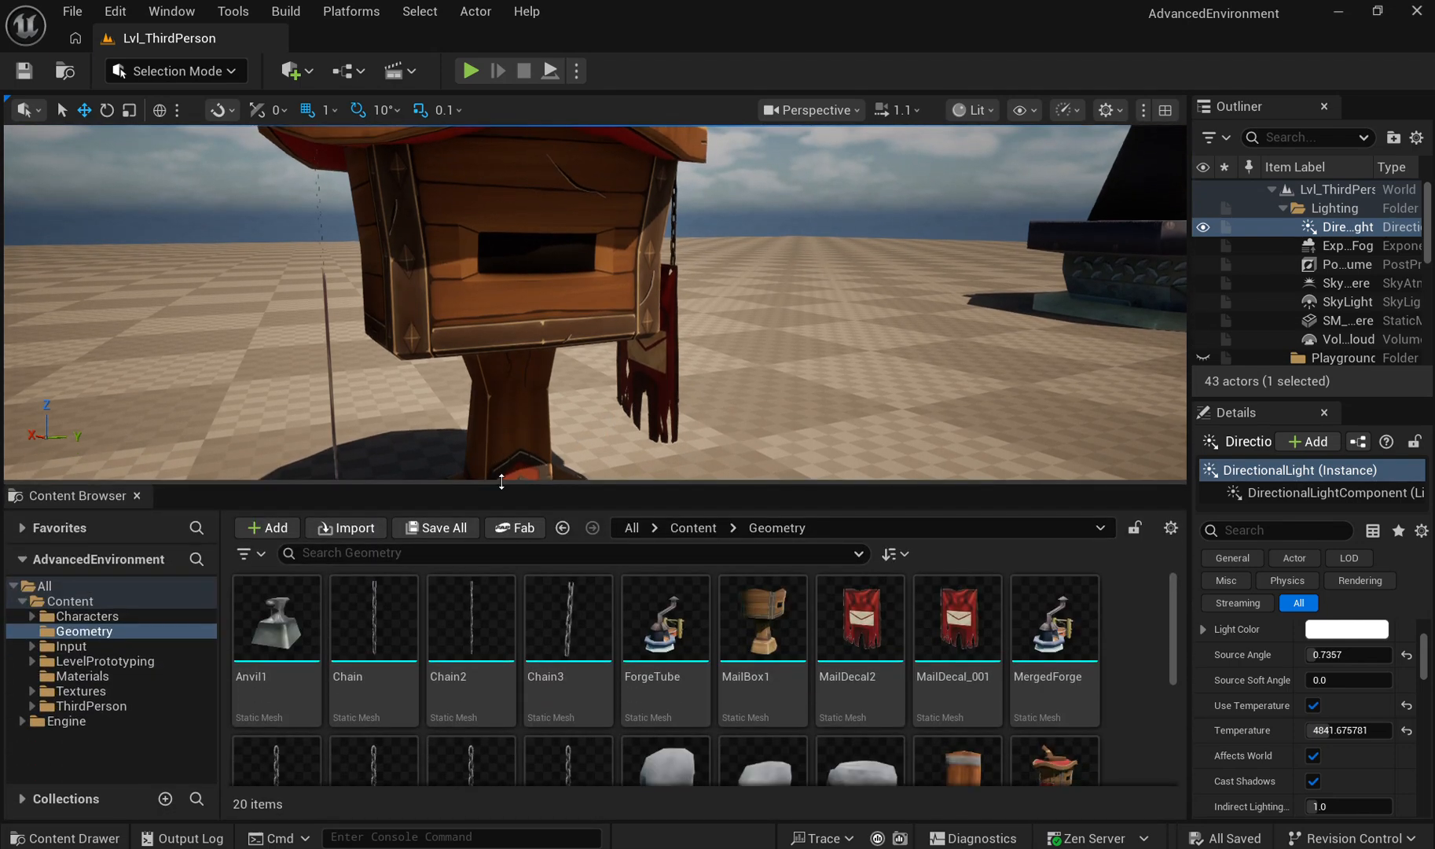
{"action": "left_click", "coordinate": [119, 676]}
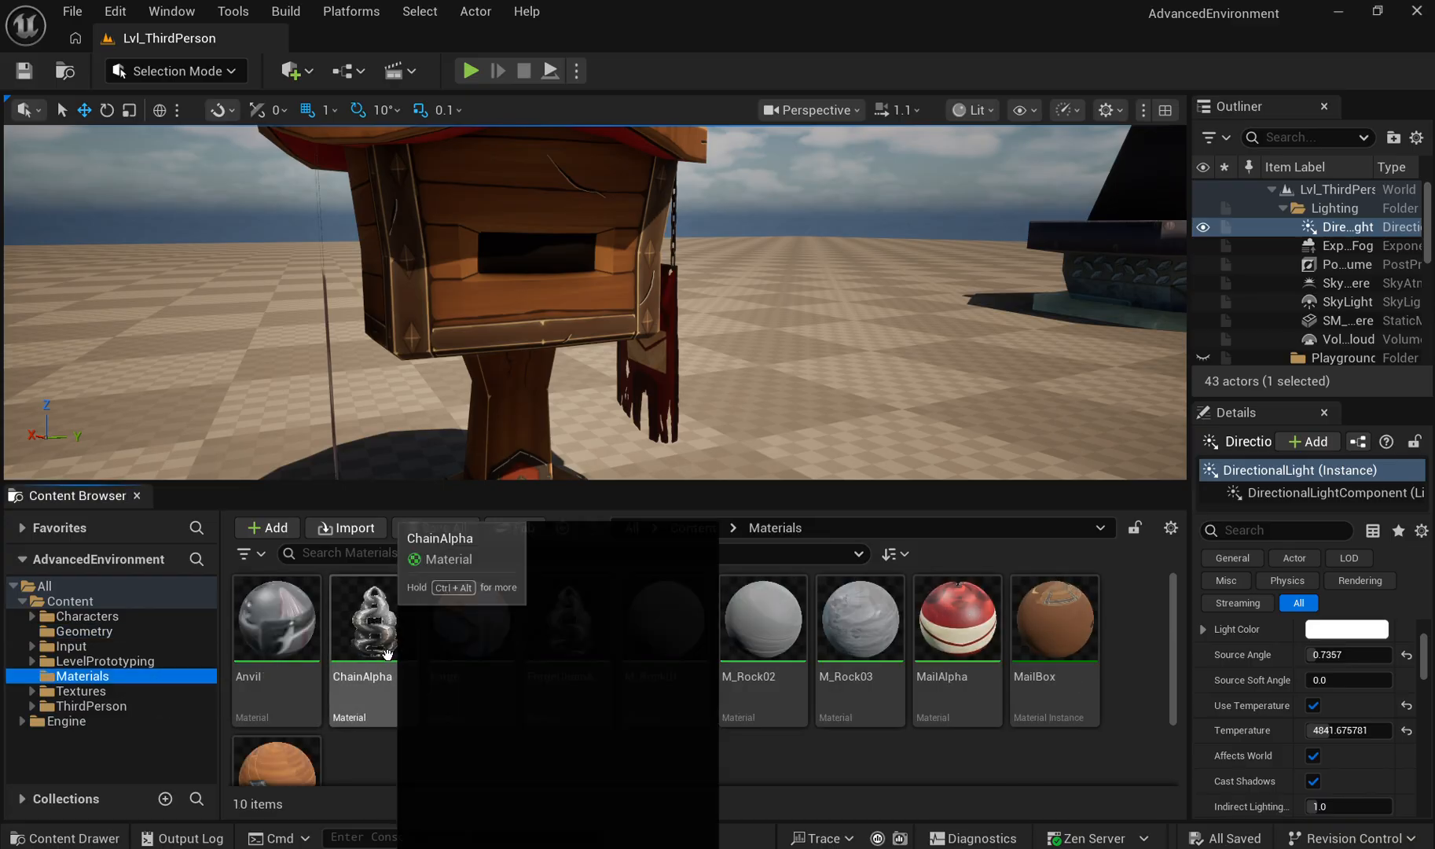
{"action": "scroll", "coordinate": [607, 657], "scroll_direction": "down", "scroll_amount": 2}
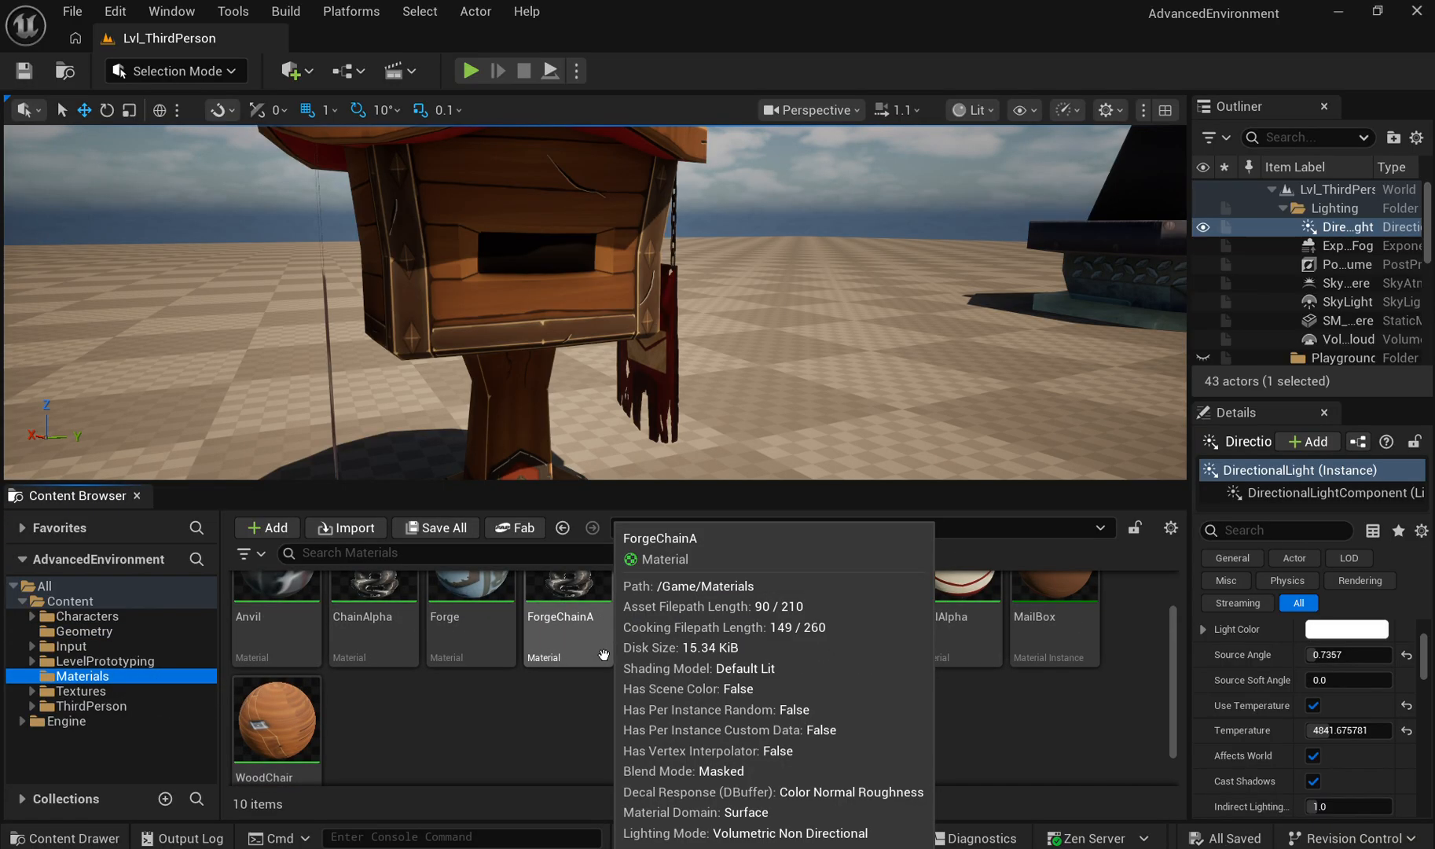
{"action": "scroll", "coordinate": [666, 657], "scroll_direction": "up", "scroll_amount": 2}
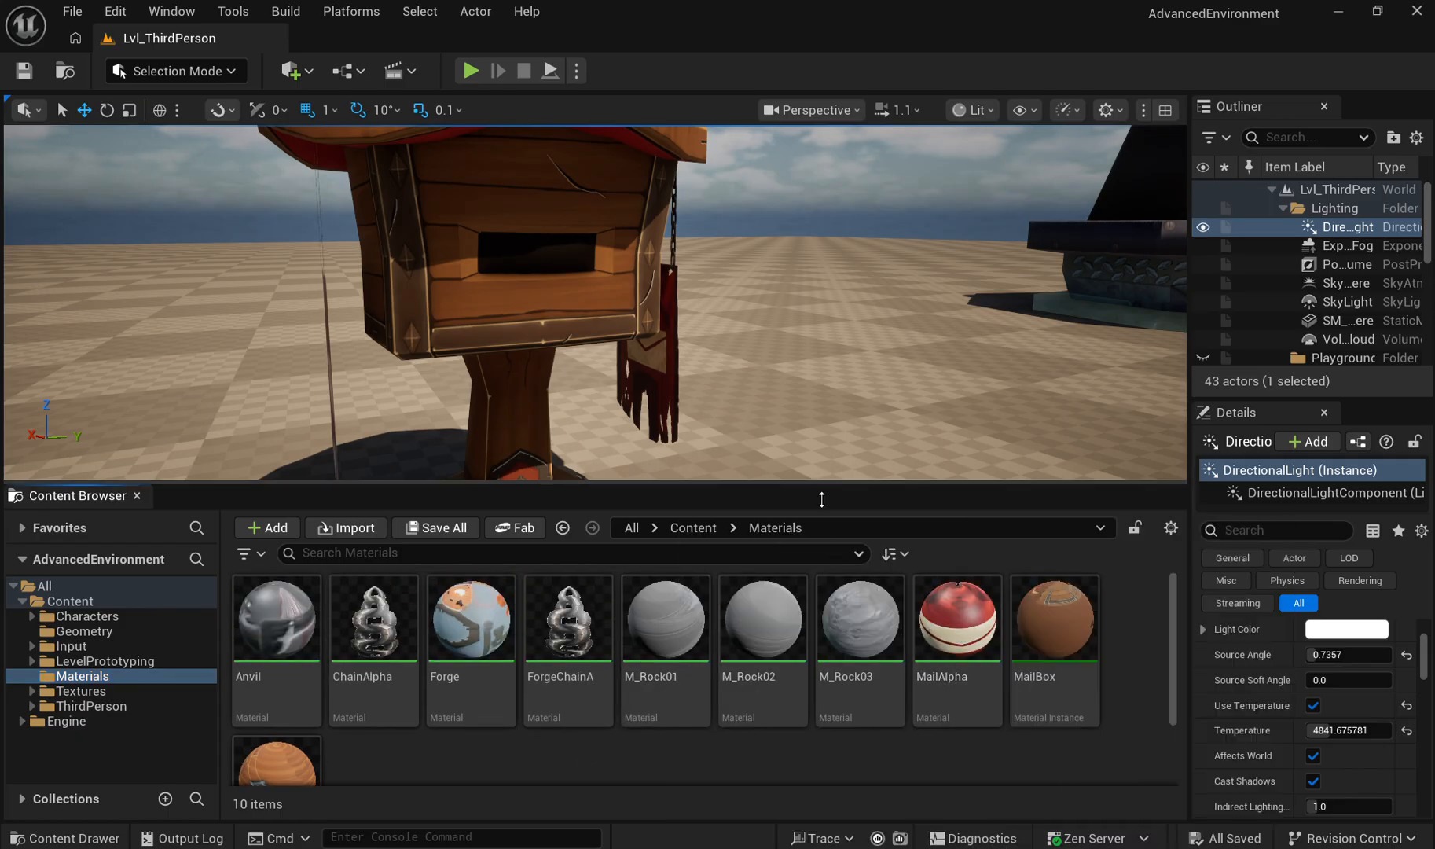
{"action": "left_click_drag", "start_coordinate": [822, 499], "coordinate": [822, 683]}
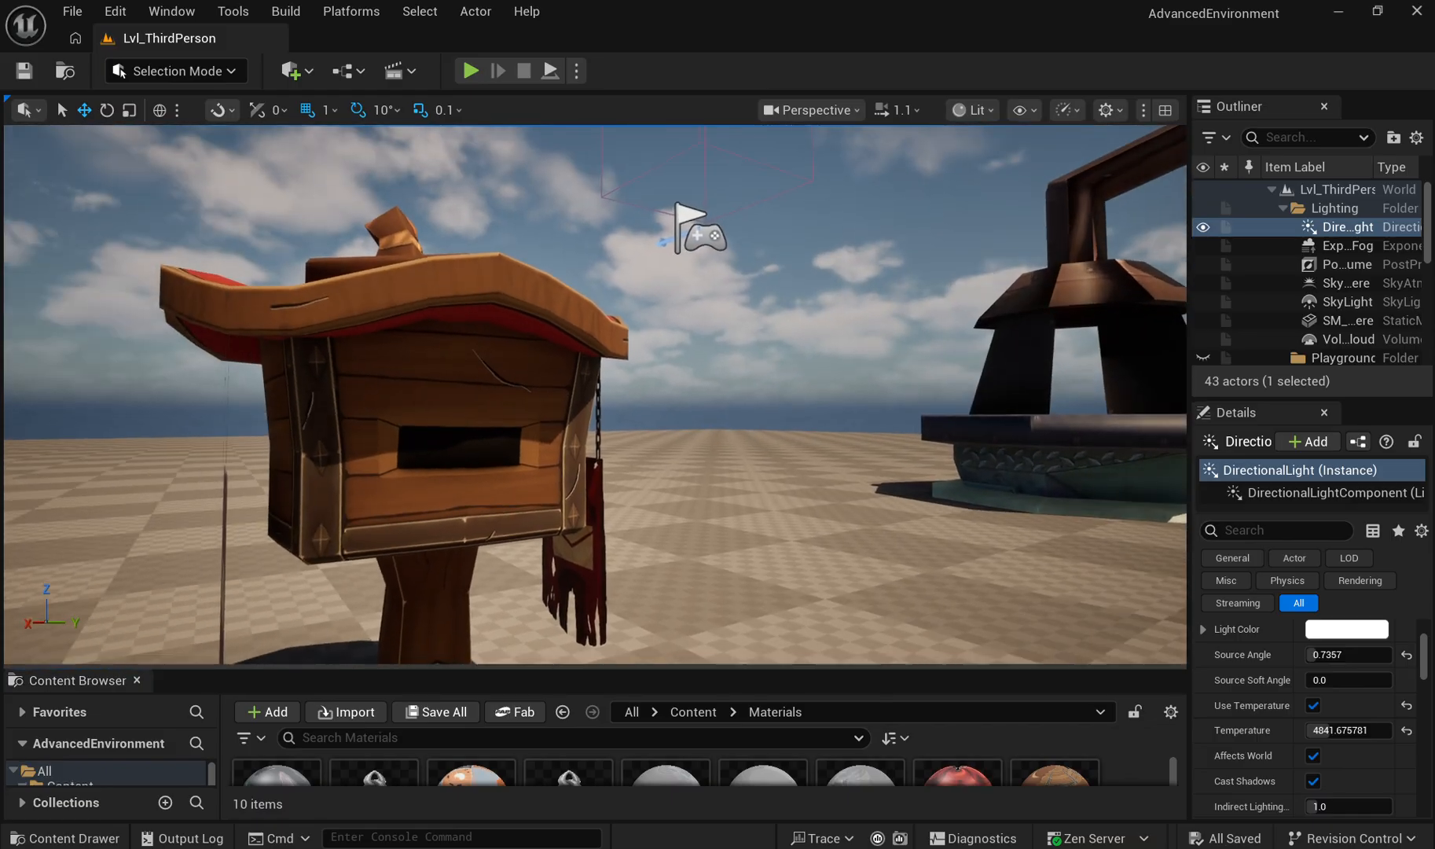
Step: Examine the forge's chimney, stone rim, patterned base and octagonal foot from several sides
{"action": "key", "text": "a"}
{"action": "key", "text": "w"}
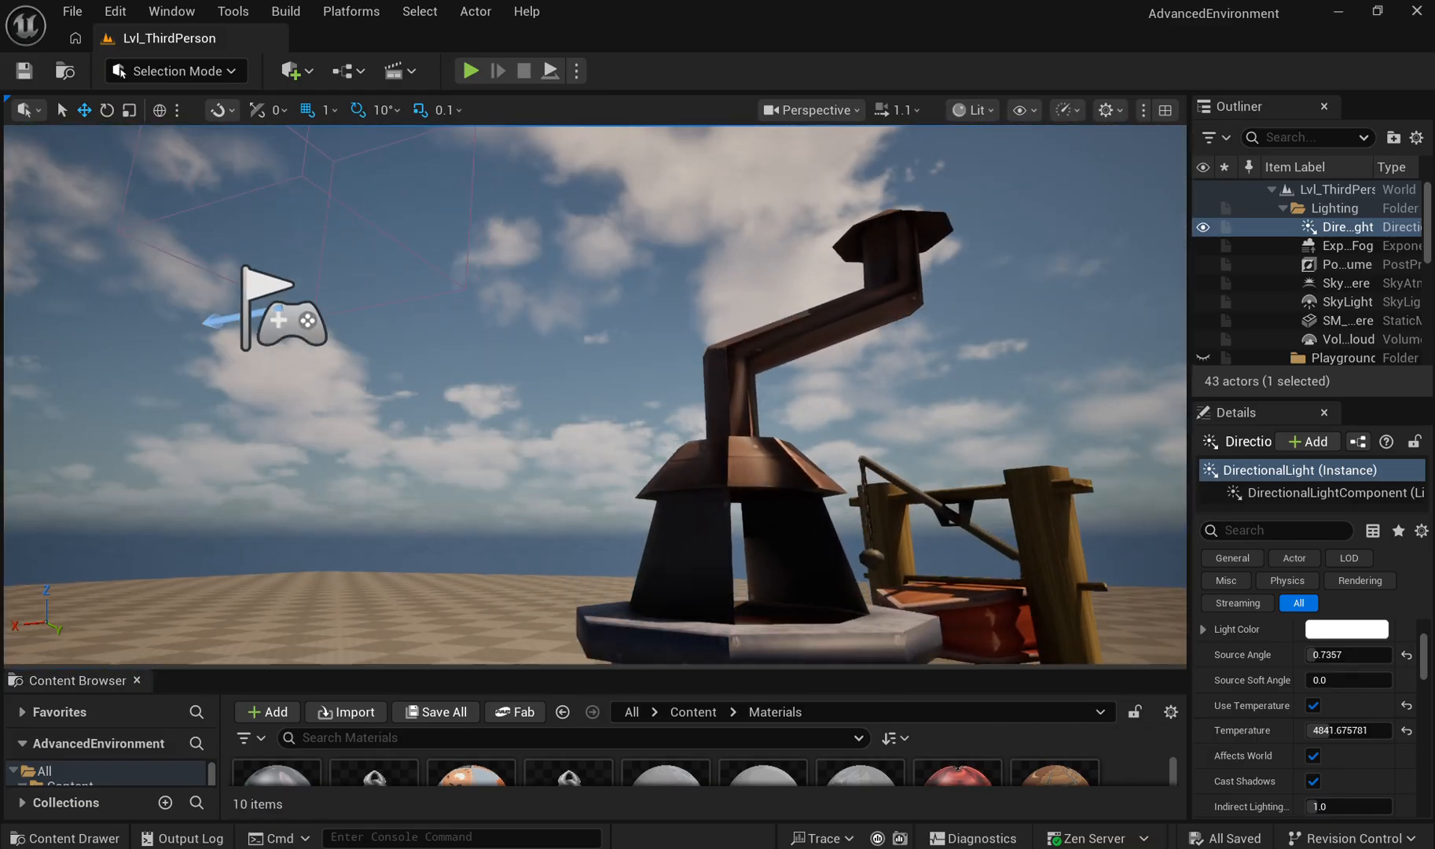
{"action": "key", "text": "w"}
{"action": "key", "text": "a"}
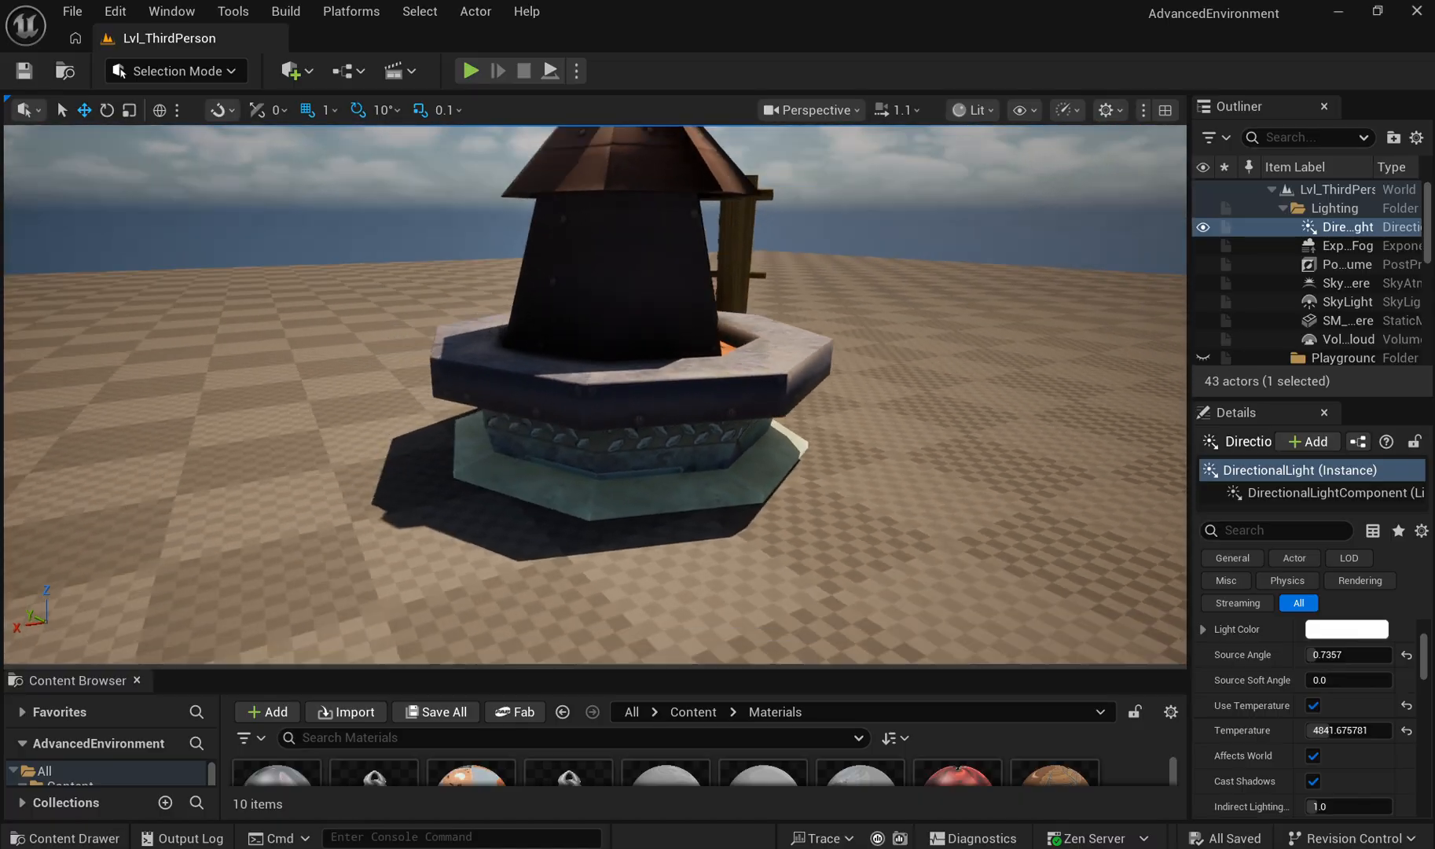
{"action": "key", "text": "a"}
{"action": "key", "text": "w"}
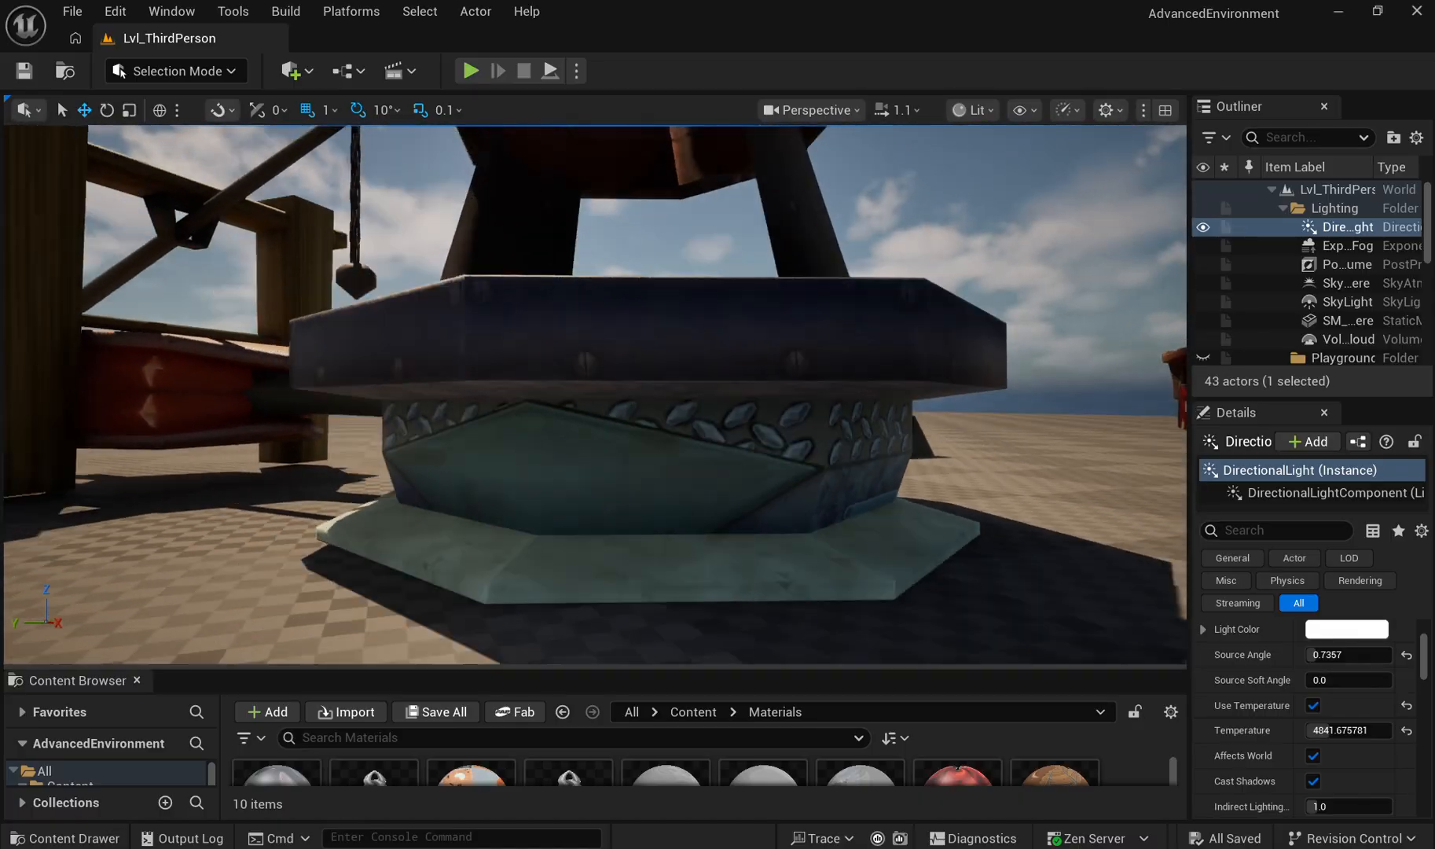
{"action": "key", "text": "s"}
{"action": "key", "text": "a"}
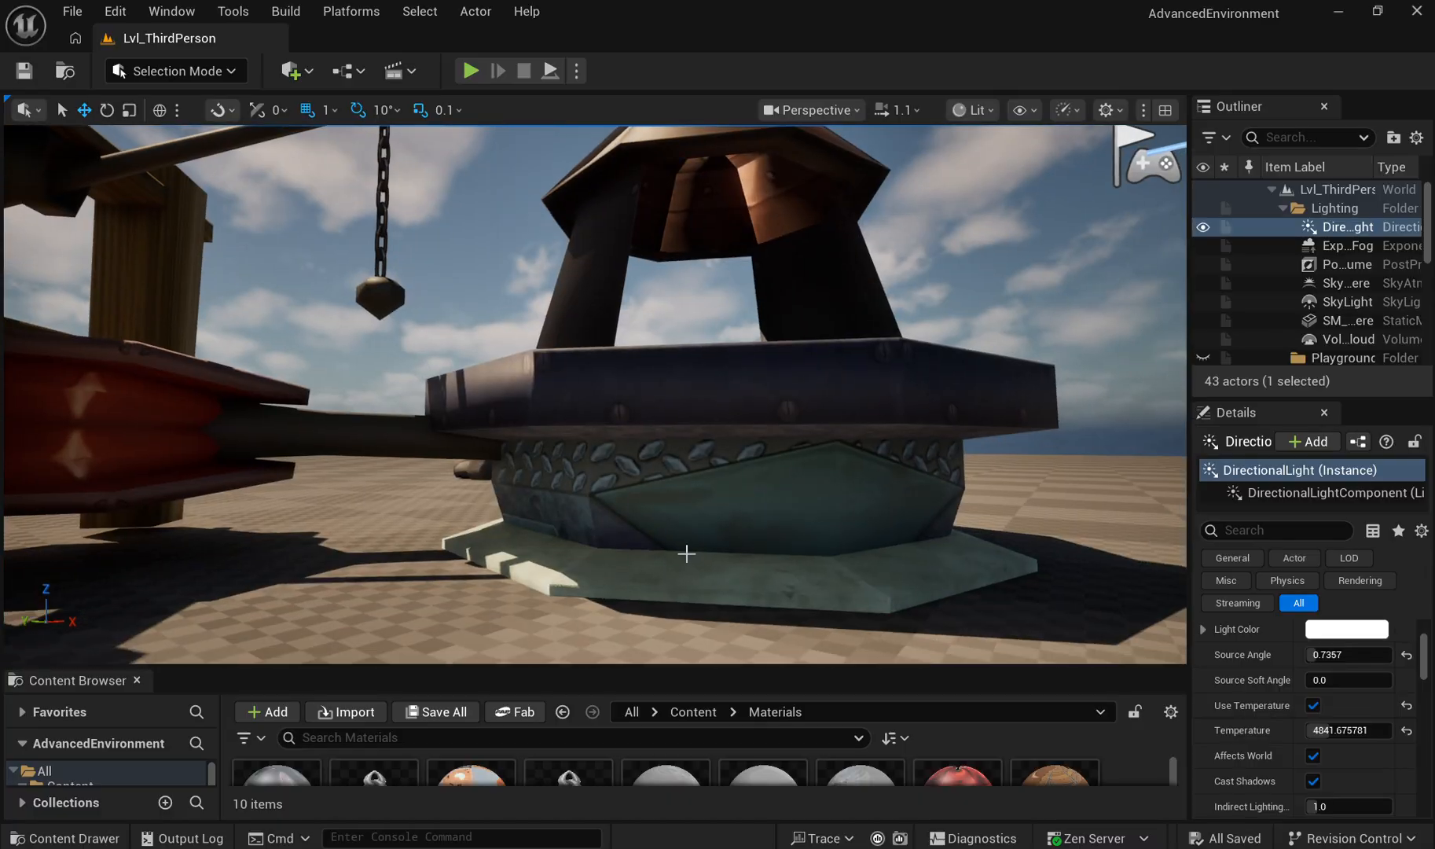
{"action": "key", "text": "s"}
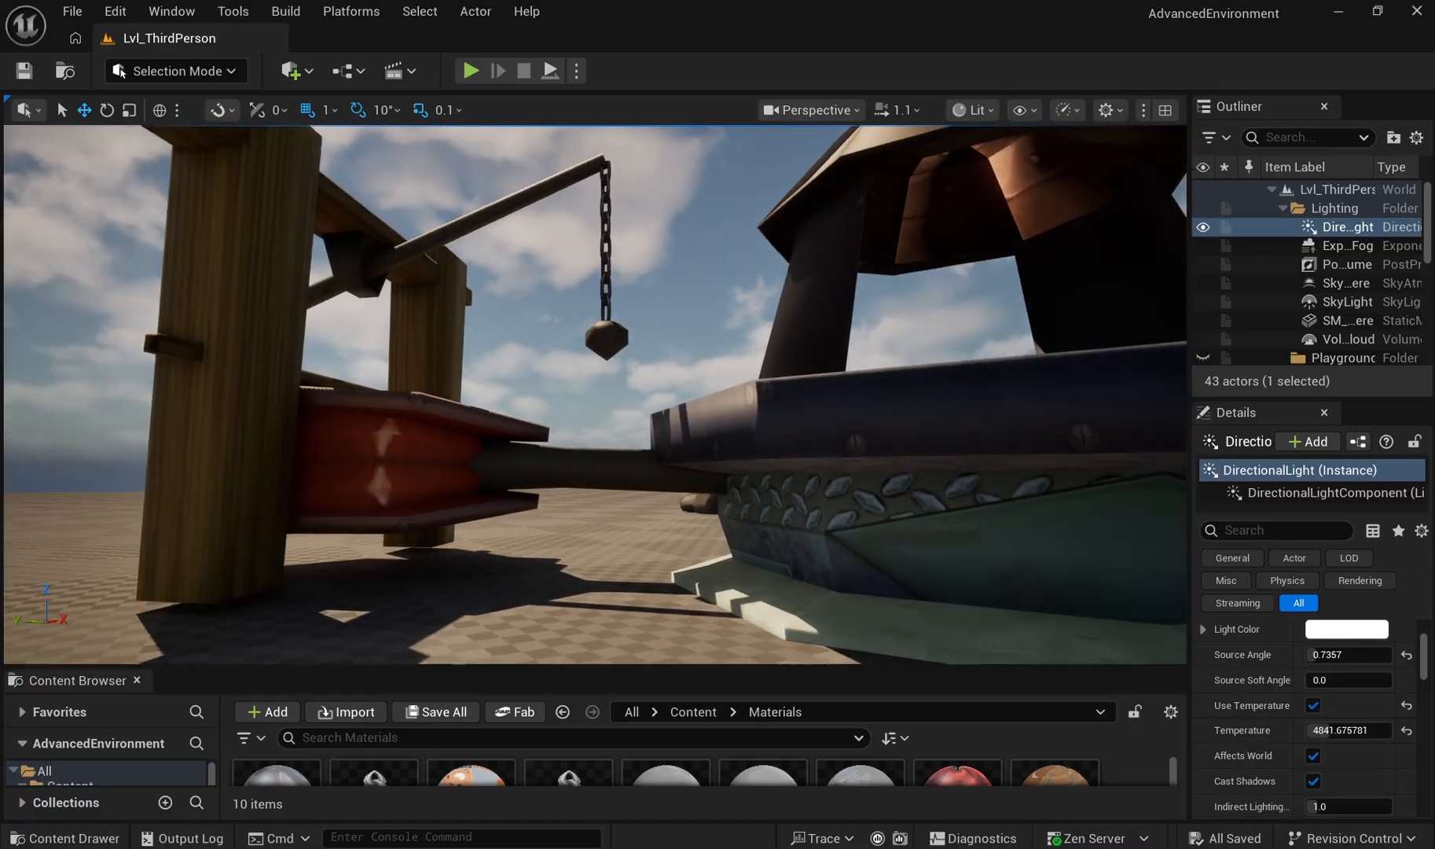
Step: Inspect the forge's red bellows, wooden posts, hanging chains and bent chimney pipe up close
{"action": "key", "text": "w"}
{"action": "key", "text": "a"}
{"action": "key", "text": "a"}
{"action": "key", "text": "s"}
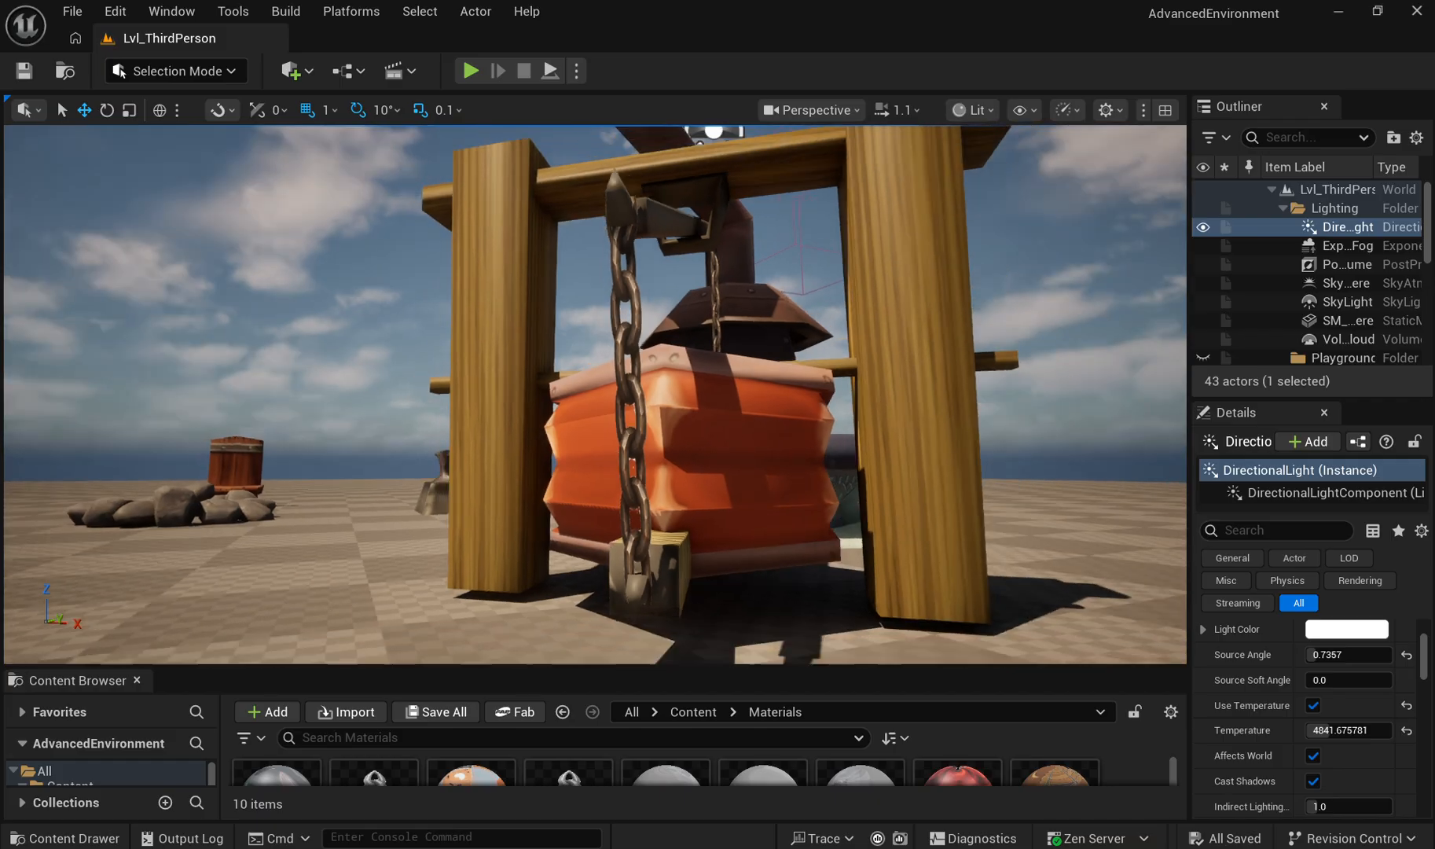
{"action": "key", "text": "a"}
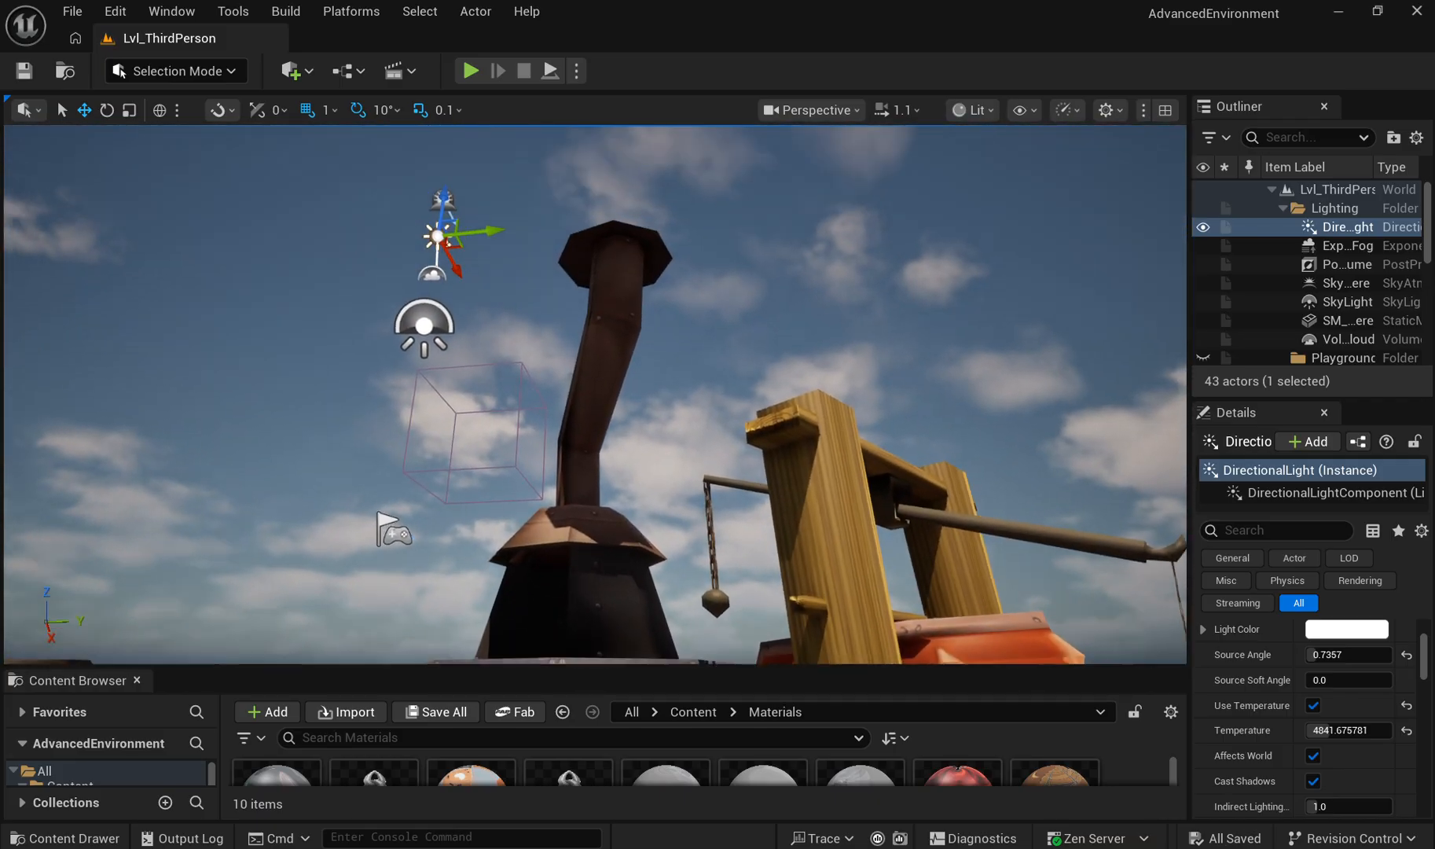
Step: View the whole group of outpost props together from a distance
{"action": "key", "text": "s"}
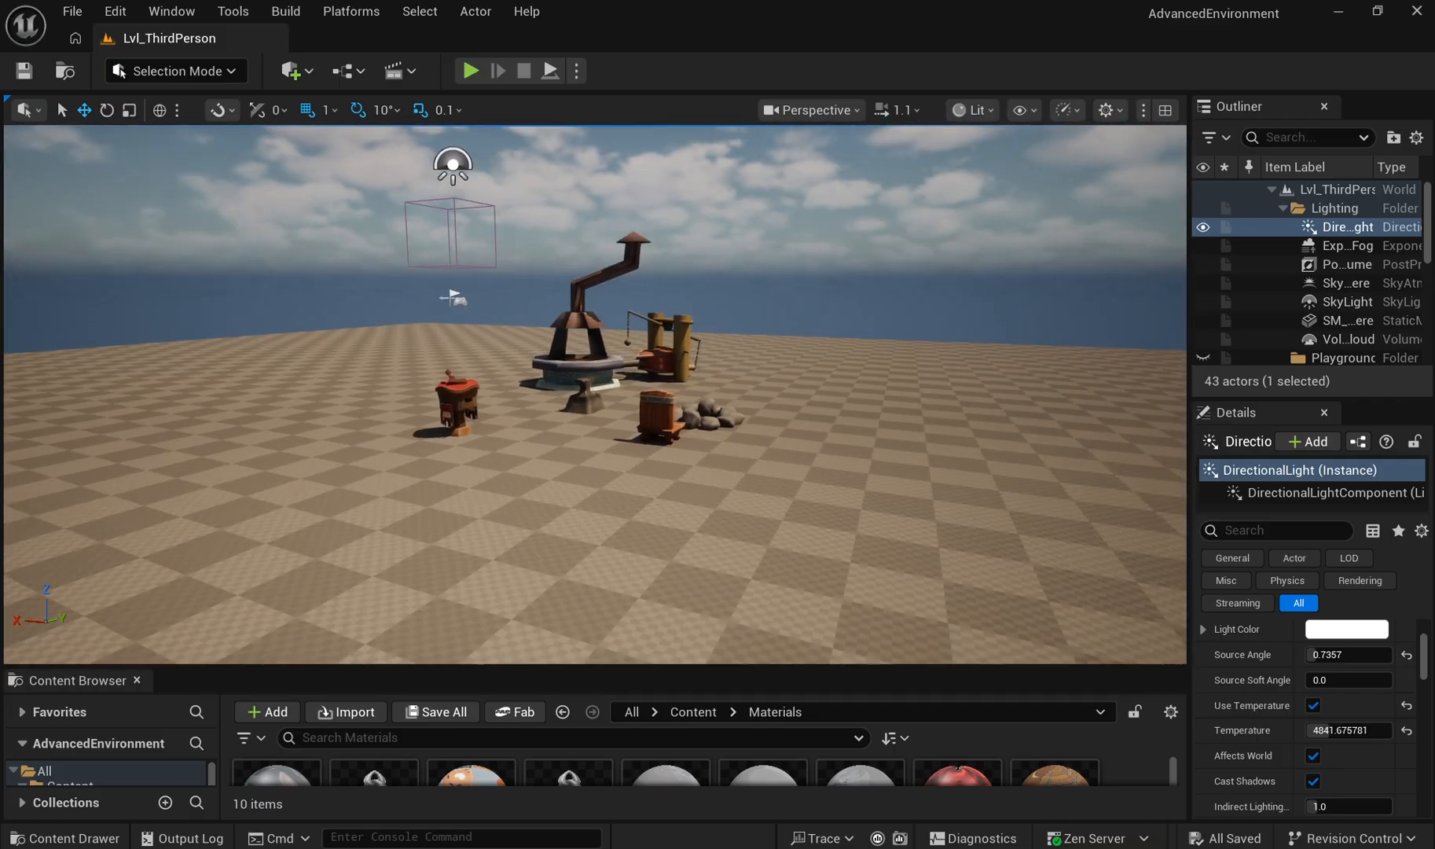
{"action": "key", "text": "w"}
{"action": "key", "text": "d"}
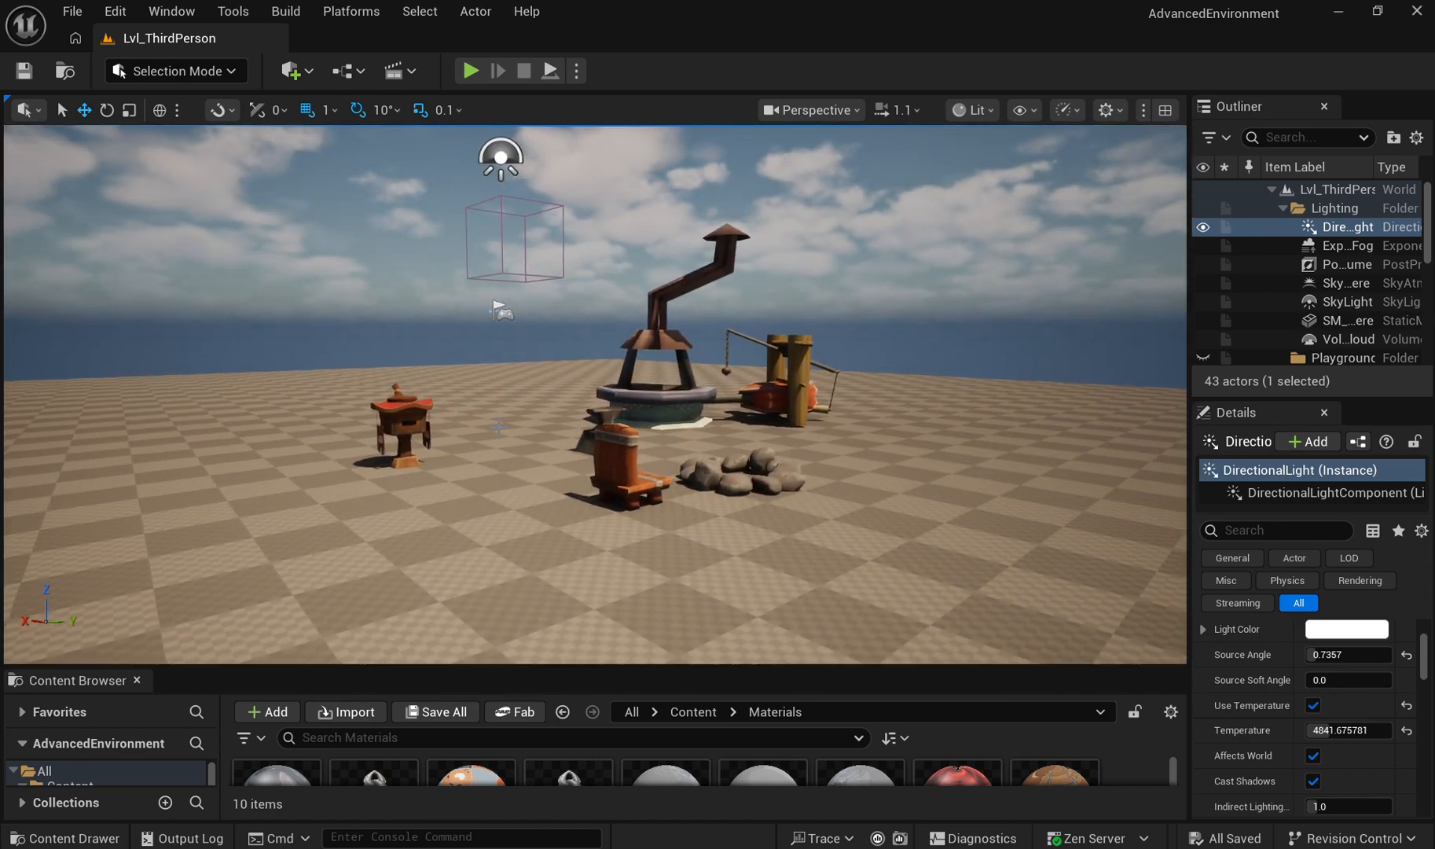